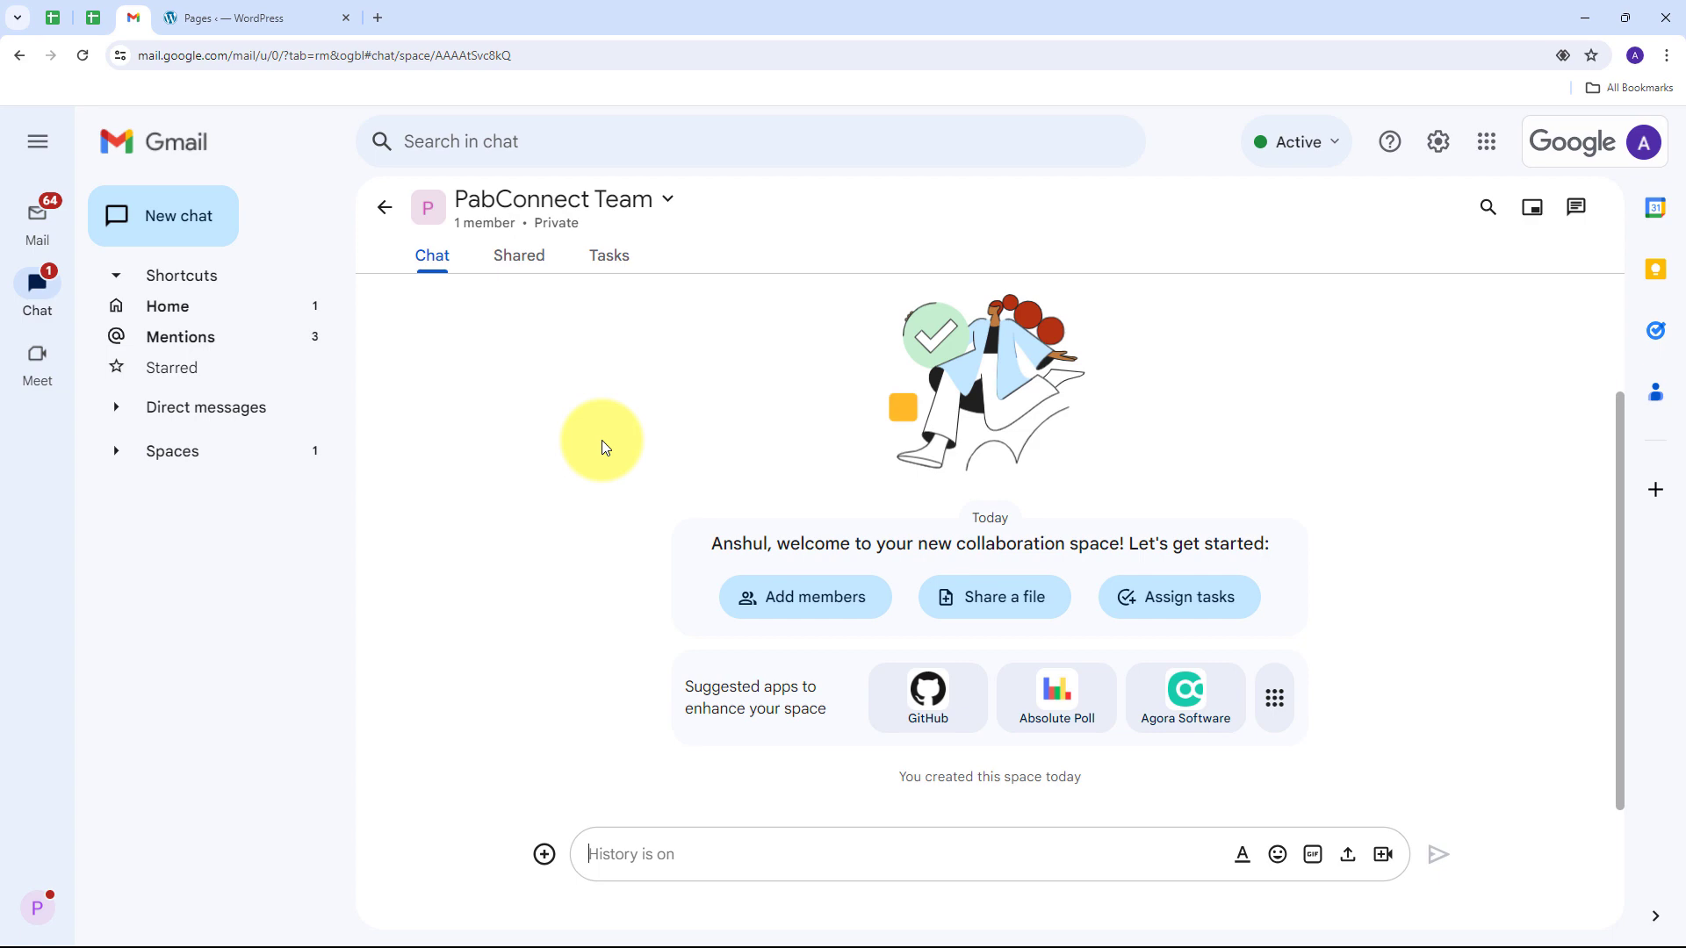
# Step: Glance at the WordPress Pages list, then return to the PabConnect Team chat space
pyautogui.click(225, 4)
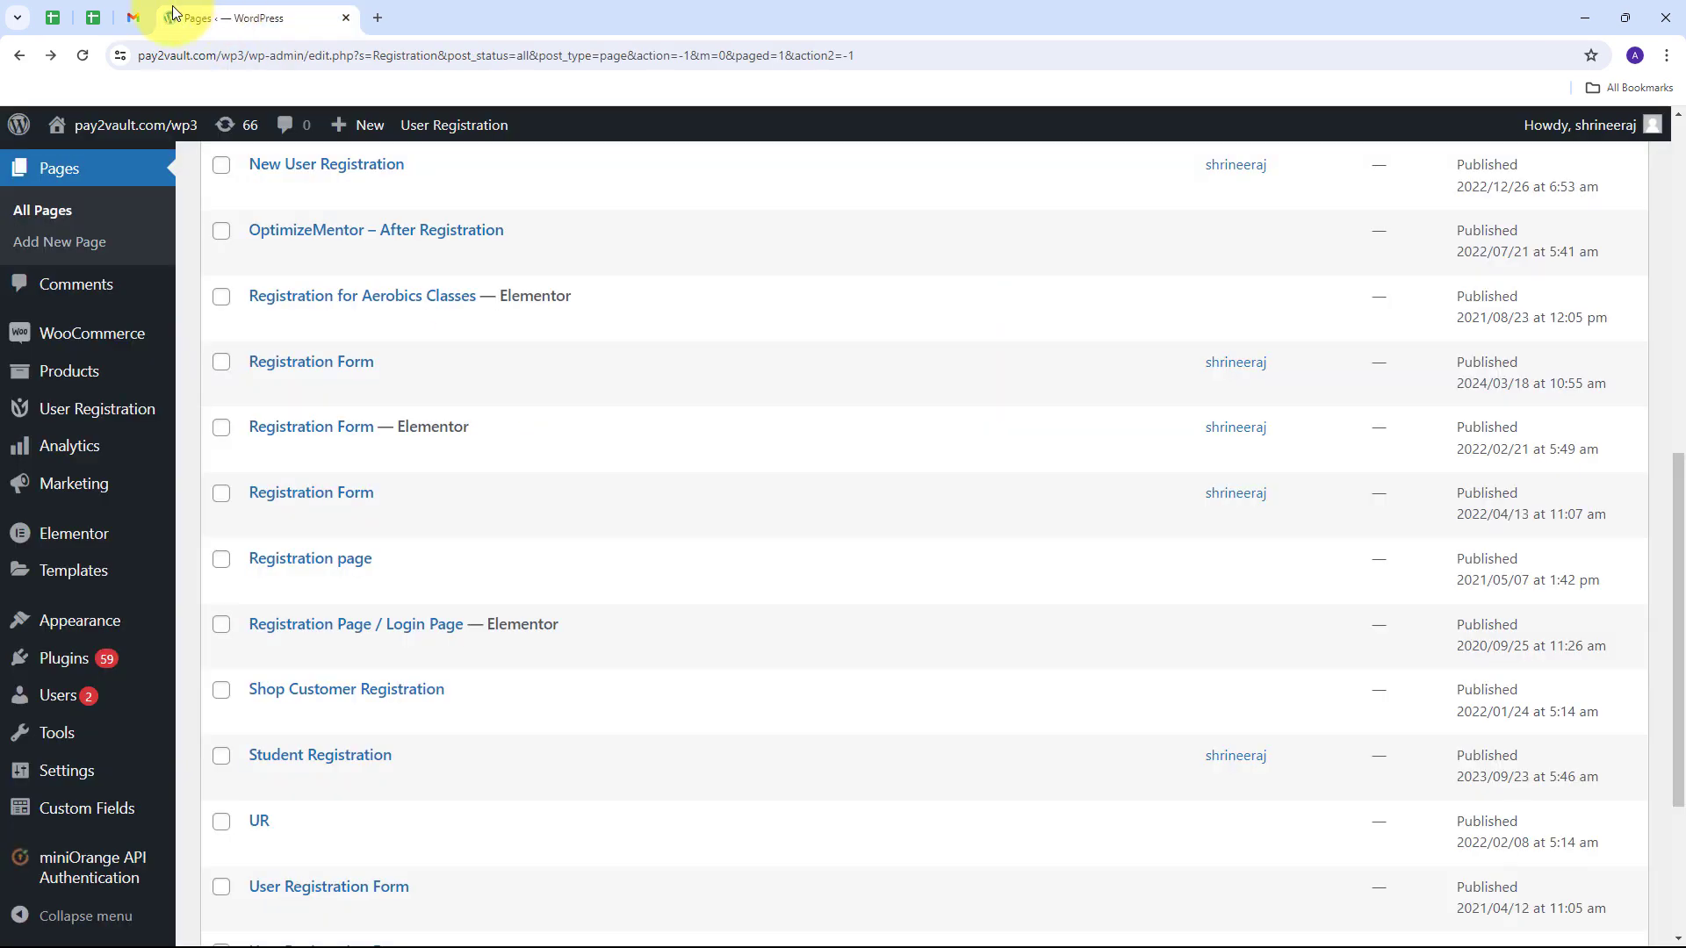
pyautogui.click(133, 17)
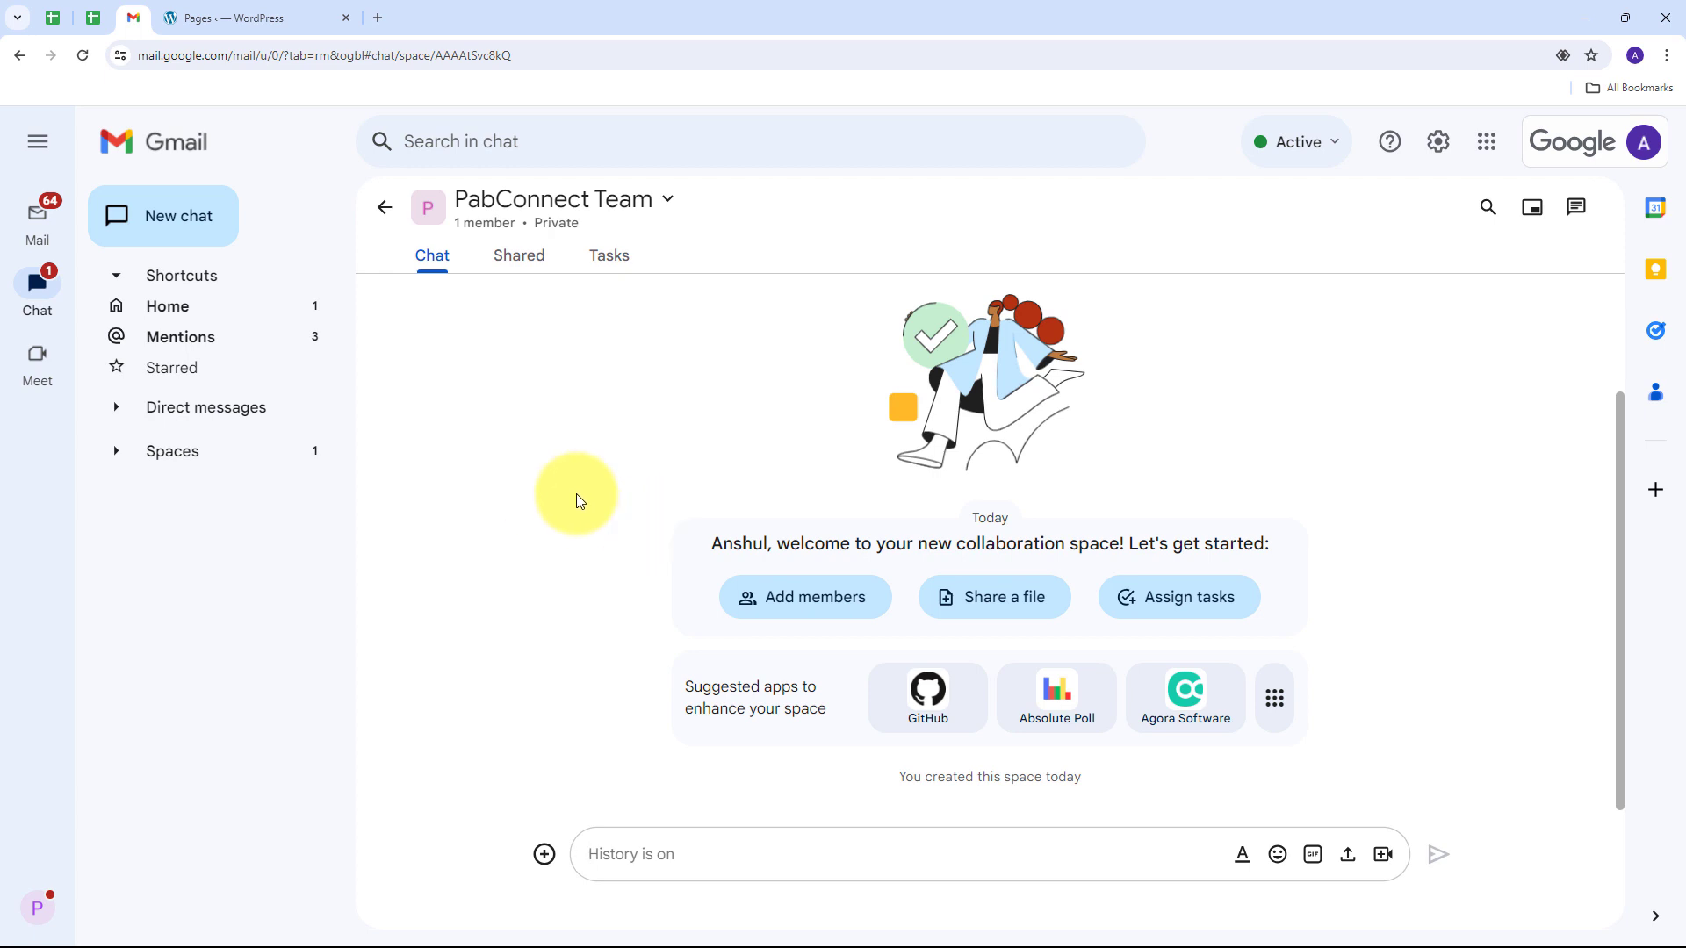
# Step: Load pabbly.com/connect in a new Chrome tab
pyautogui.click(372, 24)
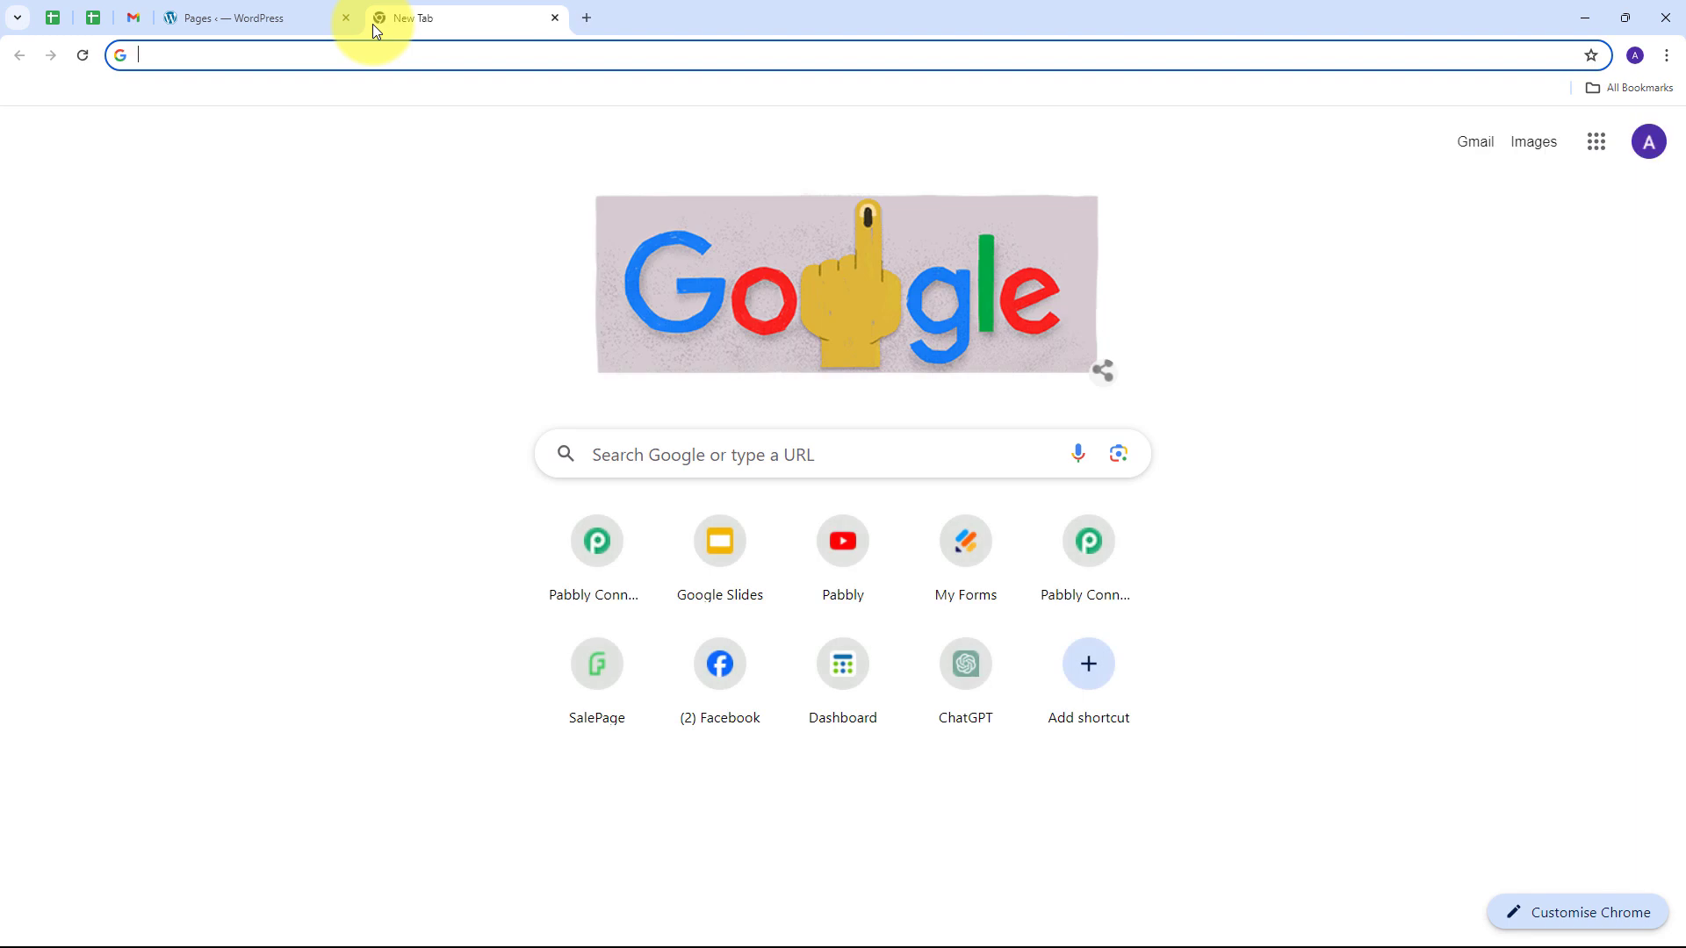
pyautogui.write('pabbly.com/')
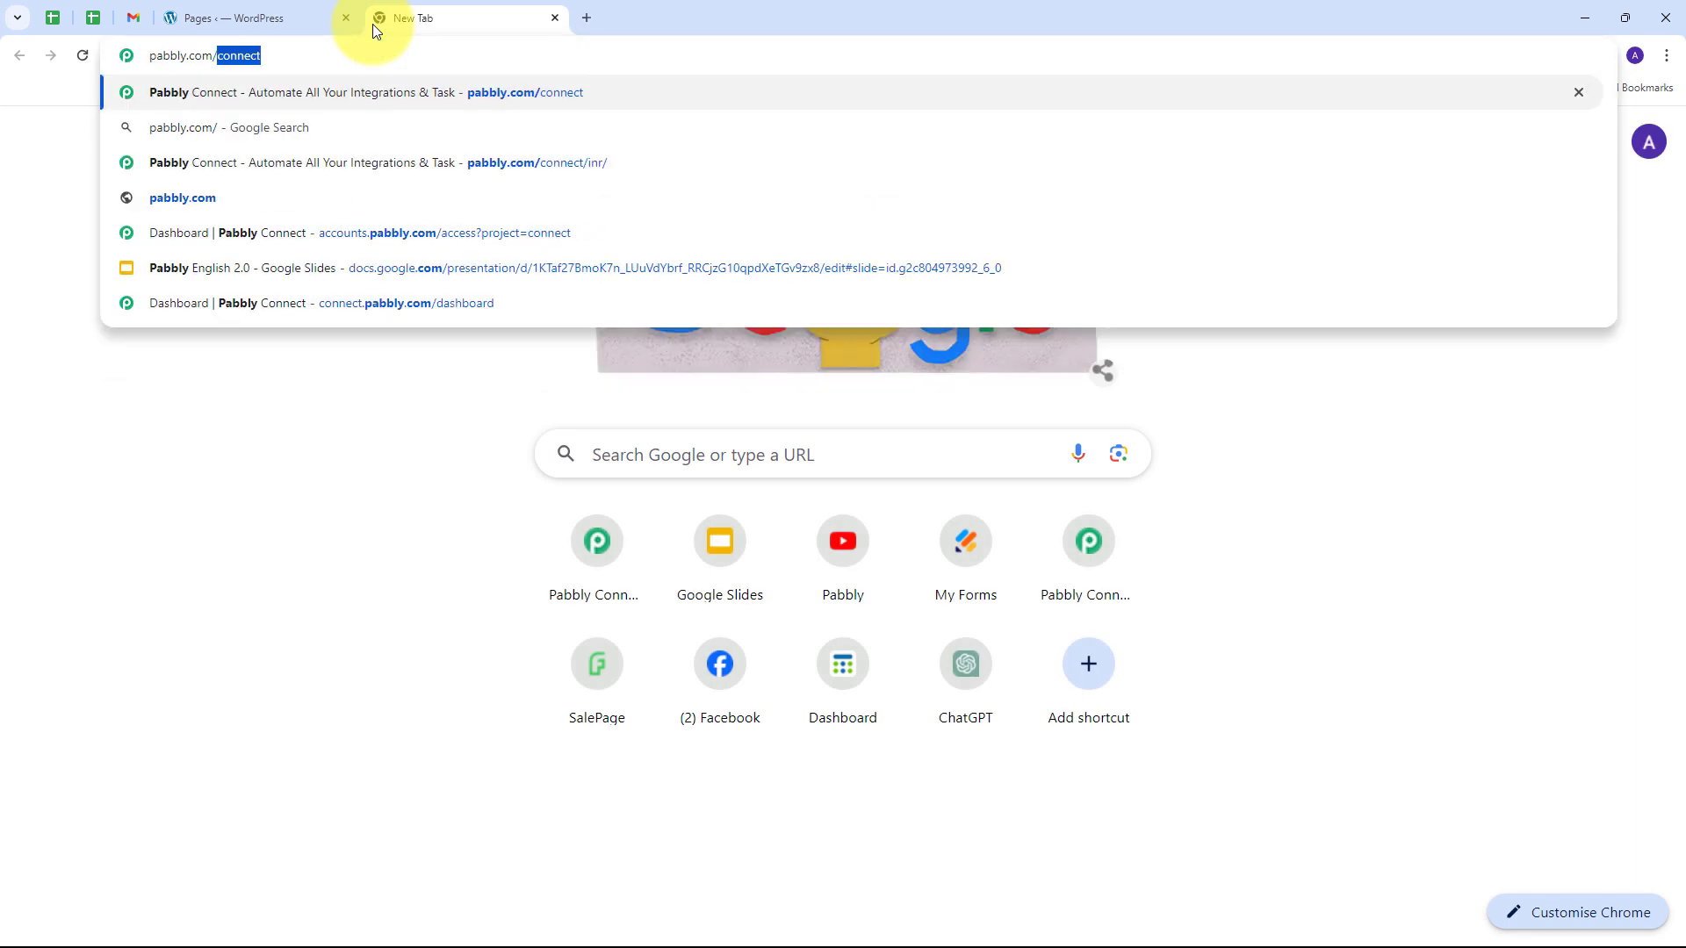
pyautogui.write('co')
pyautogui.press('Return')
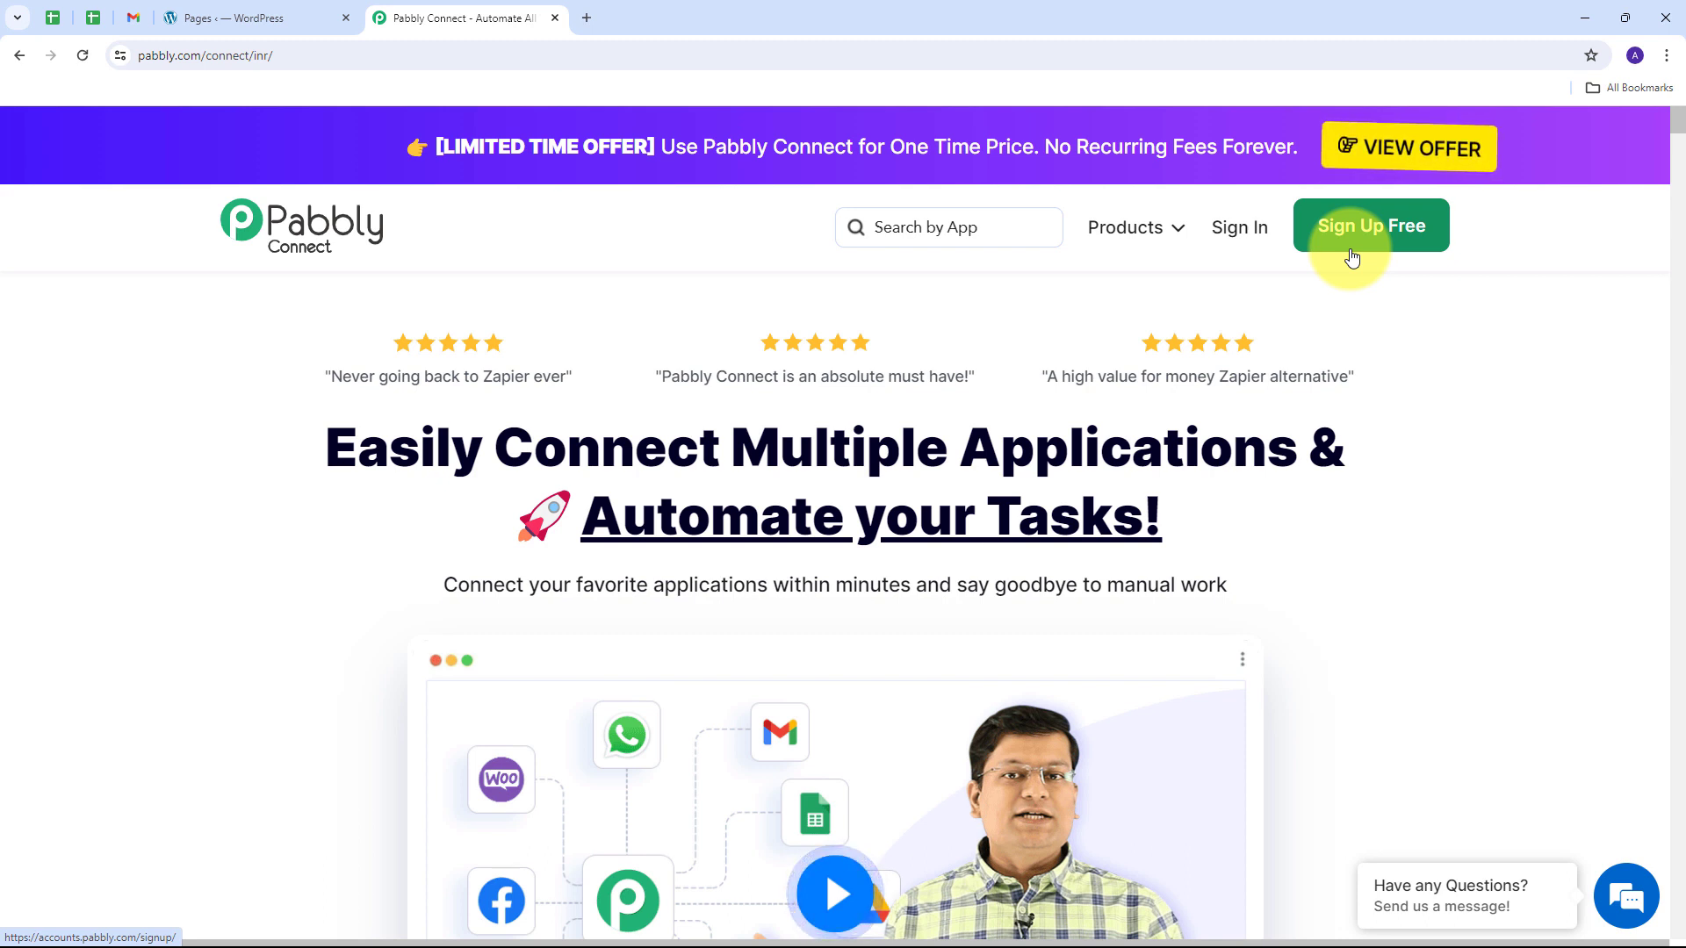
# Step: Sign in to Pabbly and launch Pabbly Connect from the All Pabbly Apps list
pyautogui.click(1256, 237)
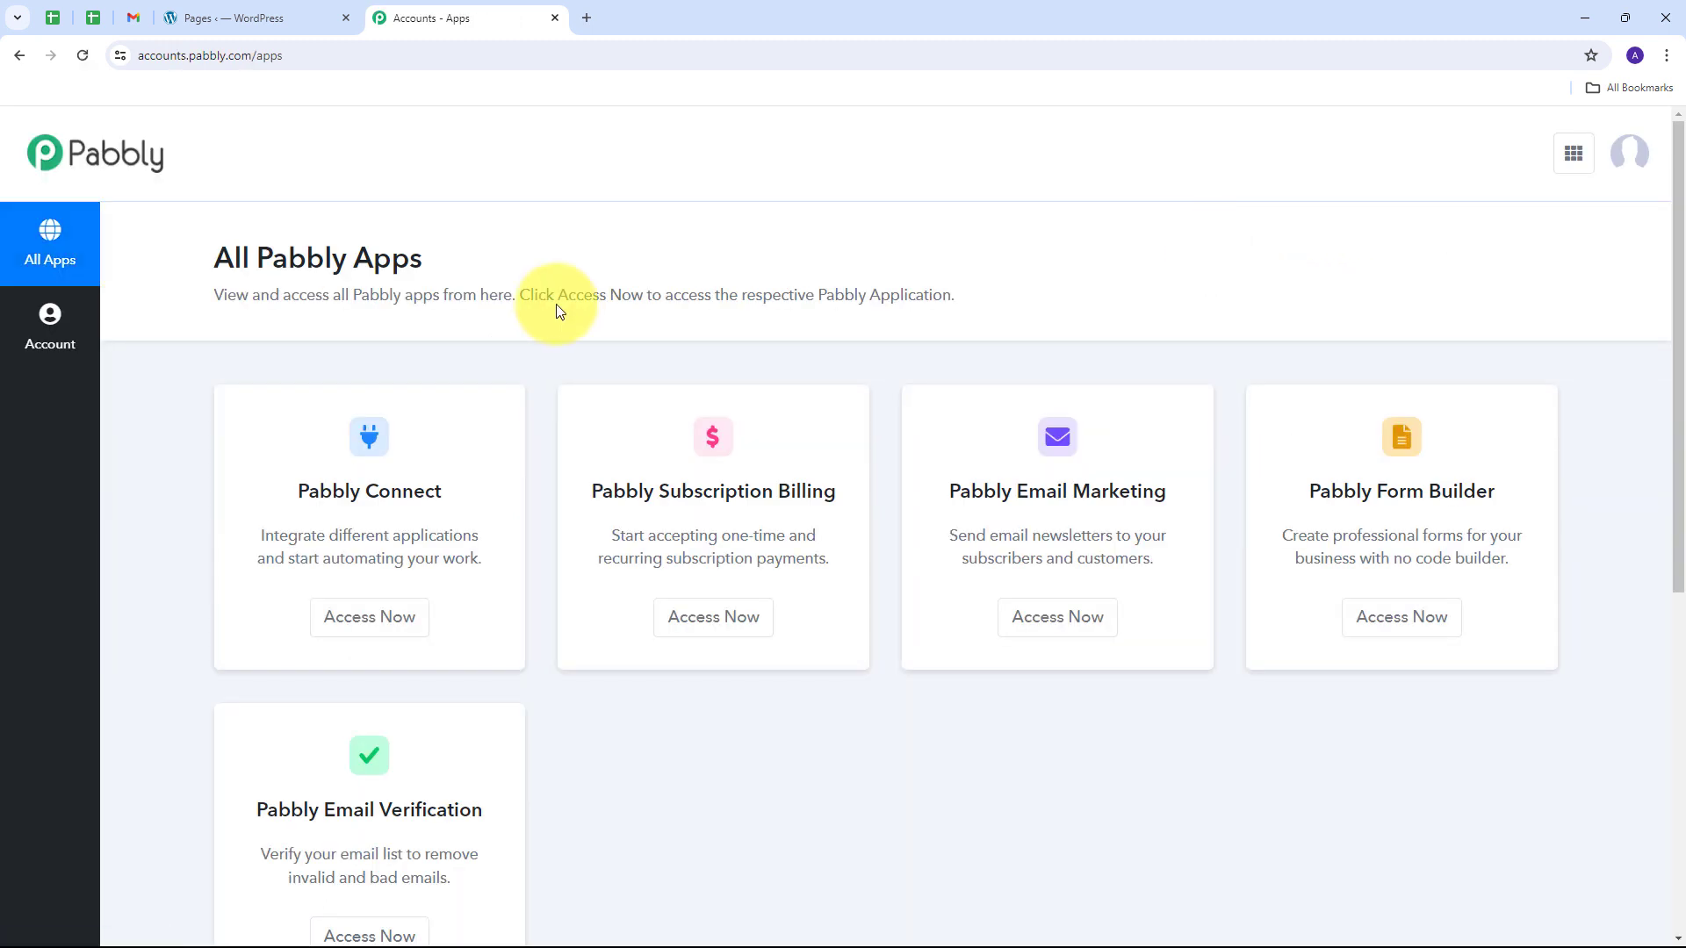
pyautogui.scroll(-2, 548, 288)
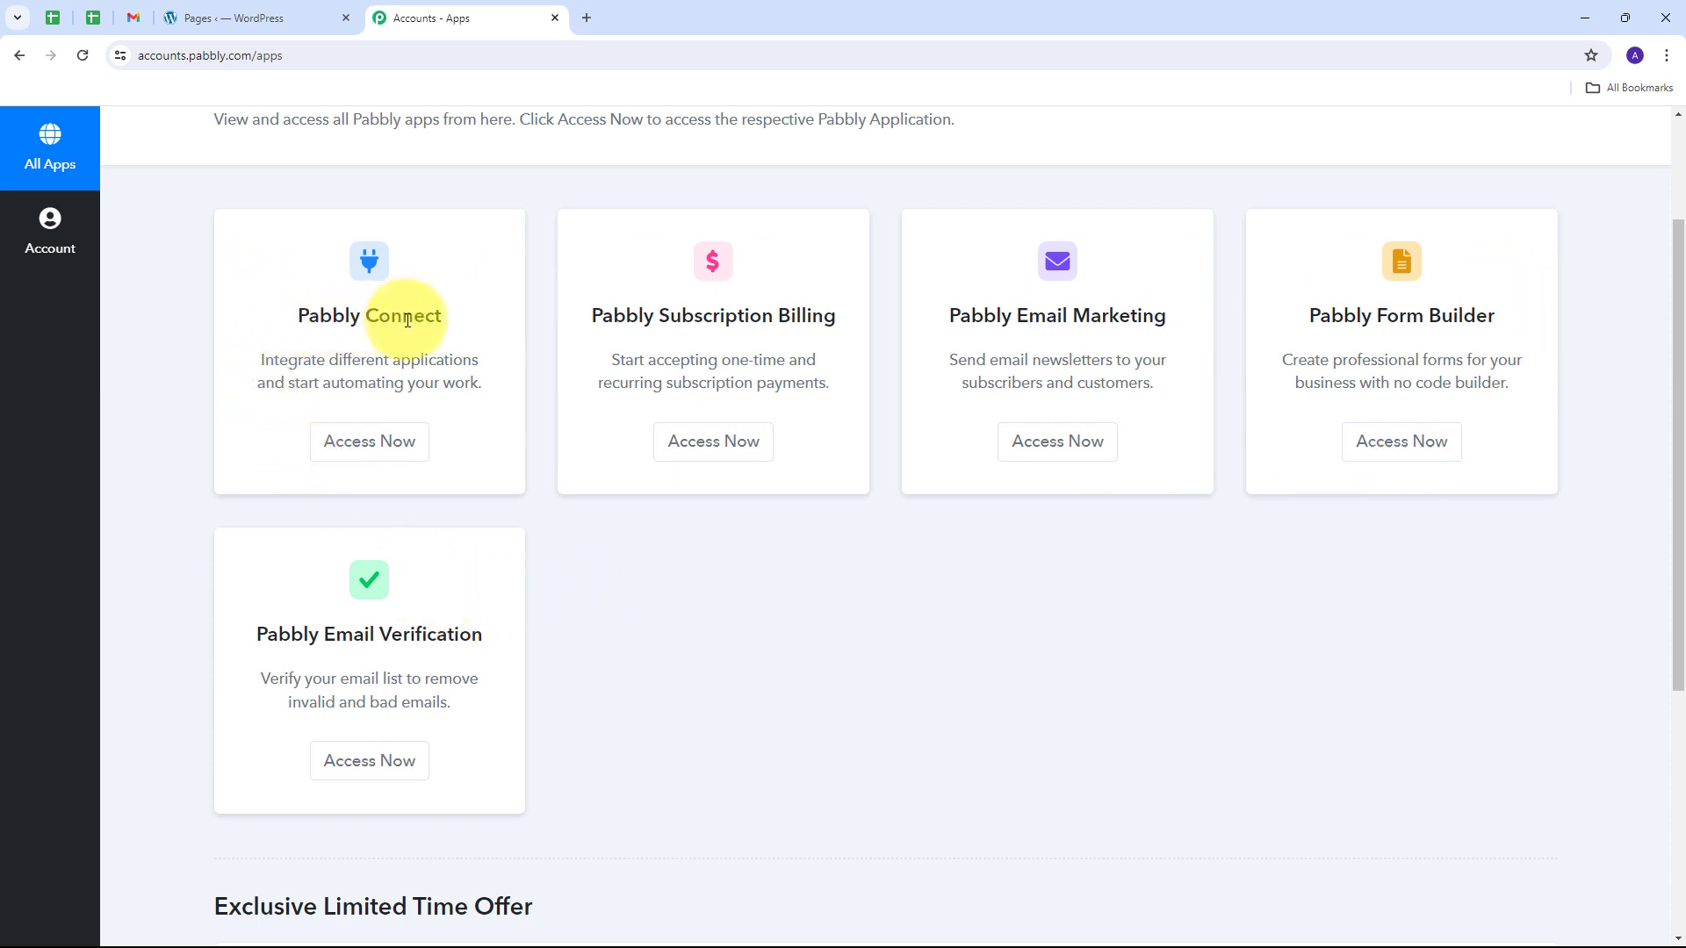
pyautogui.click(376, 445)
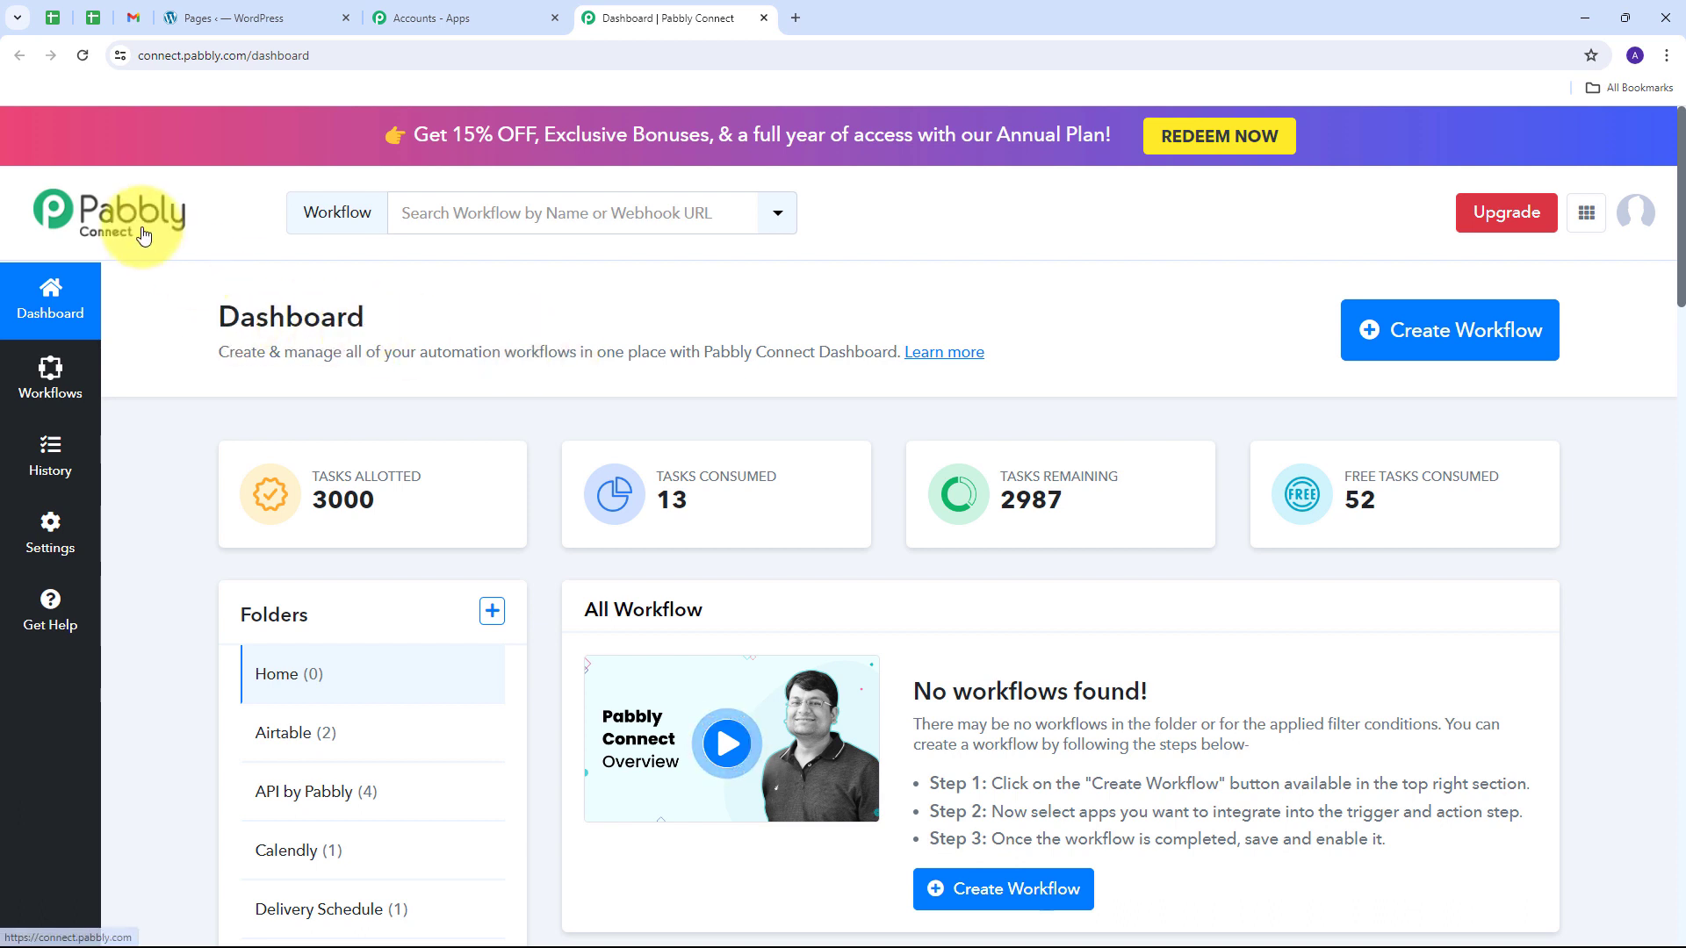
pyautogui.scroll(-1, 686, 527)
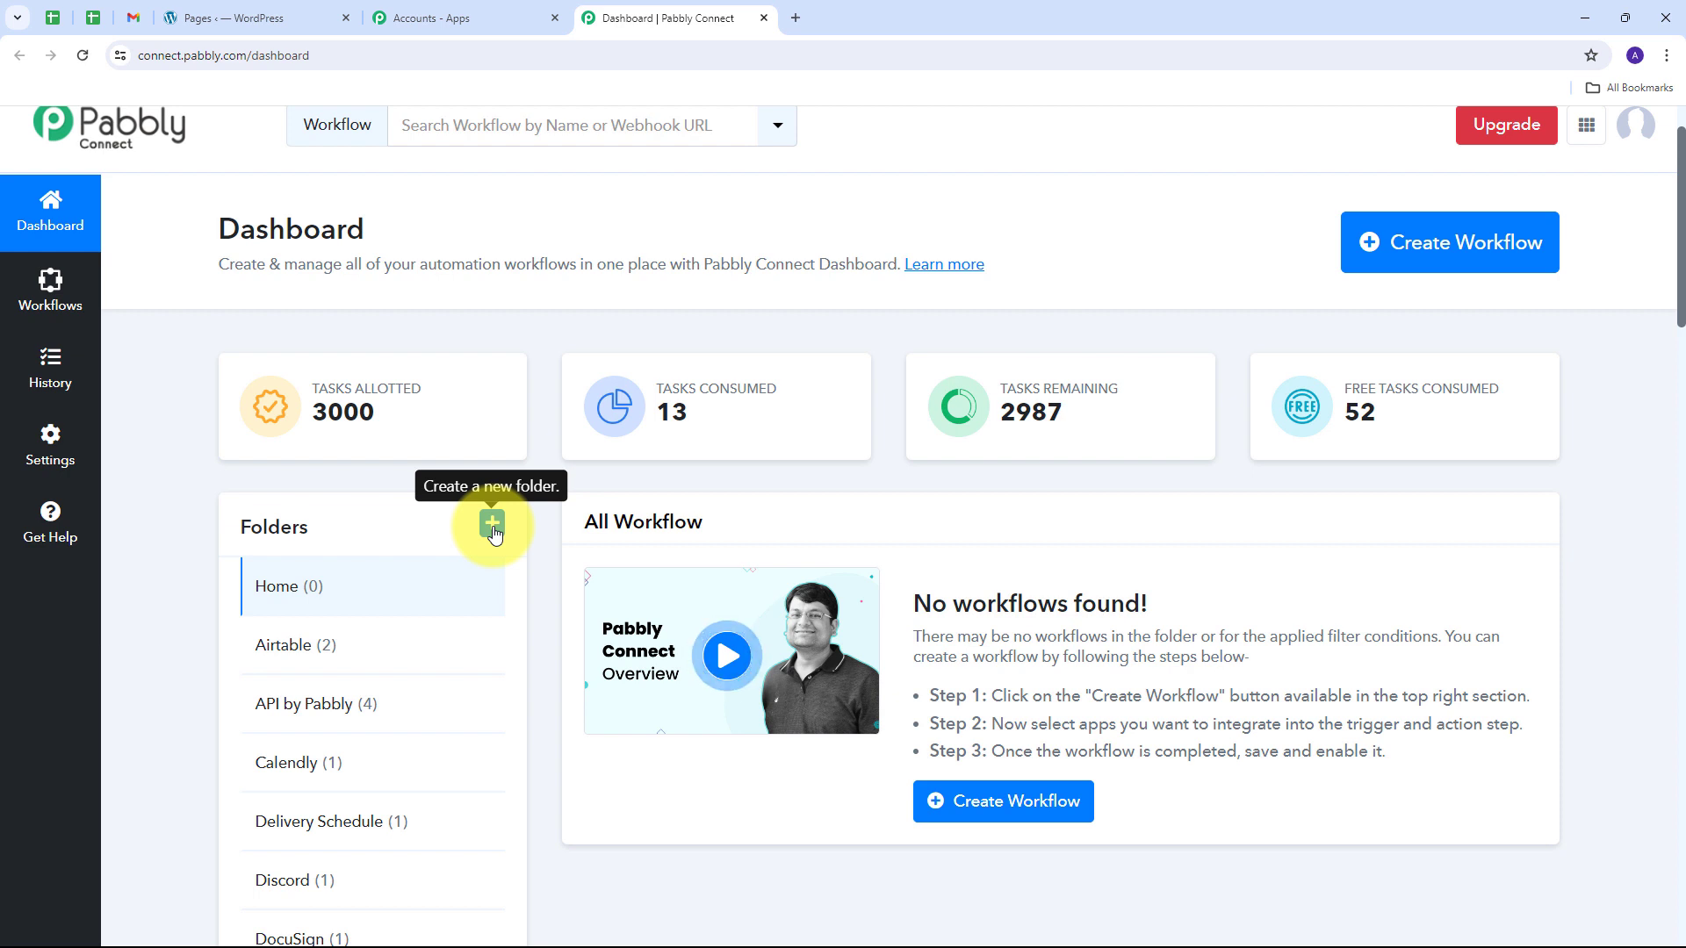
pyautogui.scroll(1, 495, 533)
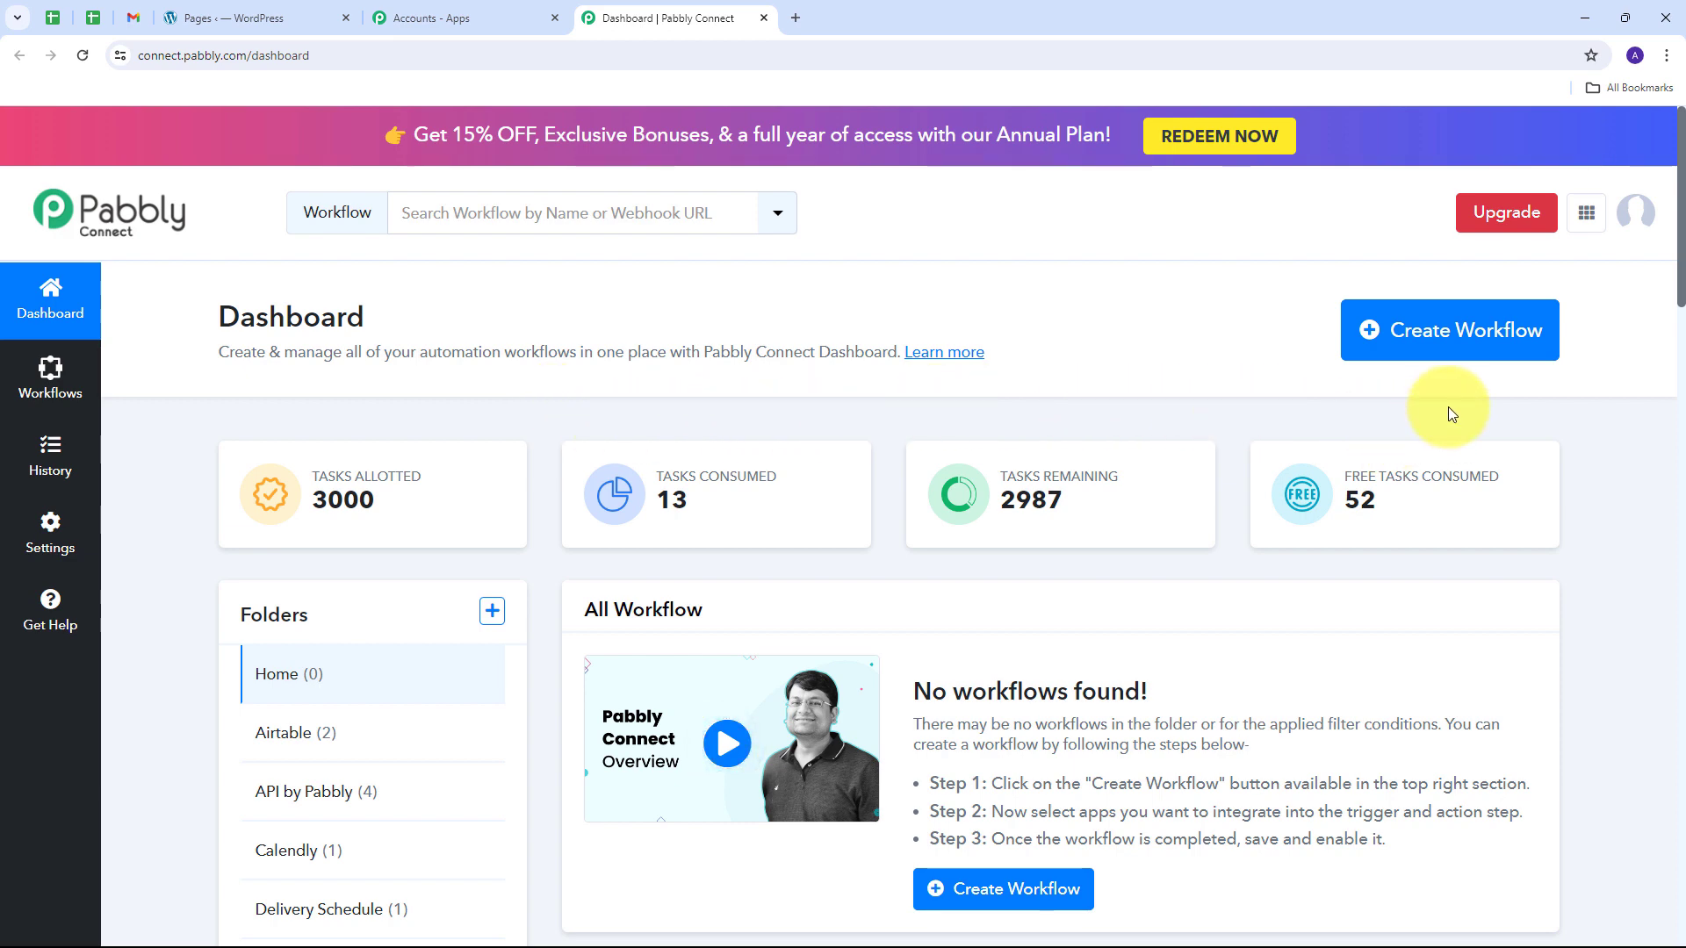
# Step: Create the workflow 'Notify Team on Google Chat for New Elementor Forms Submission' in the Elementor folder
pyautogui.click(1451, 350)
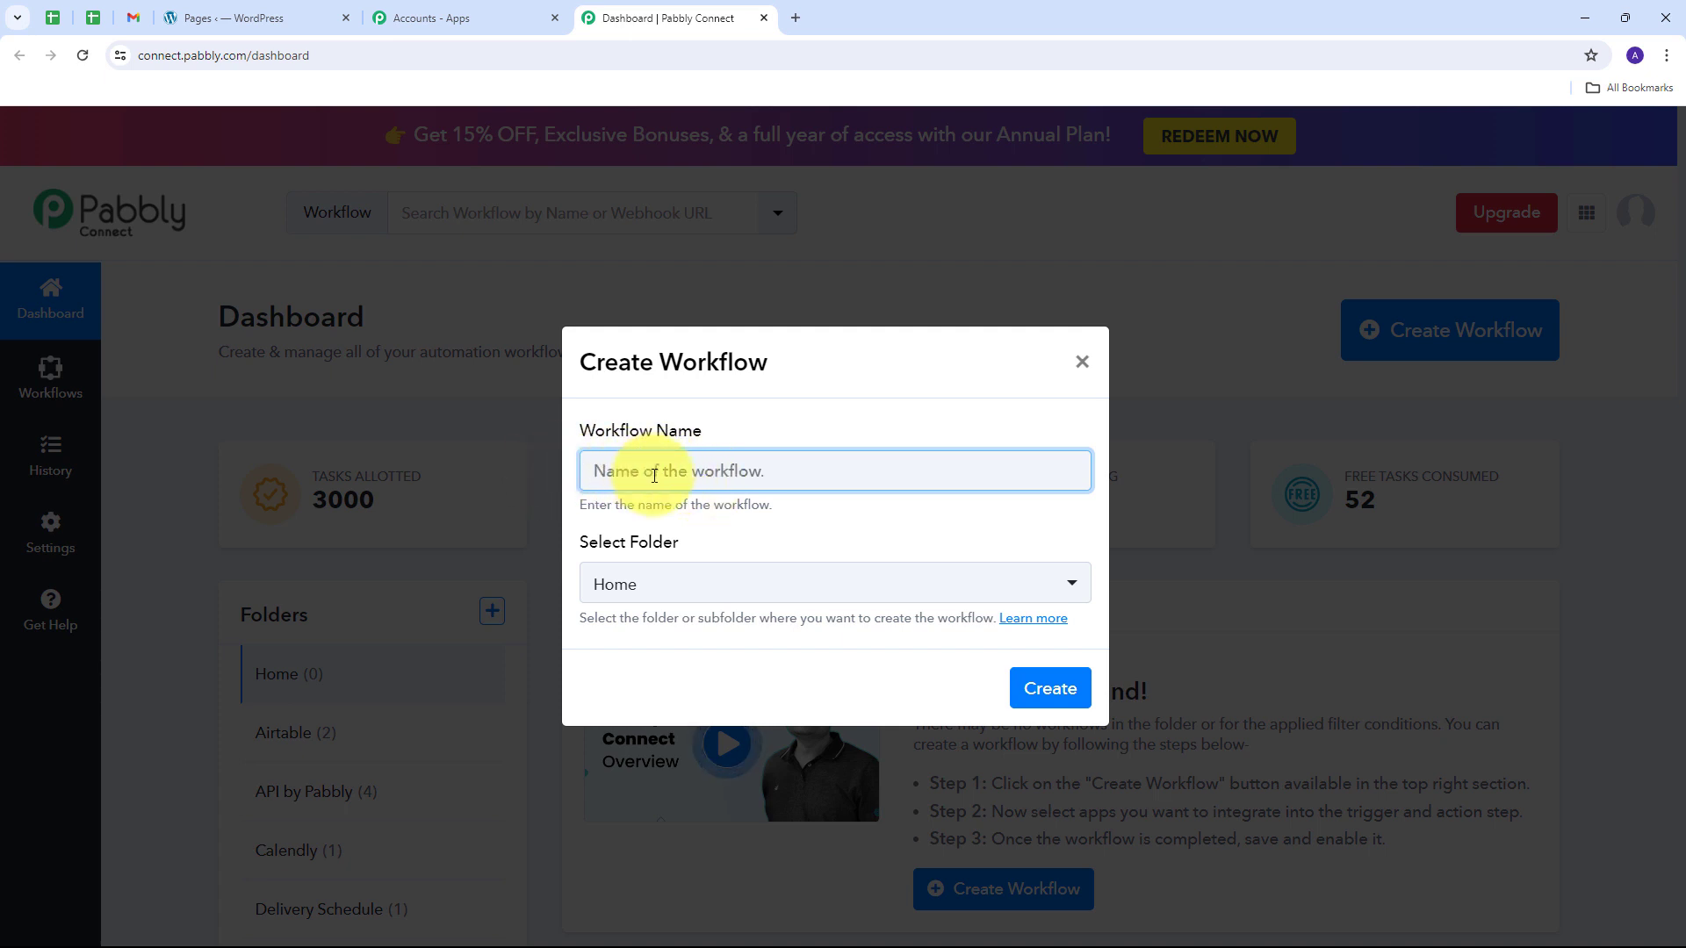
pyautogui.hotkey('ctrl', 'v')
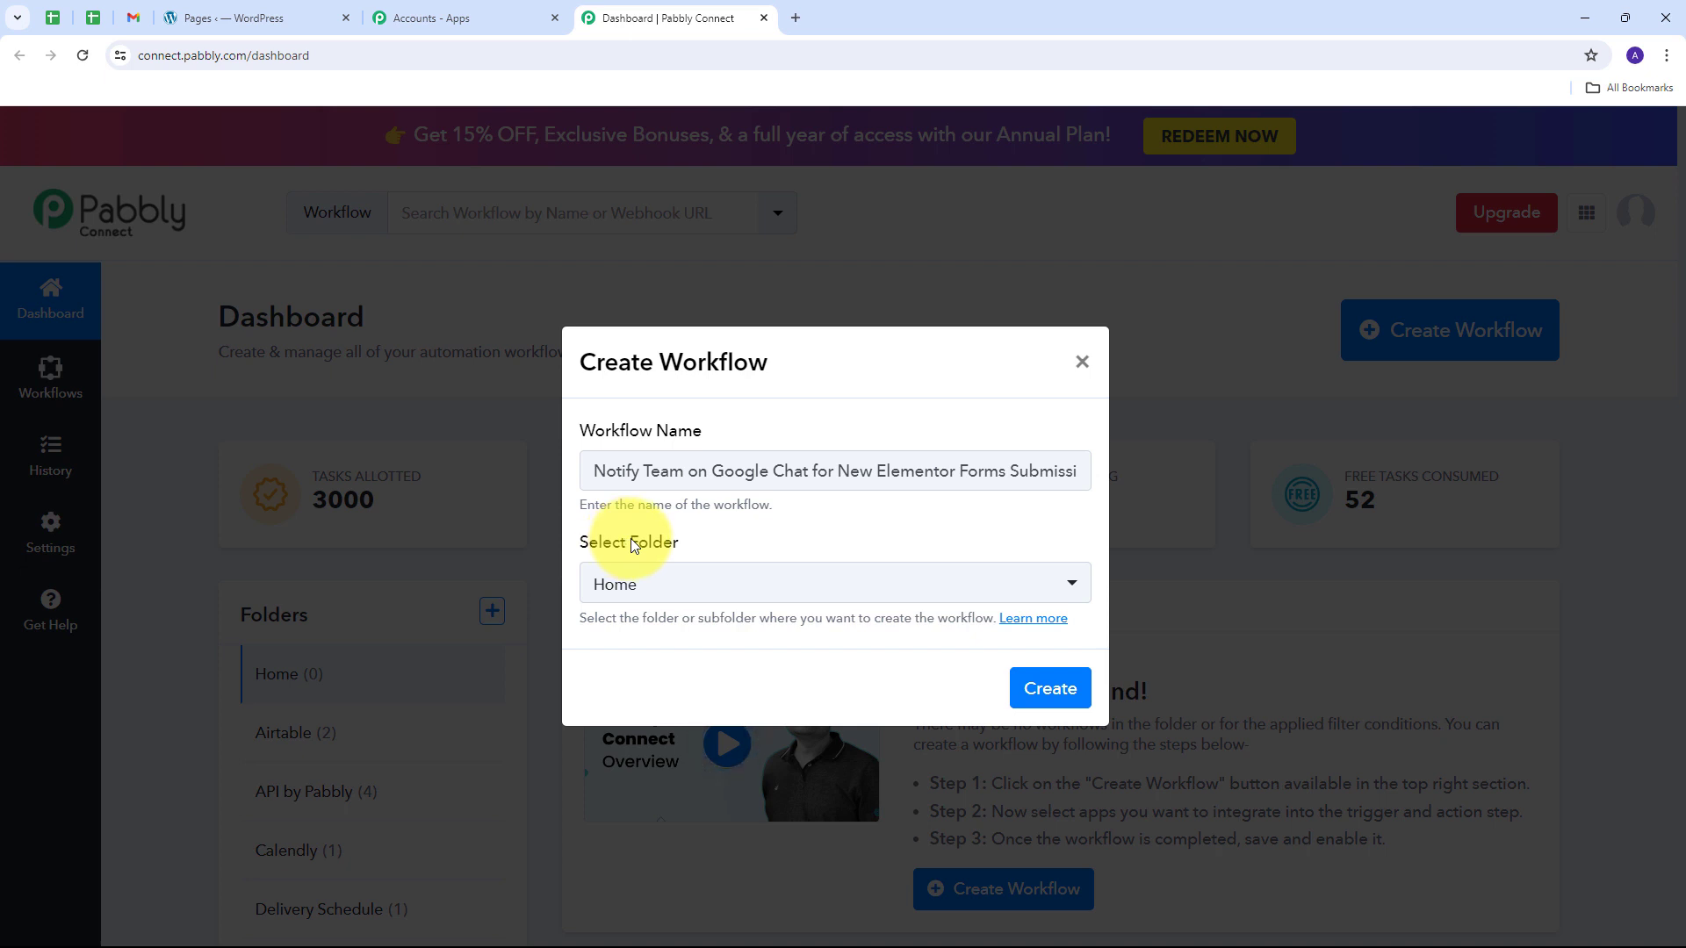
pyautogui.click(698, 580)
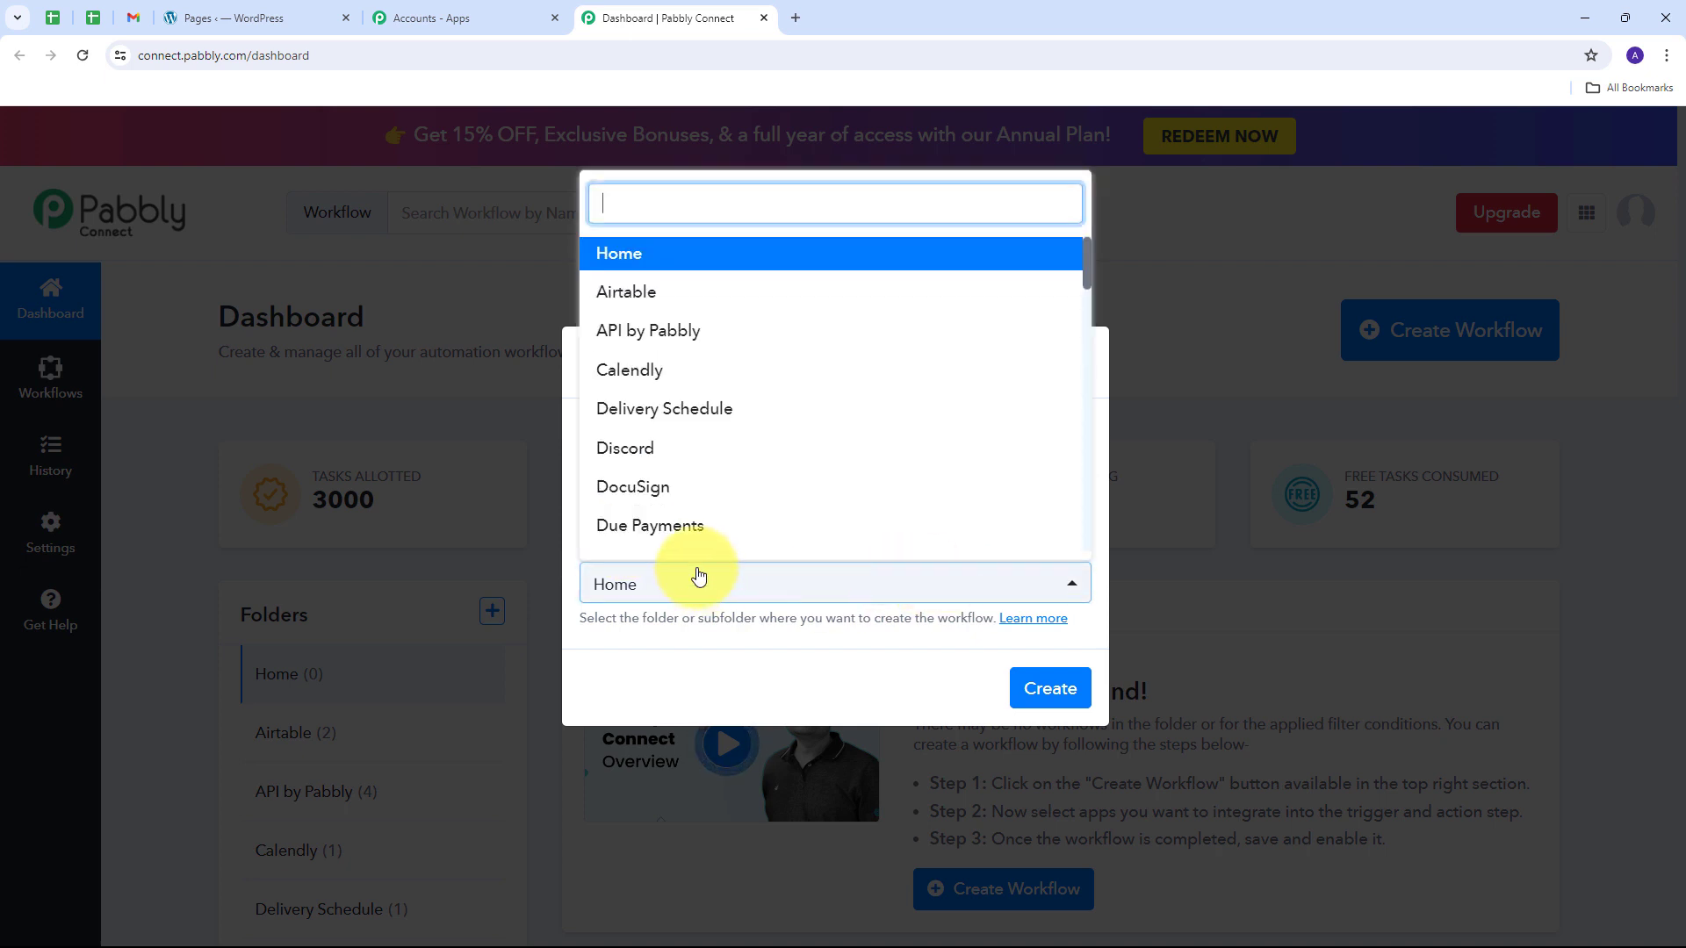
pyautogui.scroll(-3, 736, 365)
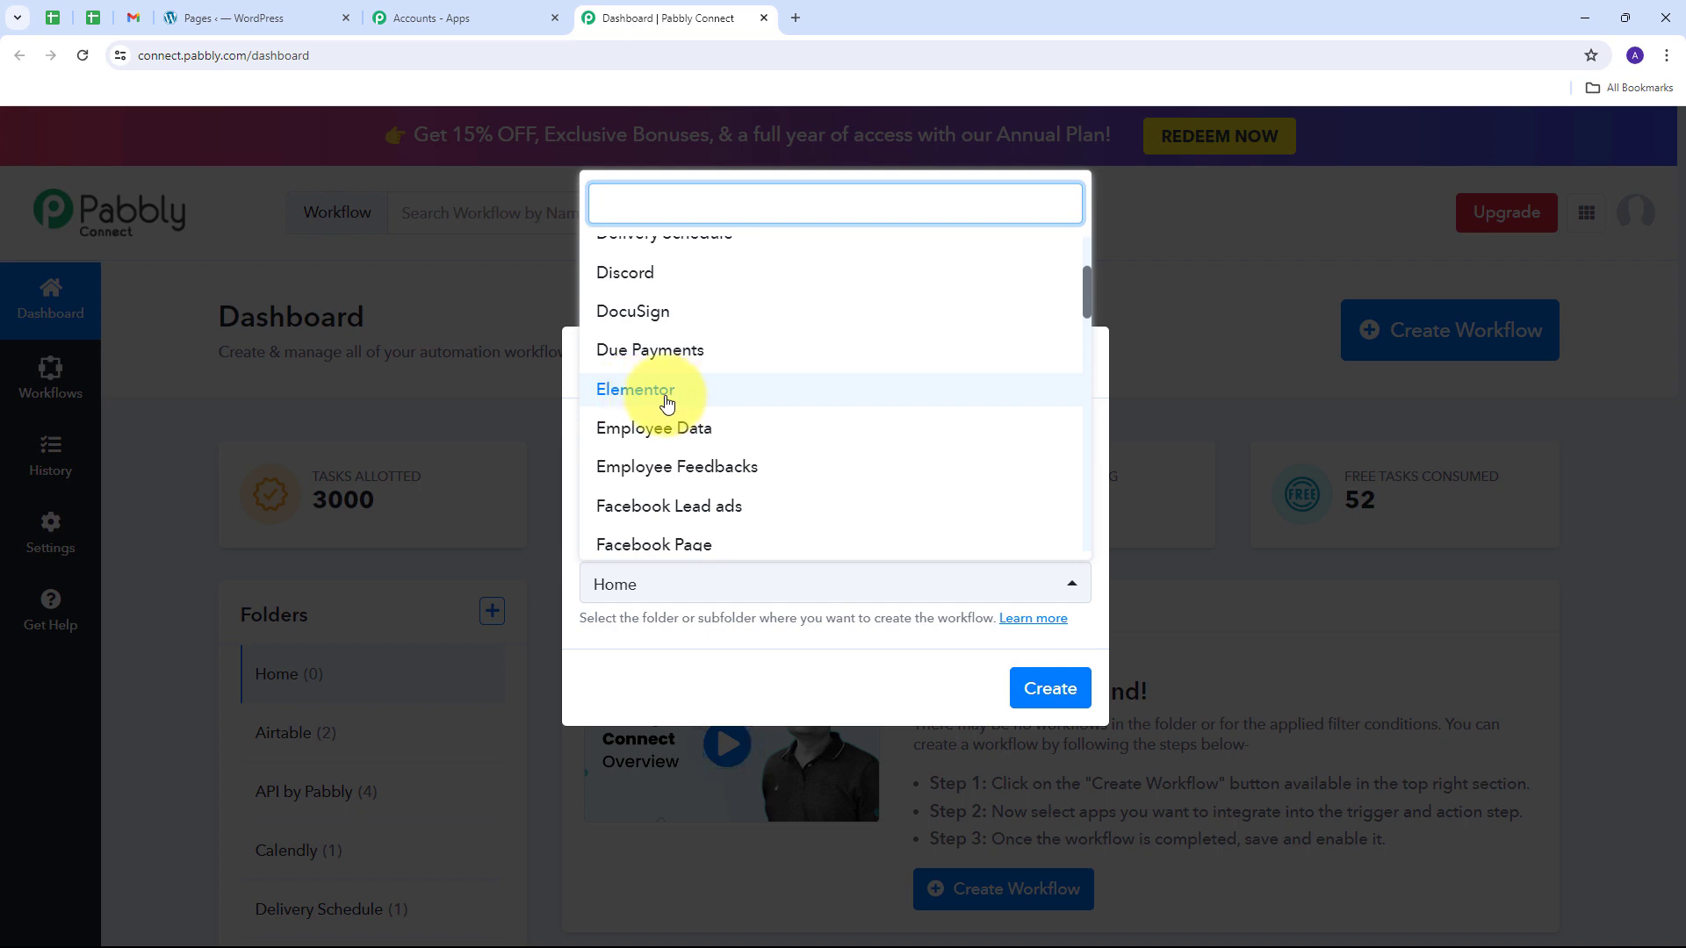
pyautogui.click(661, 404)
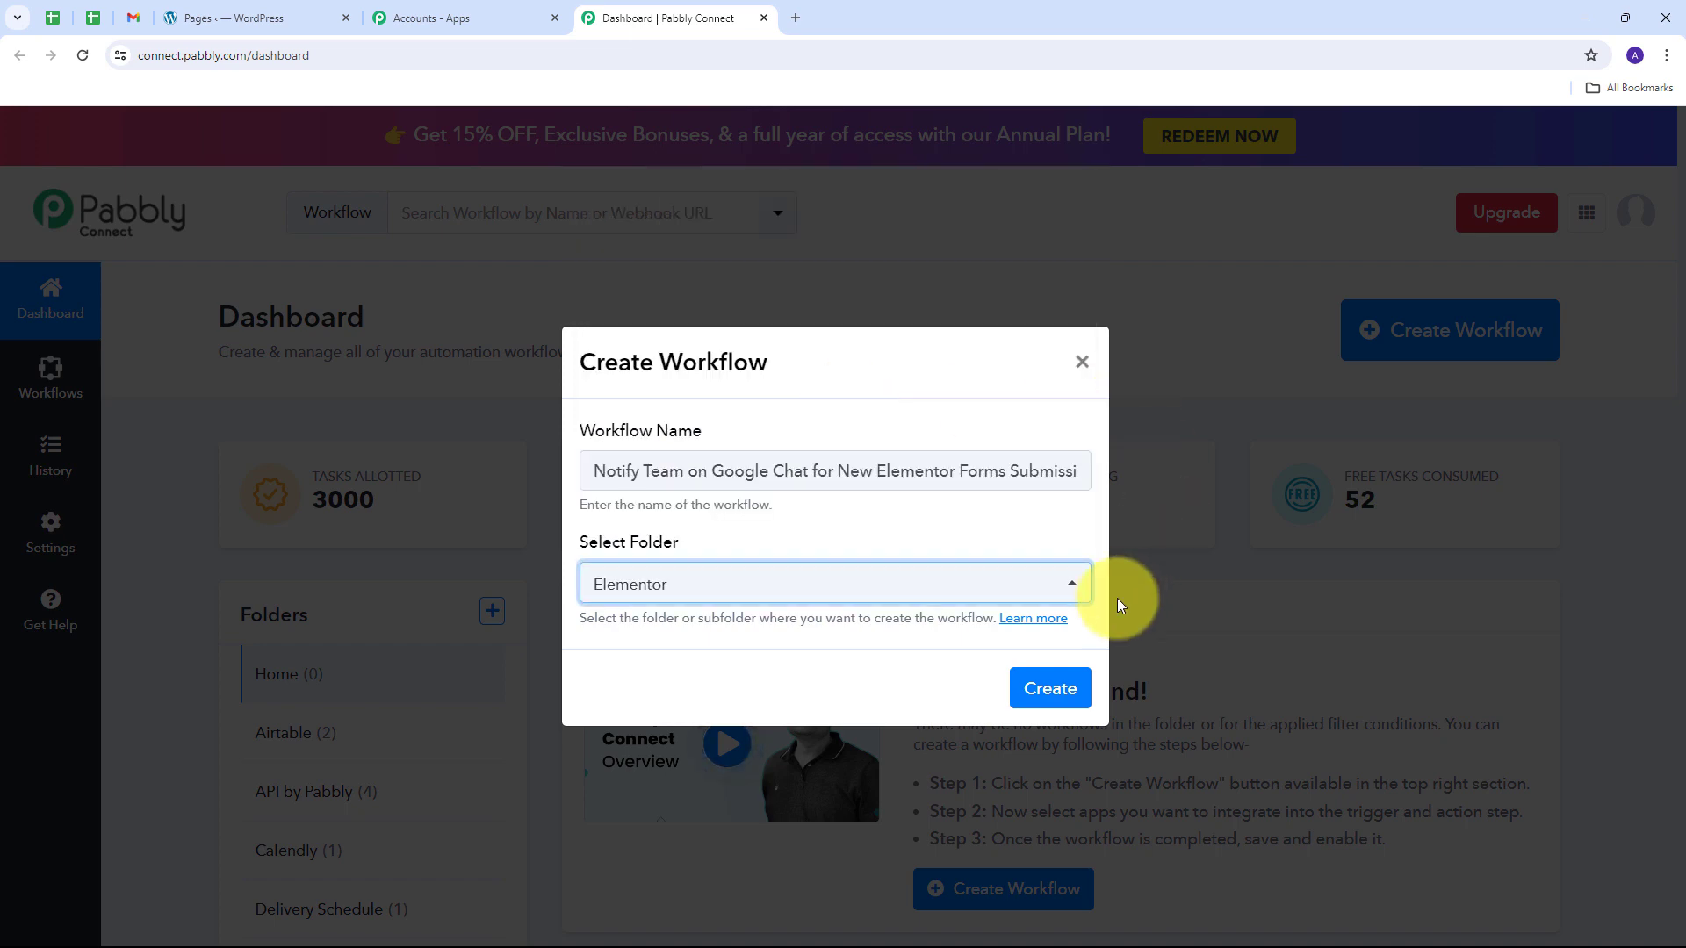
pyautogui.click(1047, 689)
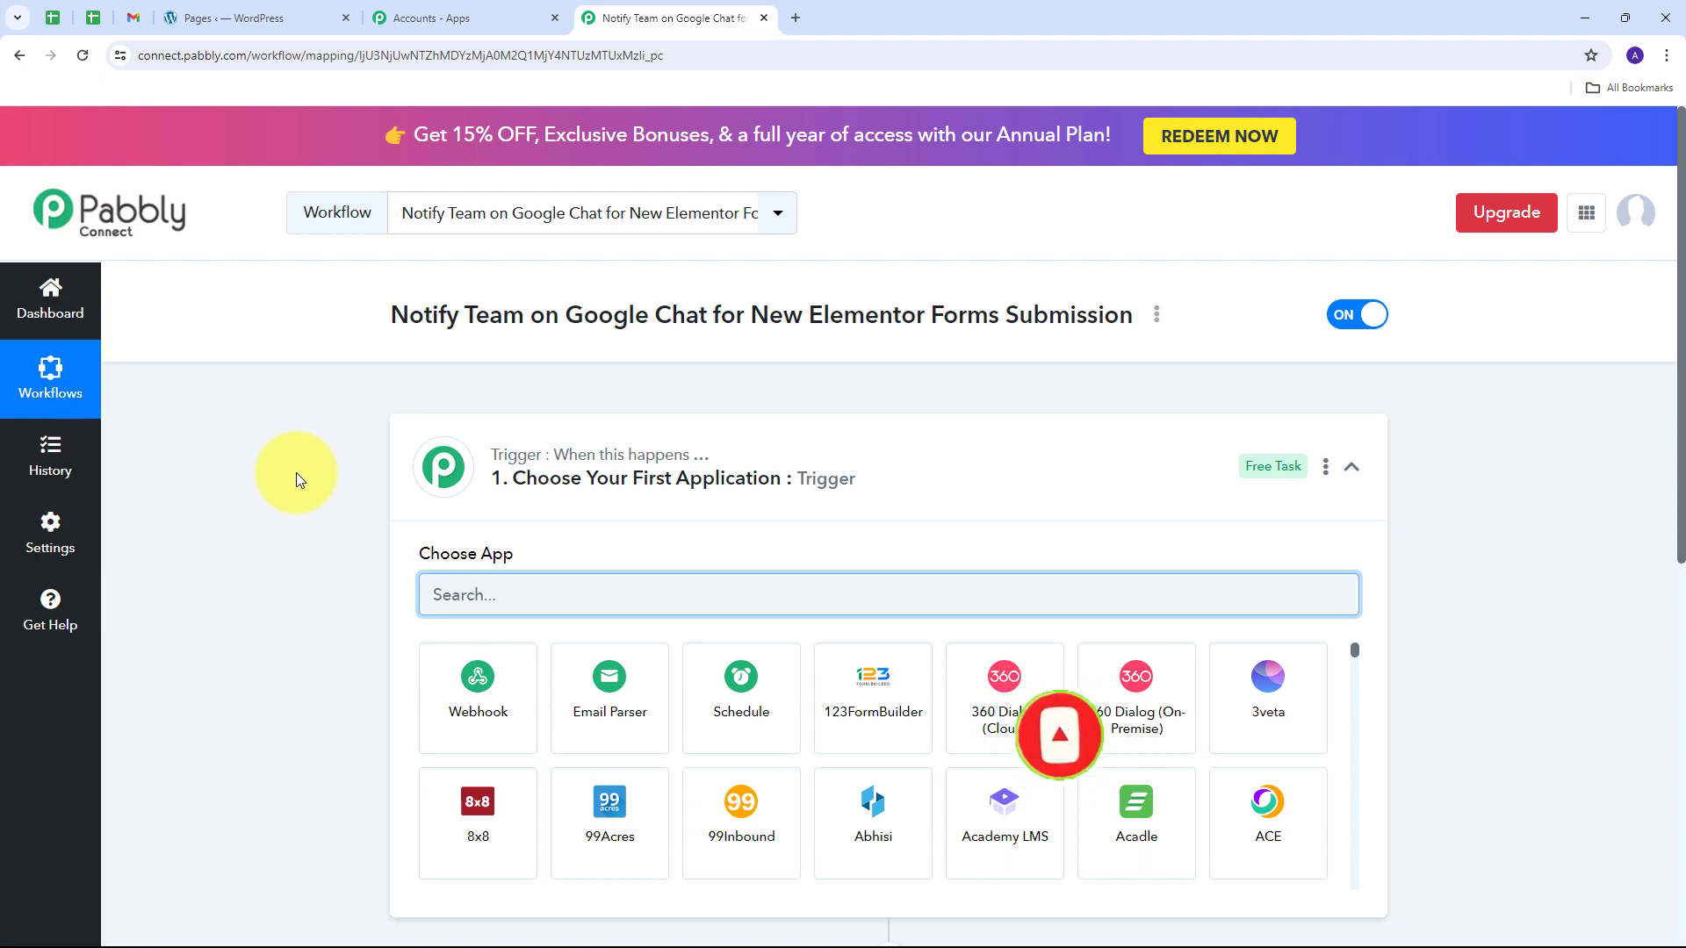
# Step: Set the trigger app to Elementor with the New Form Submission event
pyautogui.scroll(-3, 378, 444)
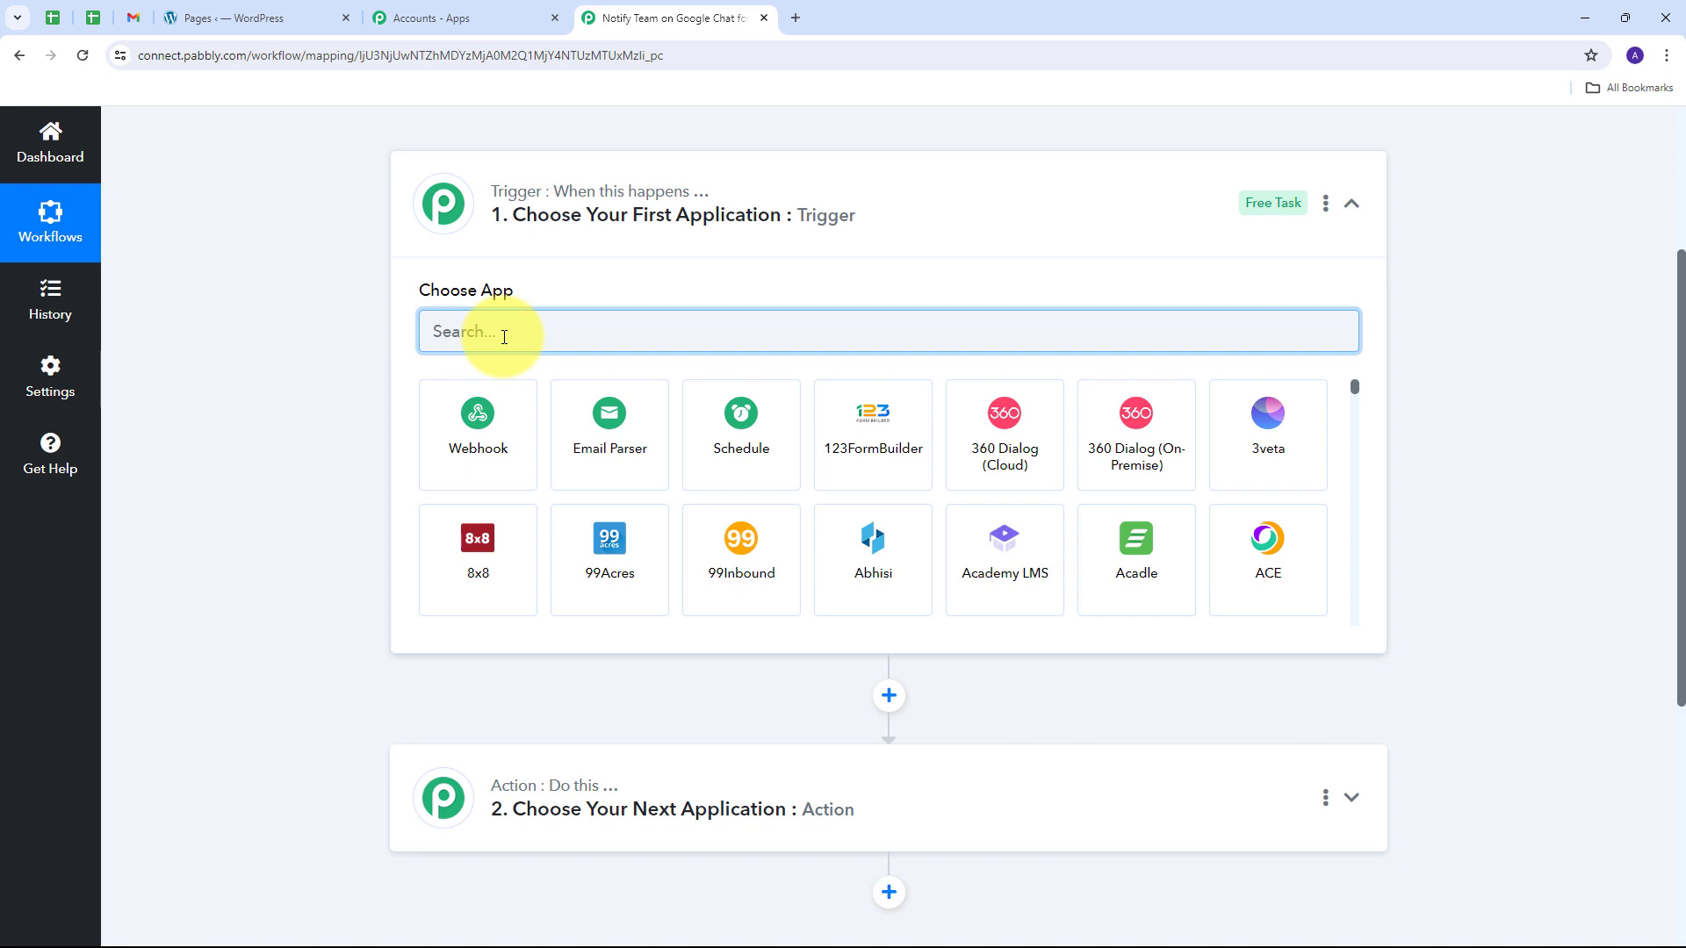
pyautogui.write('Elementor')
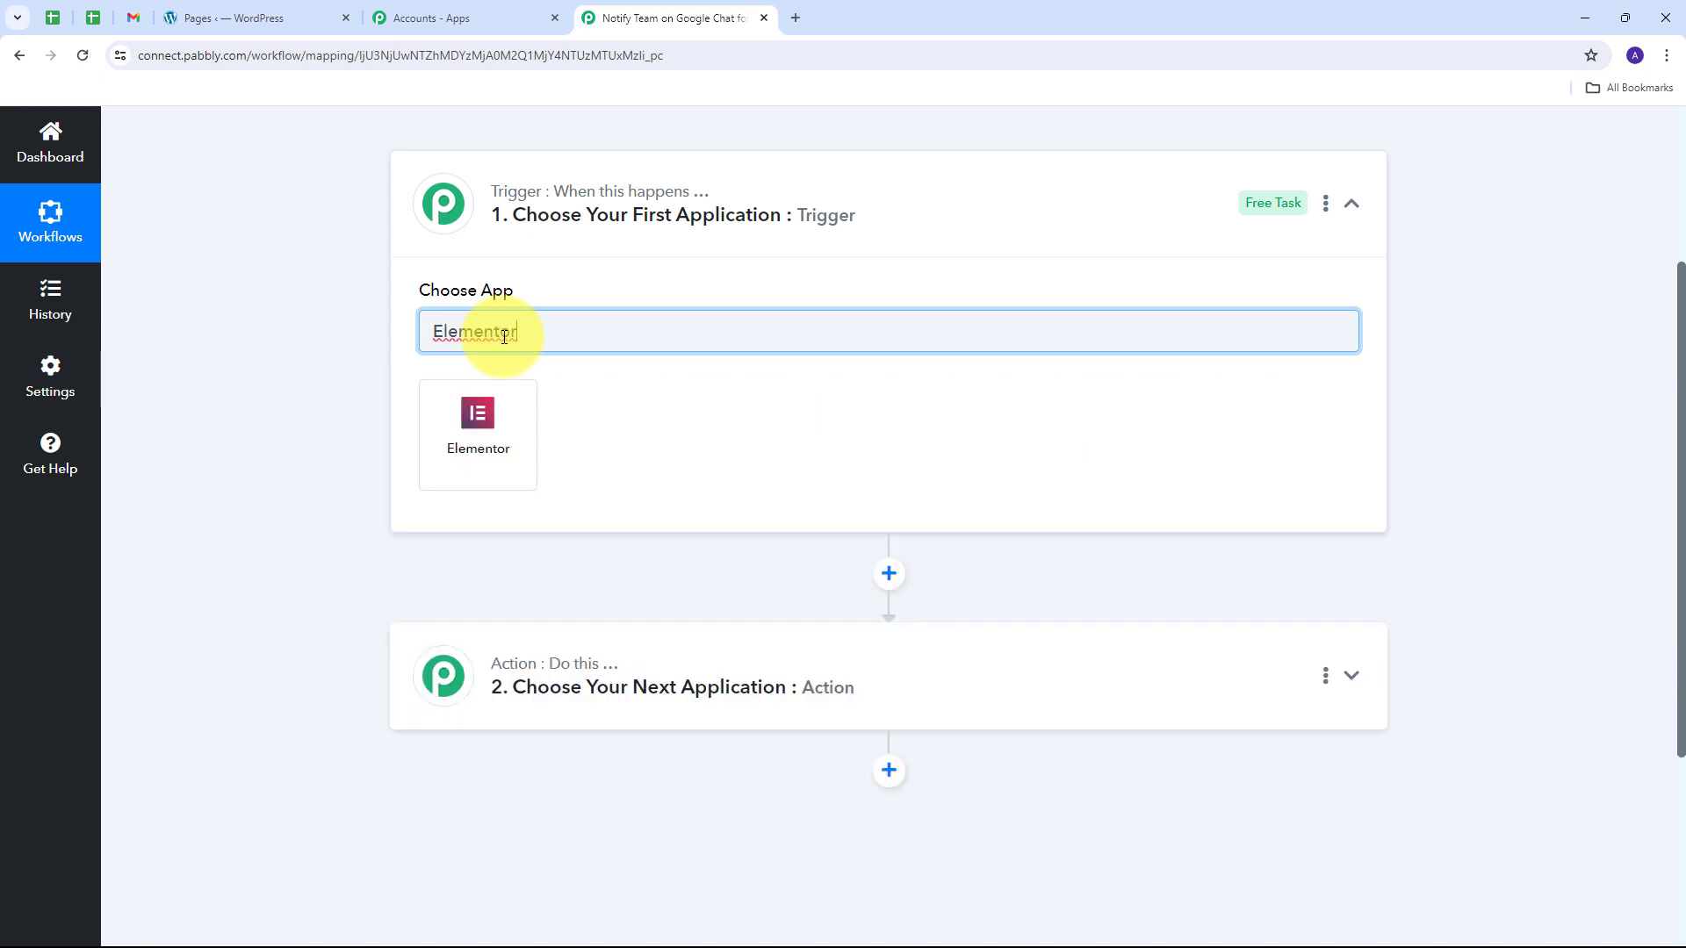
pyautogui.click(485, 408)
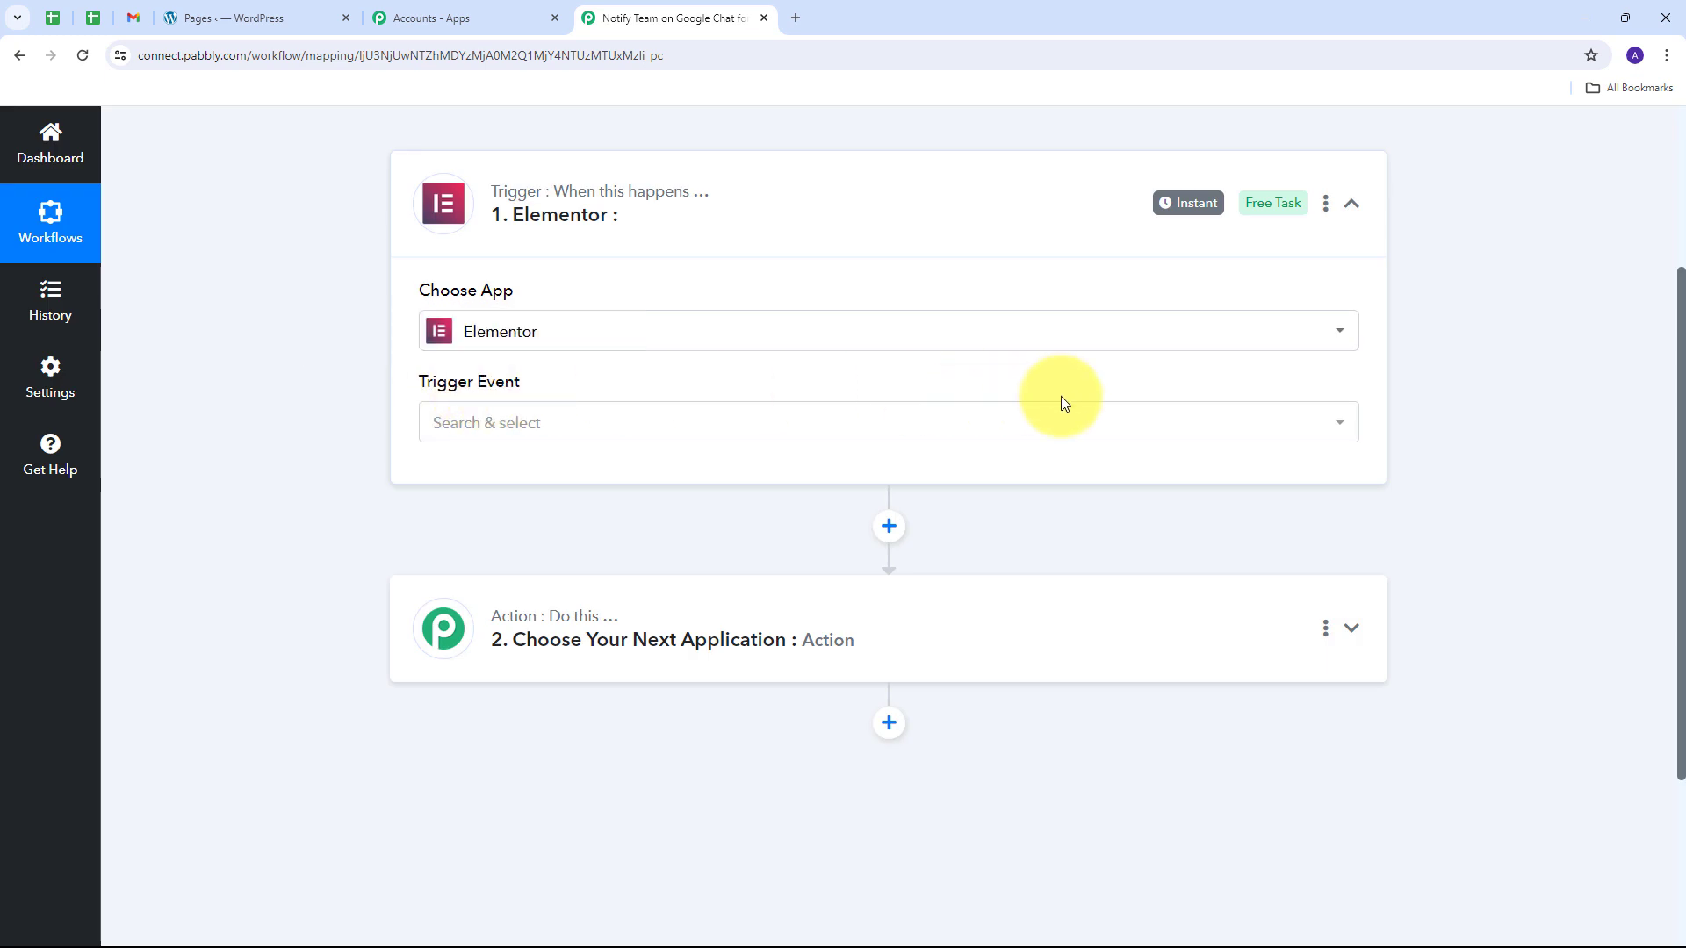
pyautogui.click(1087, 422)
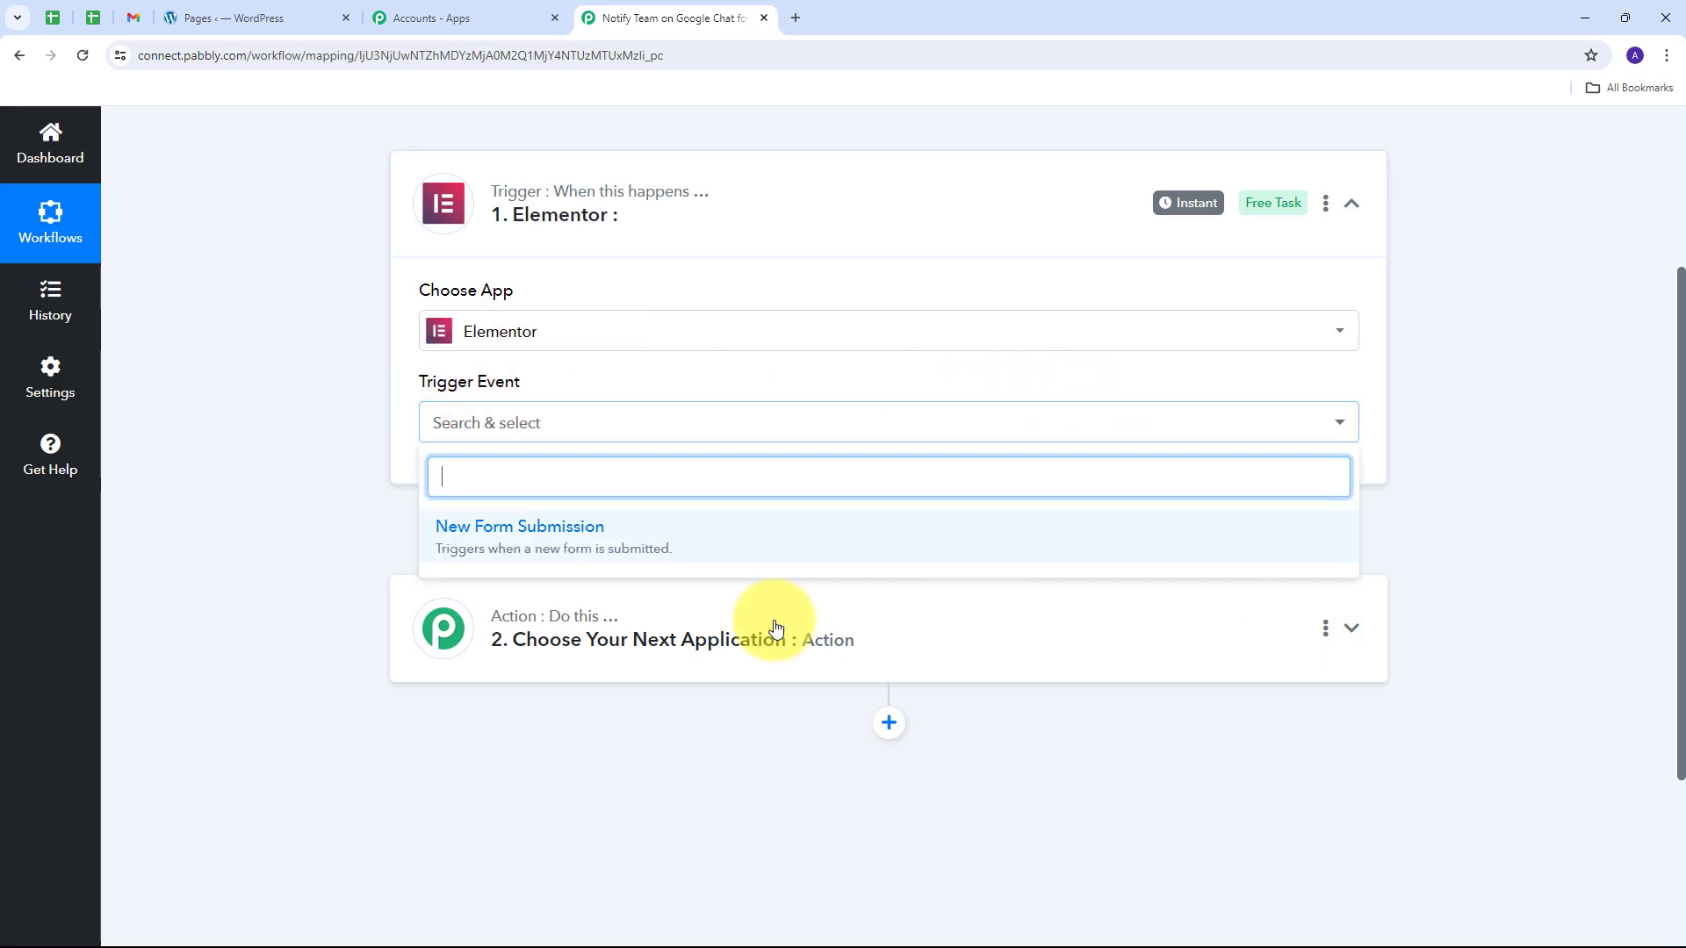
pyautogui.click(548, 542)
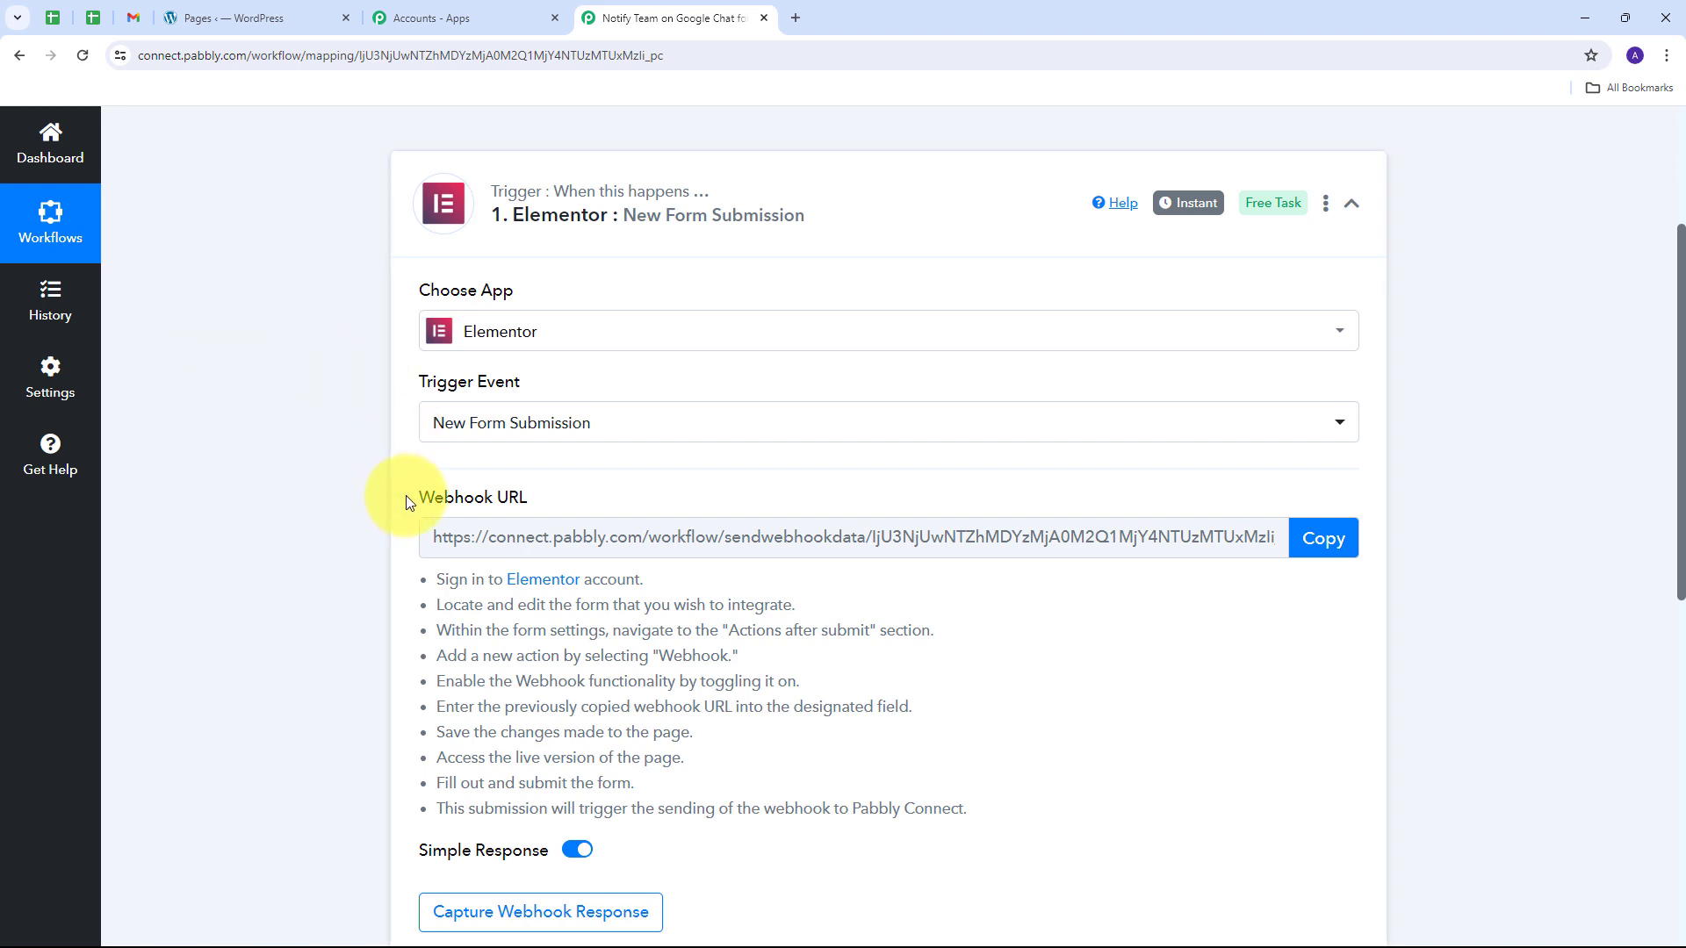
# Step: Review the Elementor webhook setup instructions and copy the trigger's Webhook URL
pyautogui.moveTo(405, 495); pyautogui.dragTo(566, 493)
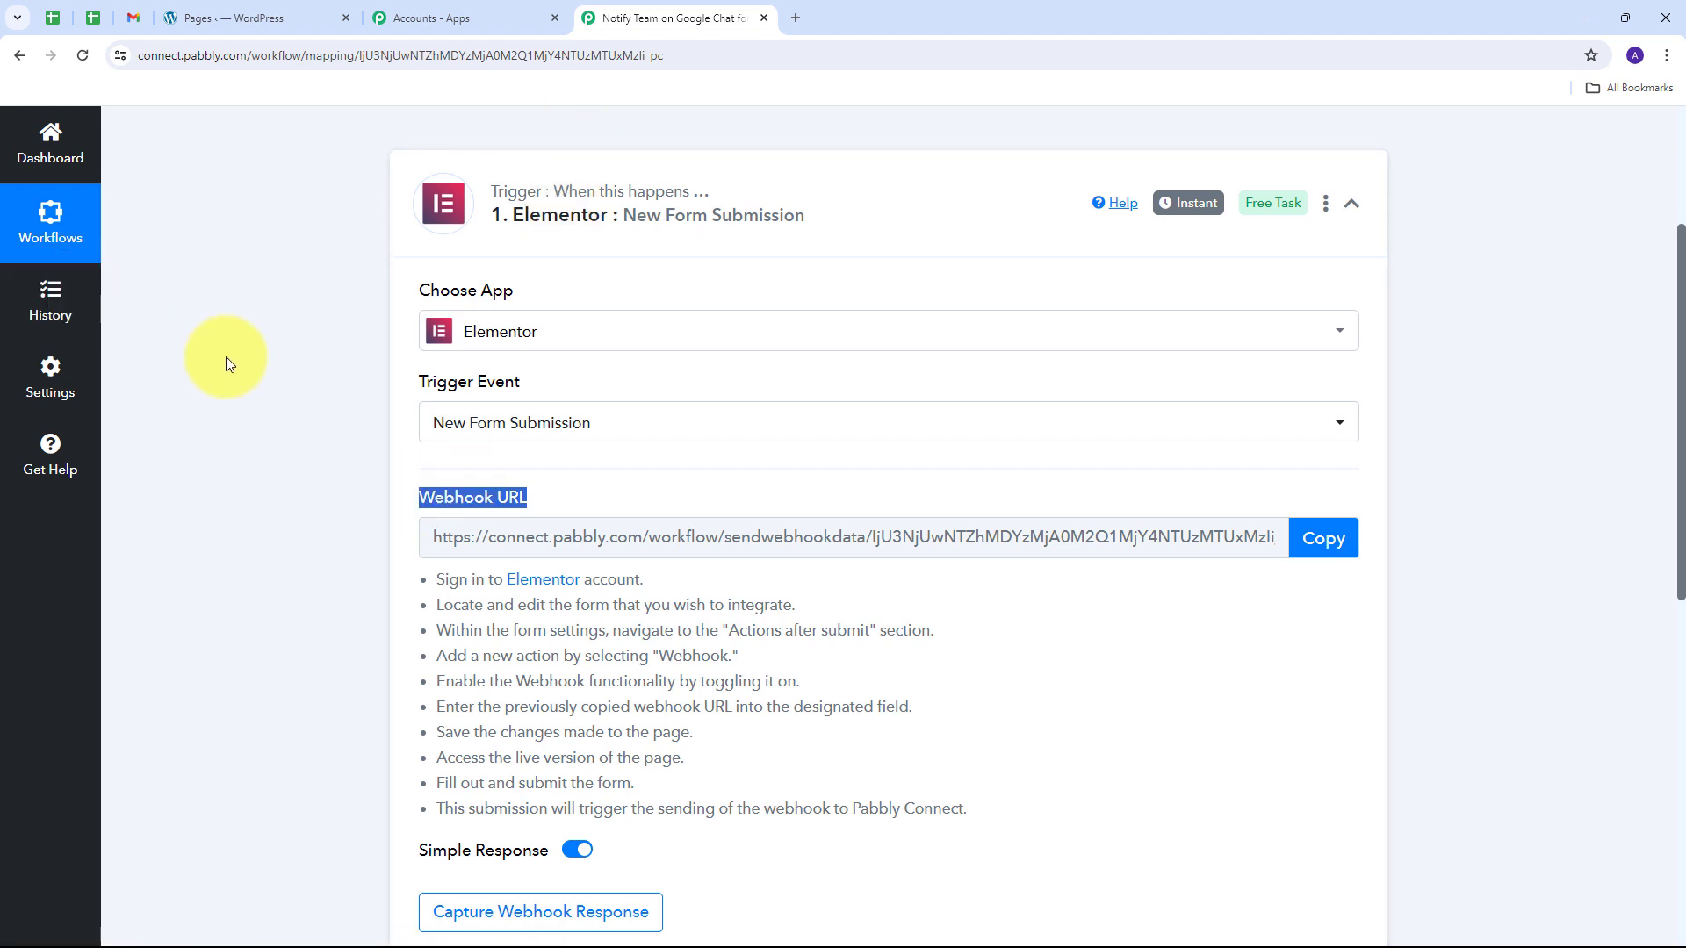
pyautogui.scroll(-1, 368, 298)
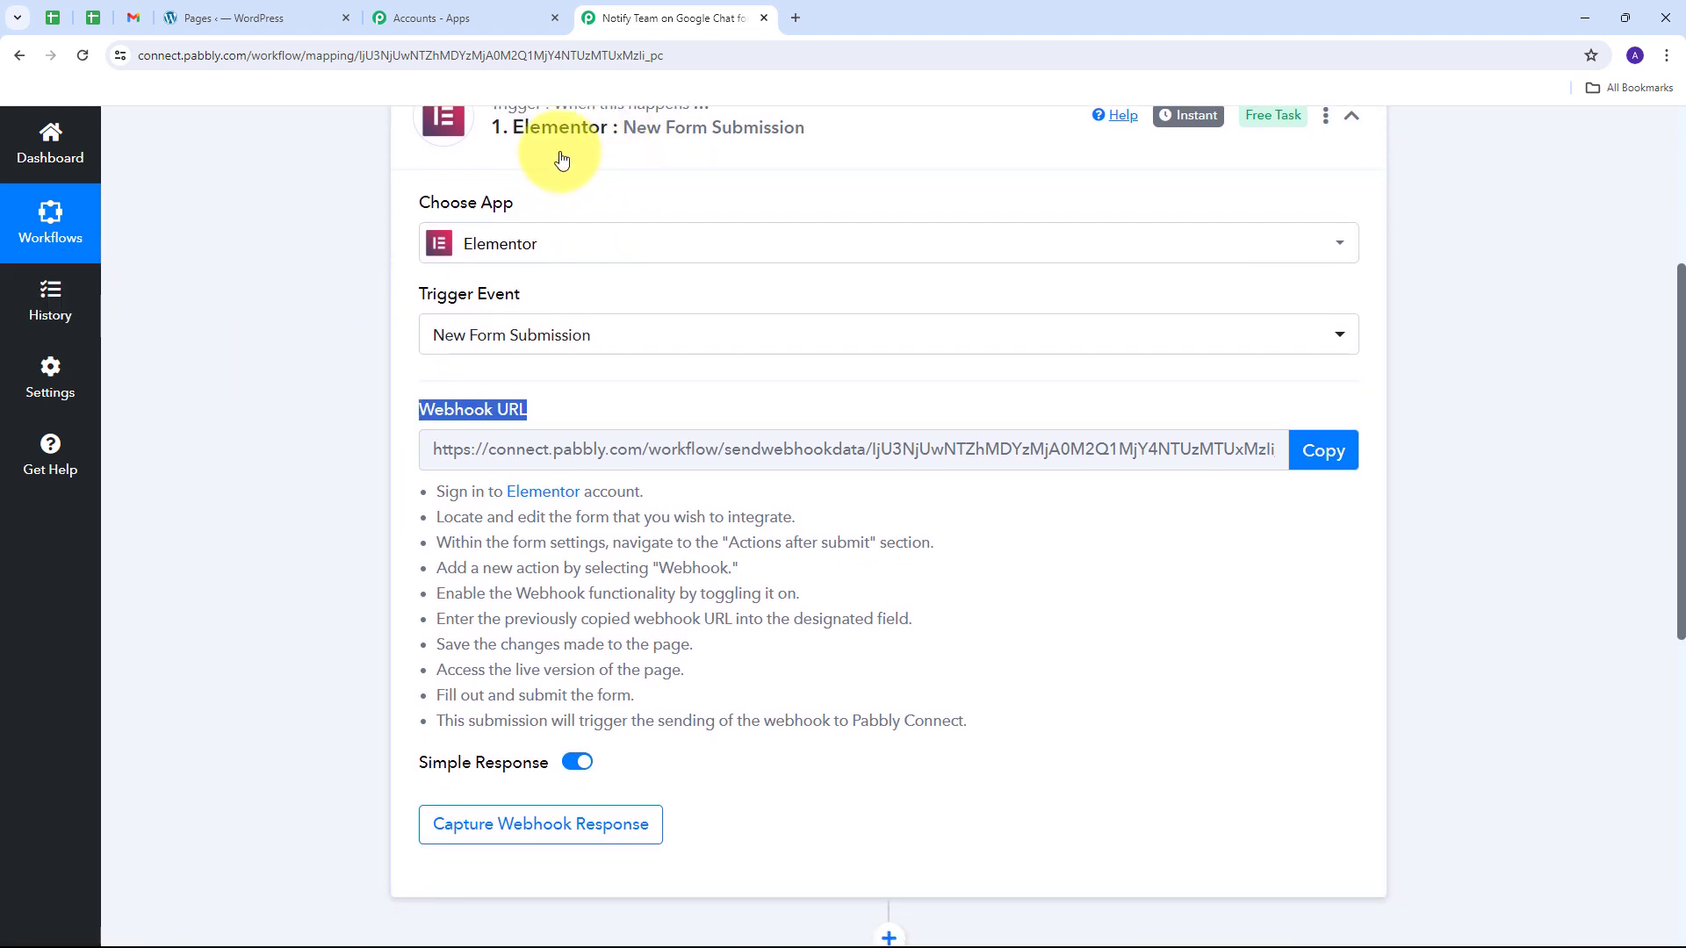
pyautogui.moveTo(432, 488); pyautogui.dragTo(959, 729)
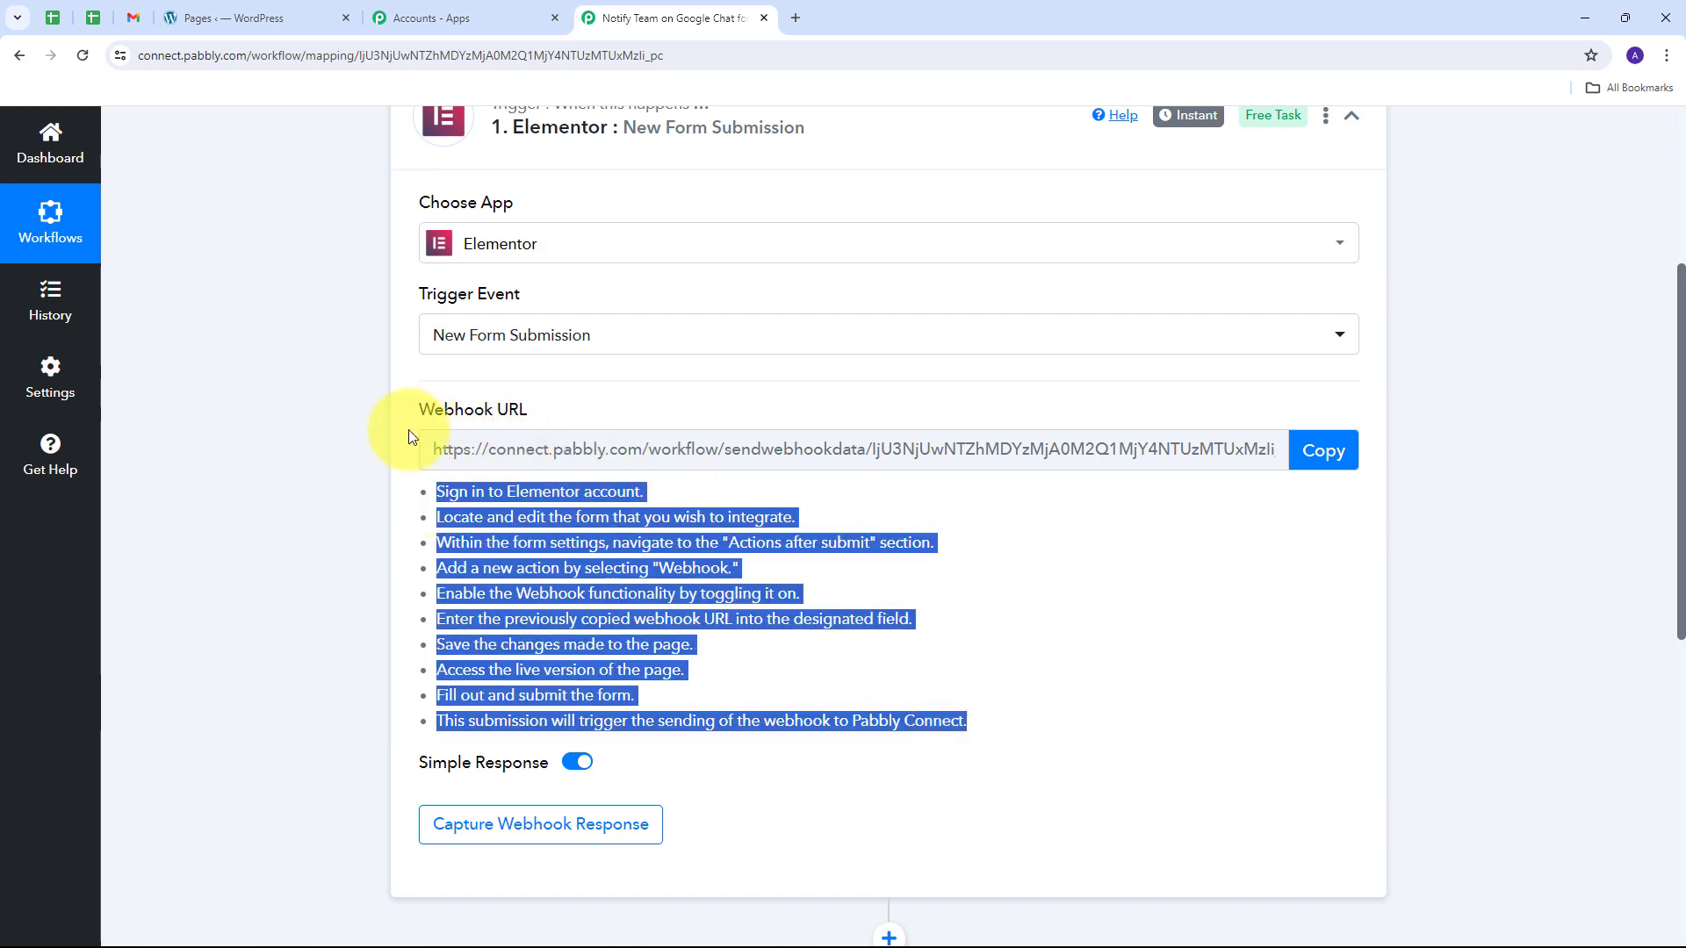
pyautogui.click(1331, 457)
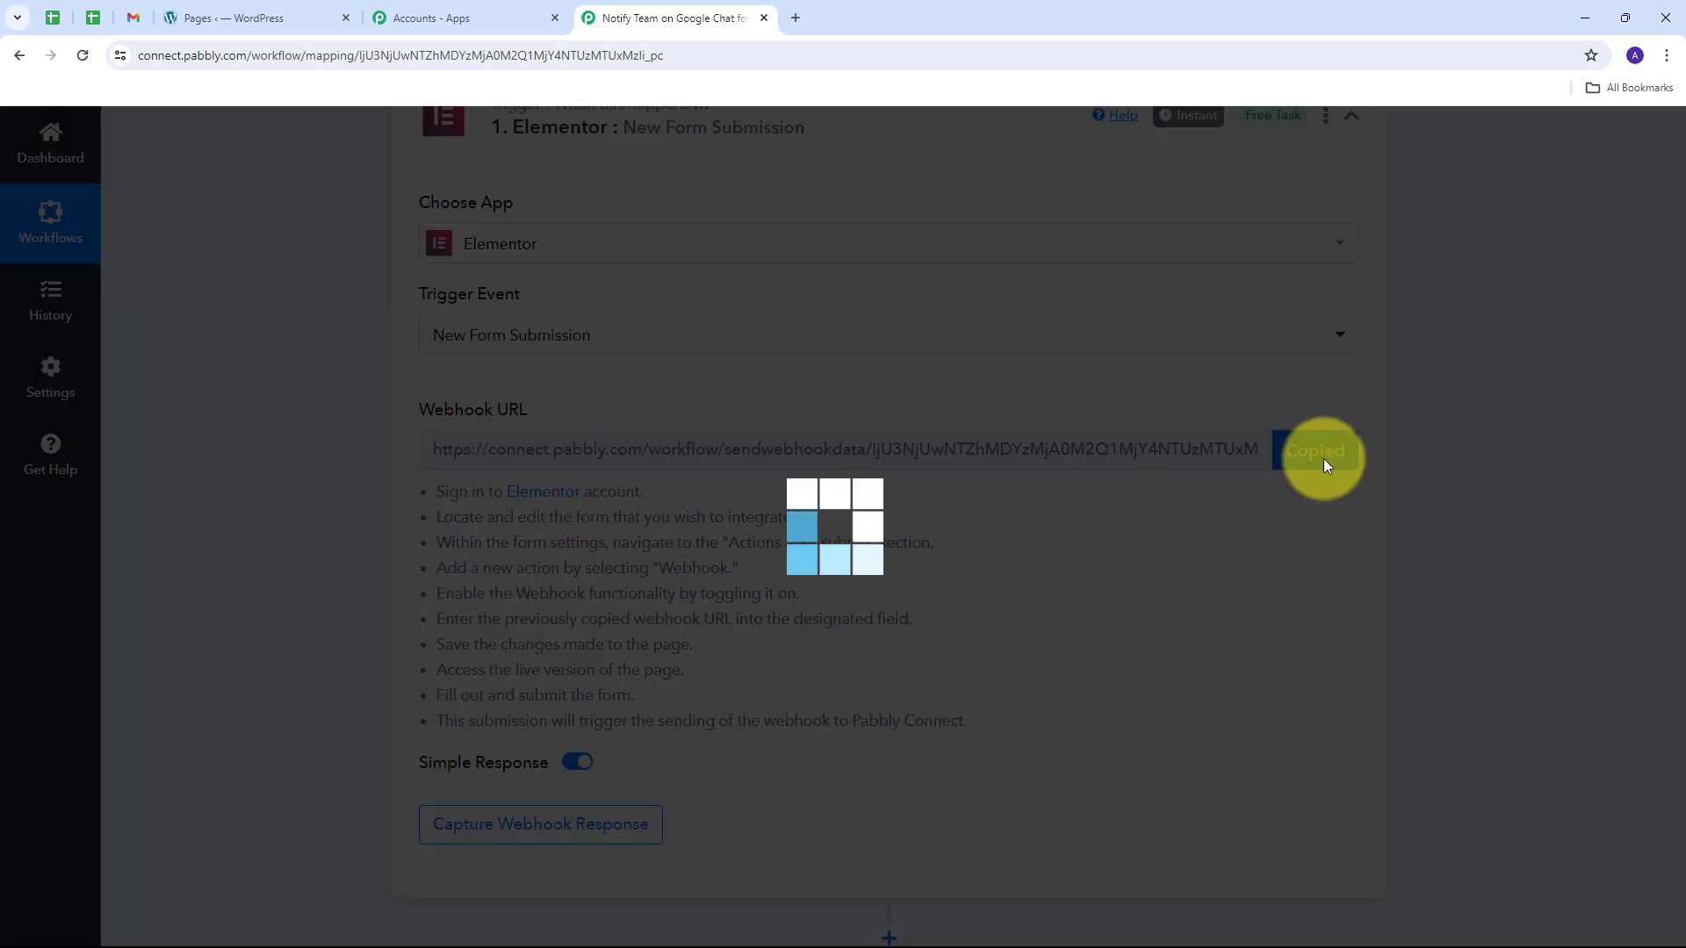
# Step: Open the Registration Form page in the Elementor editor and view its six fields
pyautogui.click(232, 17)
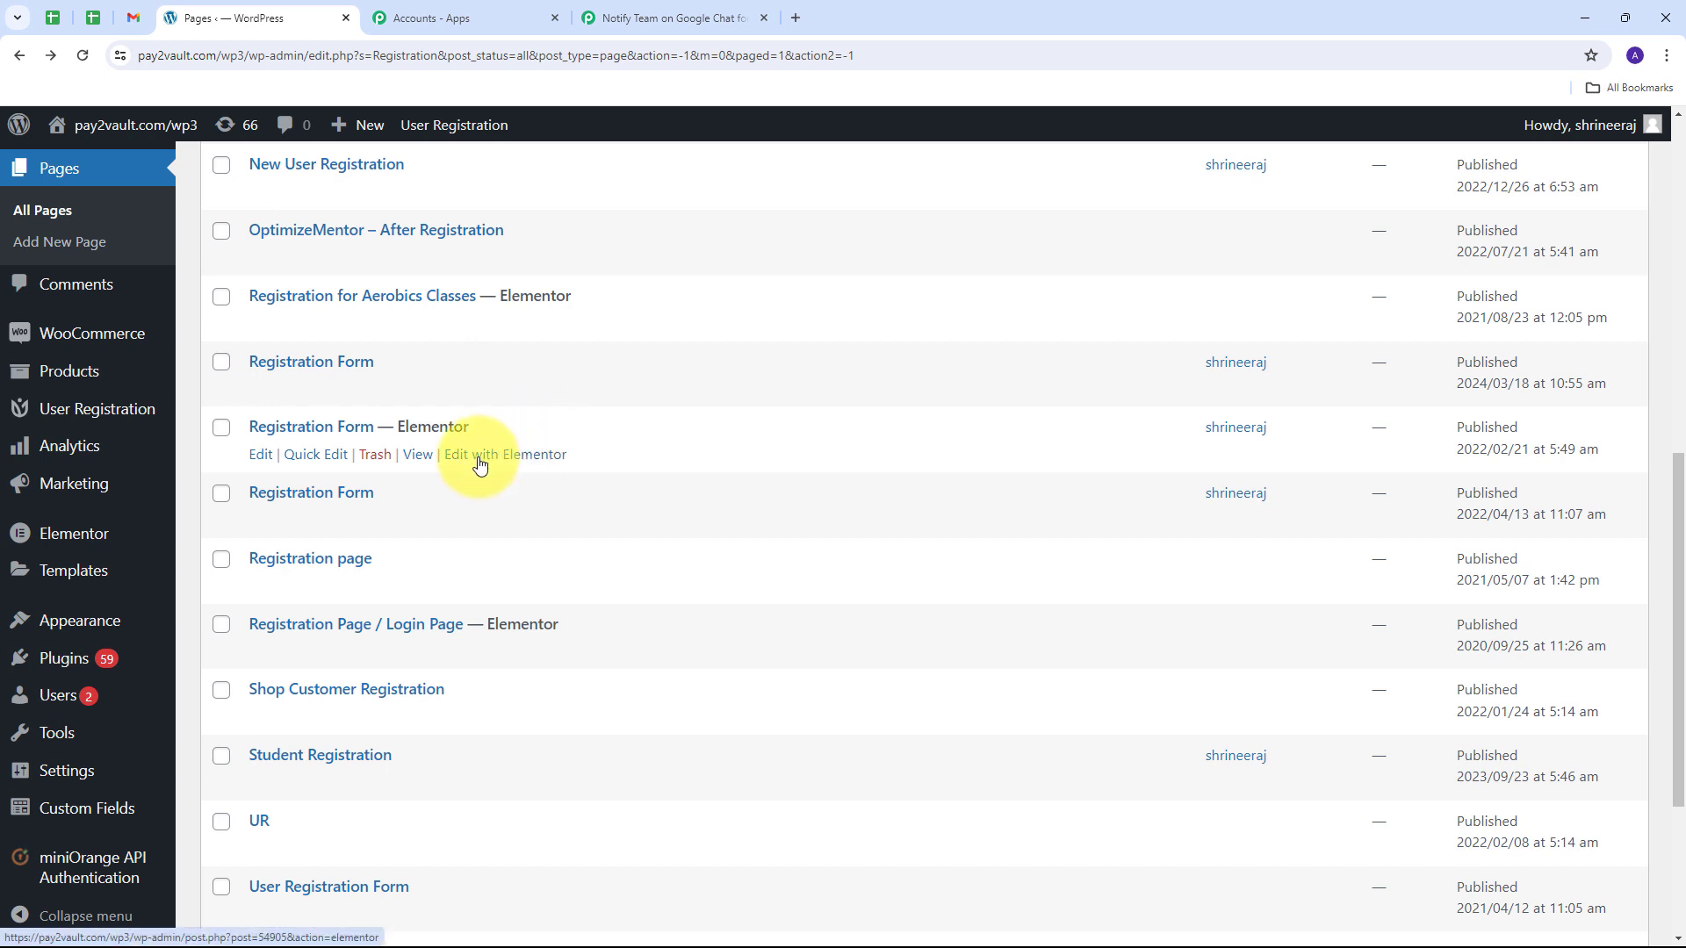
pyautogui.click(514, 459)
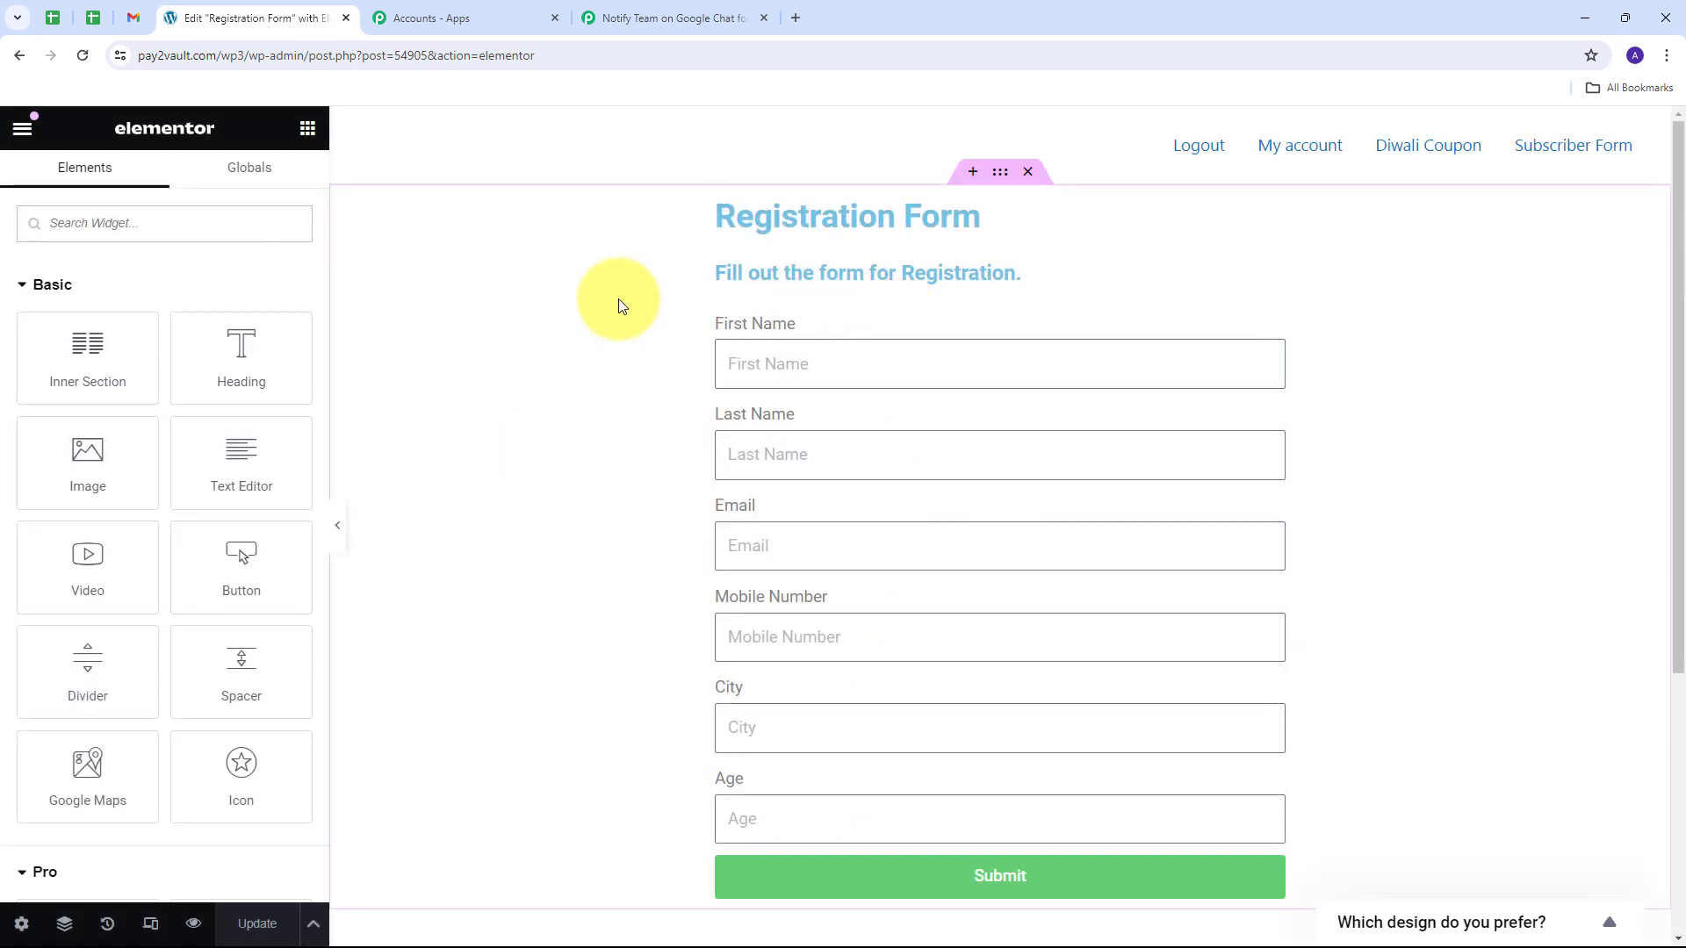
pyautogui.scroll(1, 656, 291)
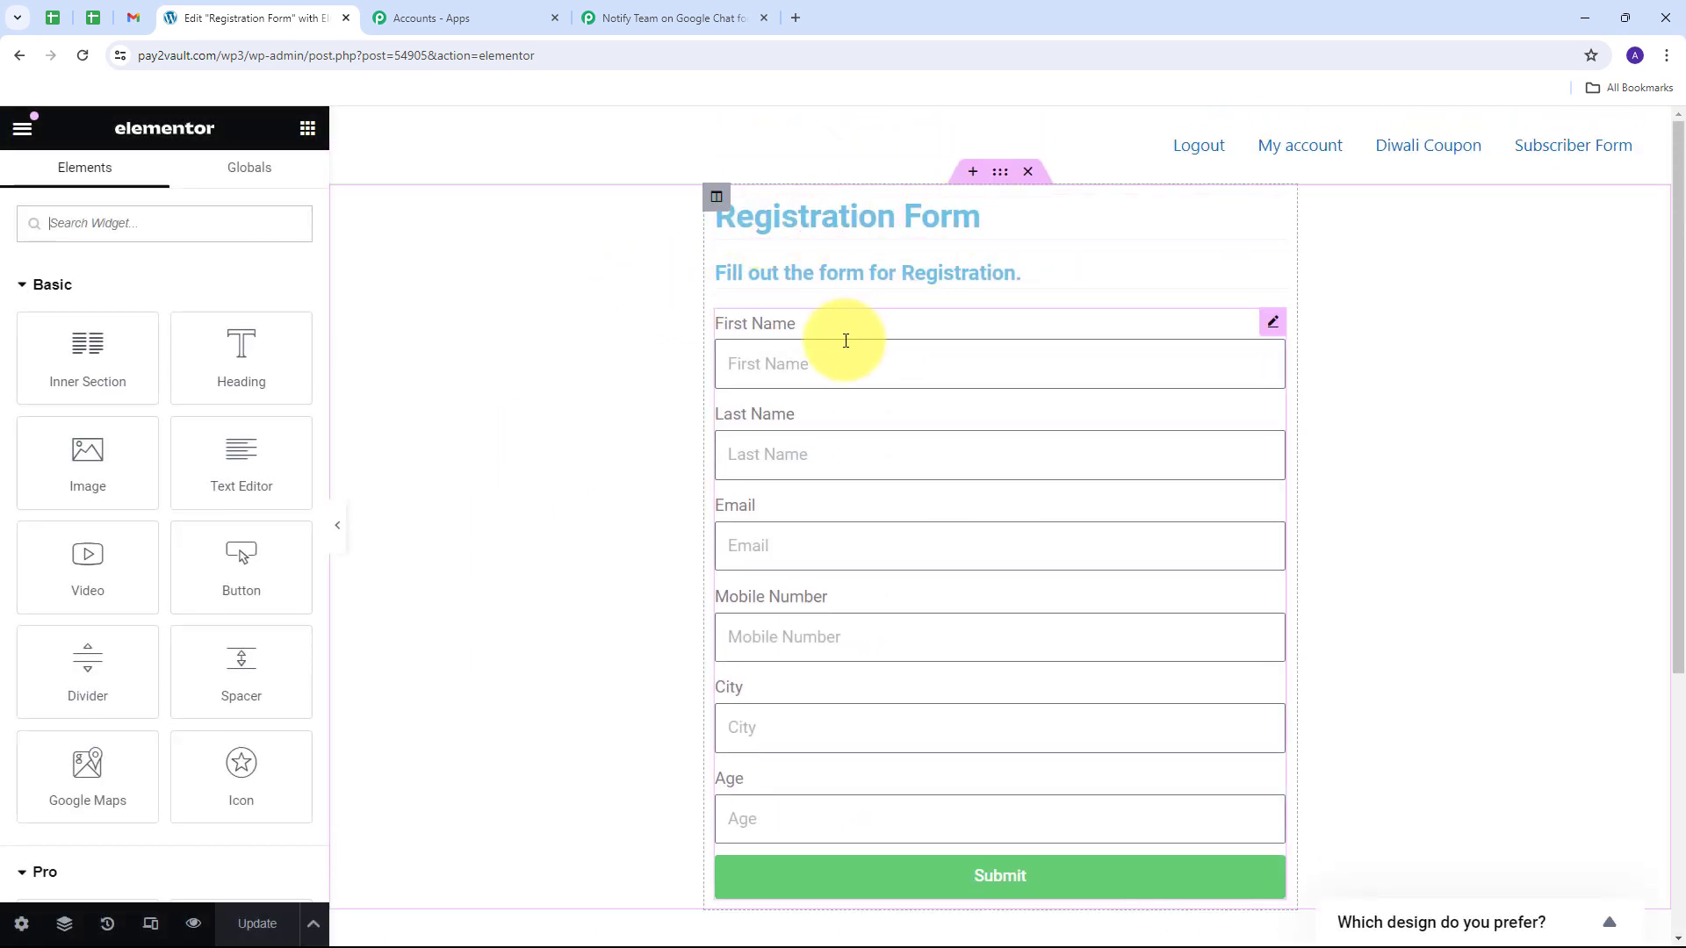
pyautogui.scroll(-1, 836, 465)
pyautogui.scroll(1, 615, 413)
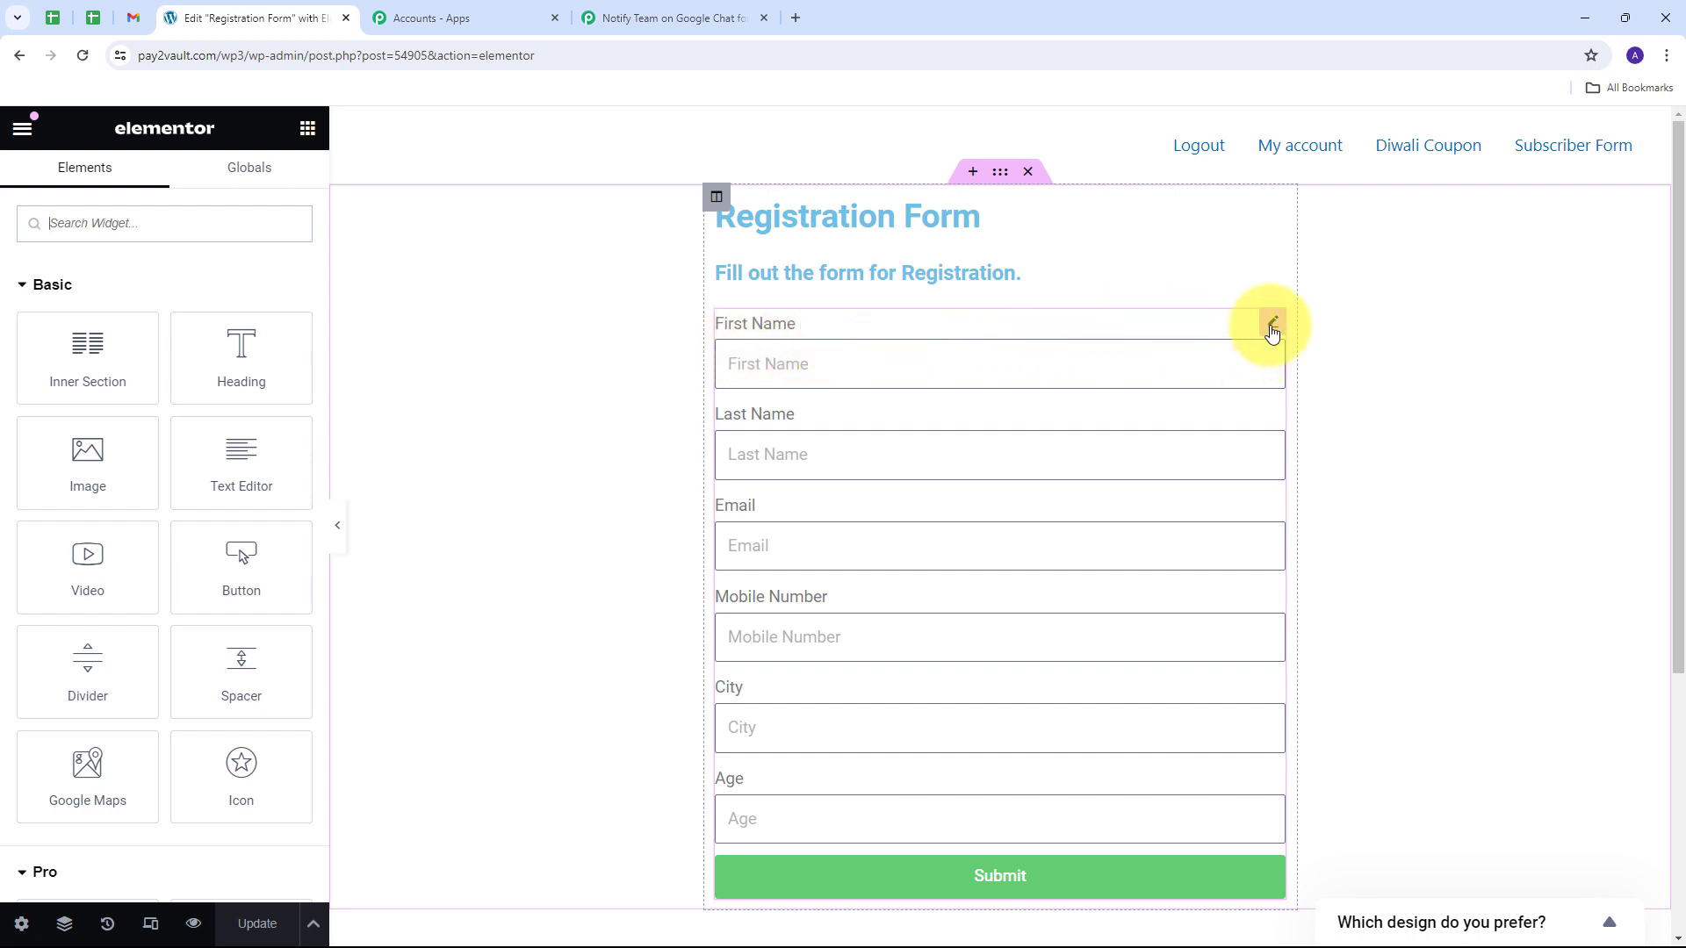
# Step: Add a Webhook action to the Registration Form's Actions After Submit
pyautogui.click(1273, 325)
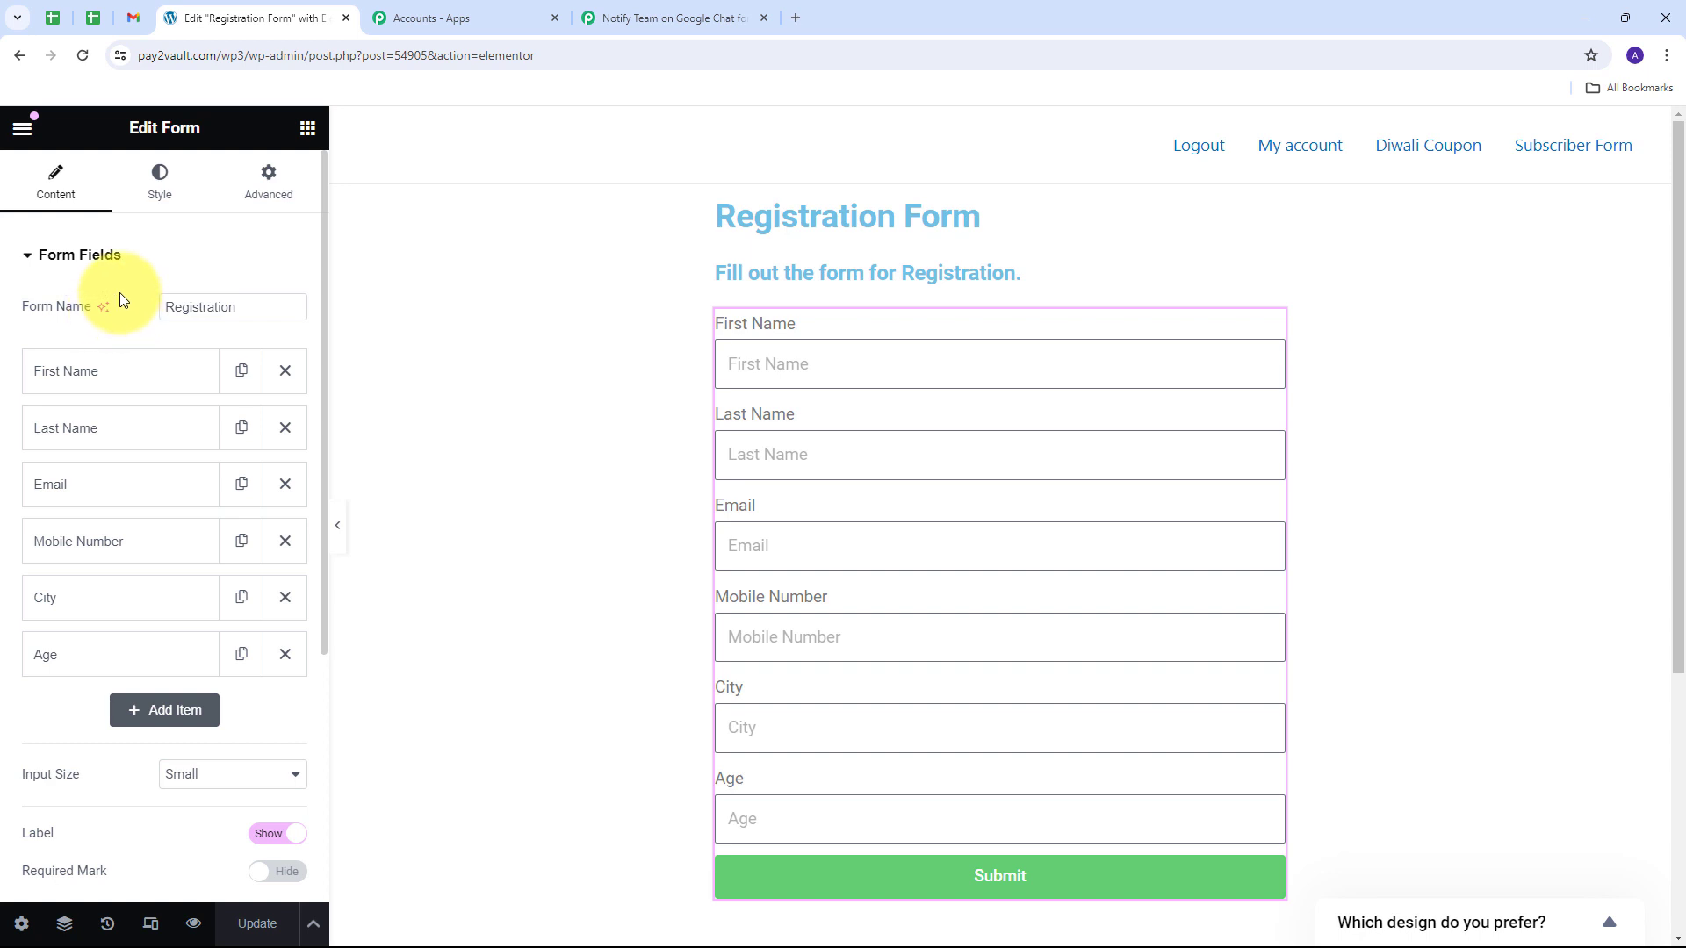
pyautogui.scroll(-5, 120, 293)
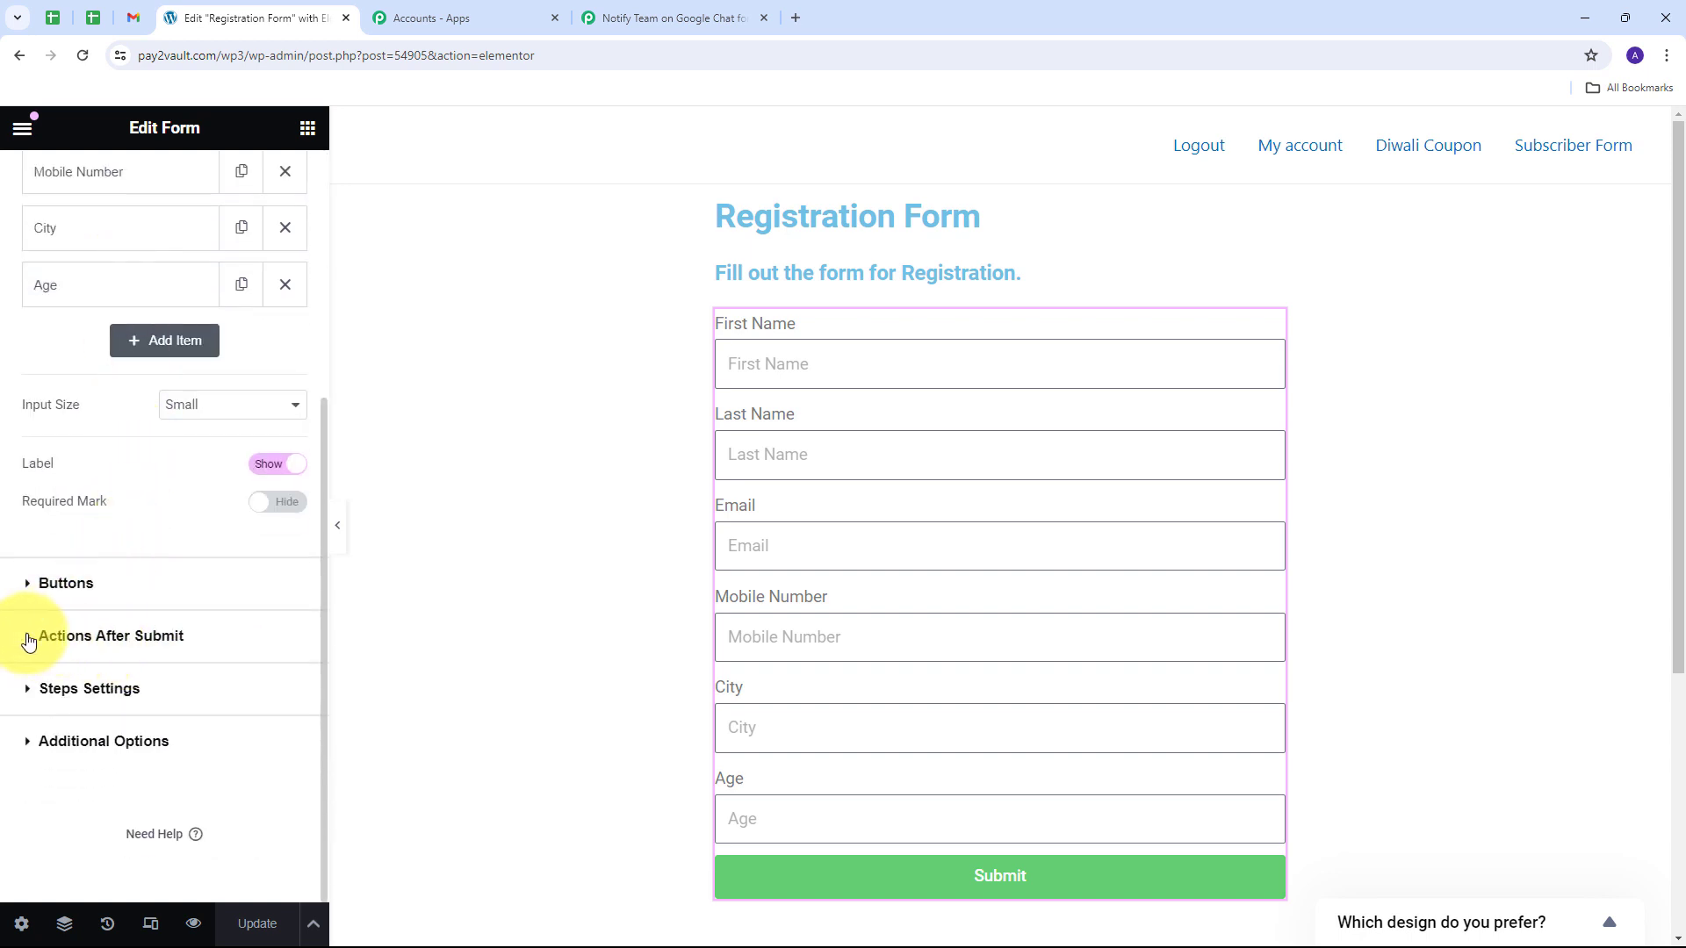
pyautogui.click(29, 638)
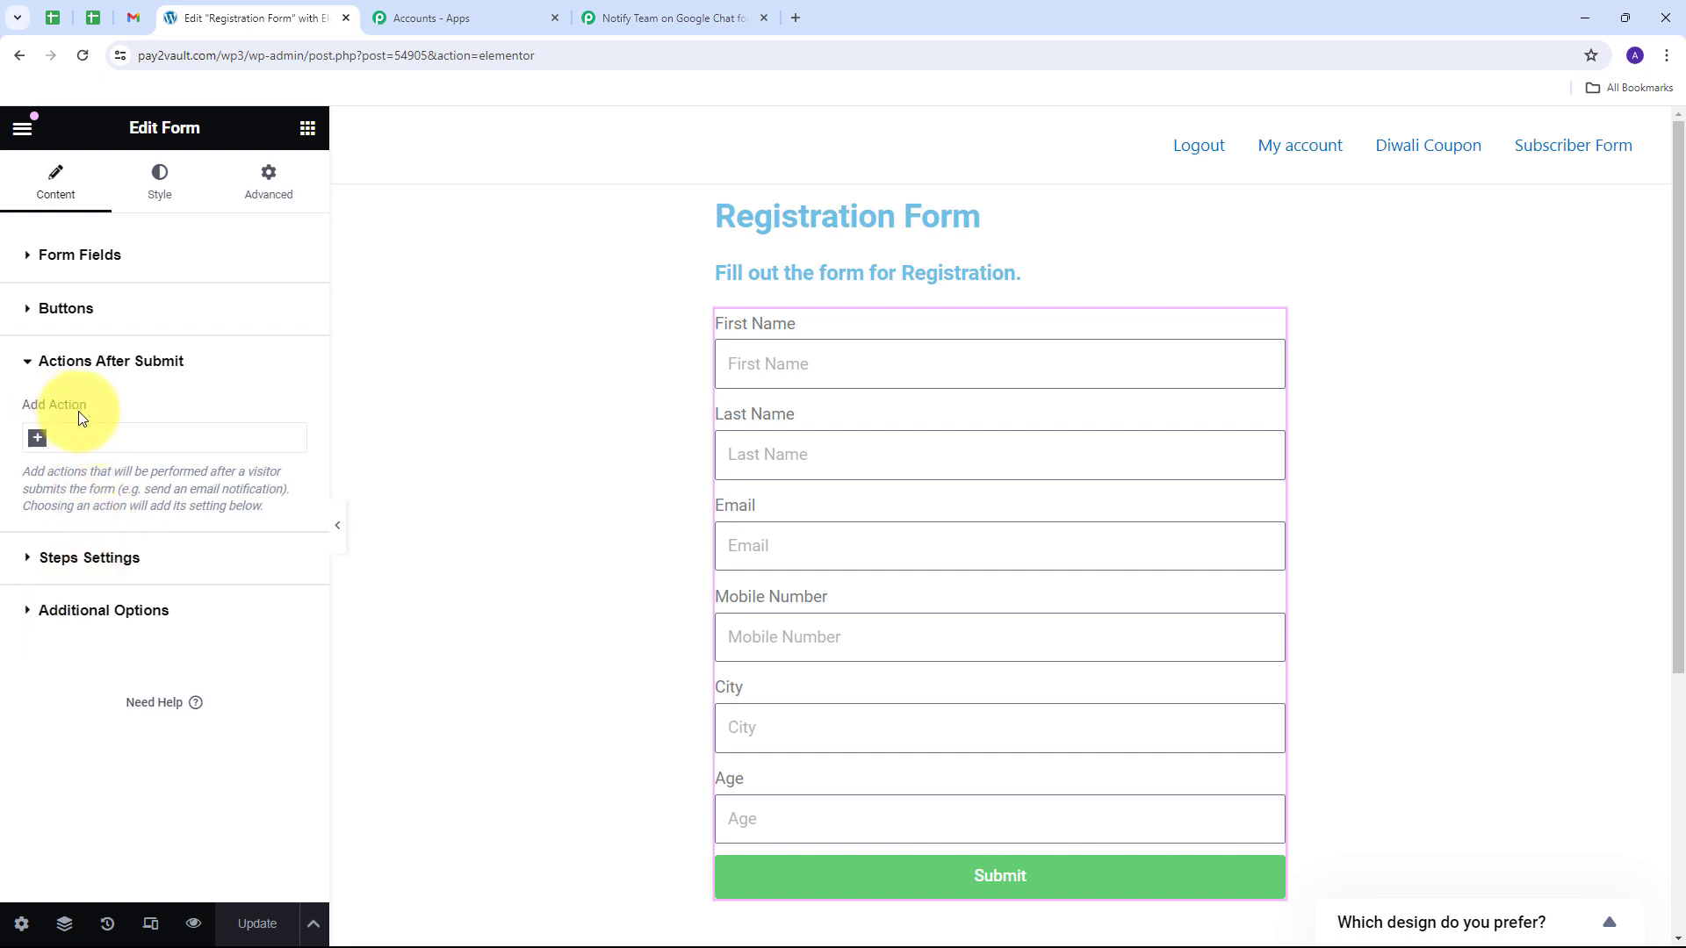
pyautogui.click(84, 442)
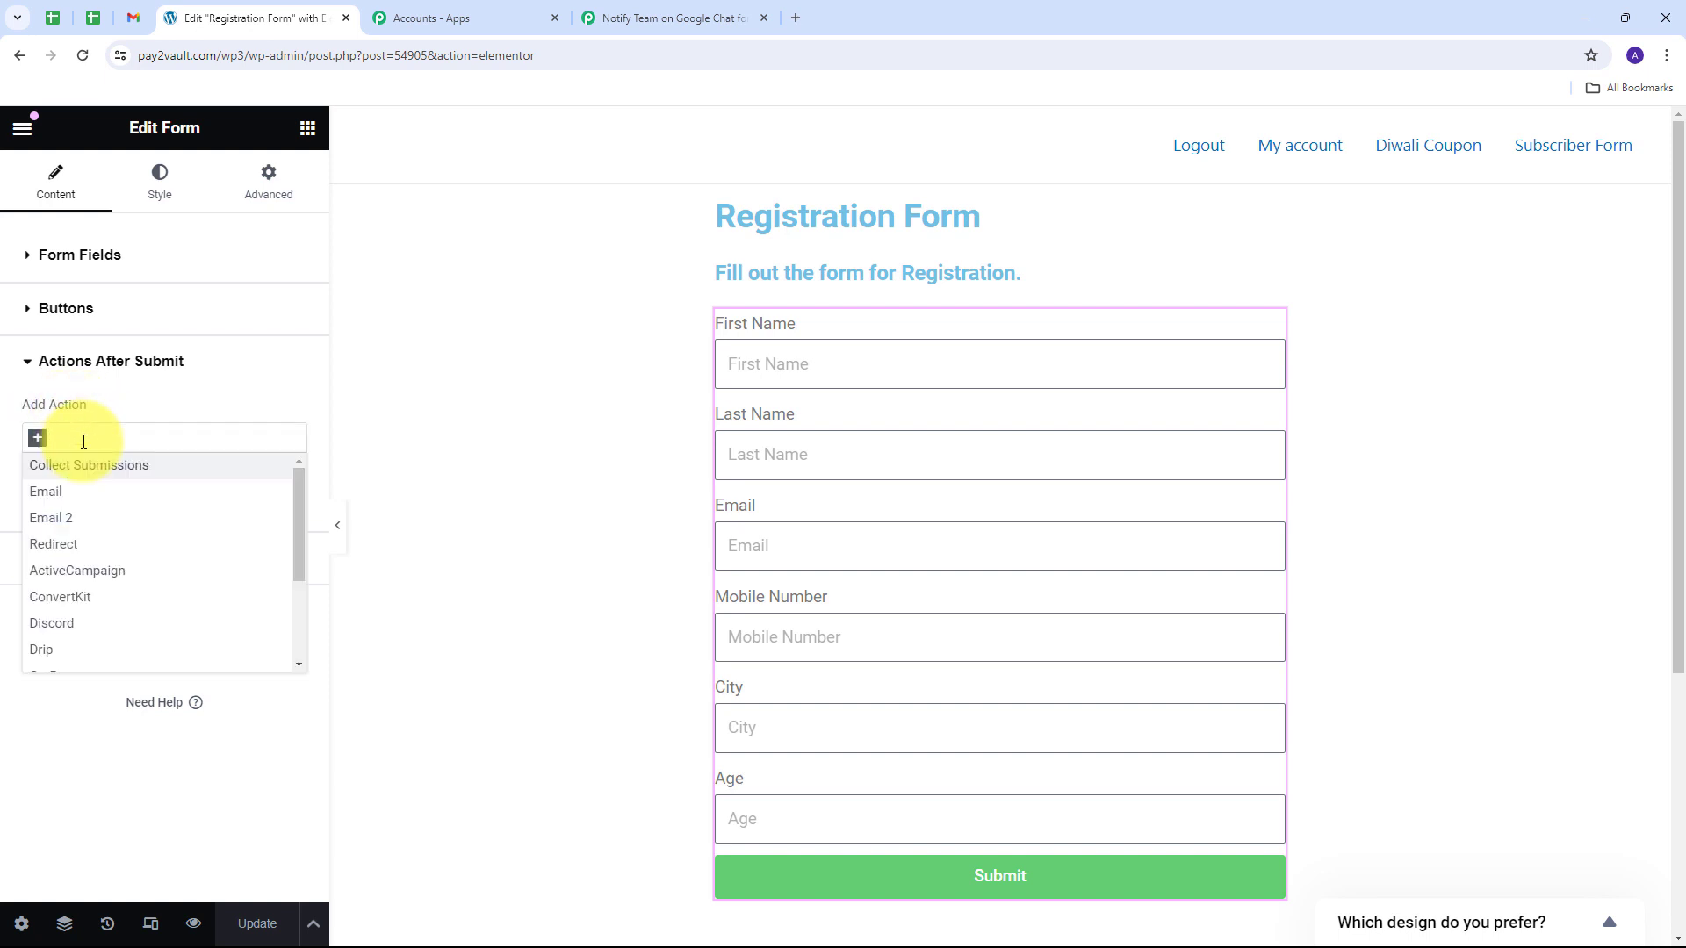
pyautogui.write('webhook')
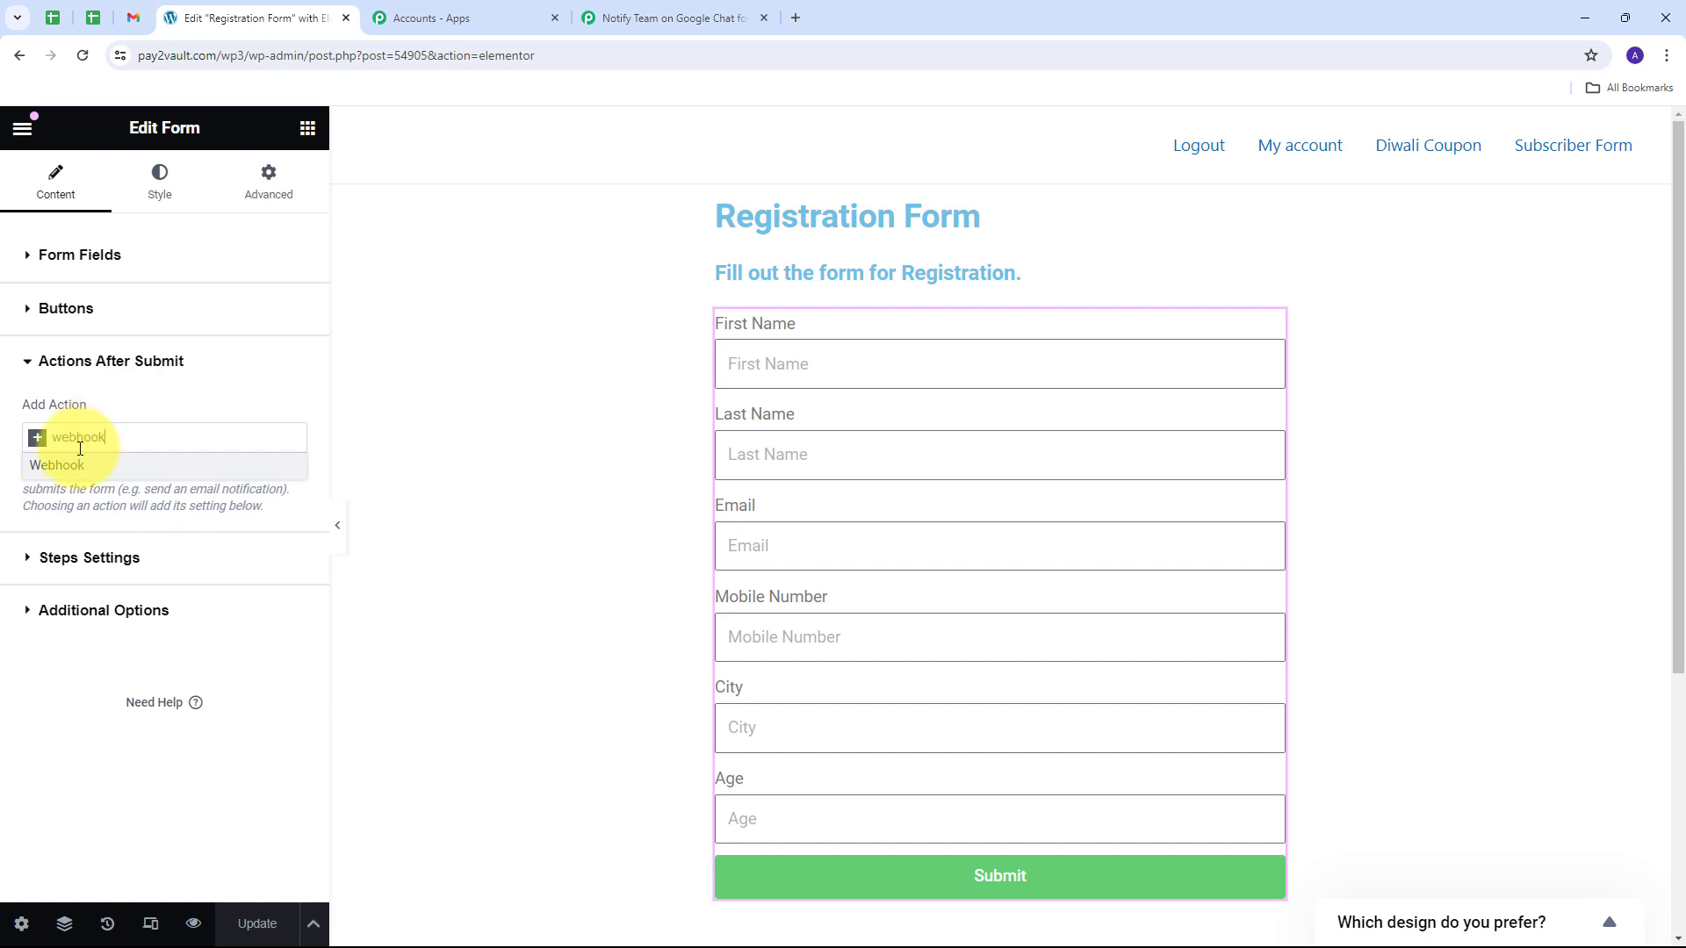
pyautogui.click(77, 466)
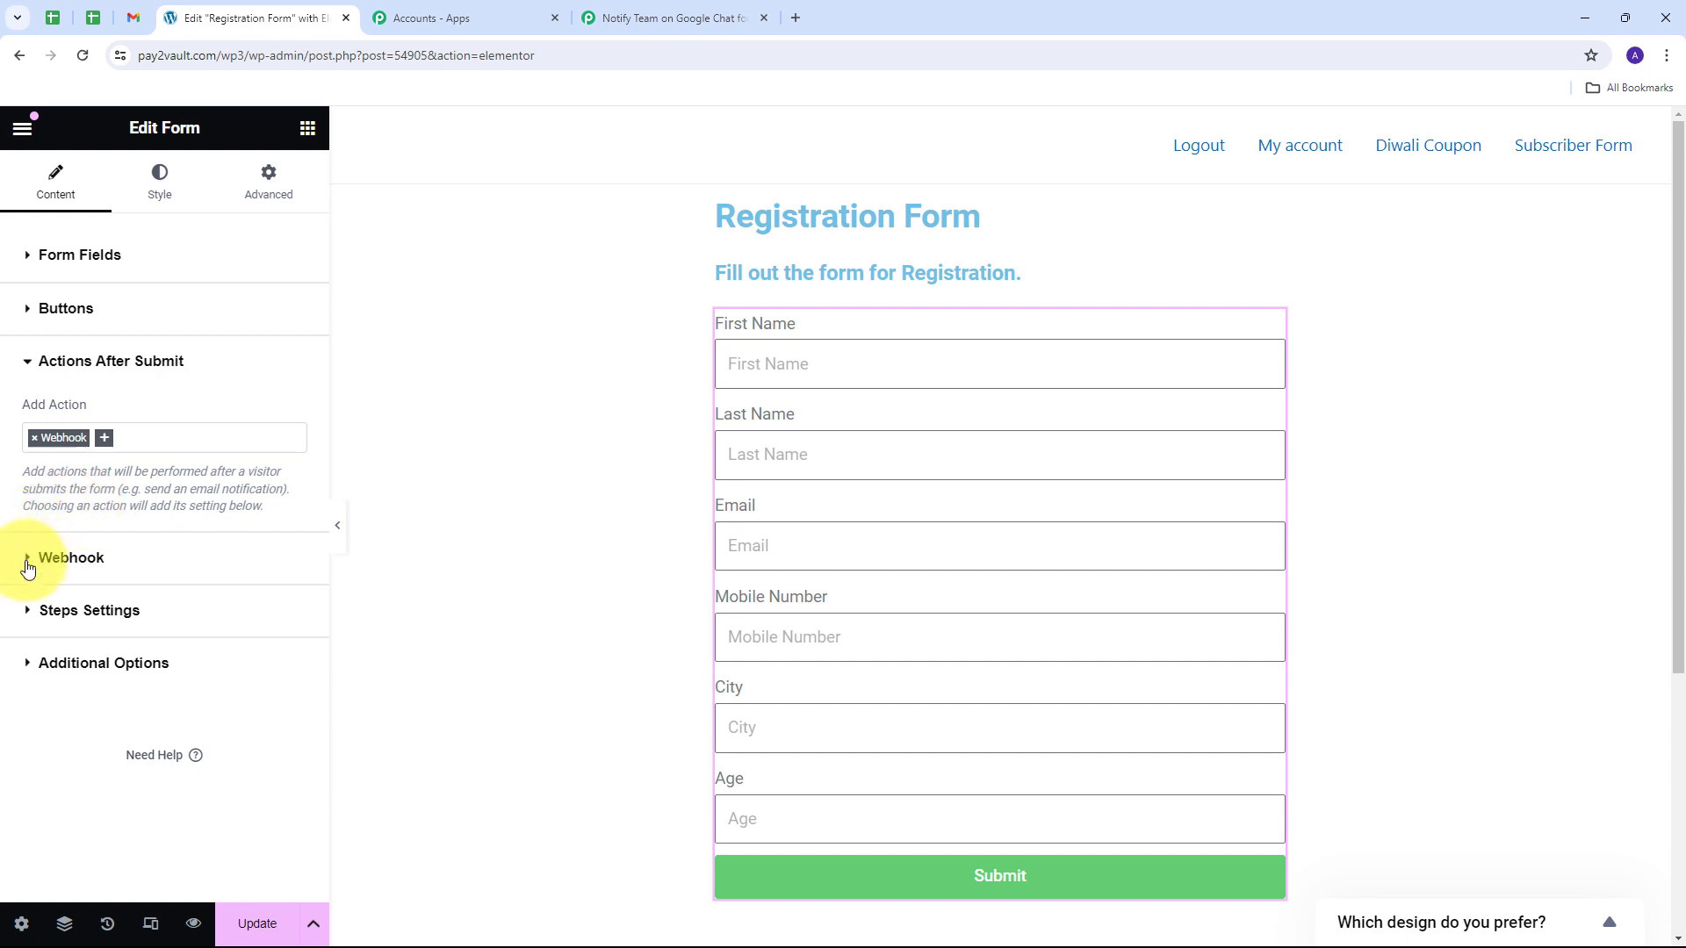
# Step: Paste the Pabbly Connect URL into the Webhook URL field and update the page
pyautogui.click(28, 562)
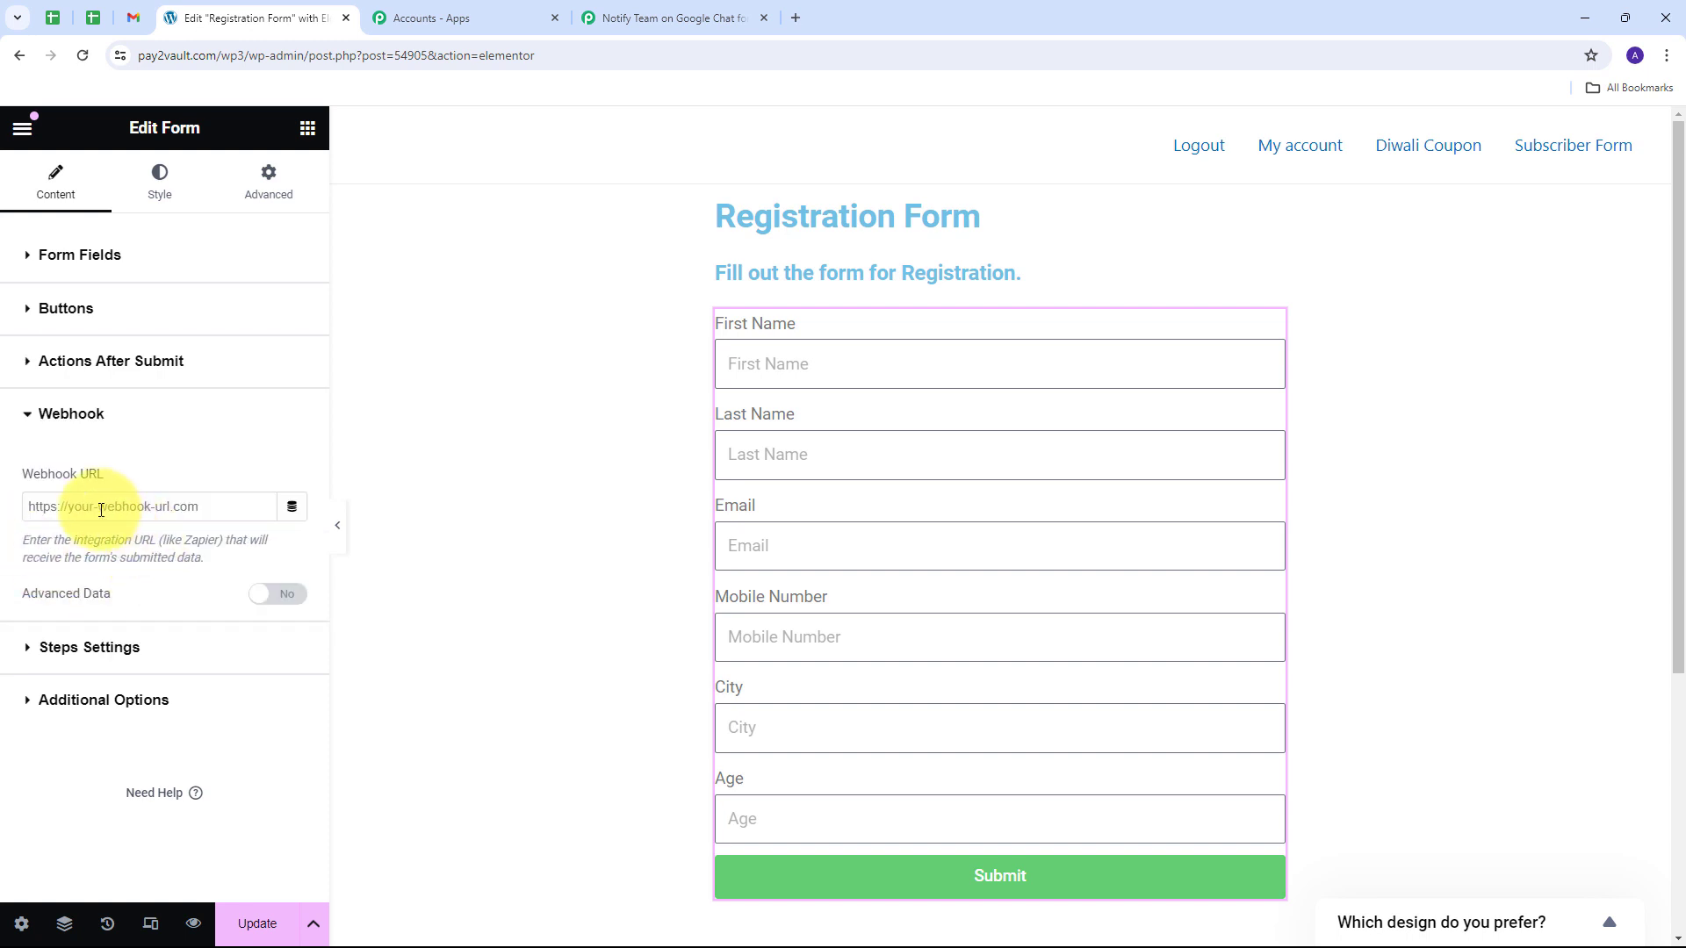
pyautogui.click(101, 510)
pyautogui.hotkey('ctrl', 'v')
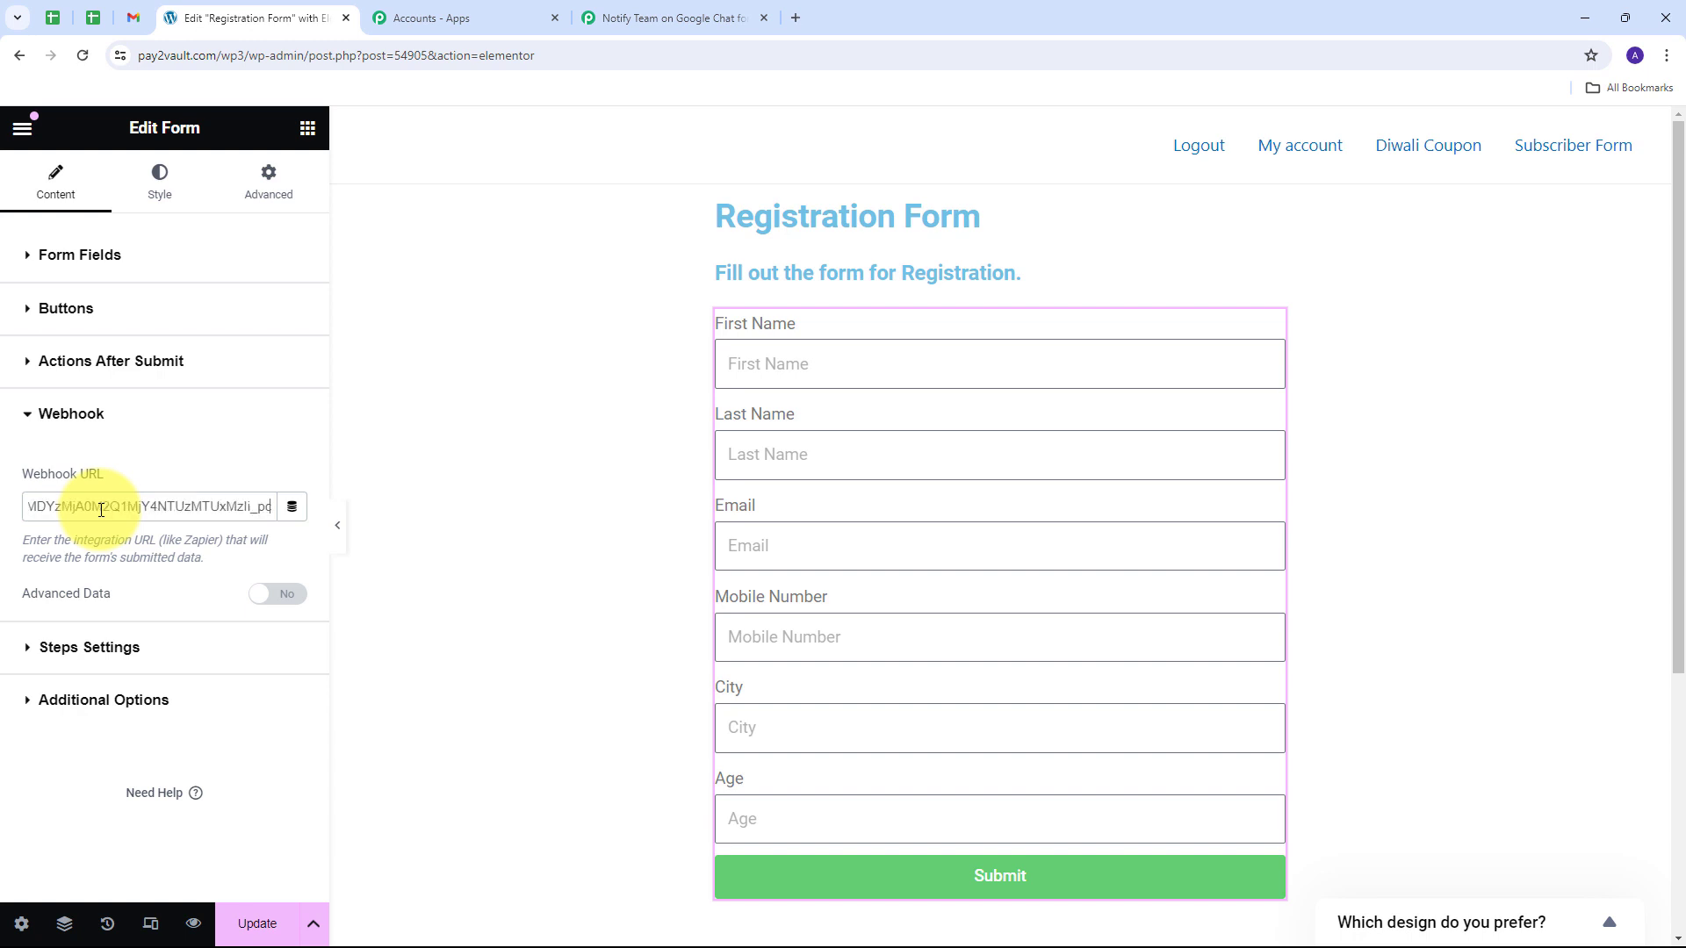
pyautogui.click(258, 926)
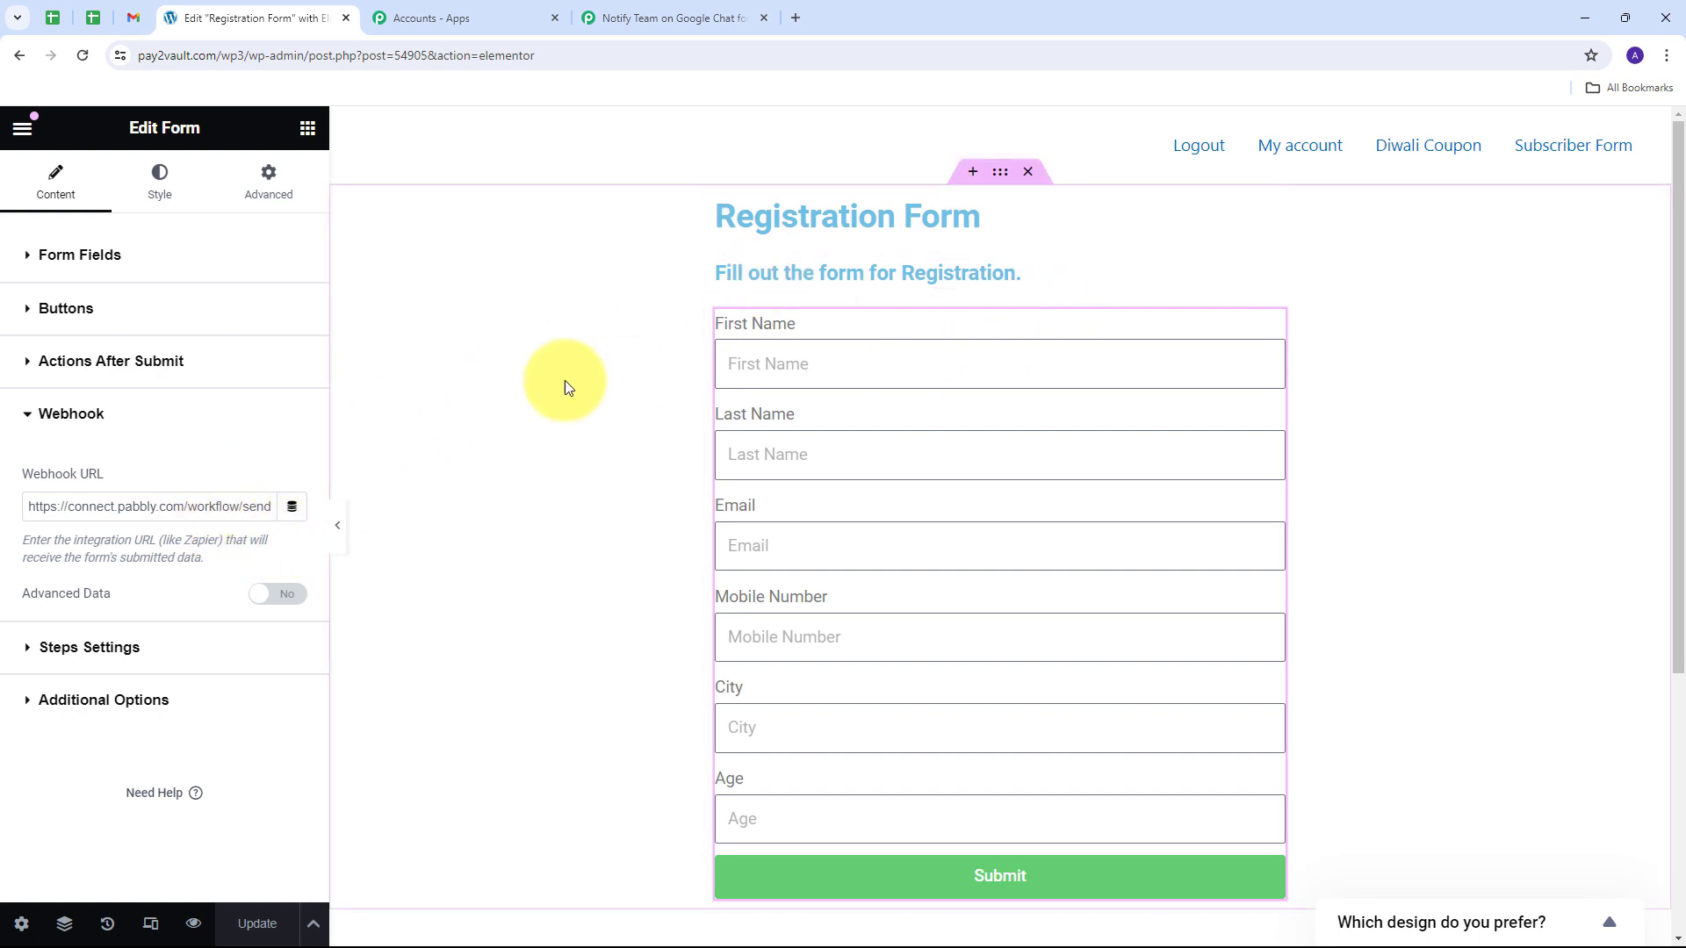
pyautogui.click(661, 18)
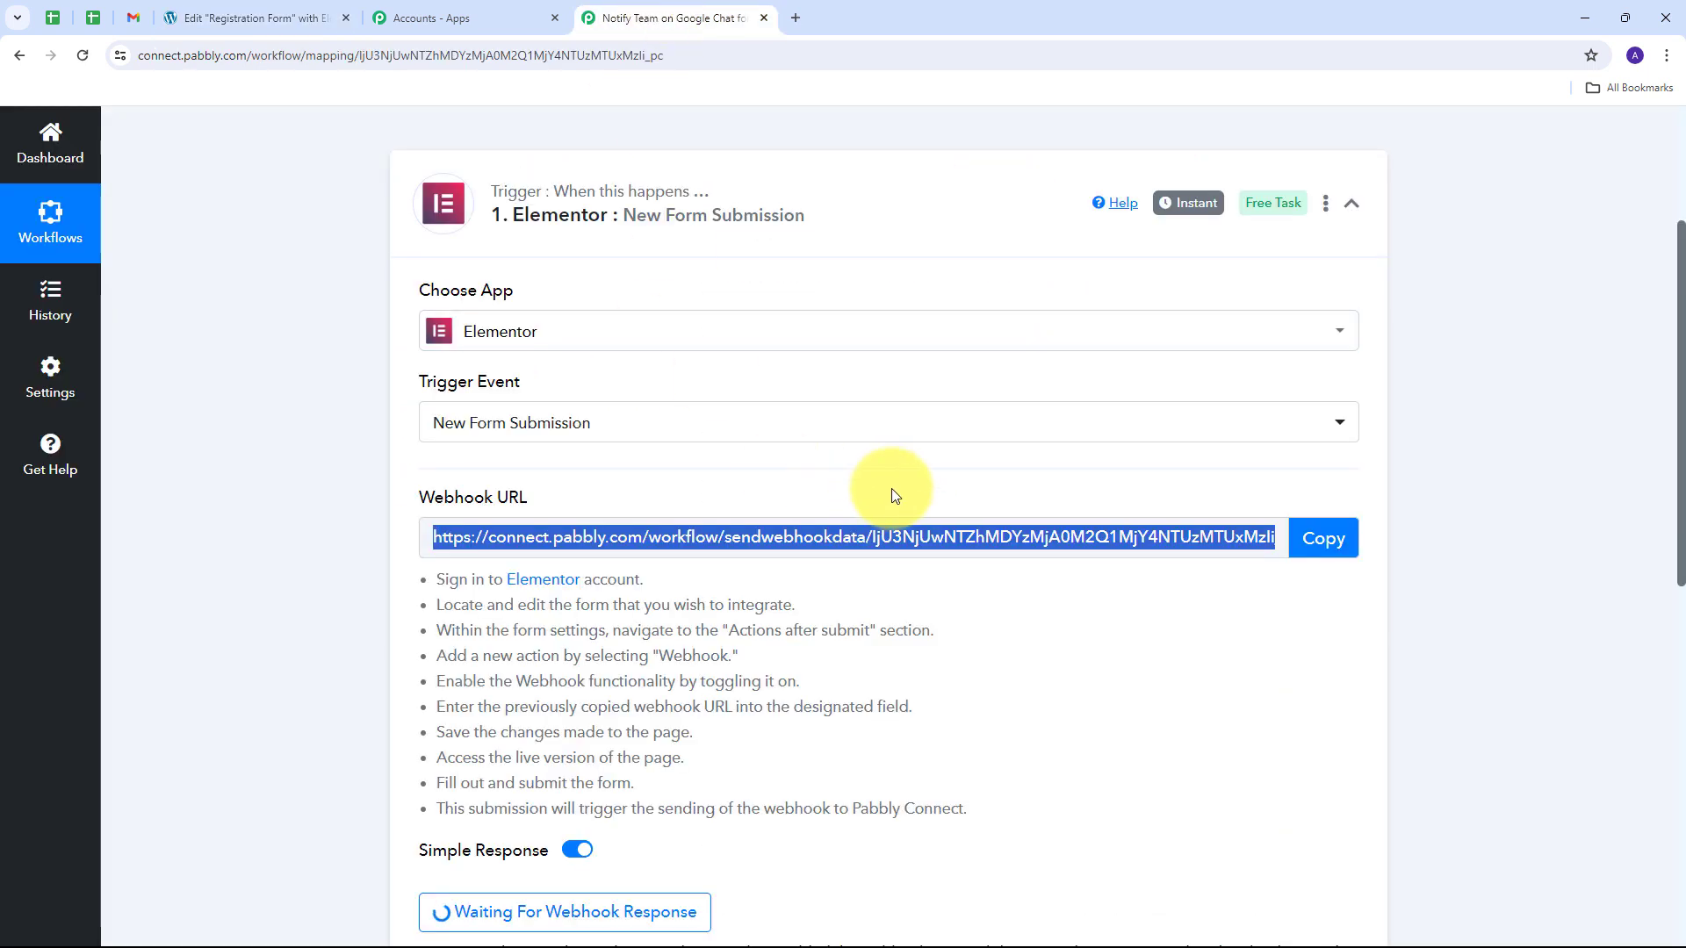
pyautogui.scroll(-2, 814, 490)
pyautogui.scroll(-3, 814, 490)
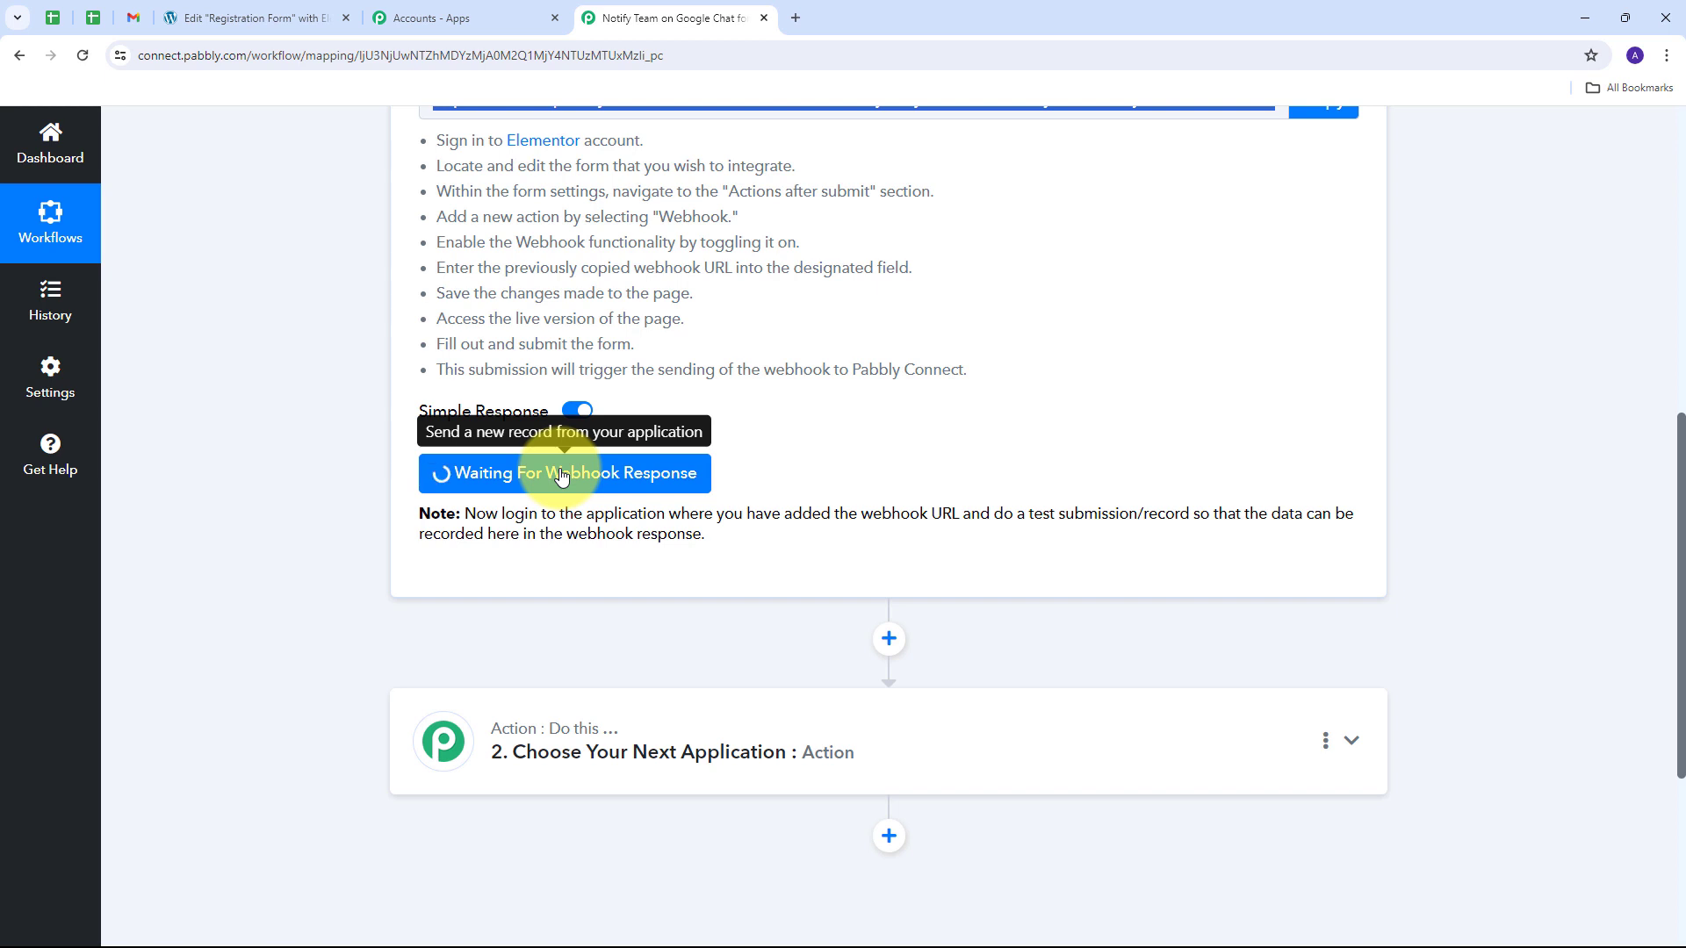
pyautogui.click(215, 7)
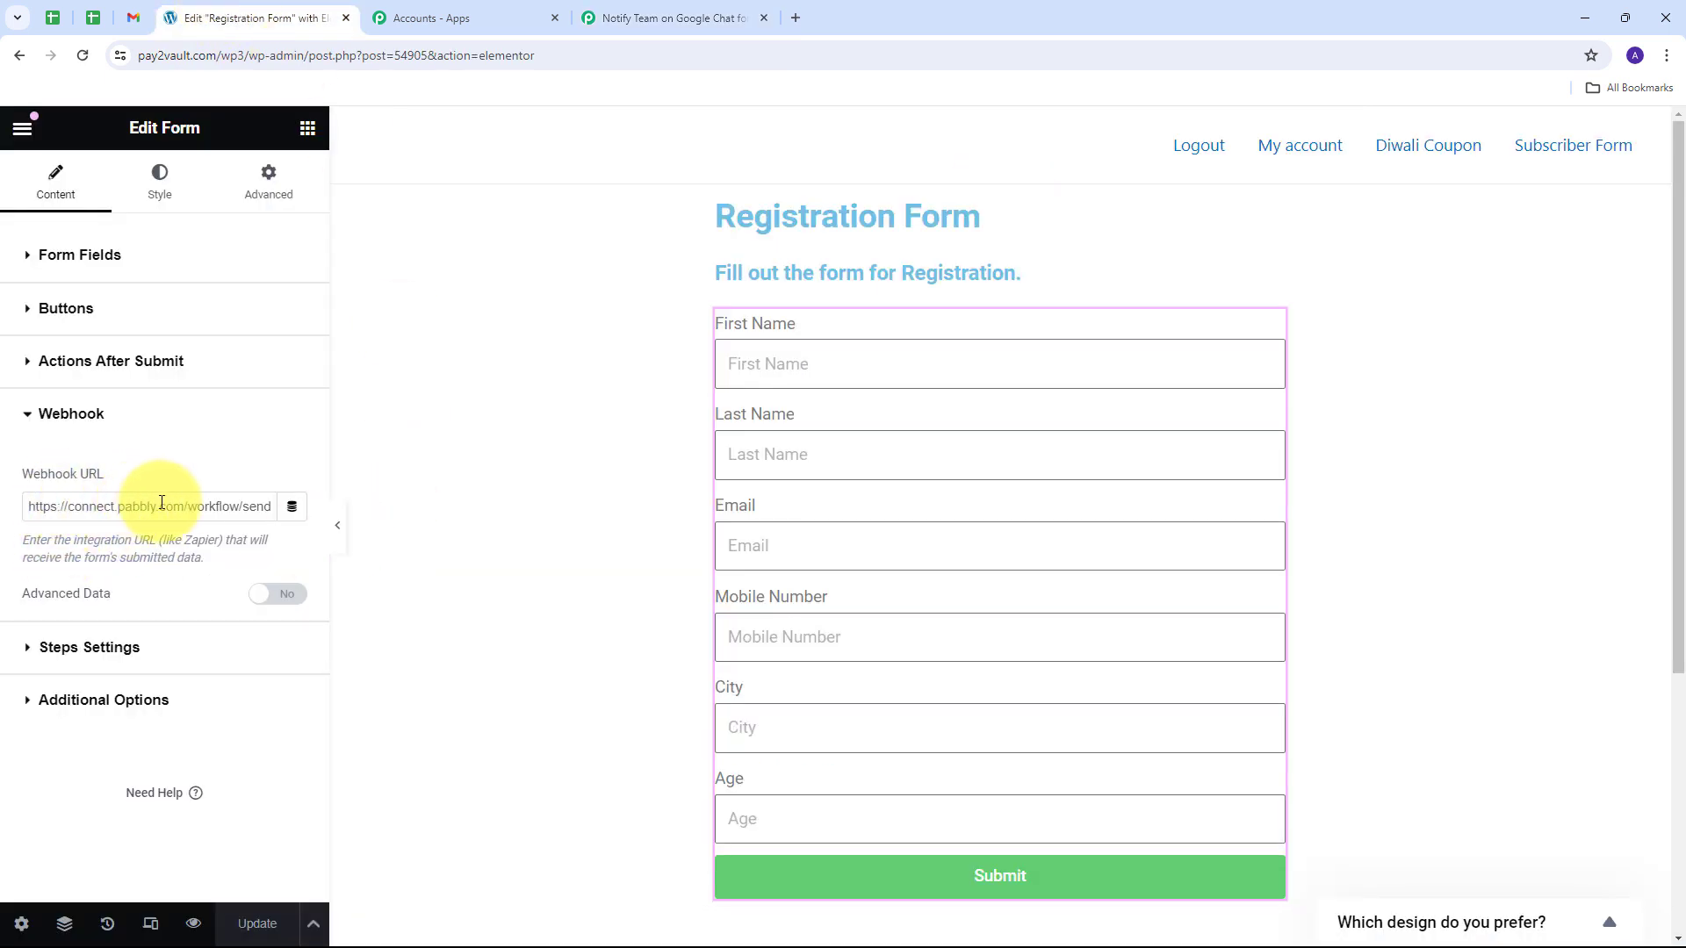
# Step: Preview the Registration Form page live
pyautogui.click(195, 927)
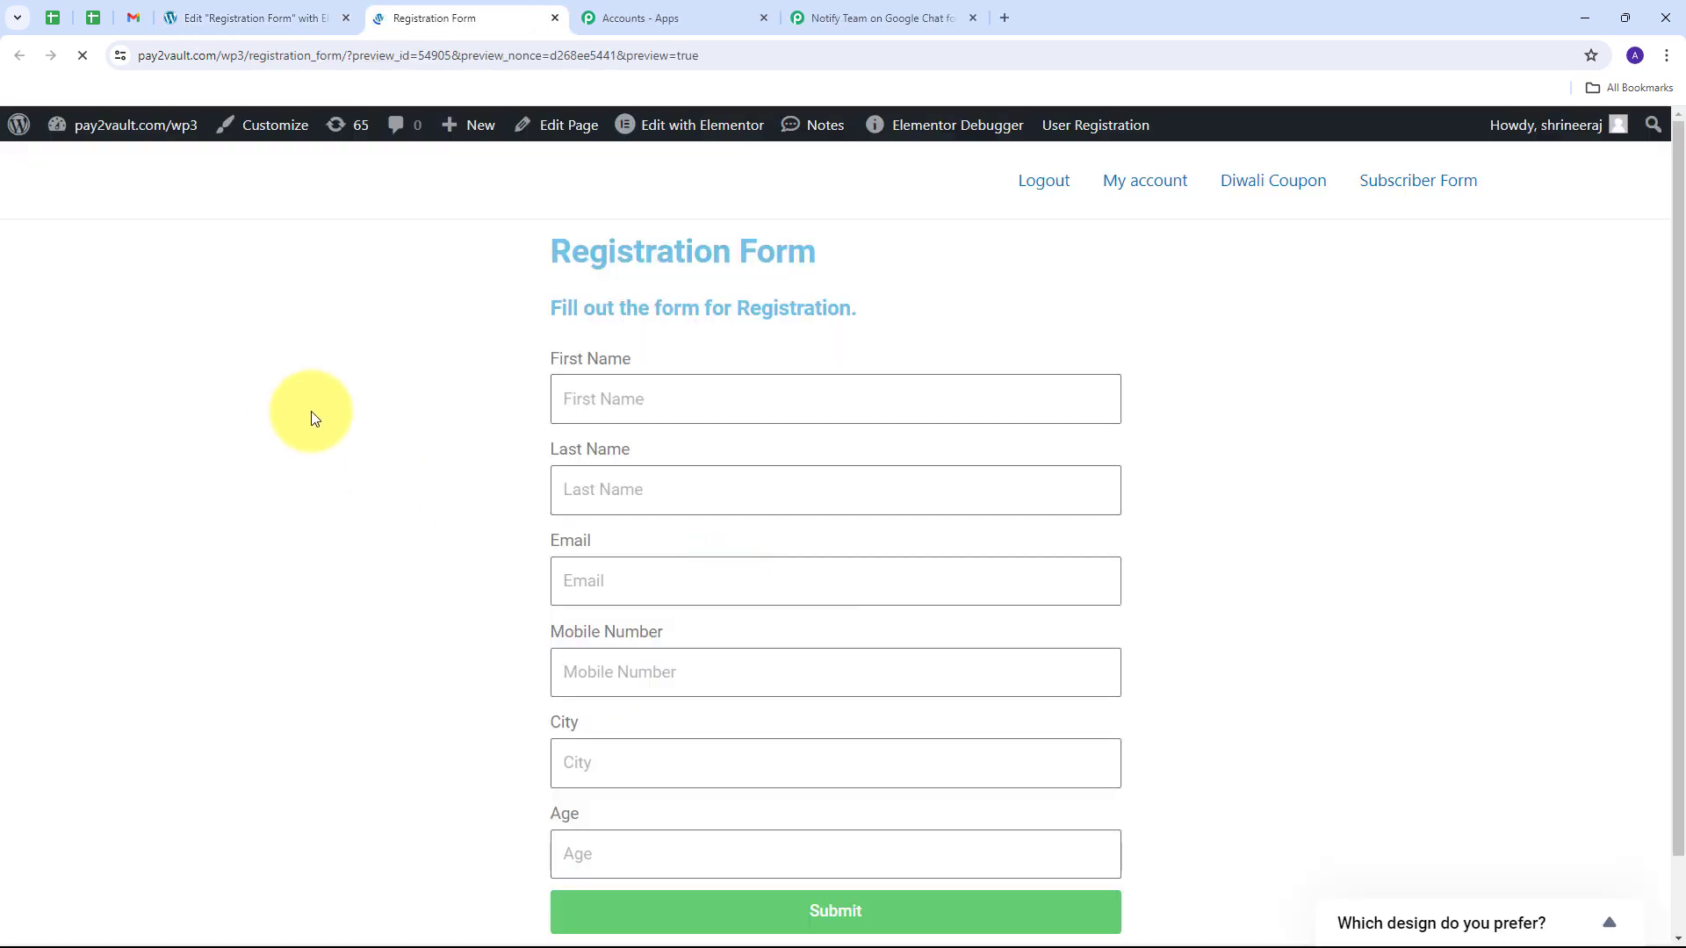
pyautogui.scroll(-2, 831, 380)
pyautogui.scroll(2, 818, 430)
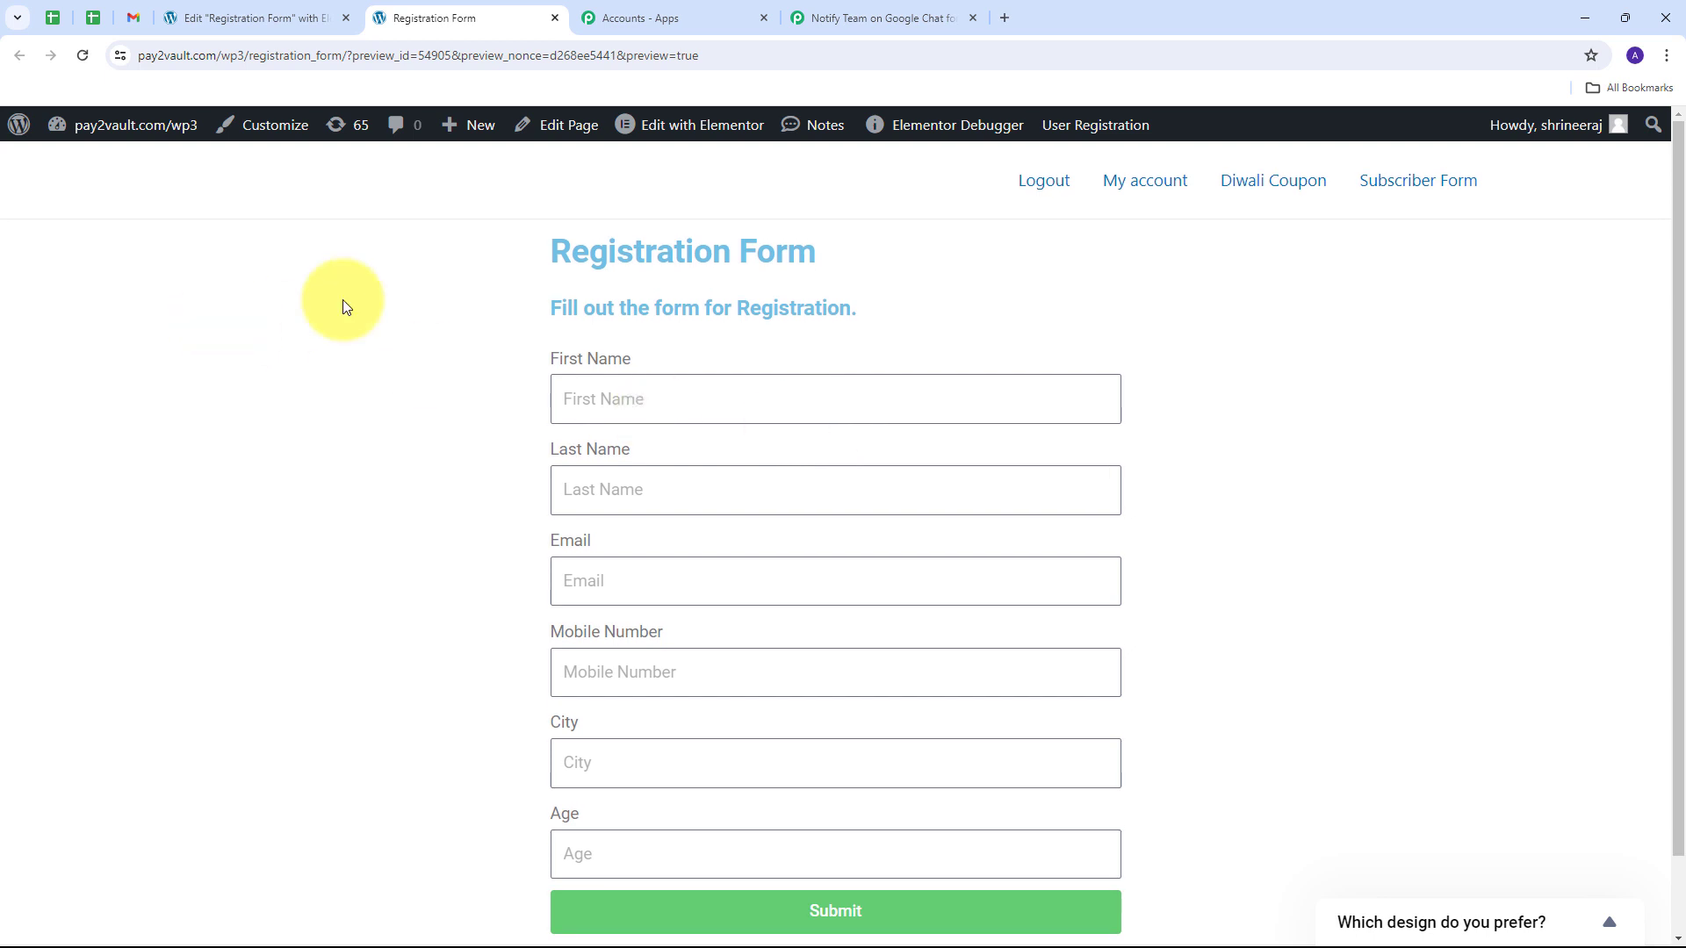
pyautogui.scroll(-1, 430, 419)
pyautogui.scroll(1, 430, 420)
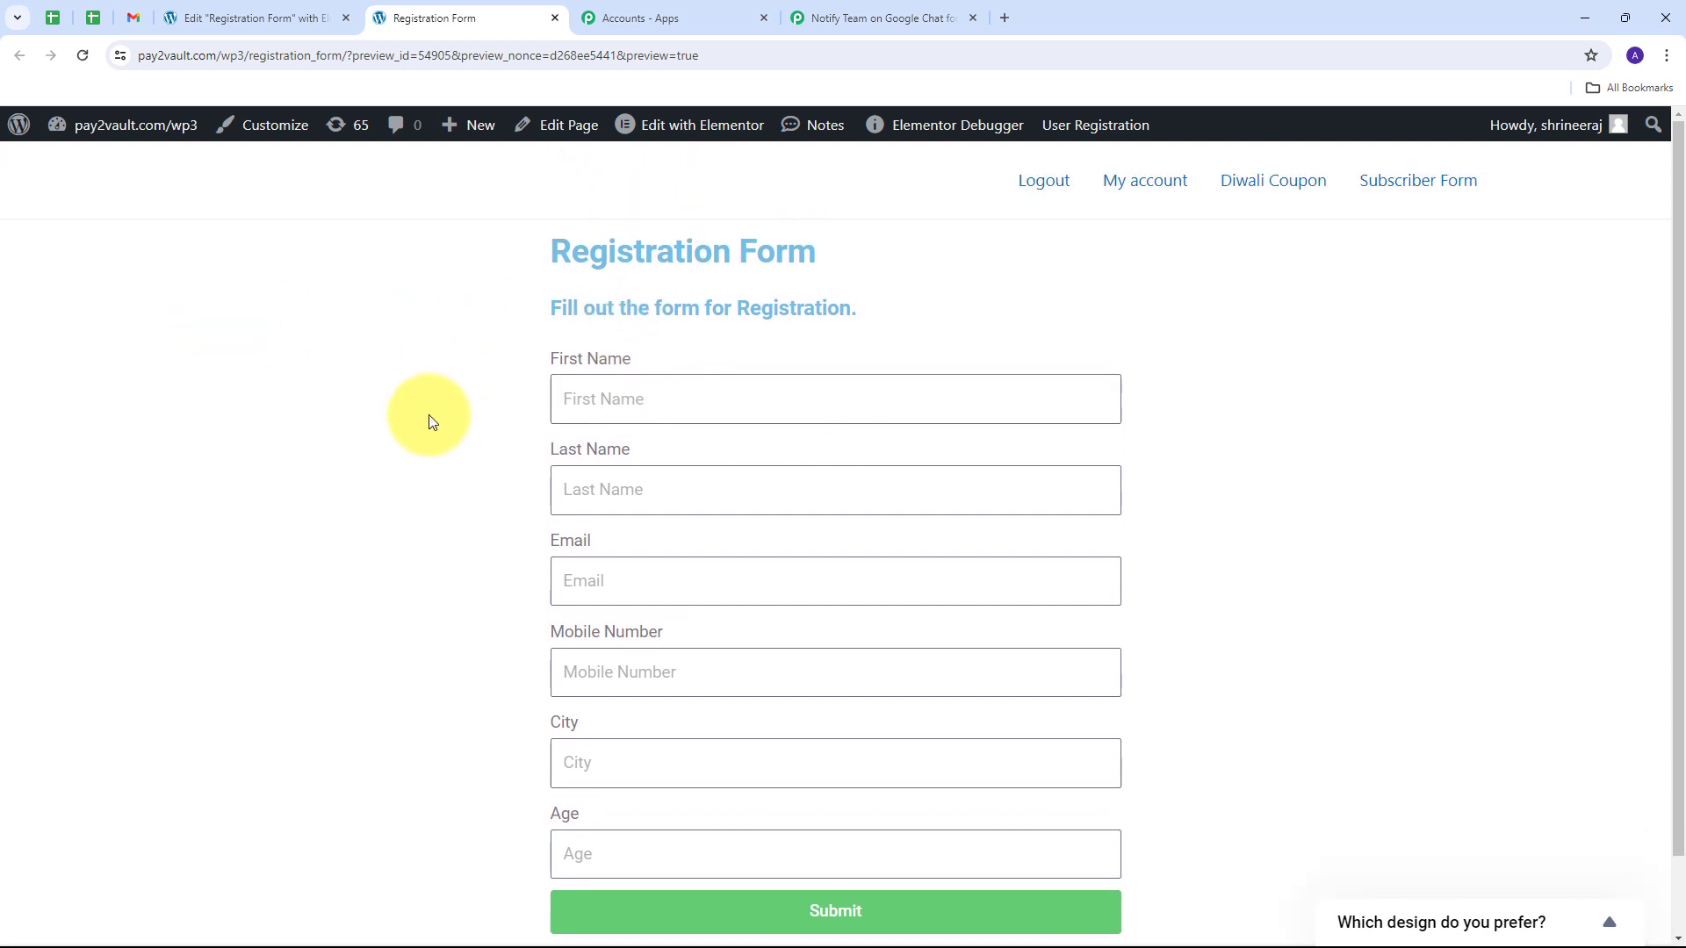
# Step: Fill the form with a test first and last name, email, mobile number, city Bhopal and age 23
pyautogui.click(670, 391)
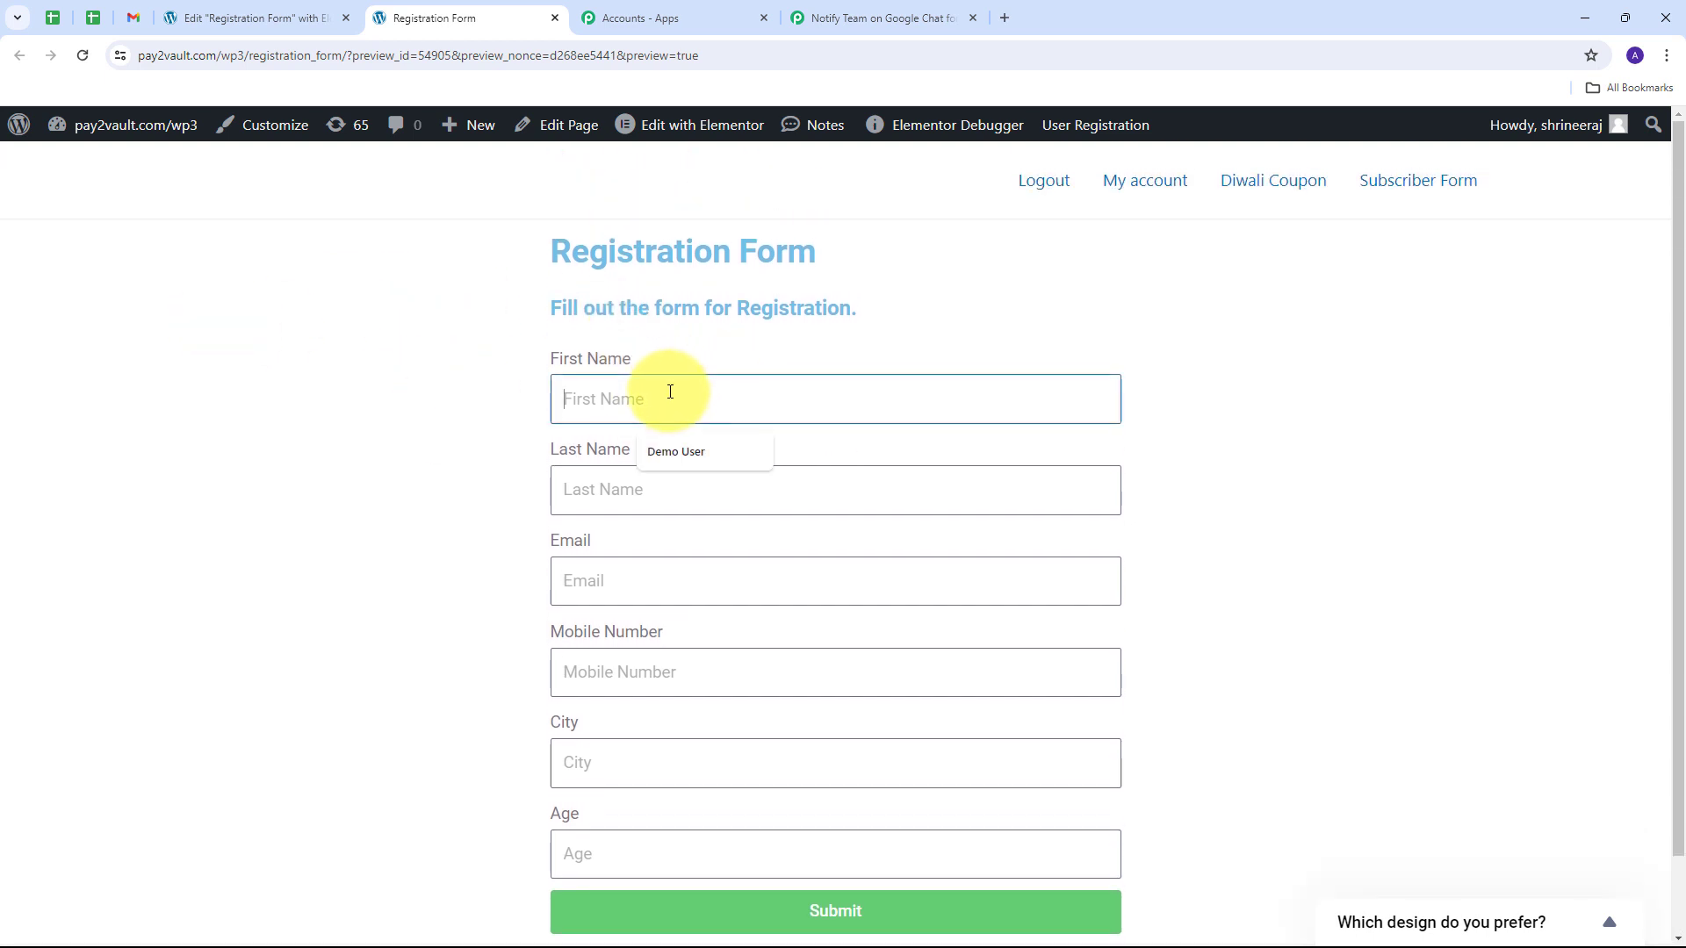
pyautogui.write('Test')
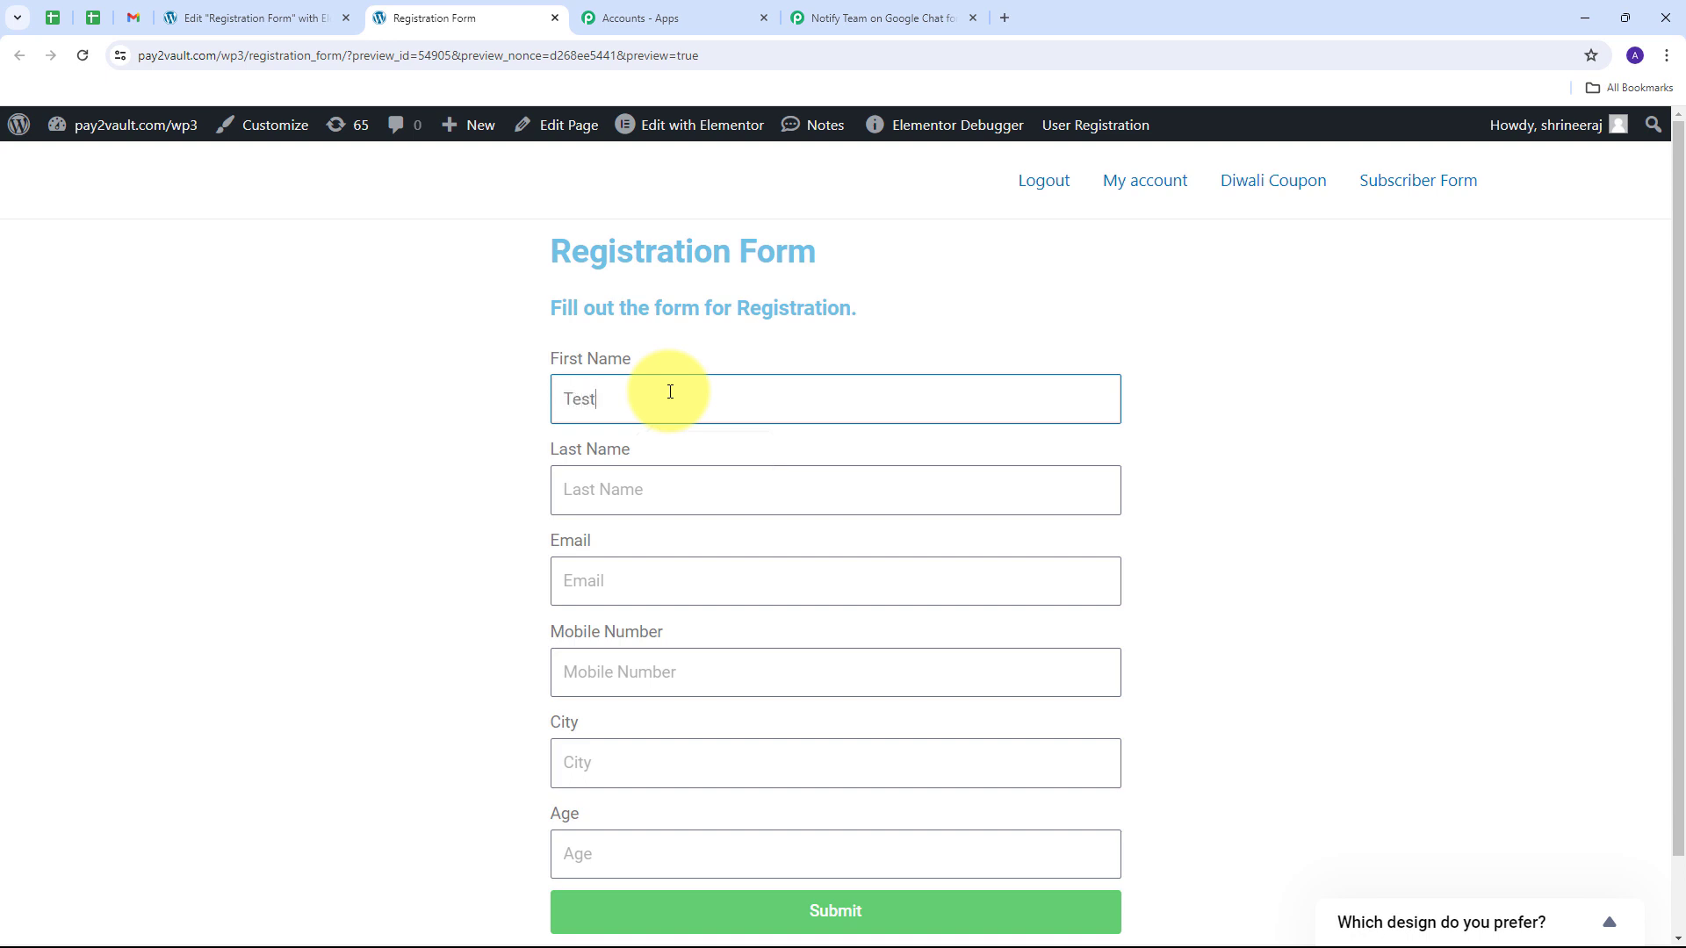
pyautogui.press('Tab')
pyautogui.write('Ua')
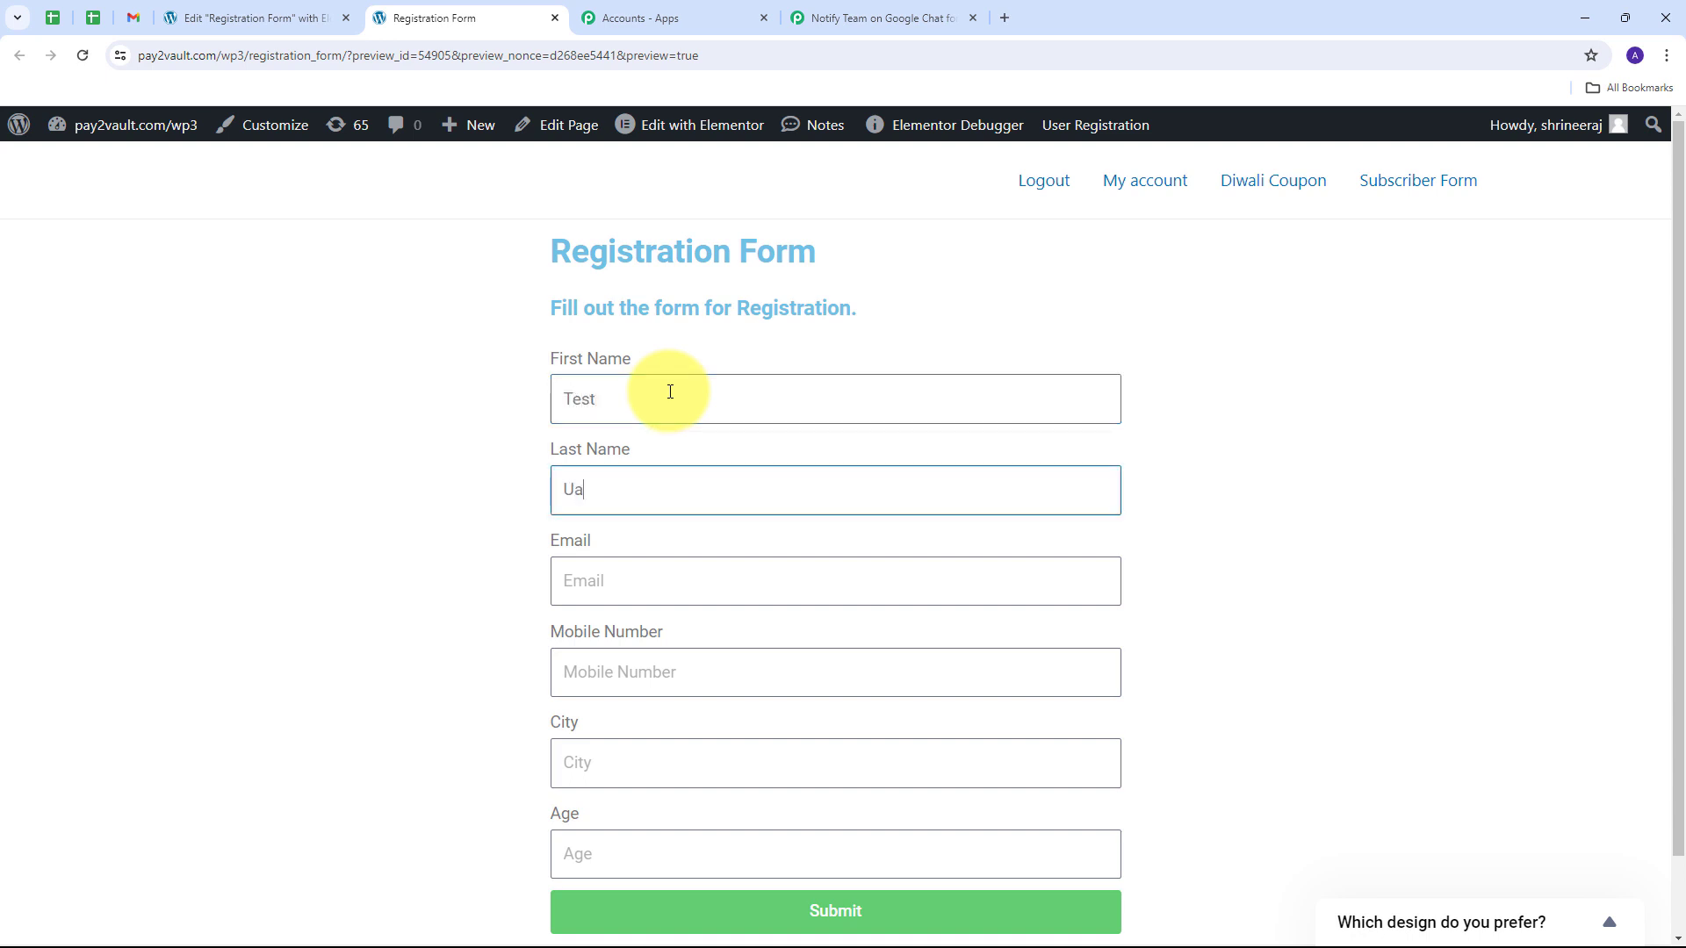
pyautogui.press('BackSpace')
pyautogui.write('ser')
pyautogui.press('Tab')
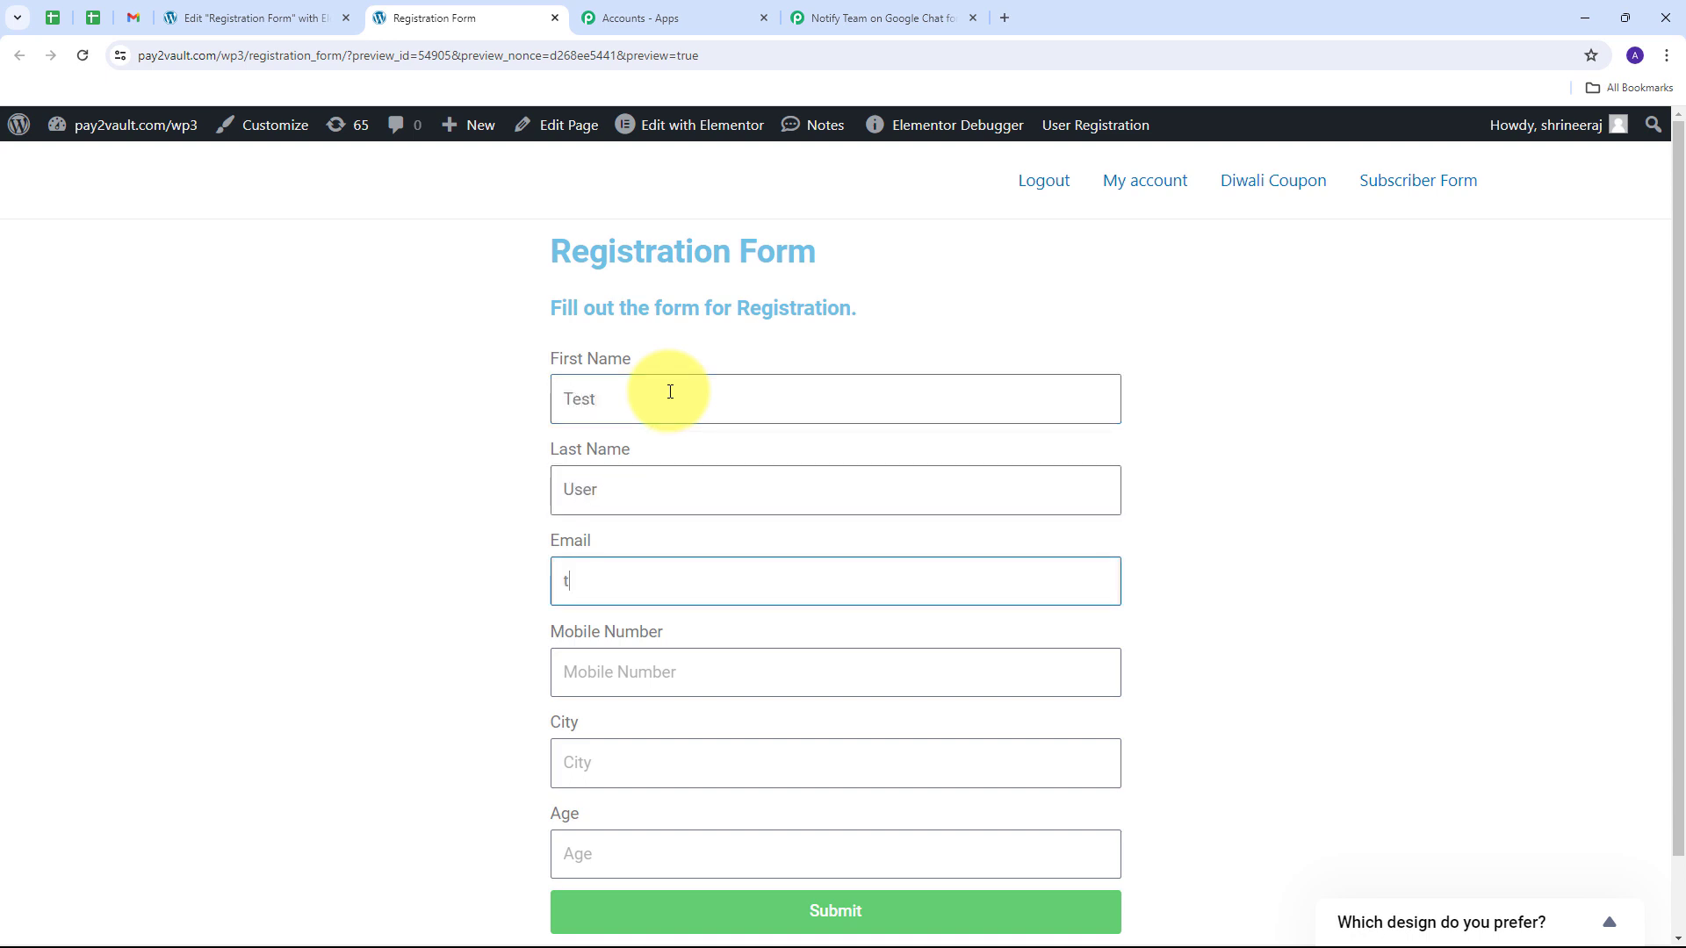
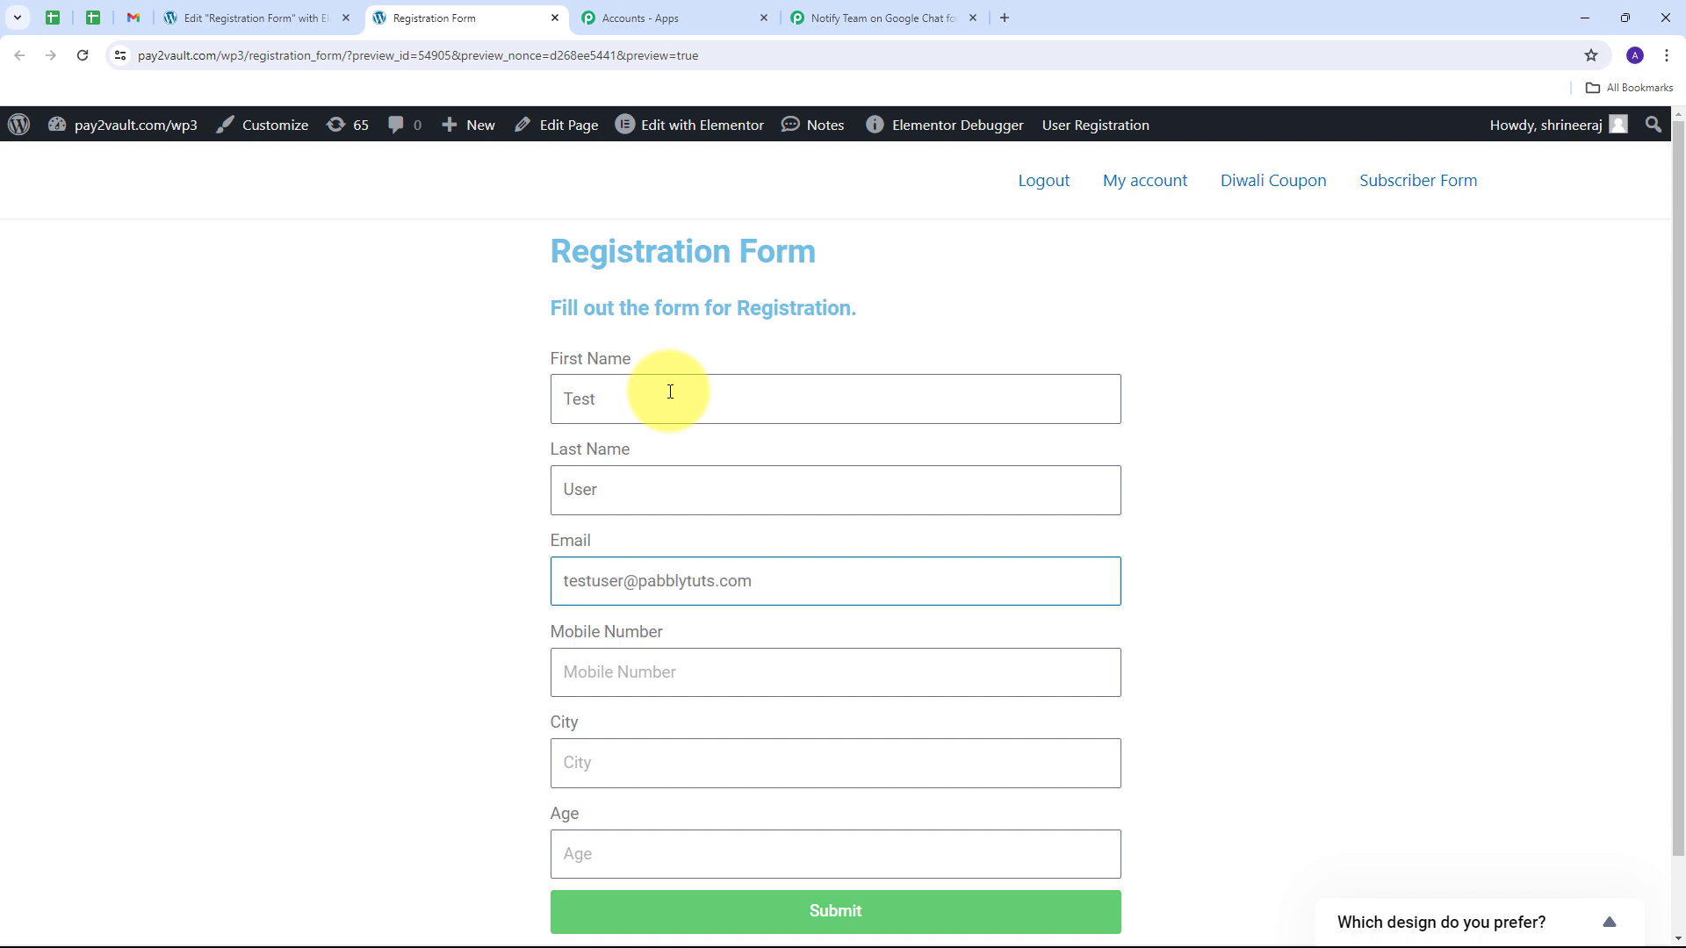
pyautogui.press('Tab')
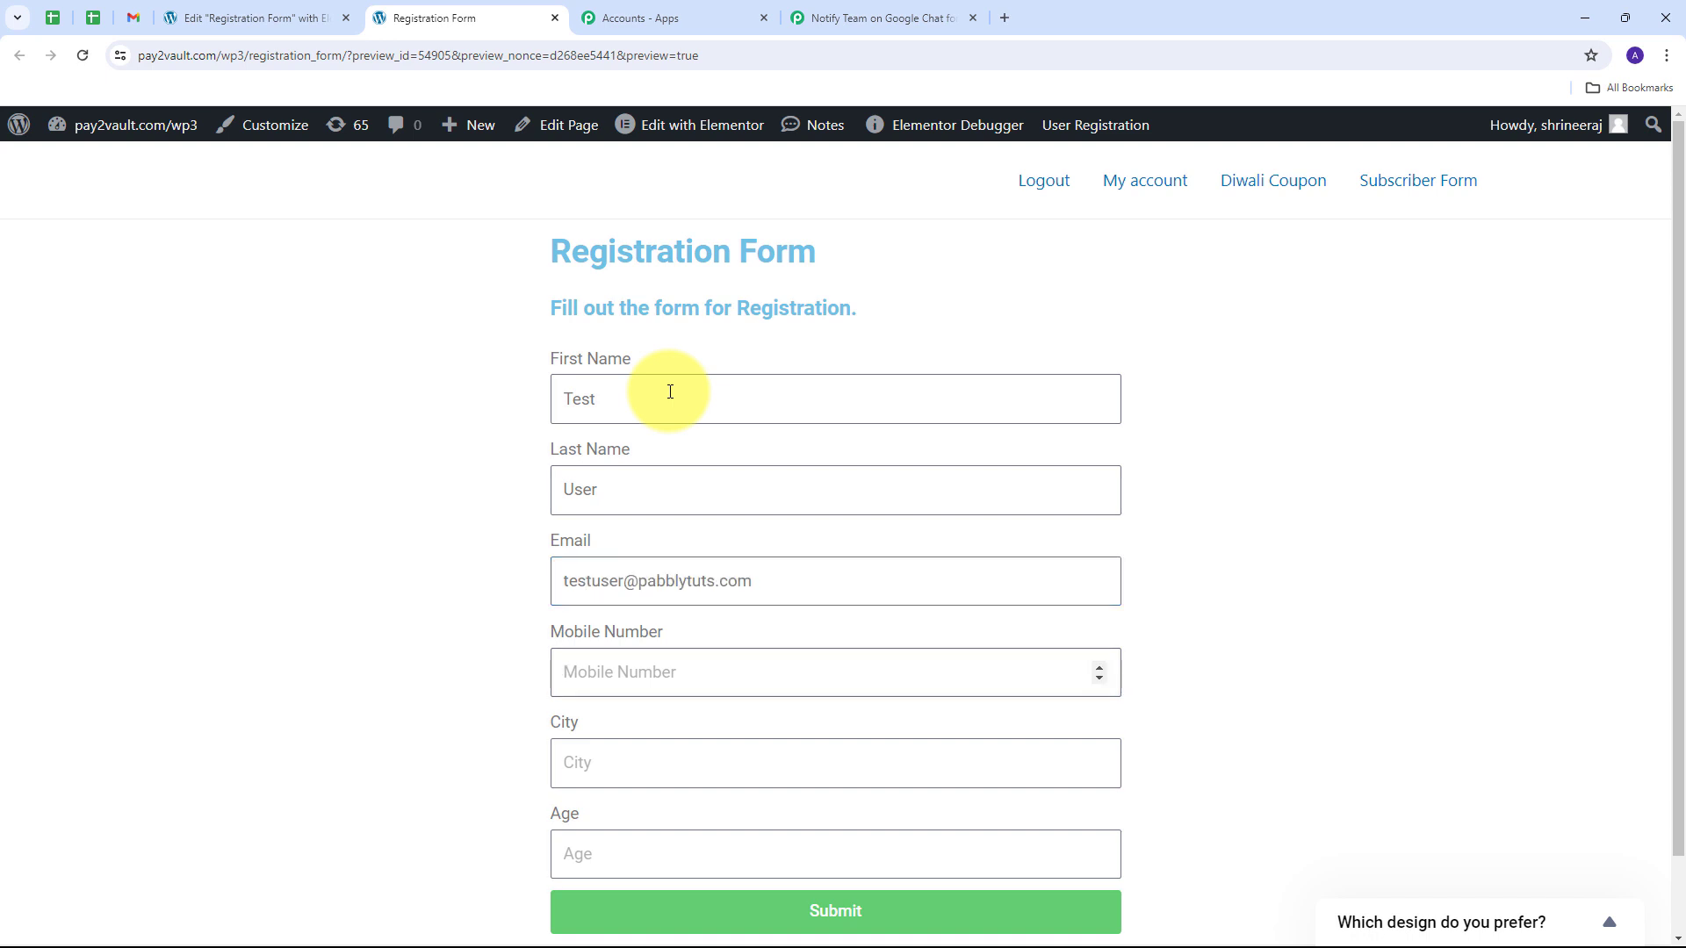
pyautogui.write('919696969696')
pyautogui.press('Tab')
pyautogui.write('B')
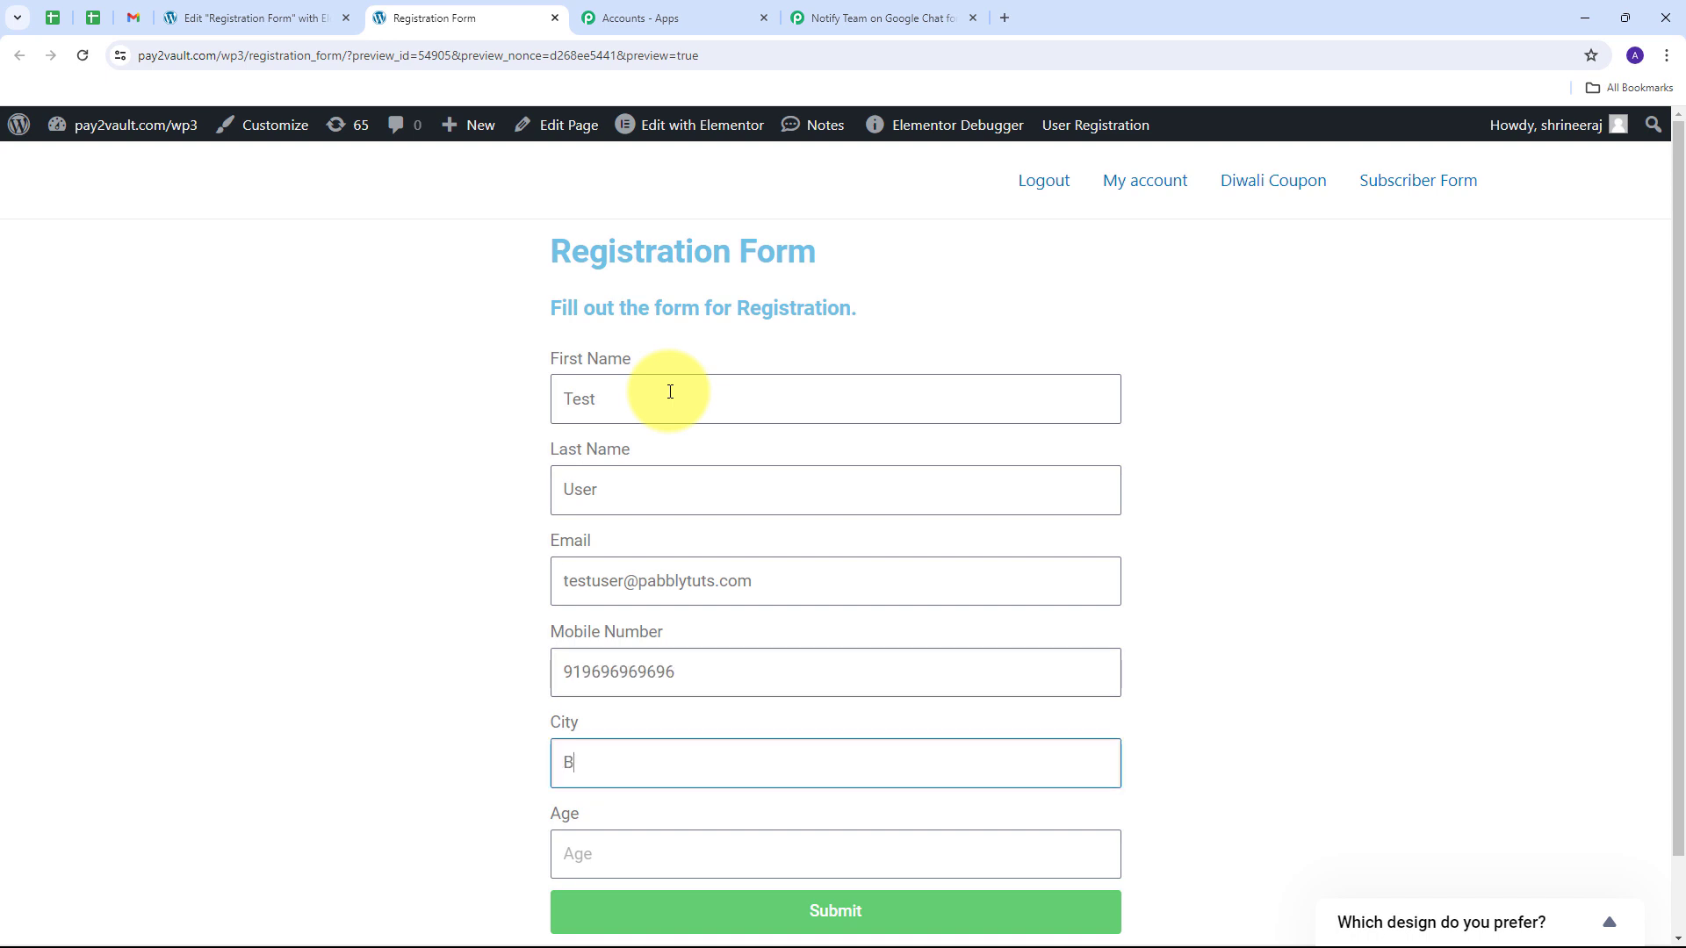
pyautogui.write('hopal')
pyautogui.press('Tab')
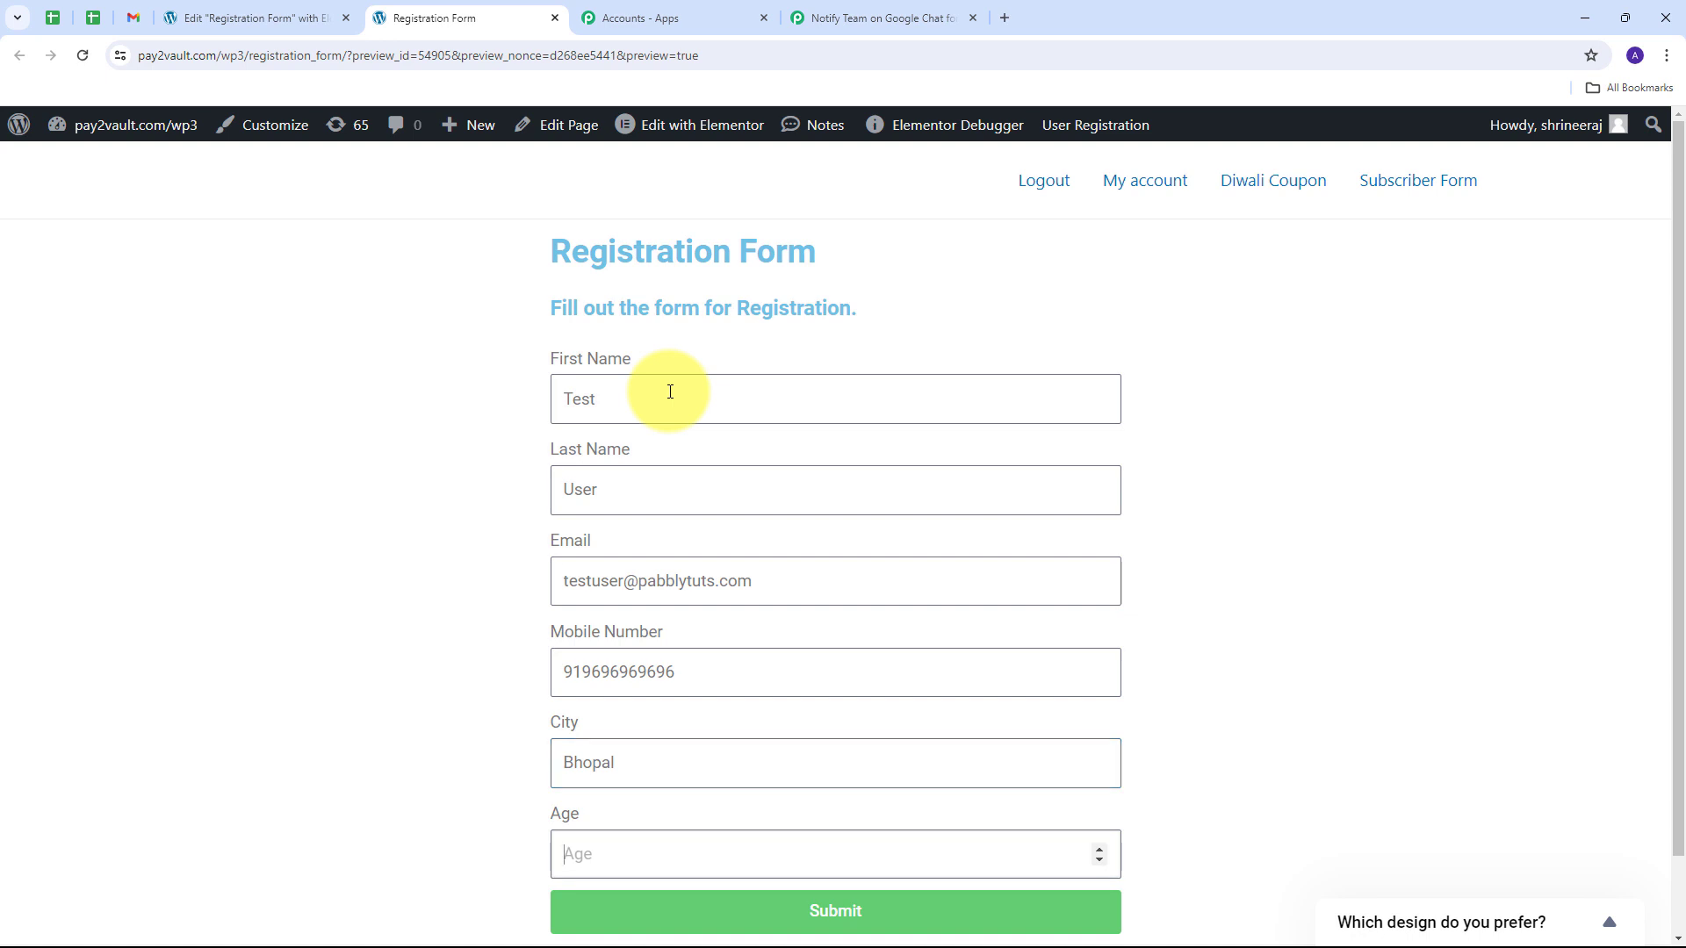
pyautogui.write('23')
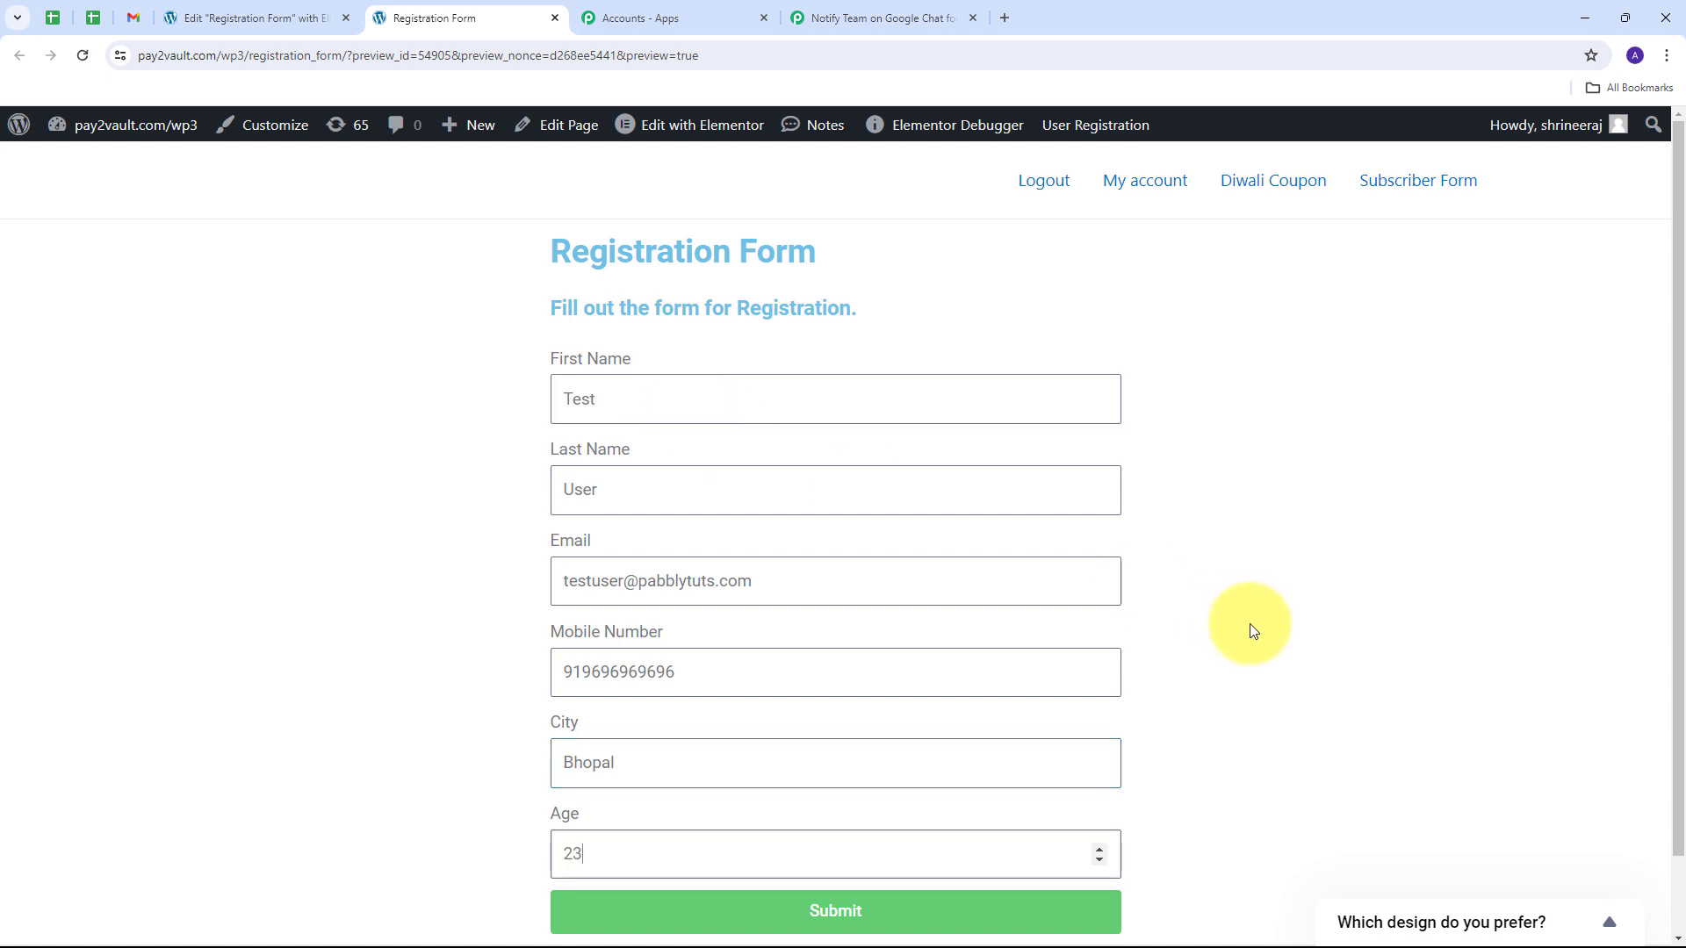
# Step: Submit the test registration and confirm the success message
pyautogui.scroll(-1, 1207, 622)
pyautogui.click(824, 834)
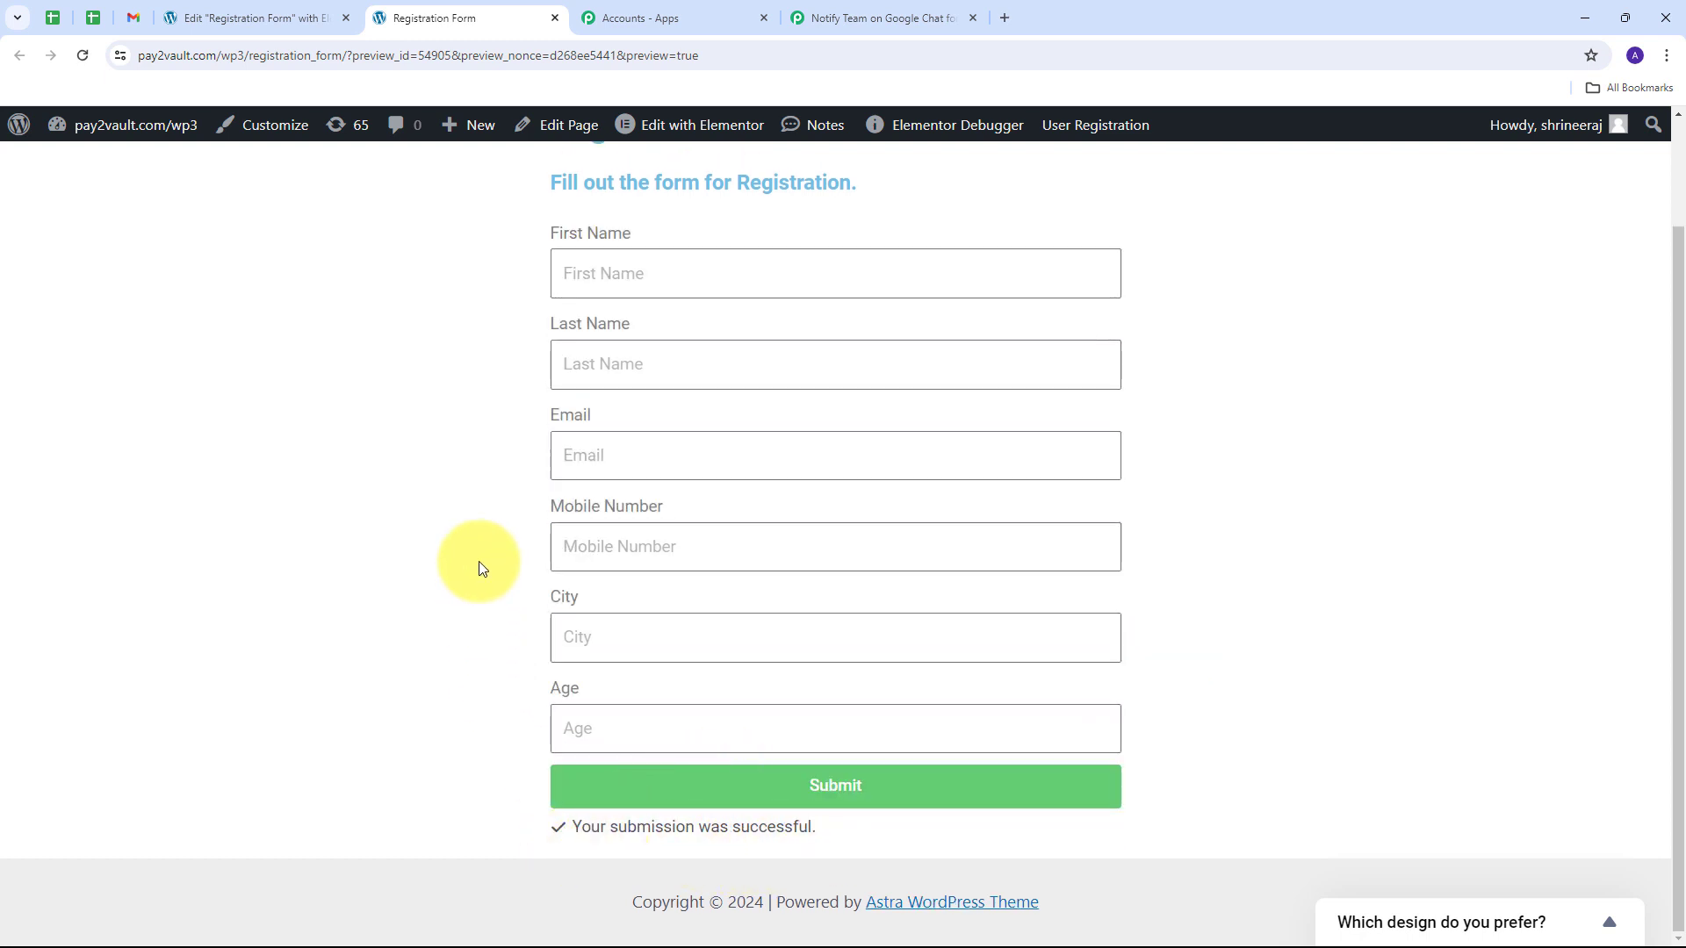
pyautogui.scroll(1, 476, 562)
pyautogui.scroll(-1, 476, 562)
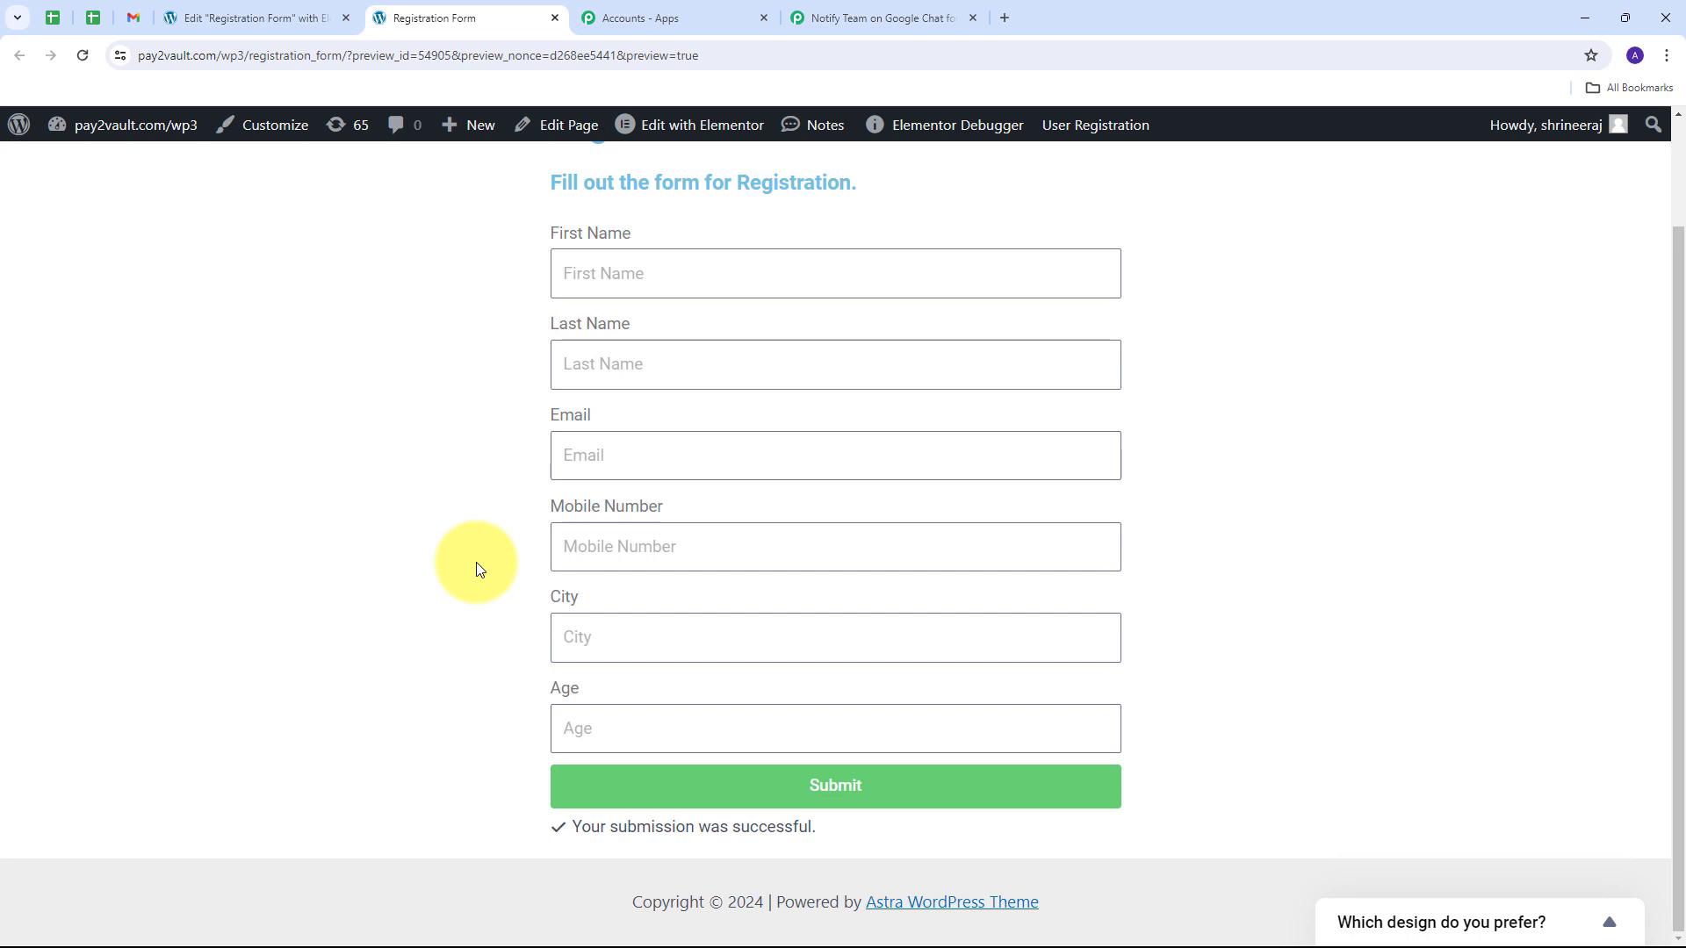
# Step: In the workflow's Response Received, check the captured form name Registration and first and last names
pyautogui.click(869, 18)
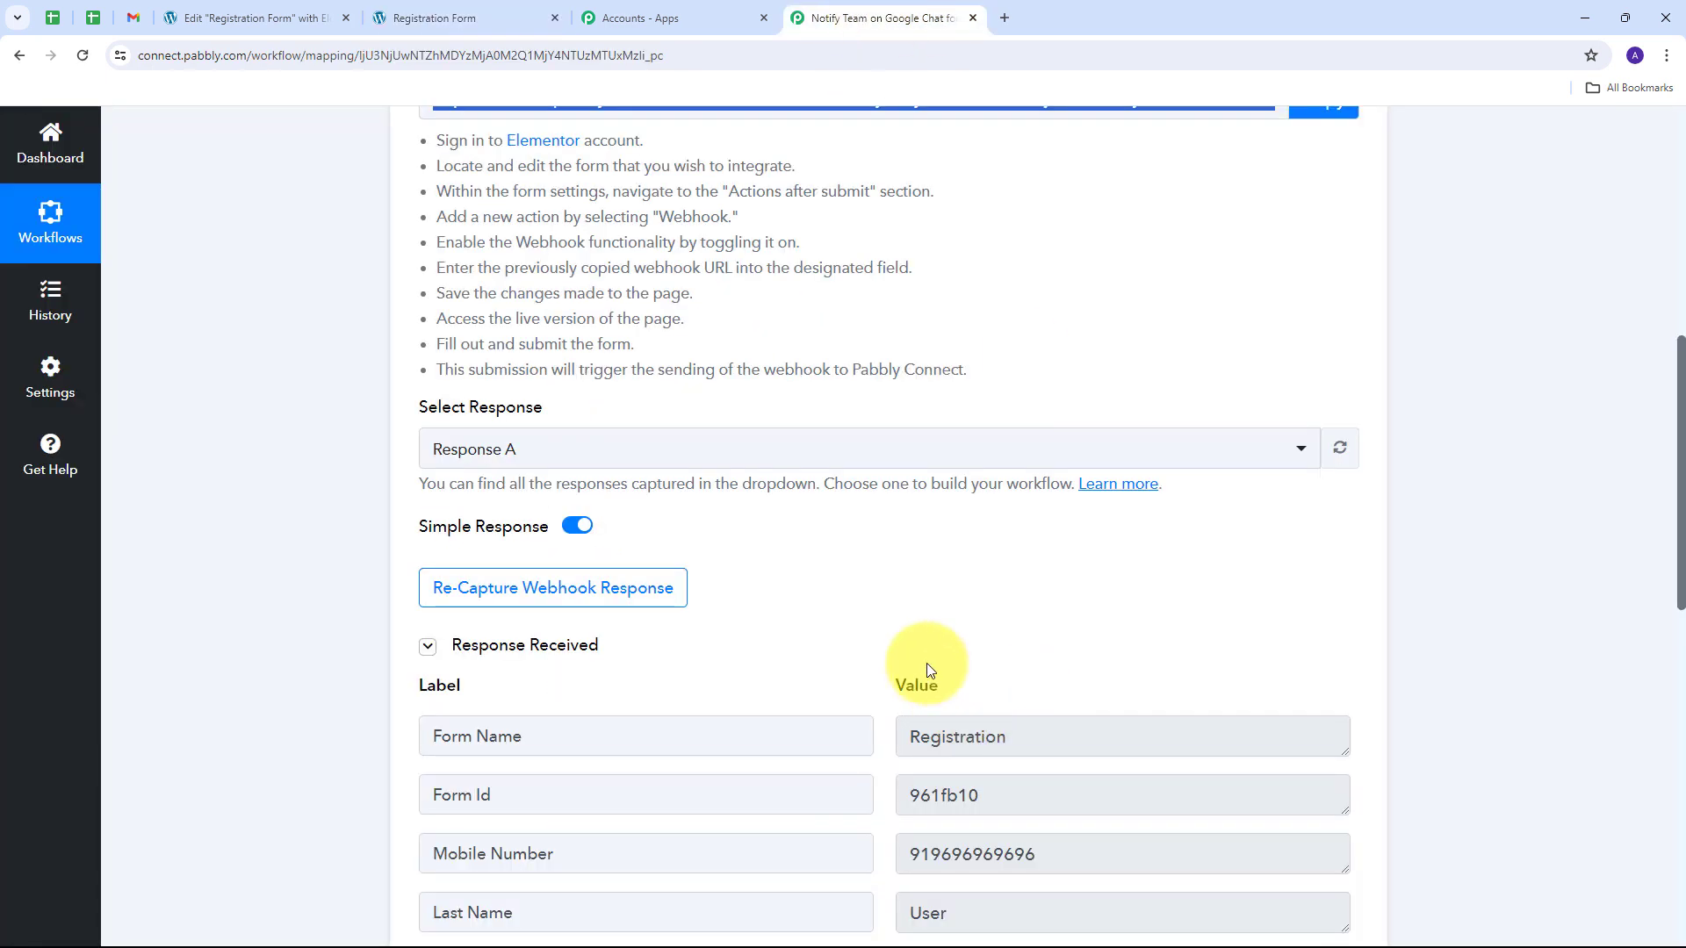
pyautogui.scroll(-4, 1450, 510)
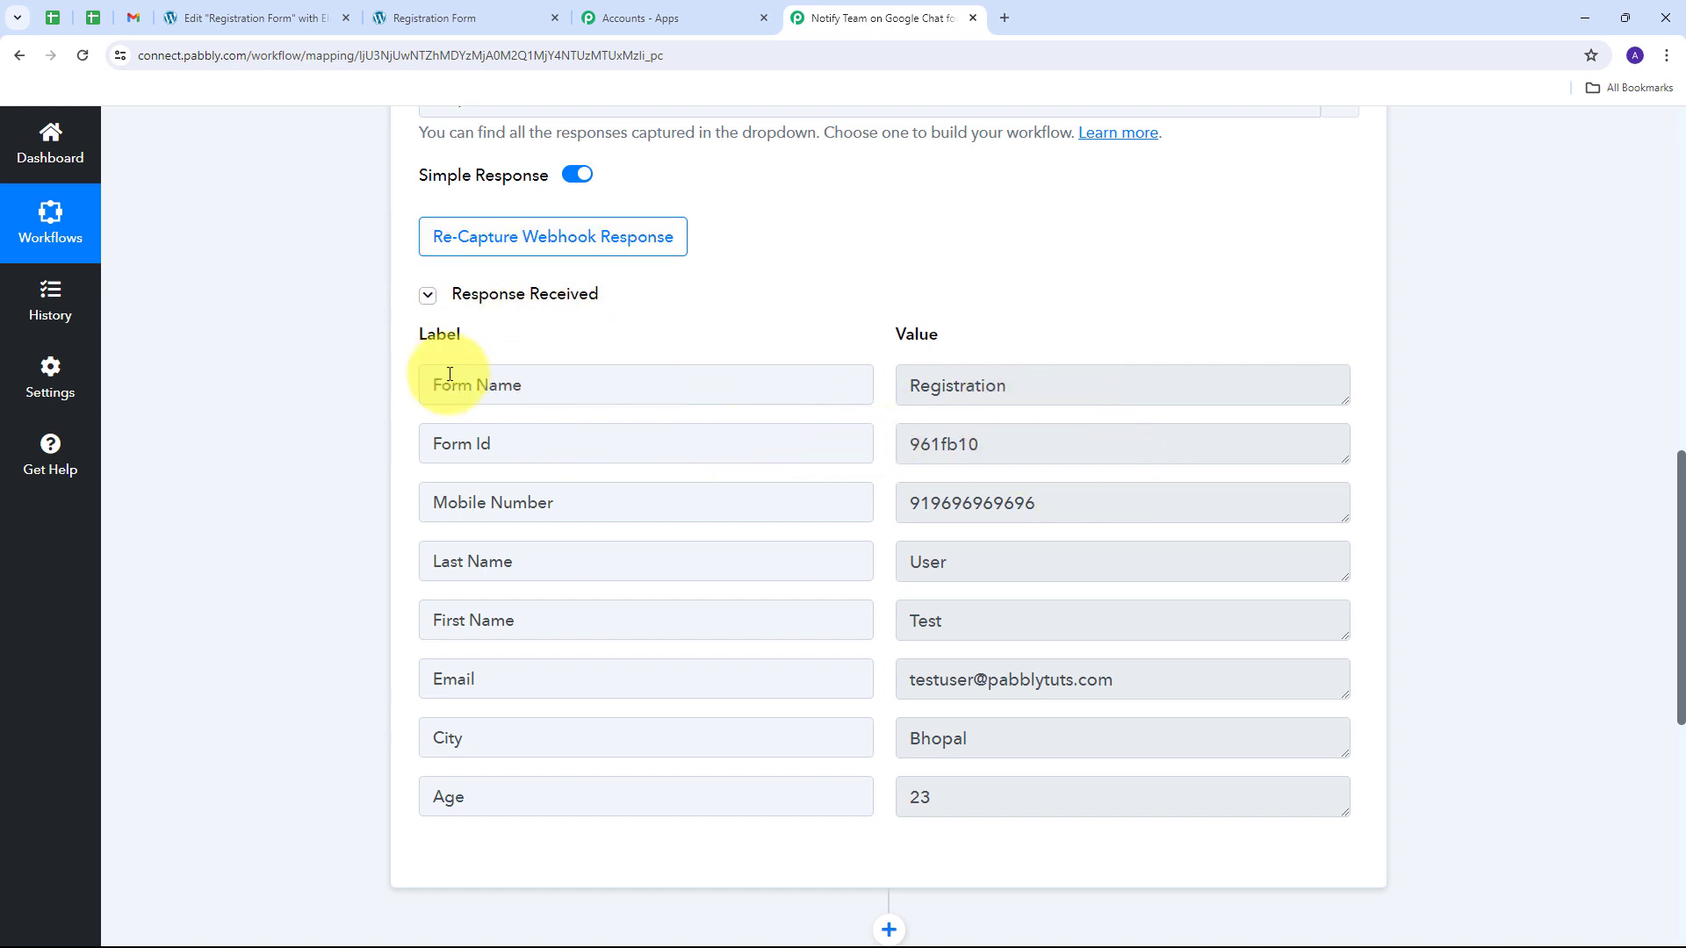
pyautogui.moveTo(1017, 385); pyautogui.dragTo(820, 392)
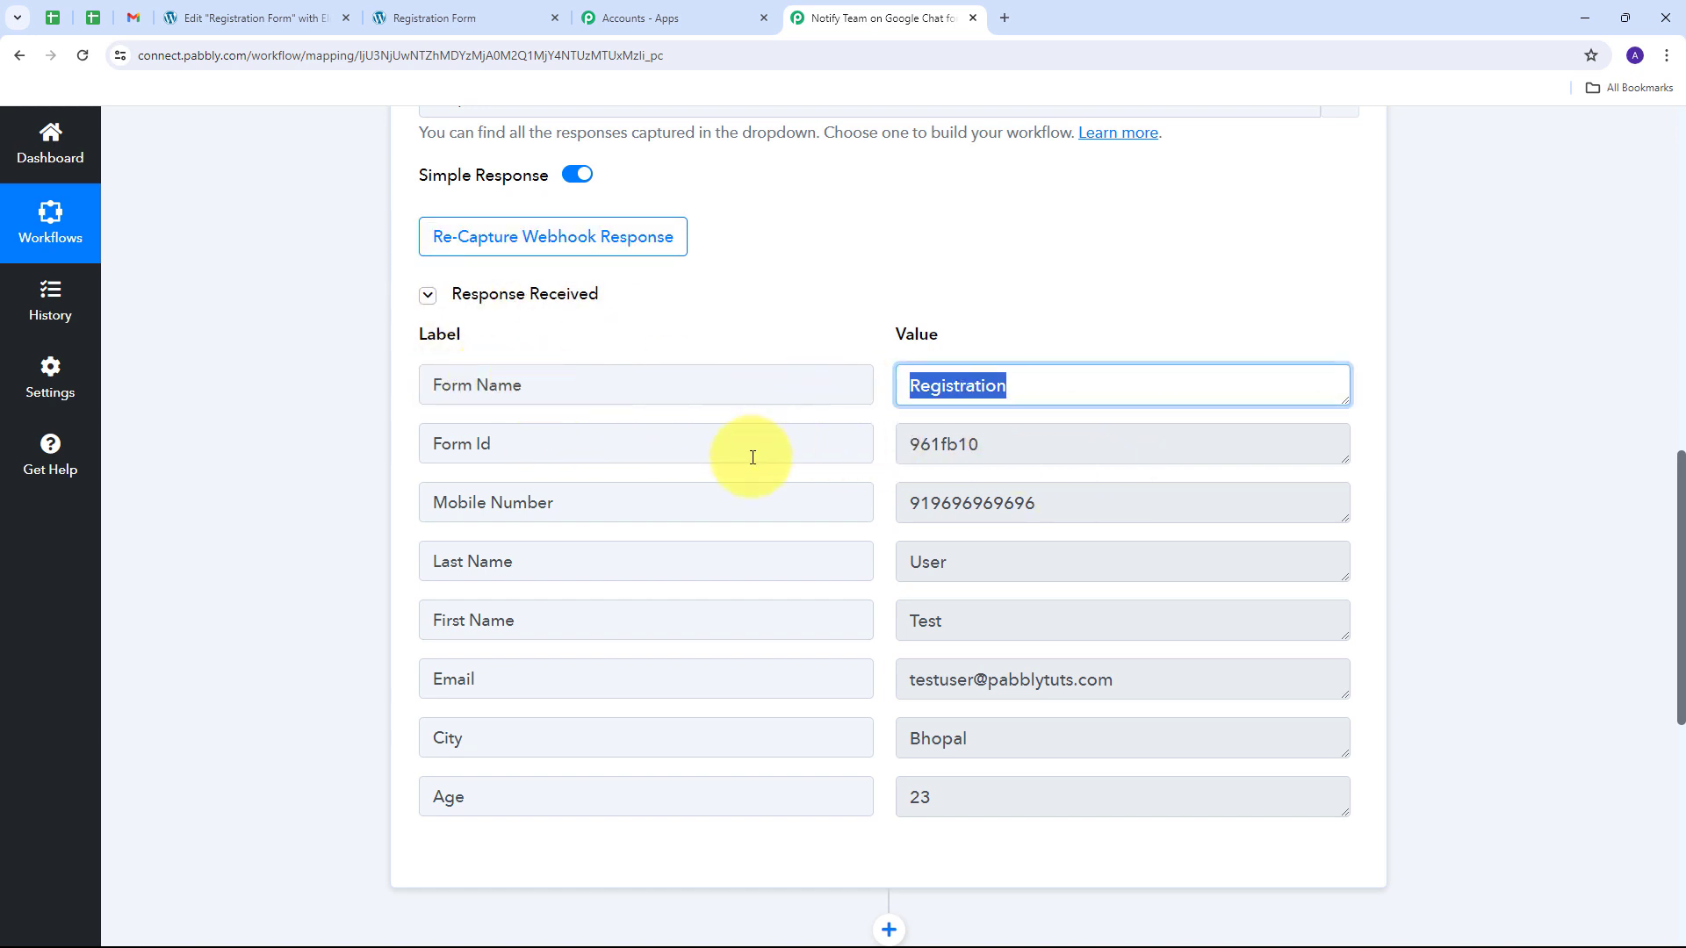
pyautogui.scroll(-1, 753, 457)
pyautogui.moveTo(998, 531); pyautogui.dragTo(829, 527)
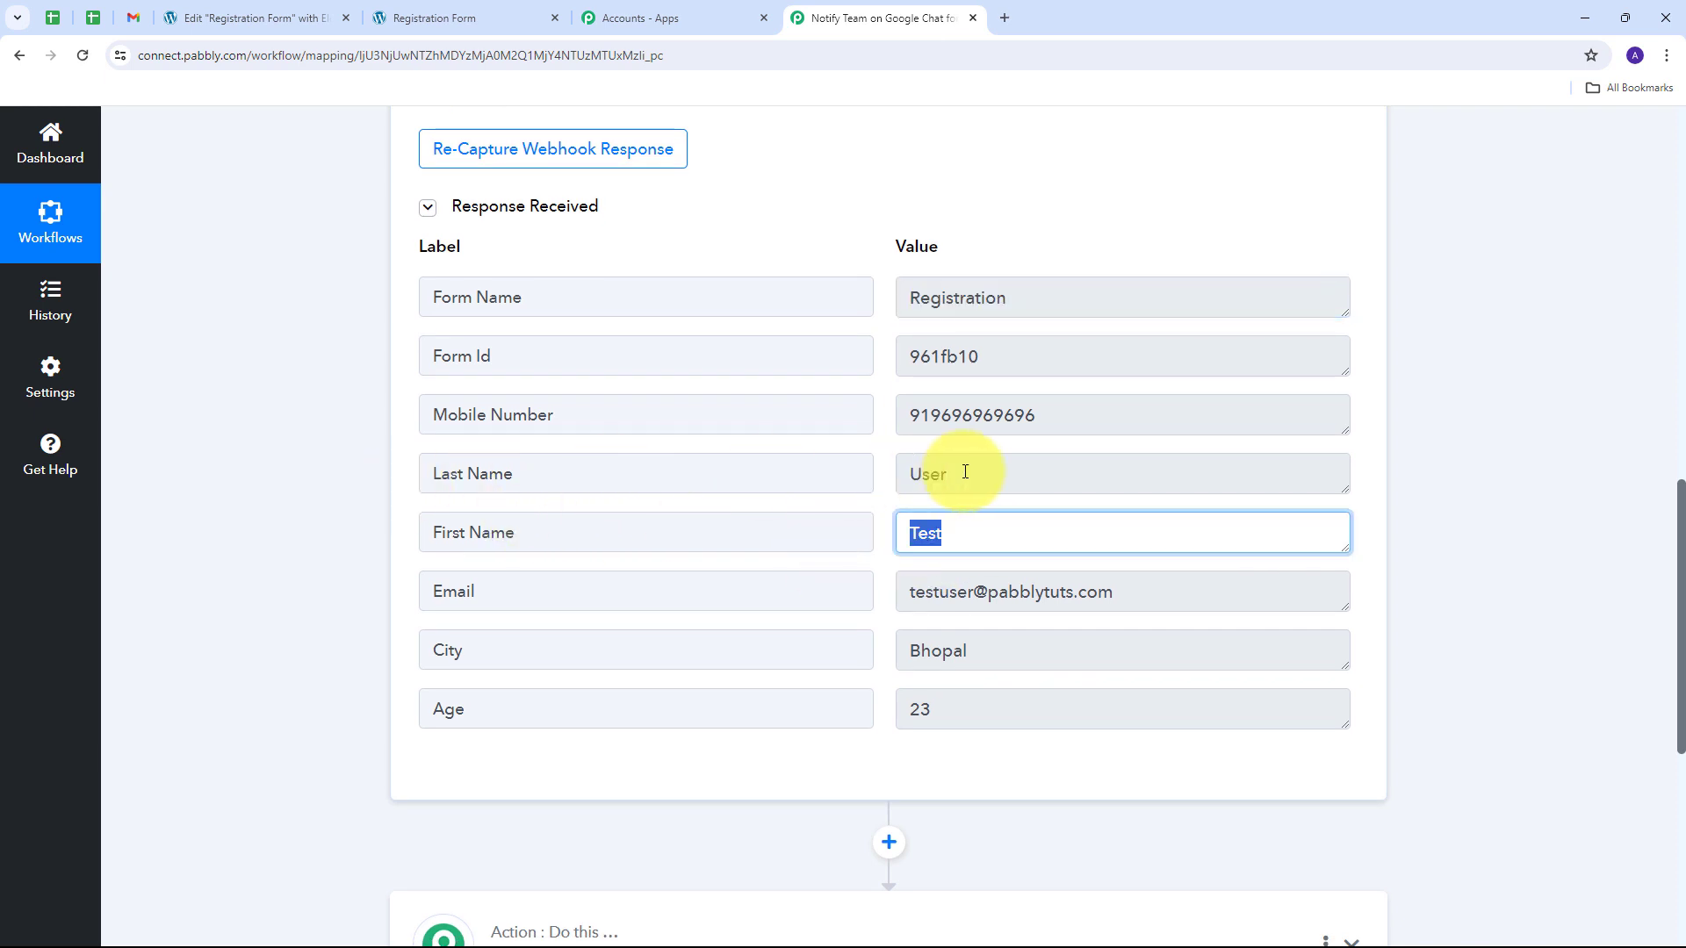
pyautogui.moveTo(1005, 475); pyautogui.dragTo(843, 475)
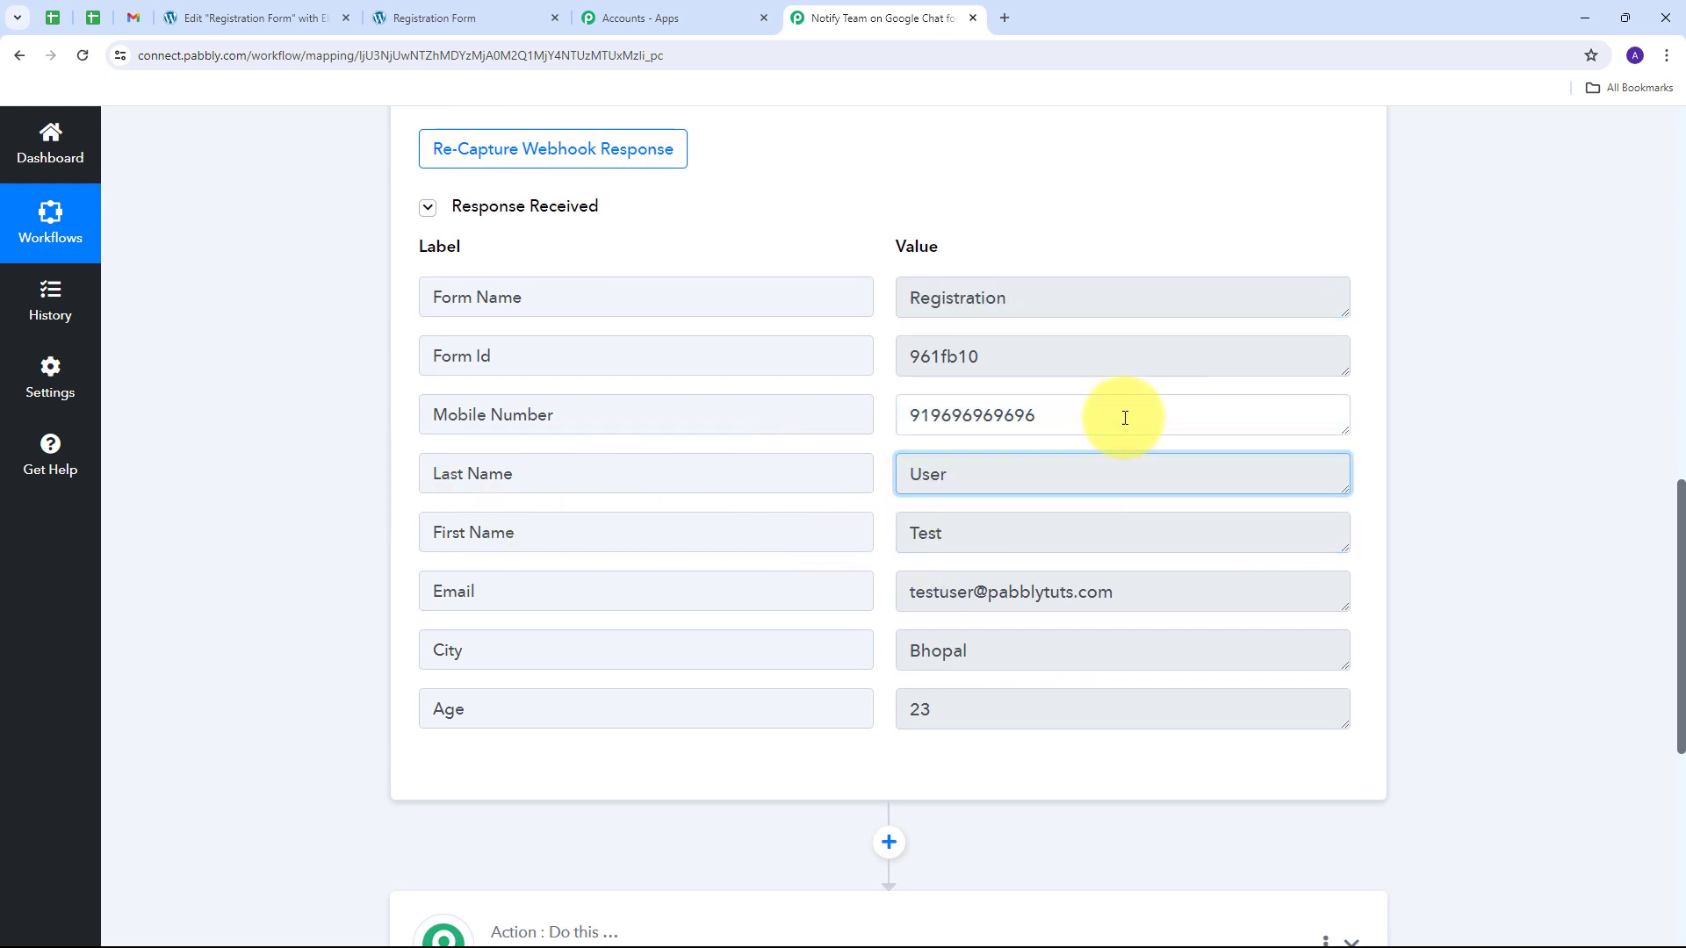
# Step: Check the captured mobile number, email, city and age values
pyautogui.moveTo(1125, 418); pyautogui.dragTo(876, 418)
pyautogui.moveTo(1223, 594); pyautogui.dragTo(910, 579)
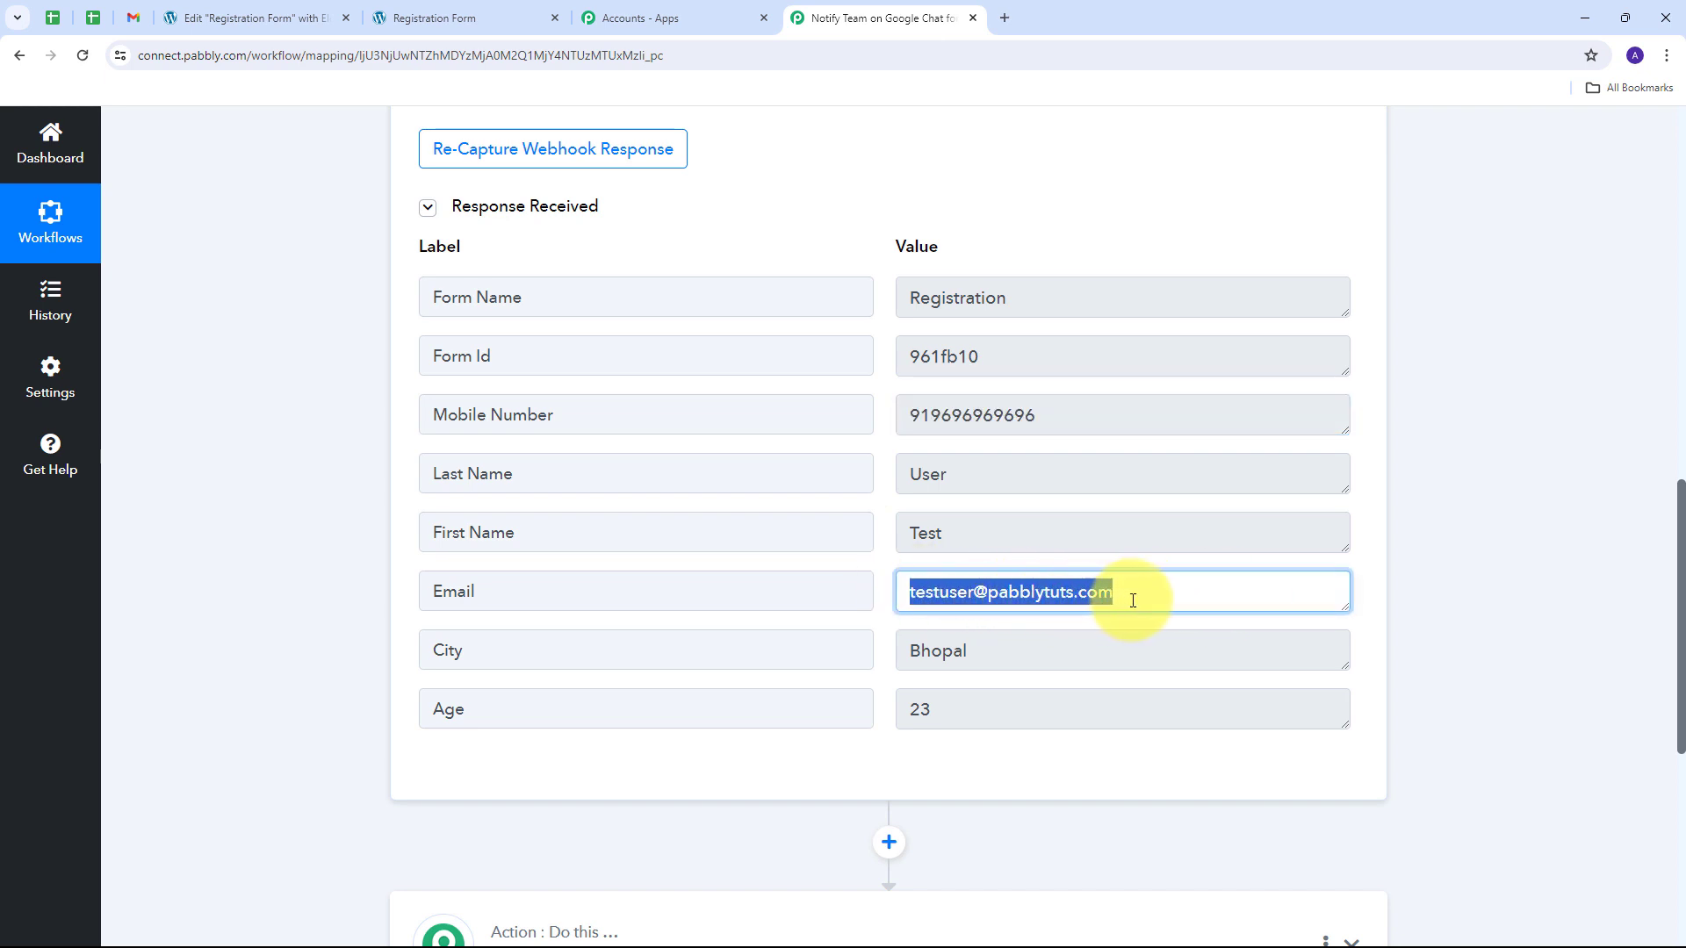
pyautogui.moveTo(1073, 651); pyautogui.dragTo(550, 681)
pyautogui.moveTo(1009, 708); pyautogui.dragTo(772, 700)
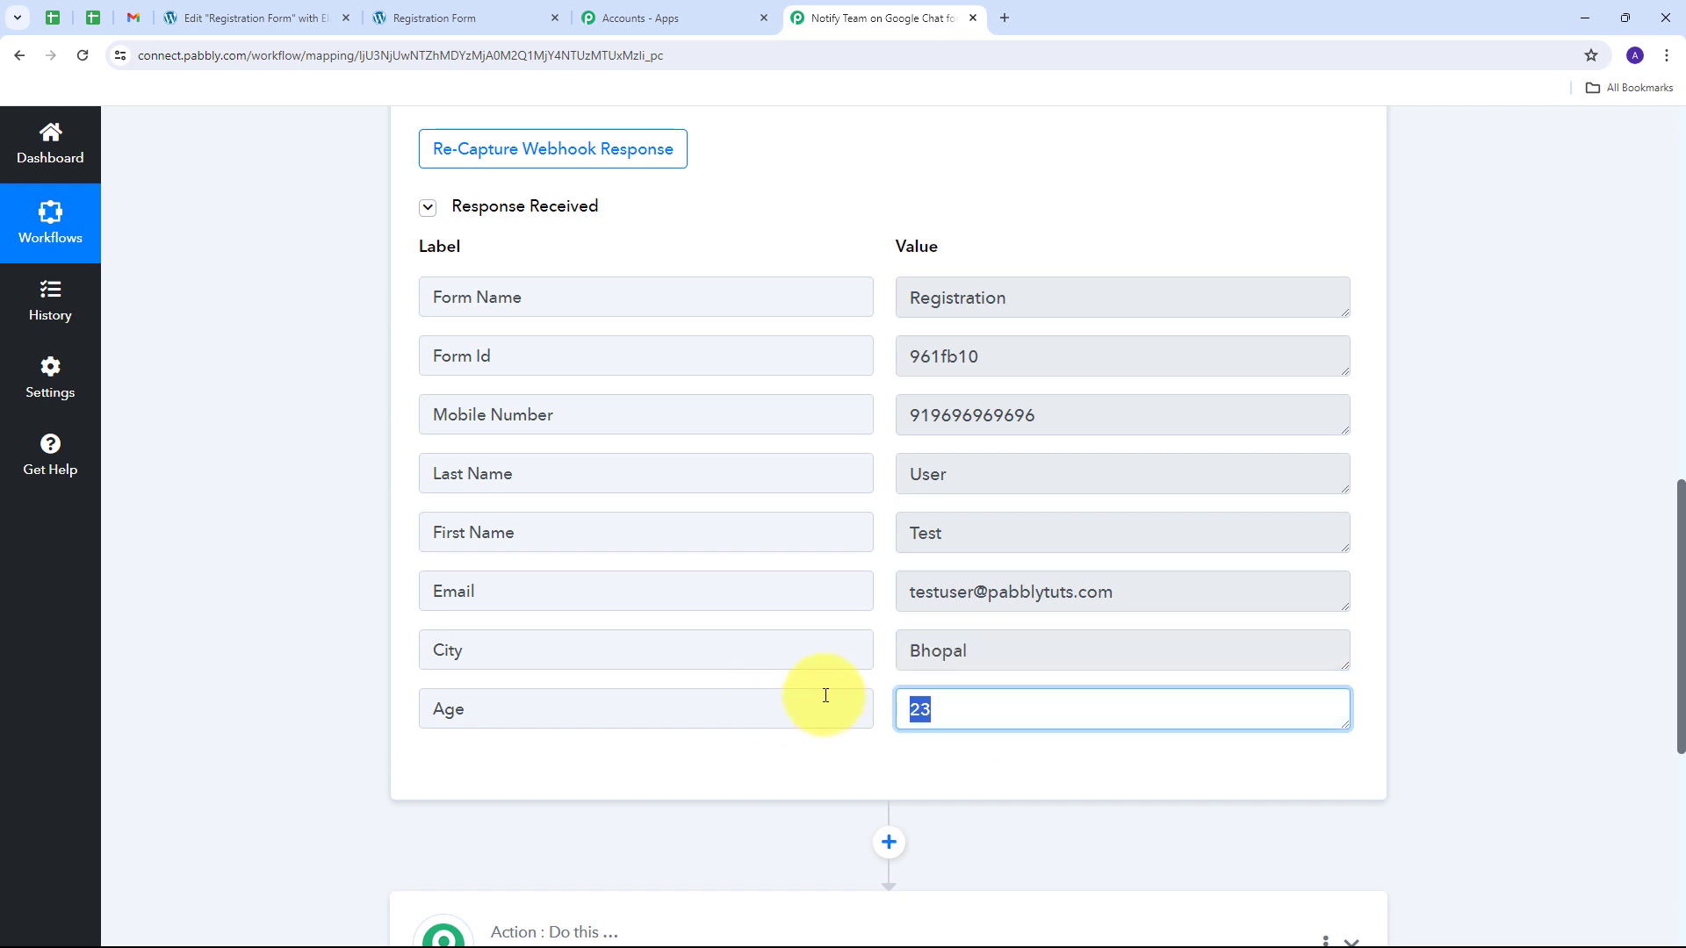
pyautogui.scroll(1, 703, 633)
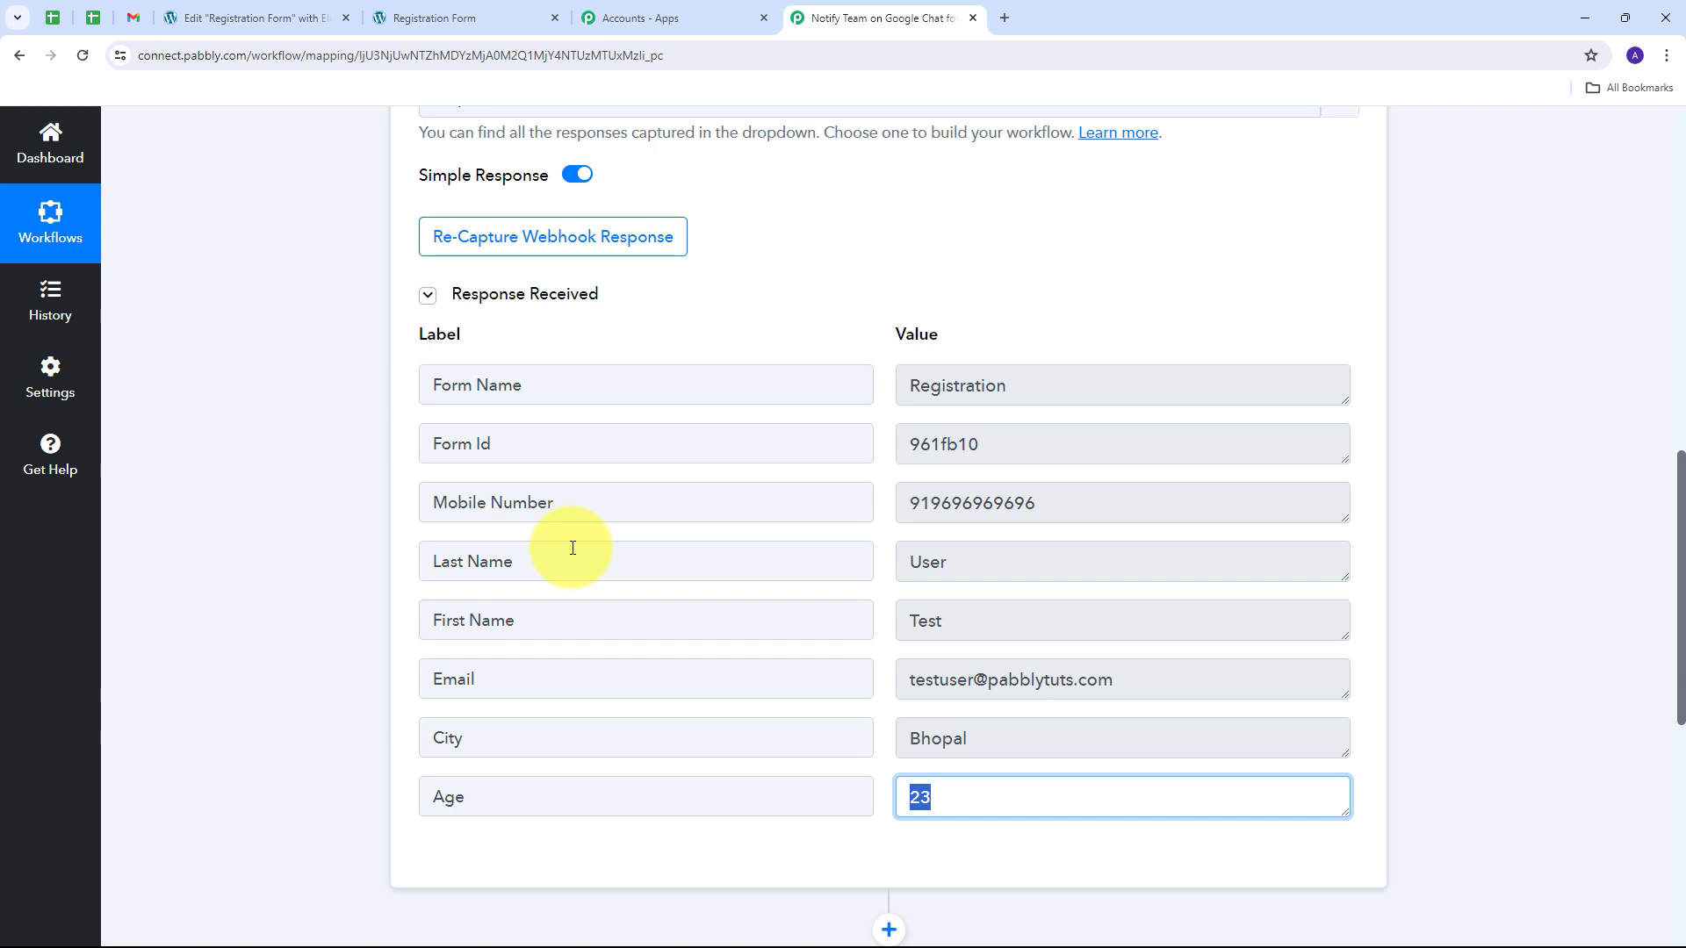
pyautogui.scroll(-4, 1430, 530)
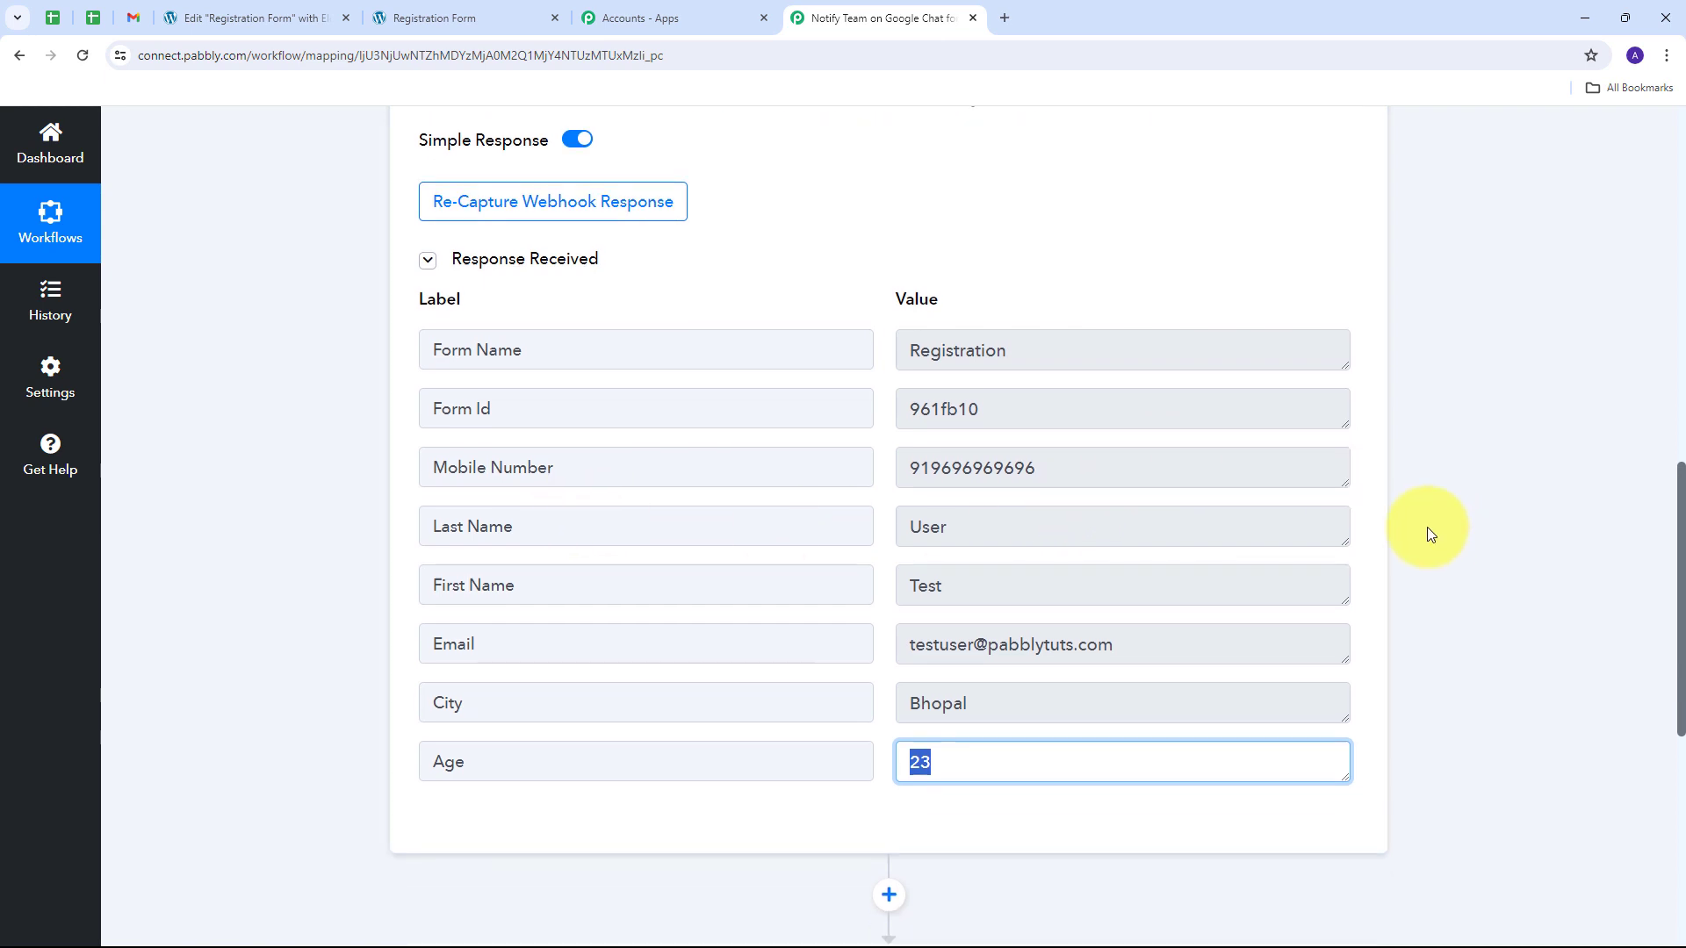
pyautogui.scroll(-1, 1429, 530)
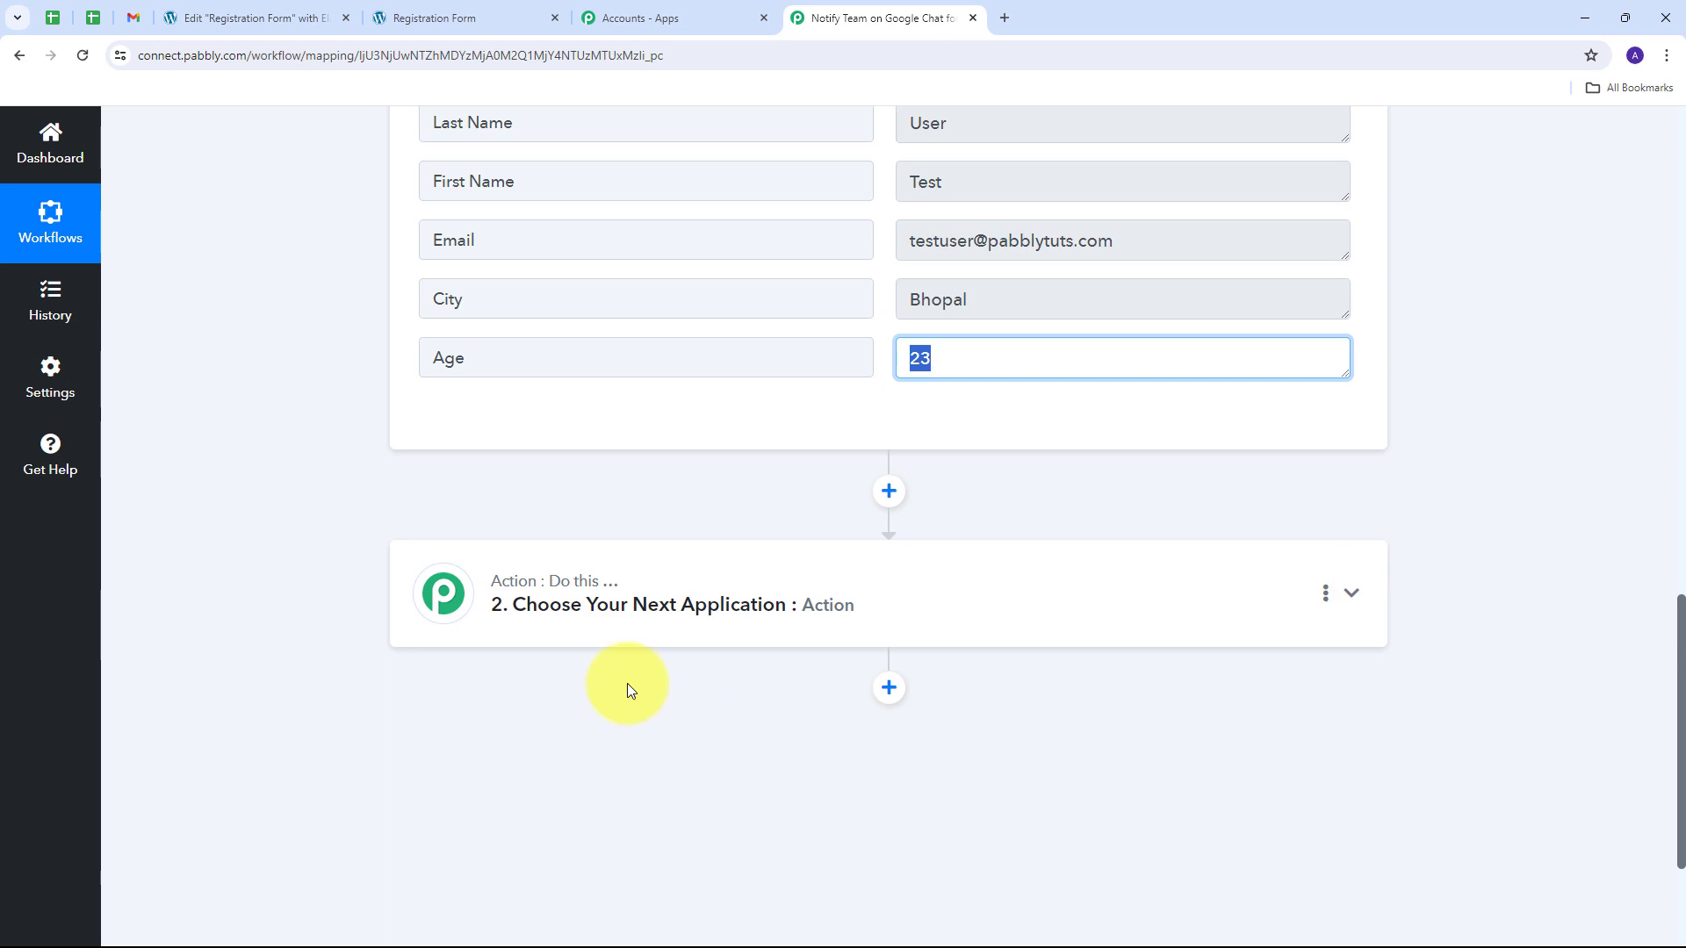
# Step: Set the action to Google Chat Hangout's Create Message event and connect it
pyautogui.click(1352, 594)
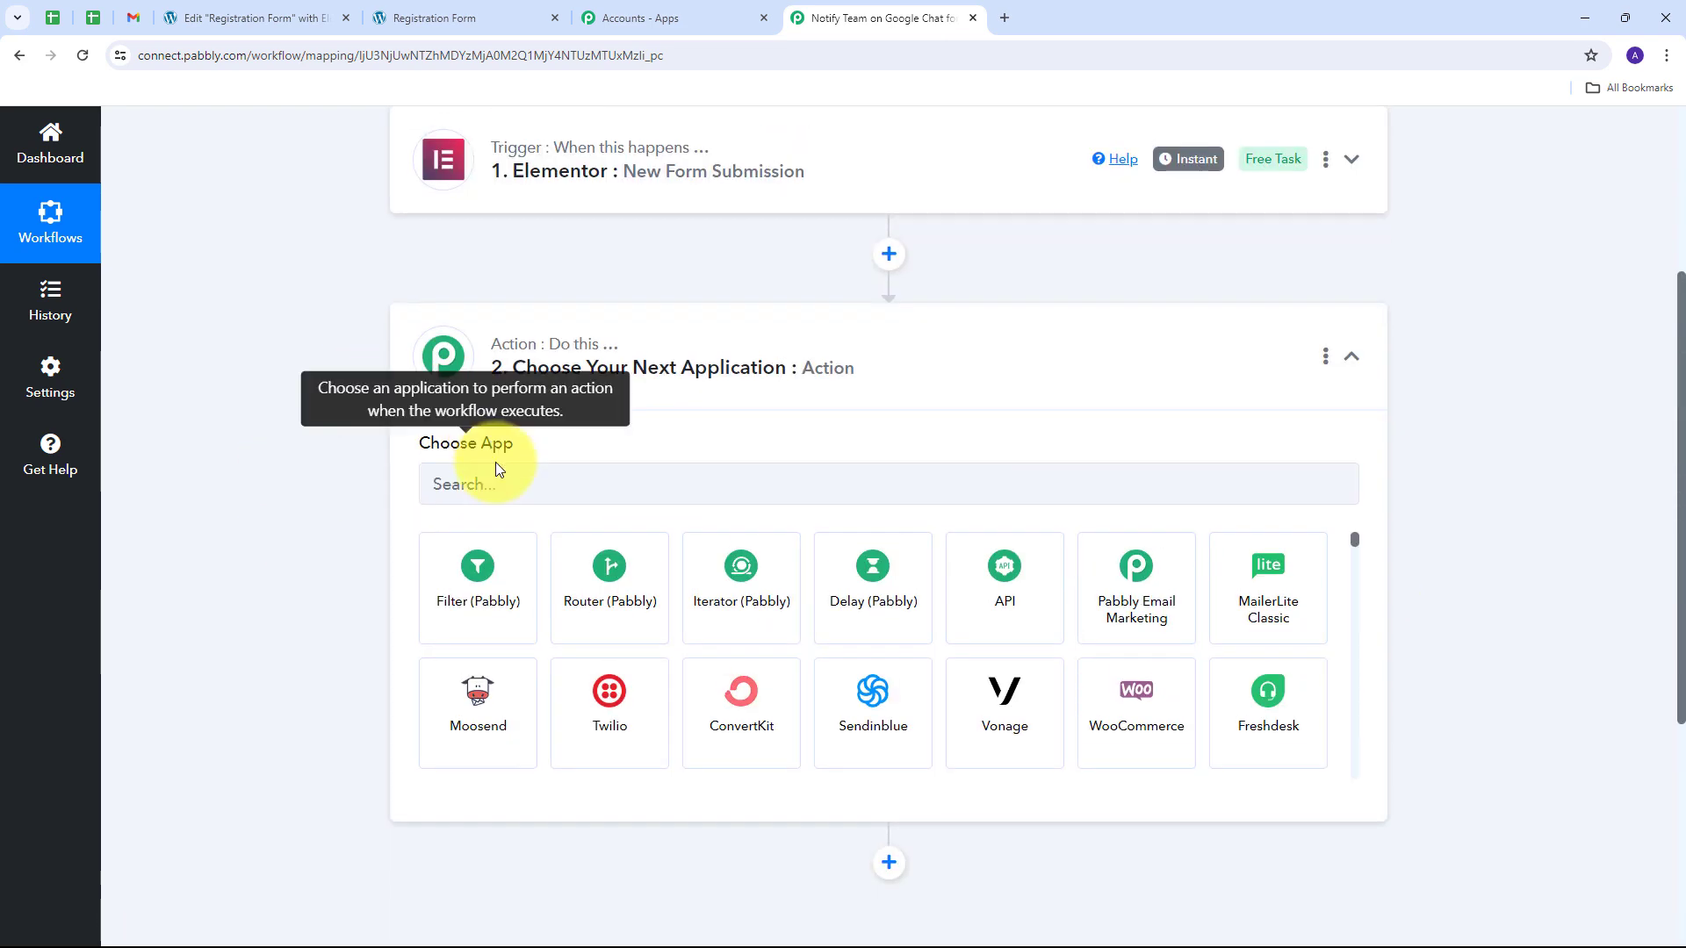
pyautogui.click(502, 474)
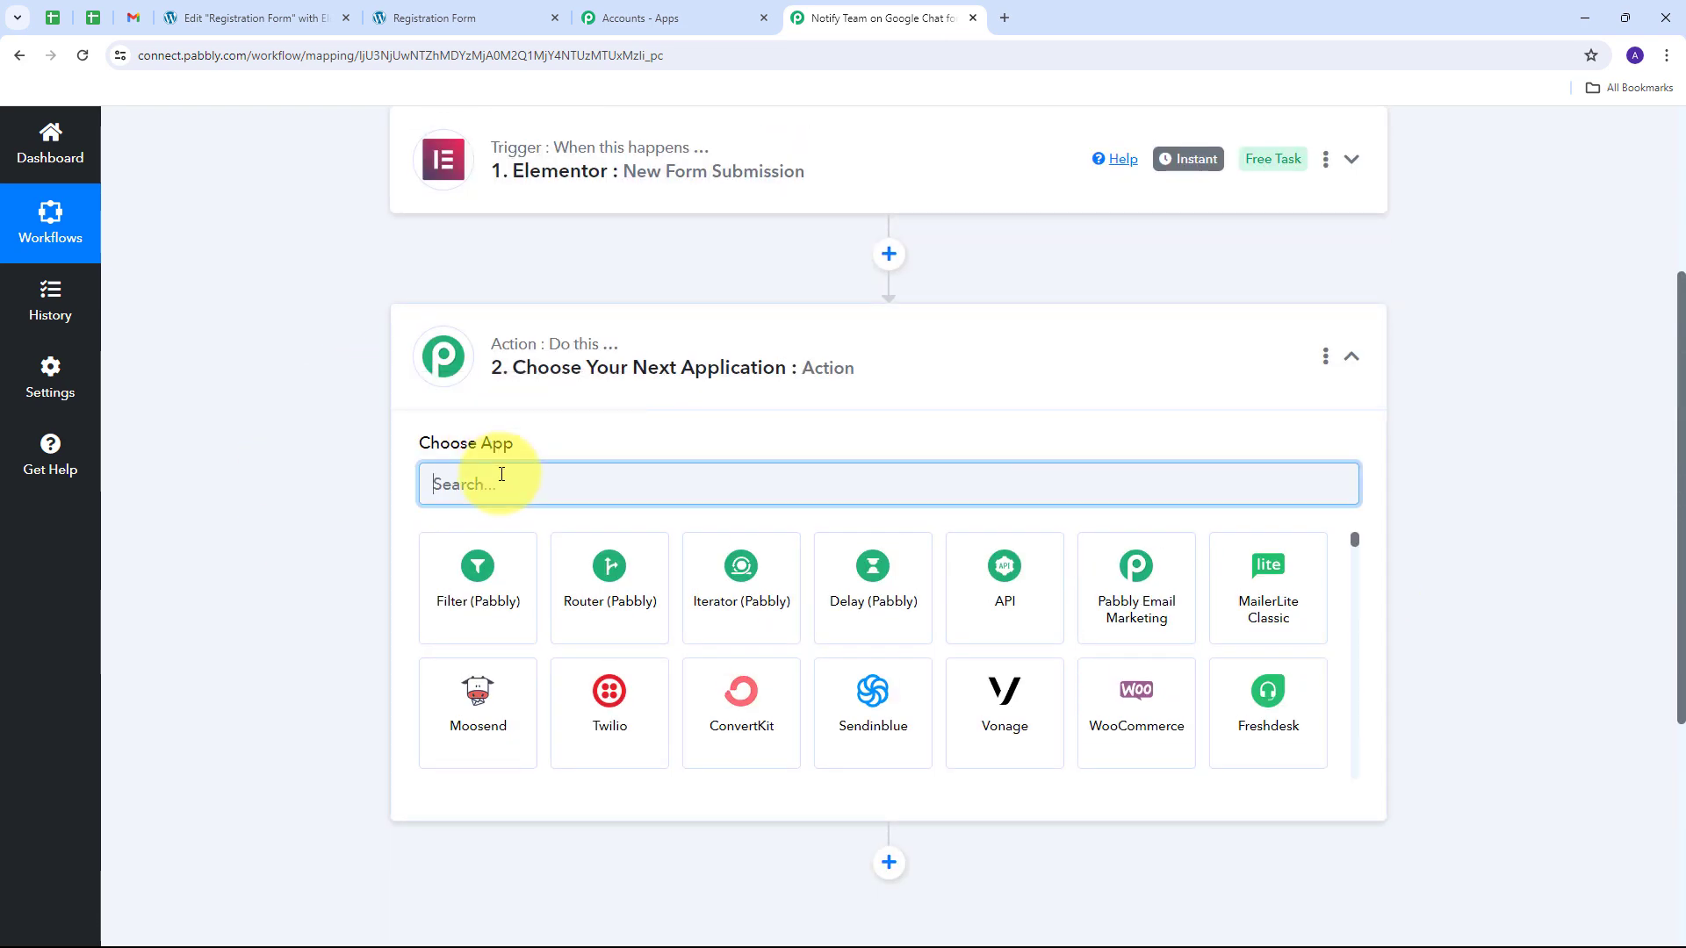
pyautogui.write('Google Chat')
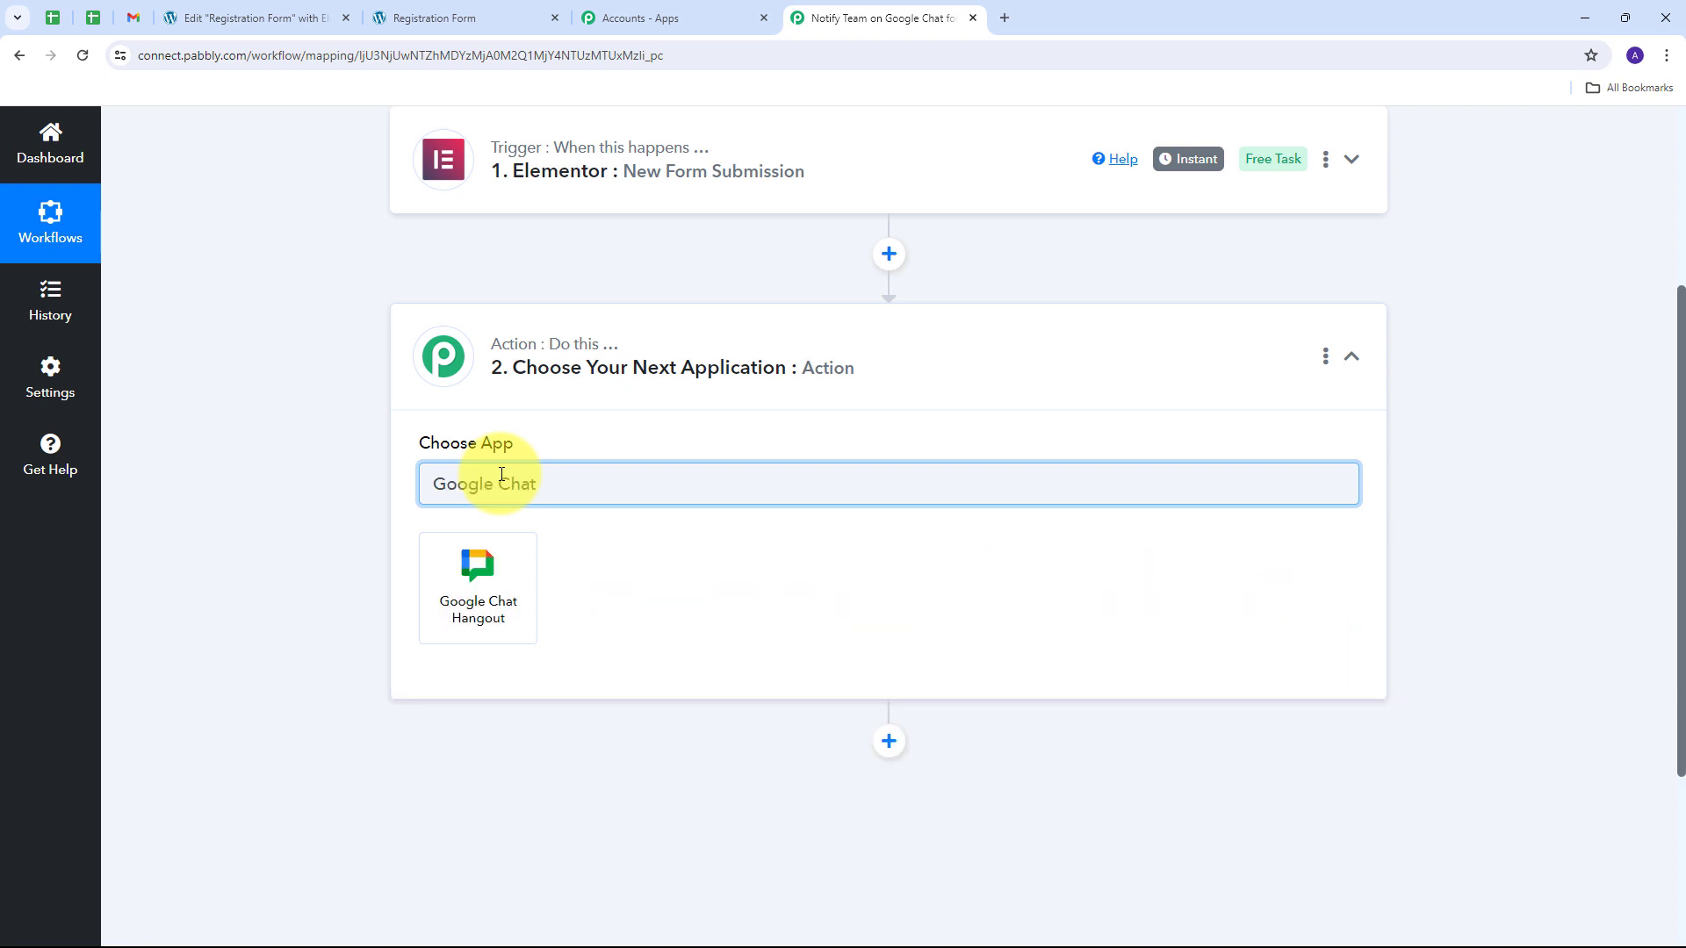
pyautogui.click(486, 588)
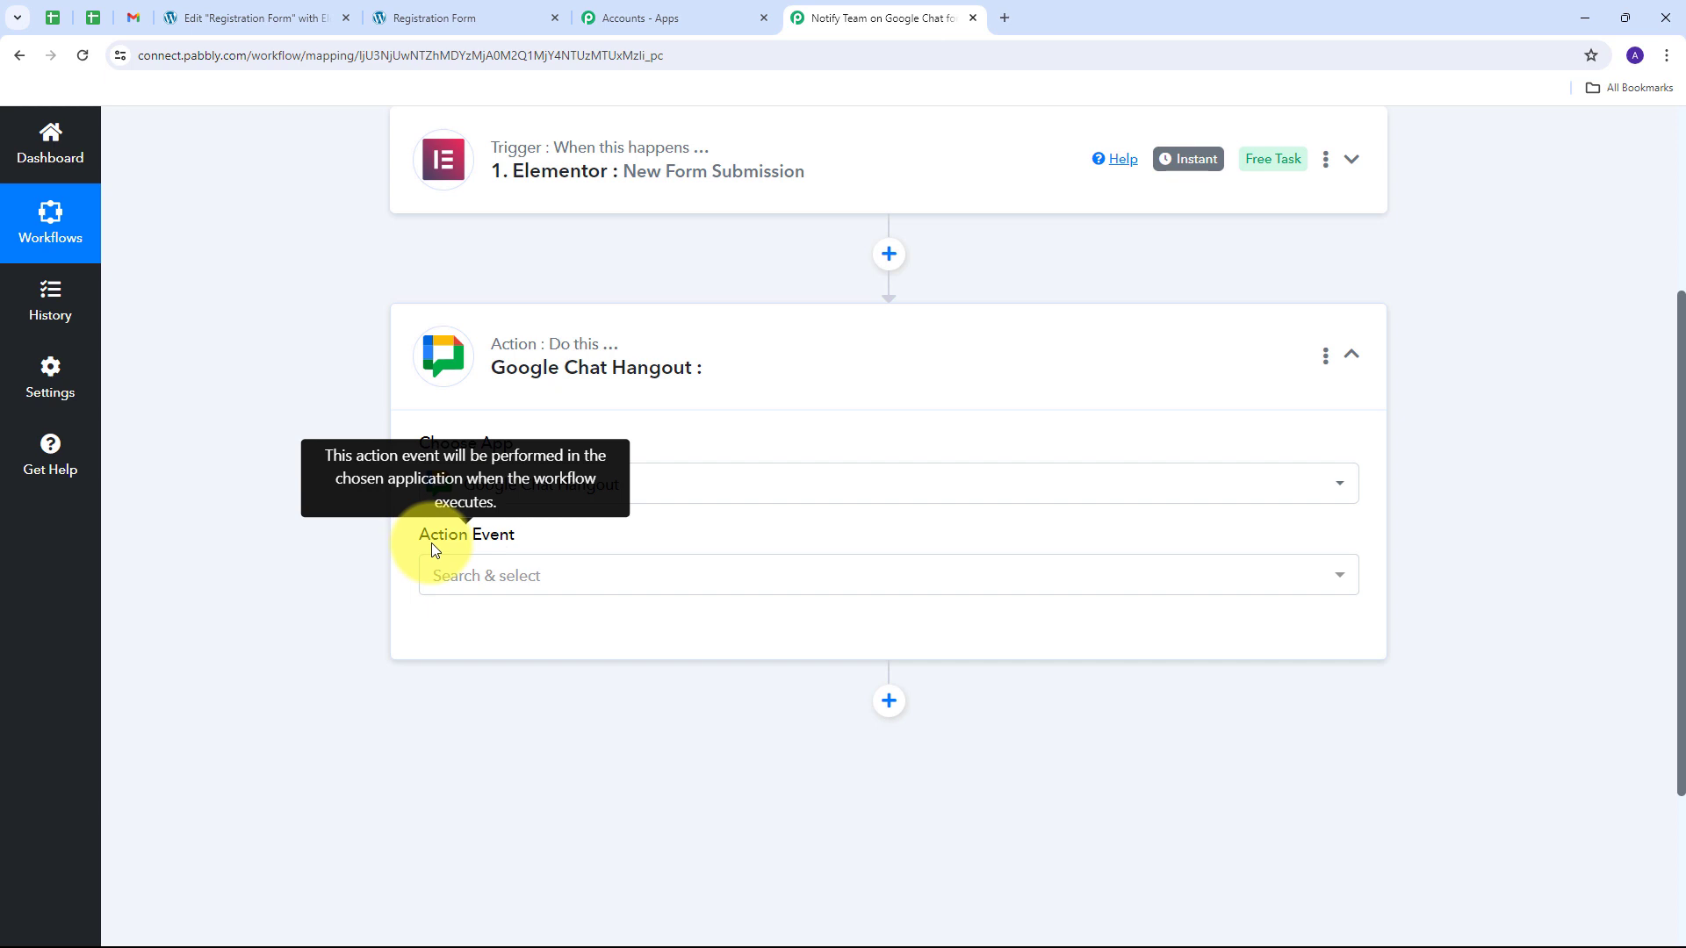
pyautogui.click(1152, 580)
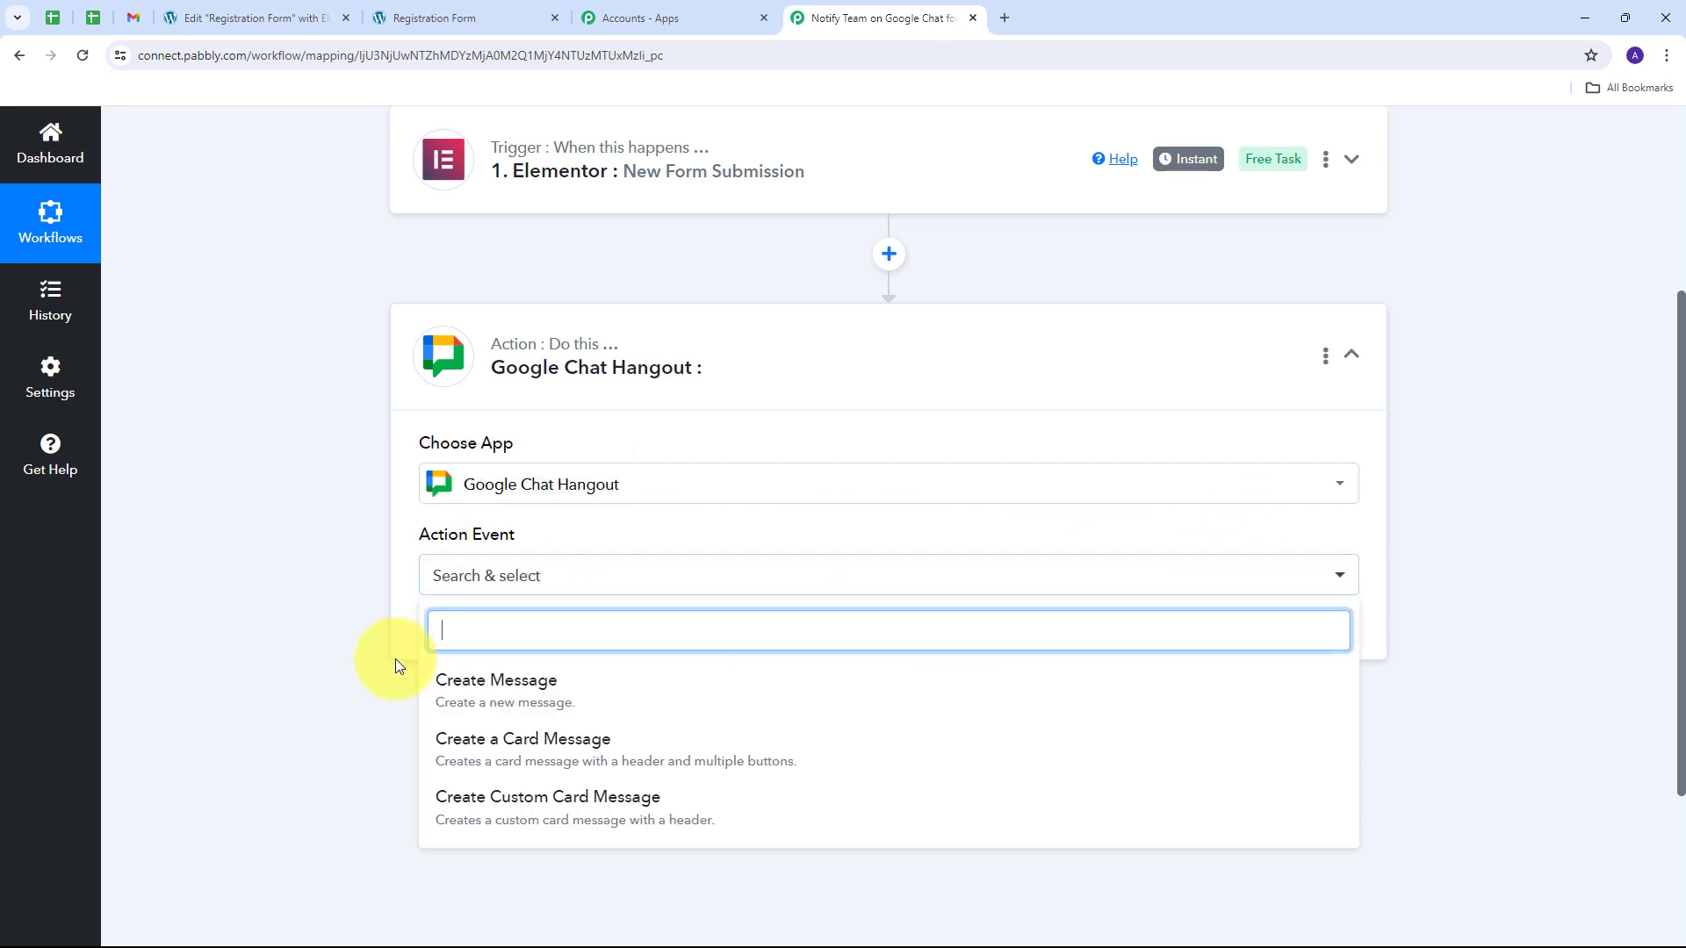
pyautogui.click(567, 694)
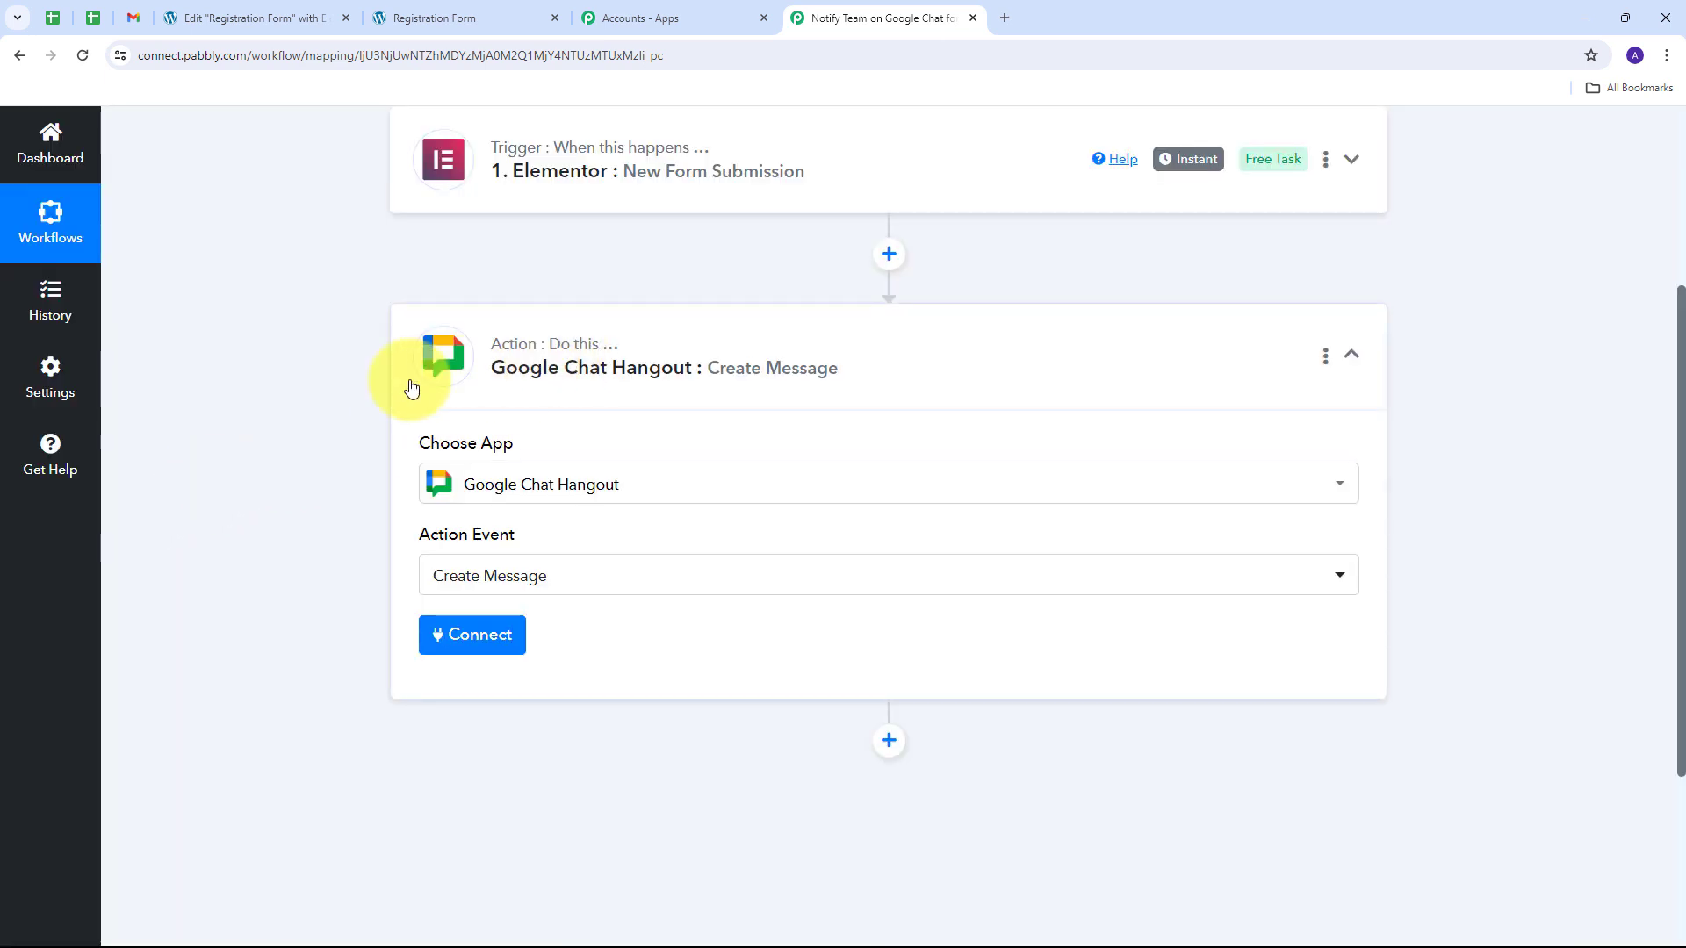
pyautogui.click(472, 634)
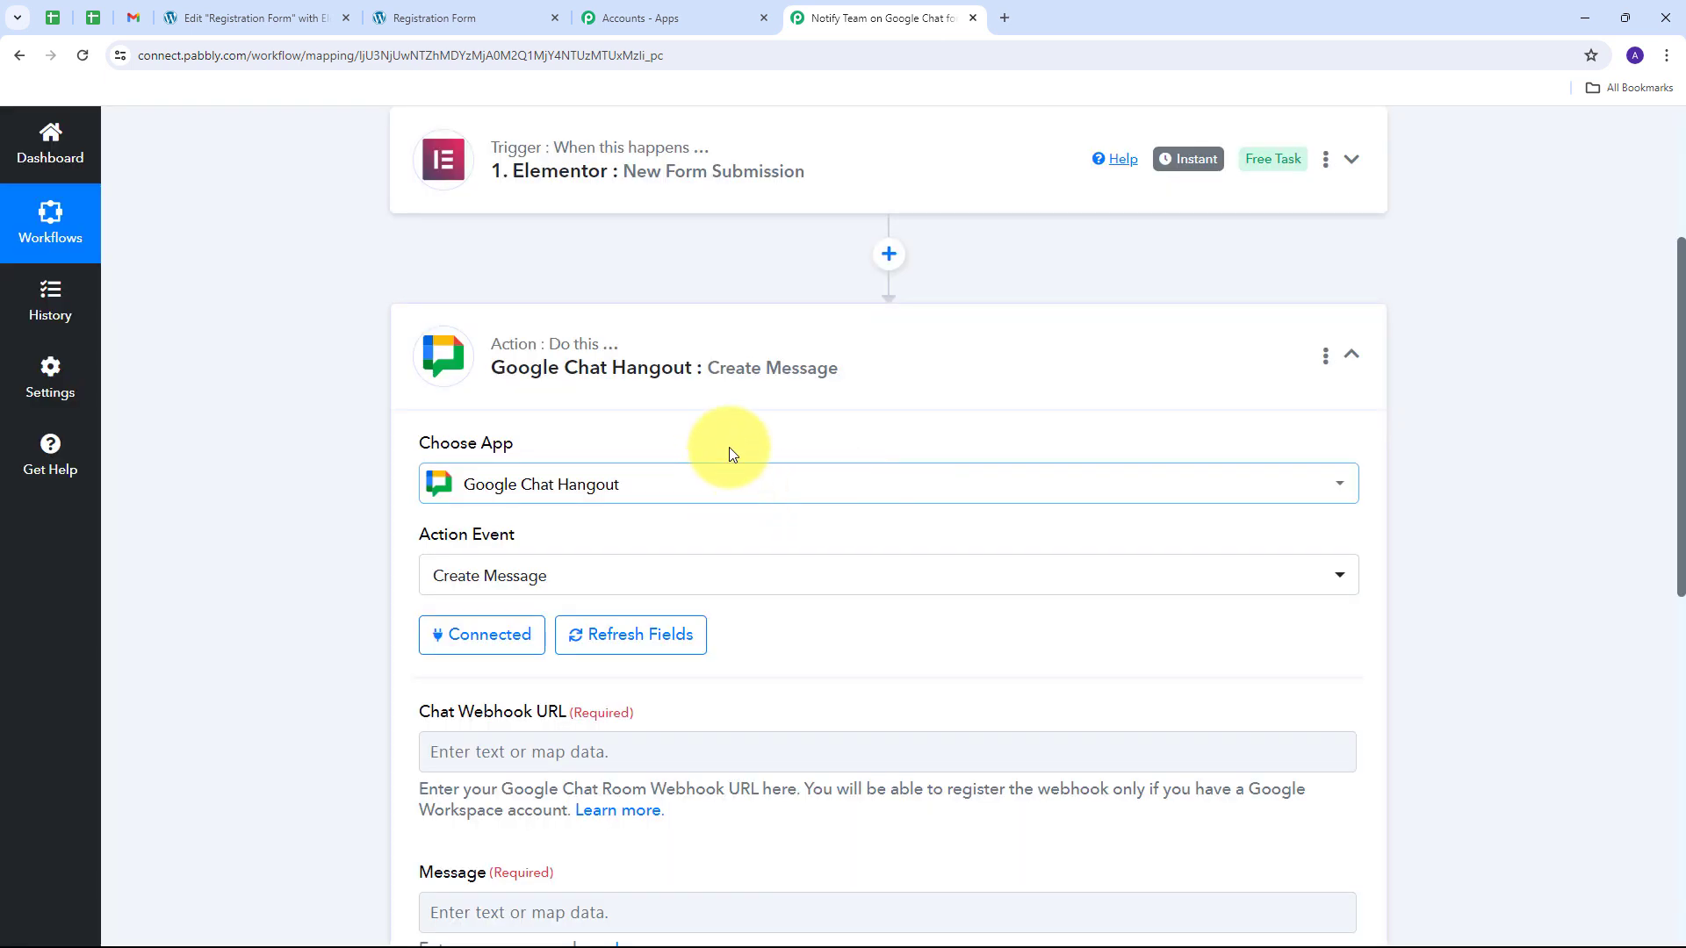
pyautogui.scroll(-3, 728, 446)
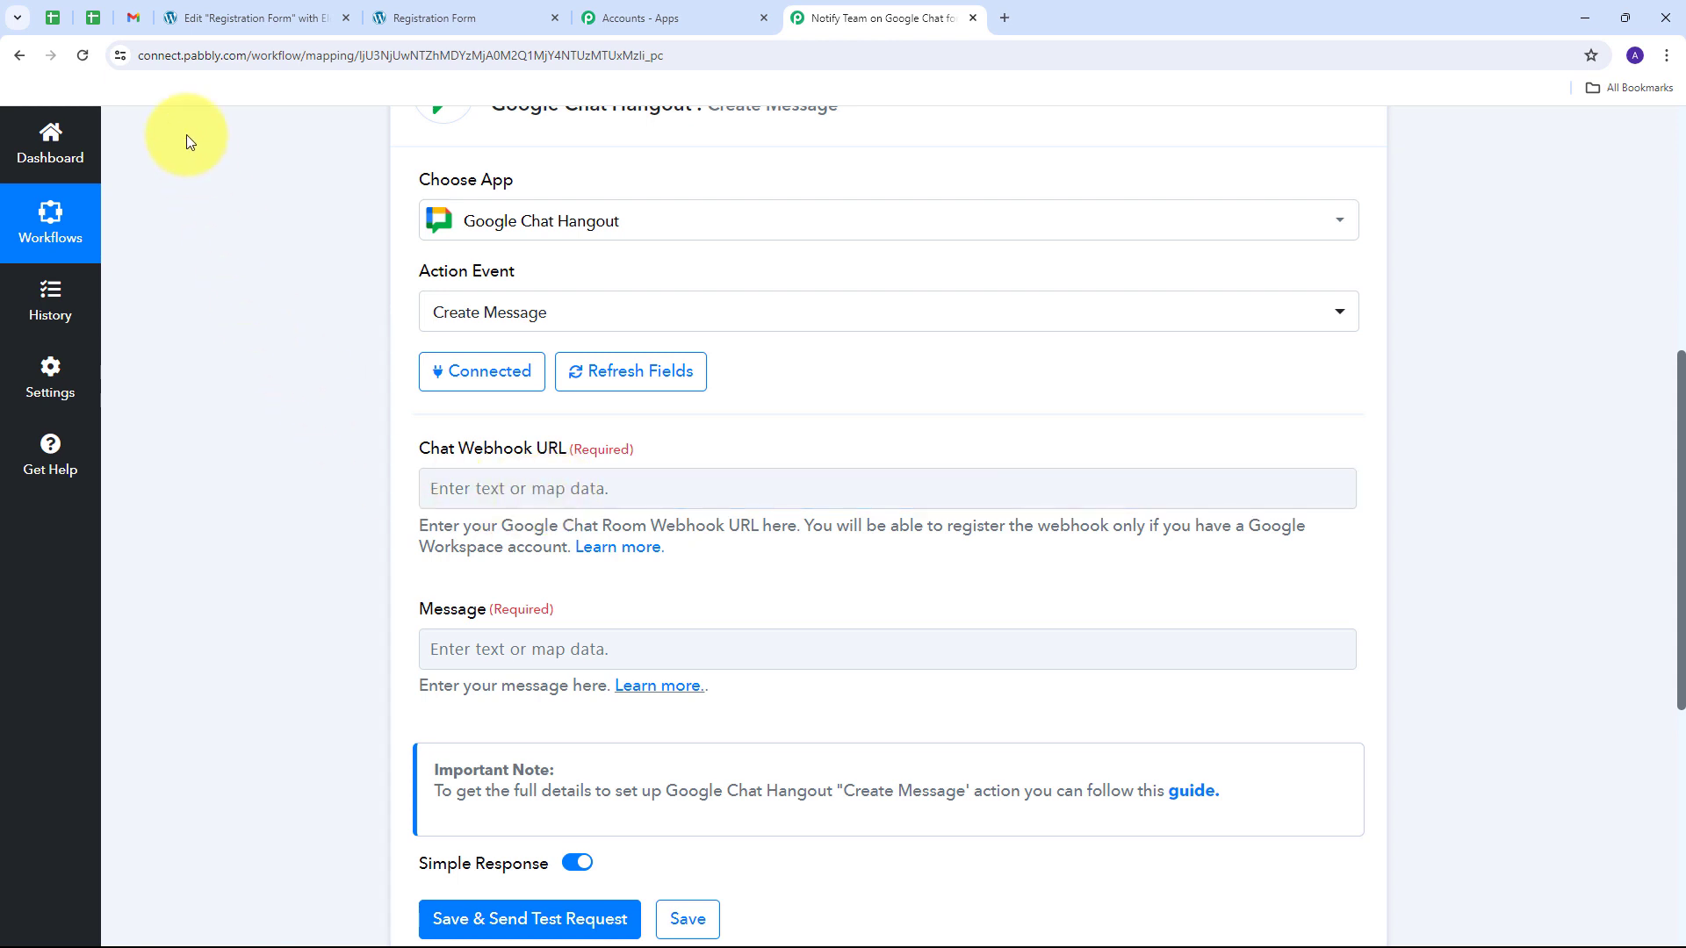
# Step: Open Apps & integrations for the PabConnect Team Google Chat space
pyautogui.click(133, 18)
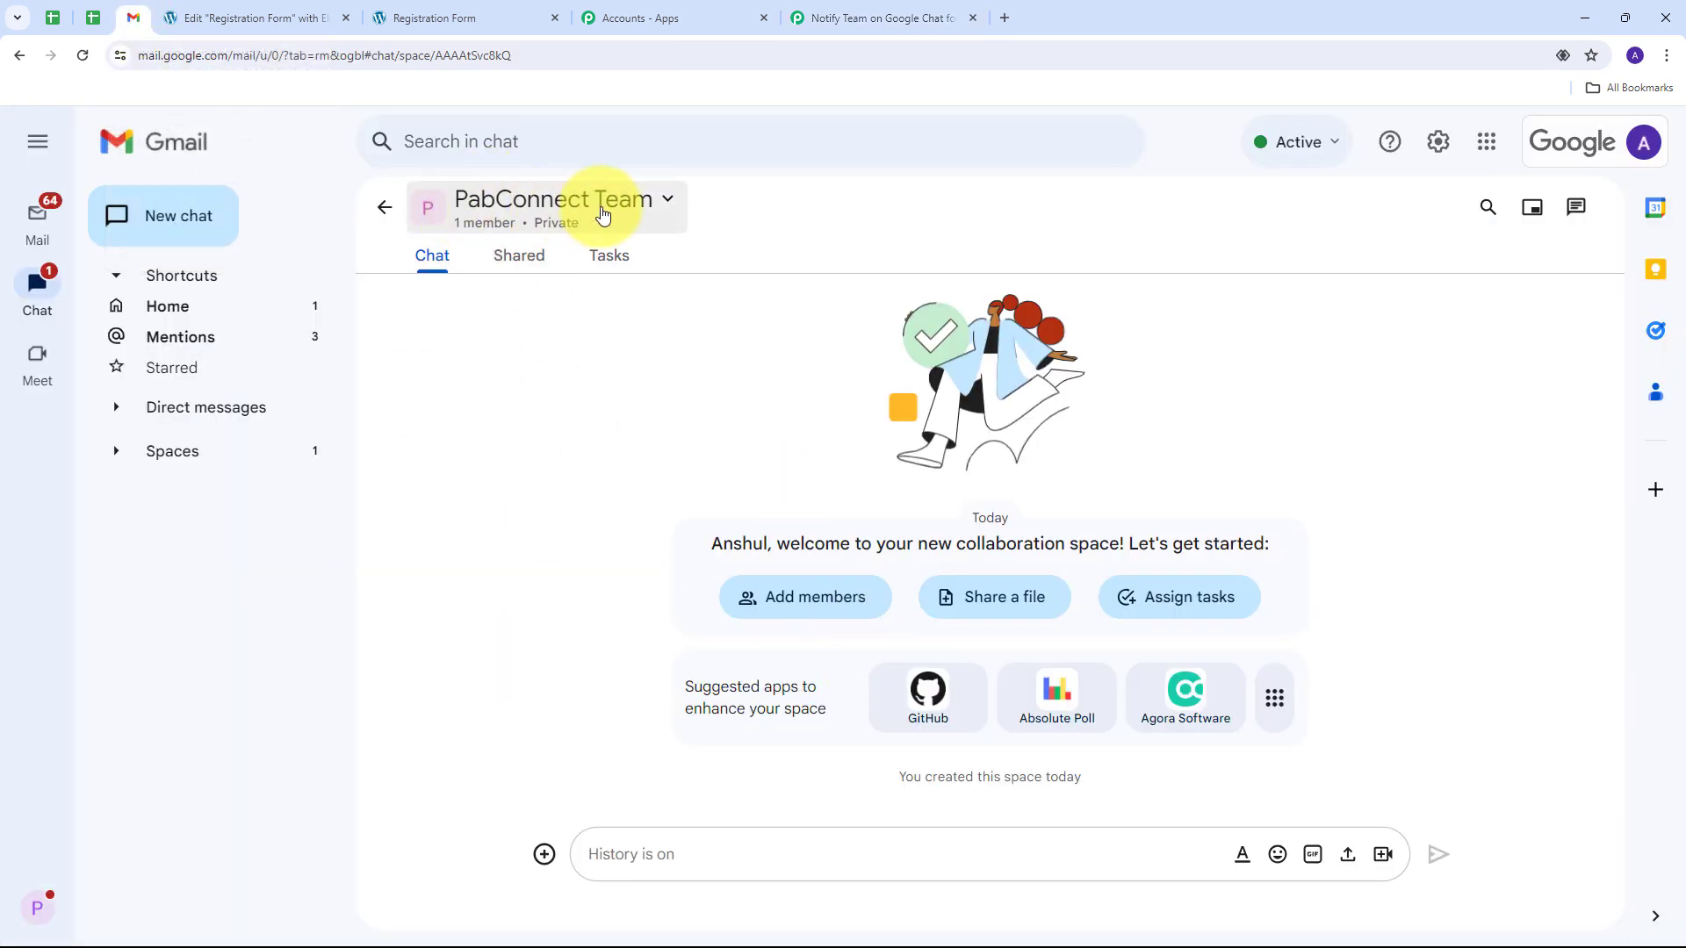
pyautogui.click(667, 207)
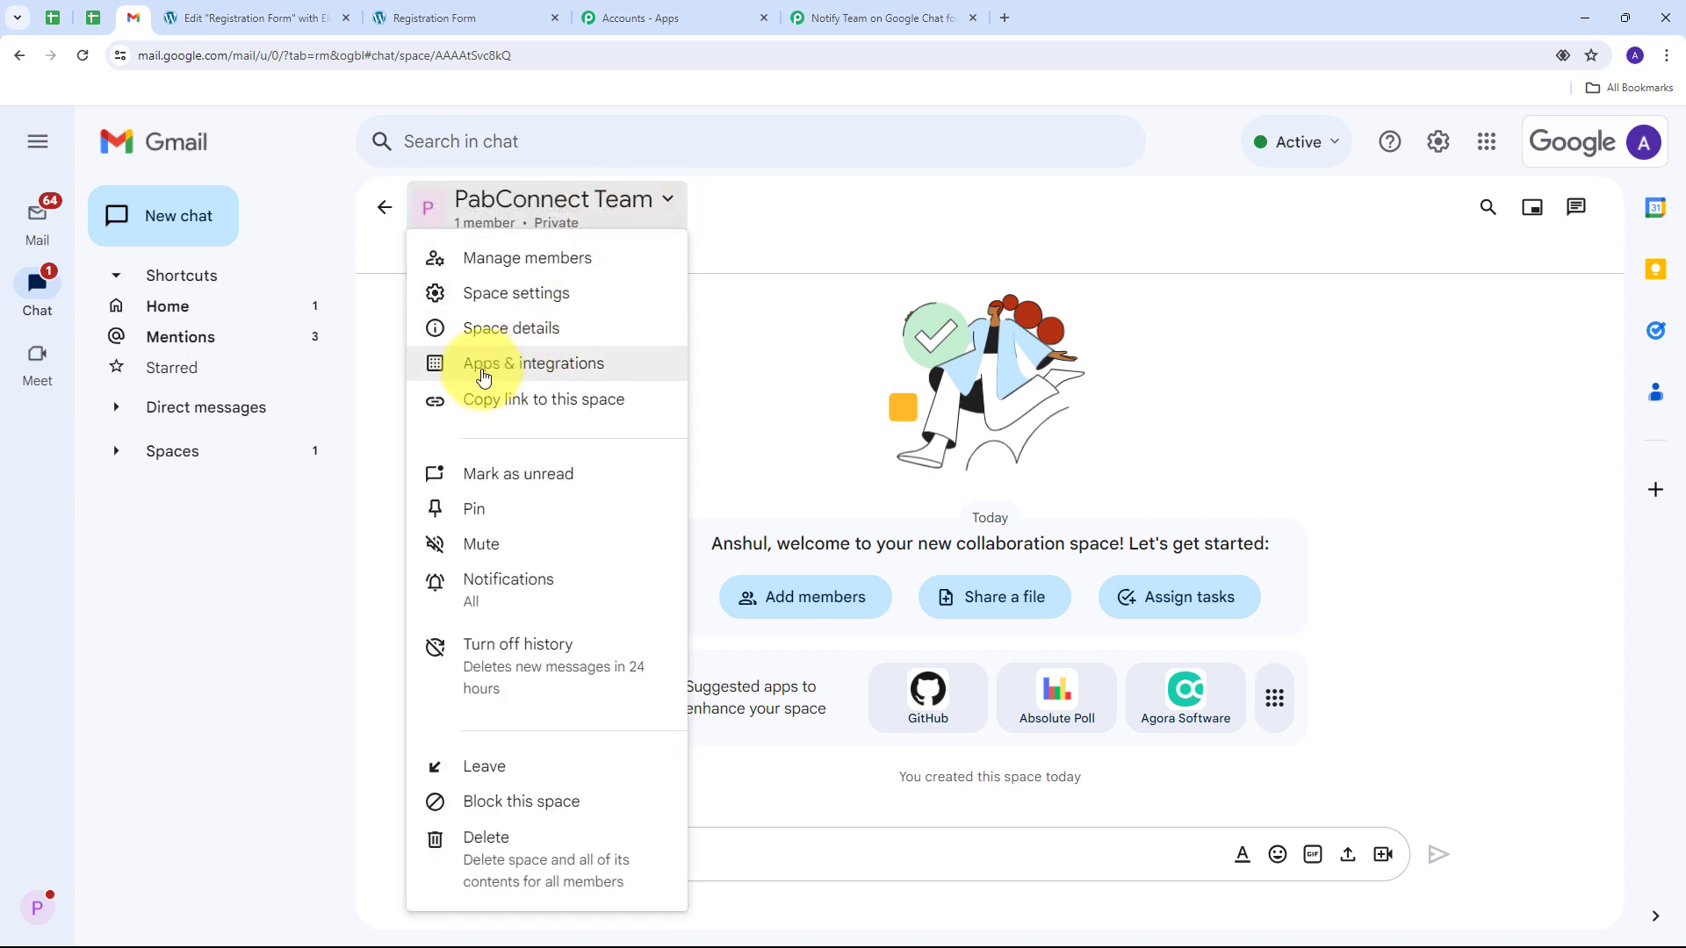
pyautogui.click(536, 379)
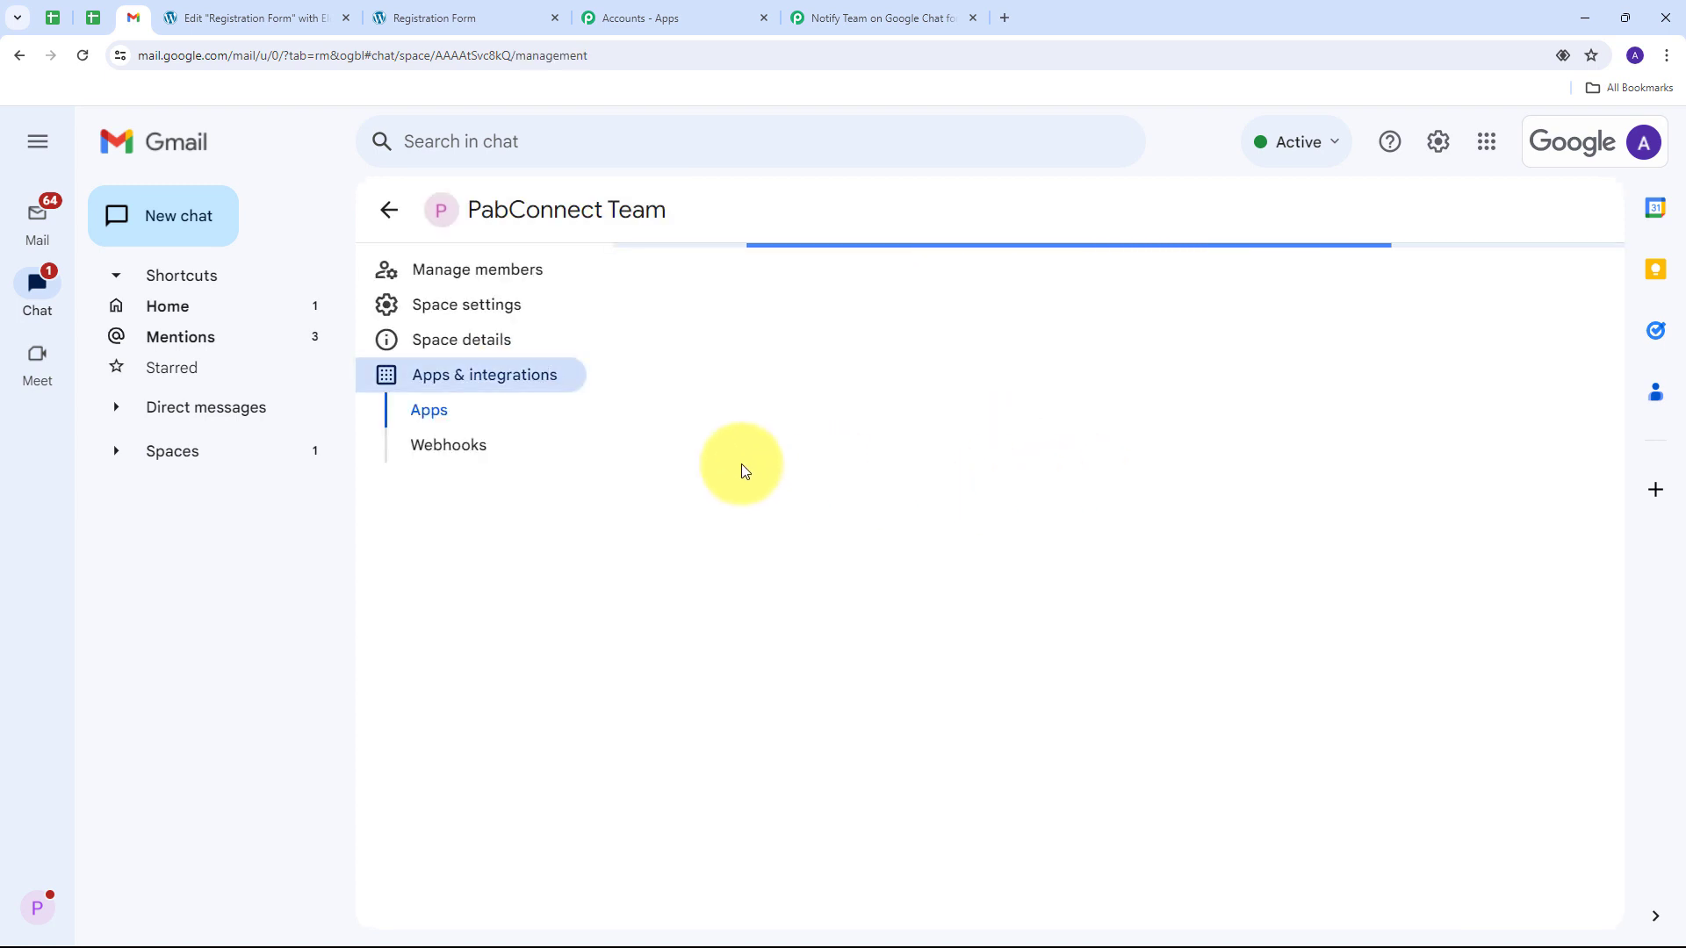
pyautogui.scroll(-1, 1003, 598)
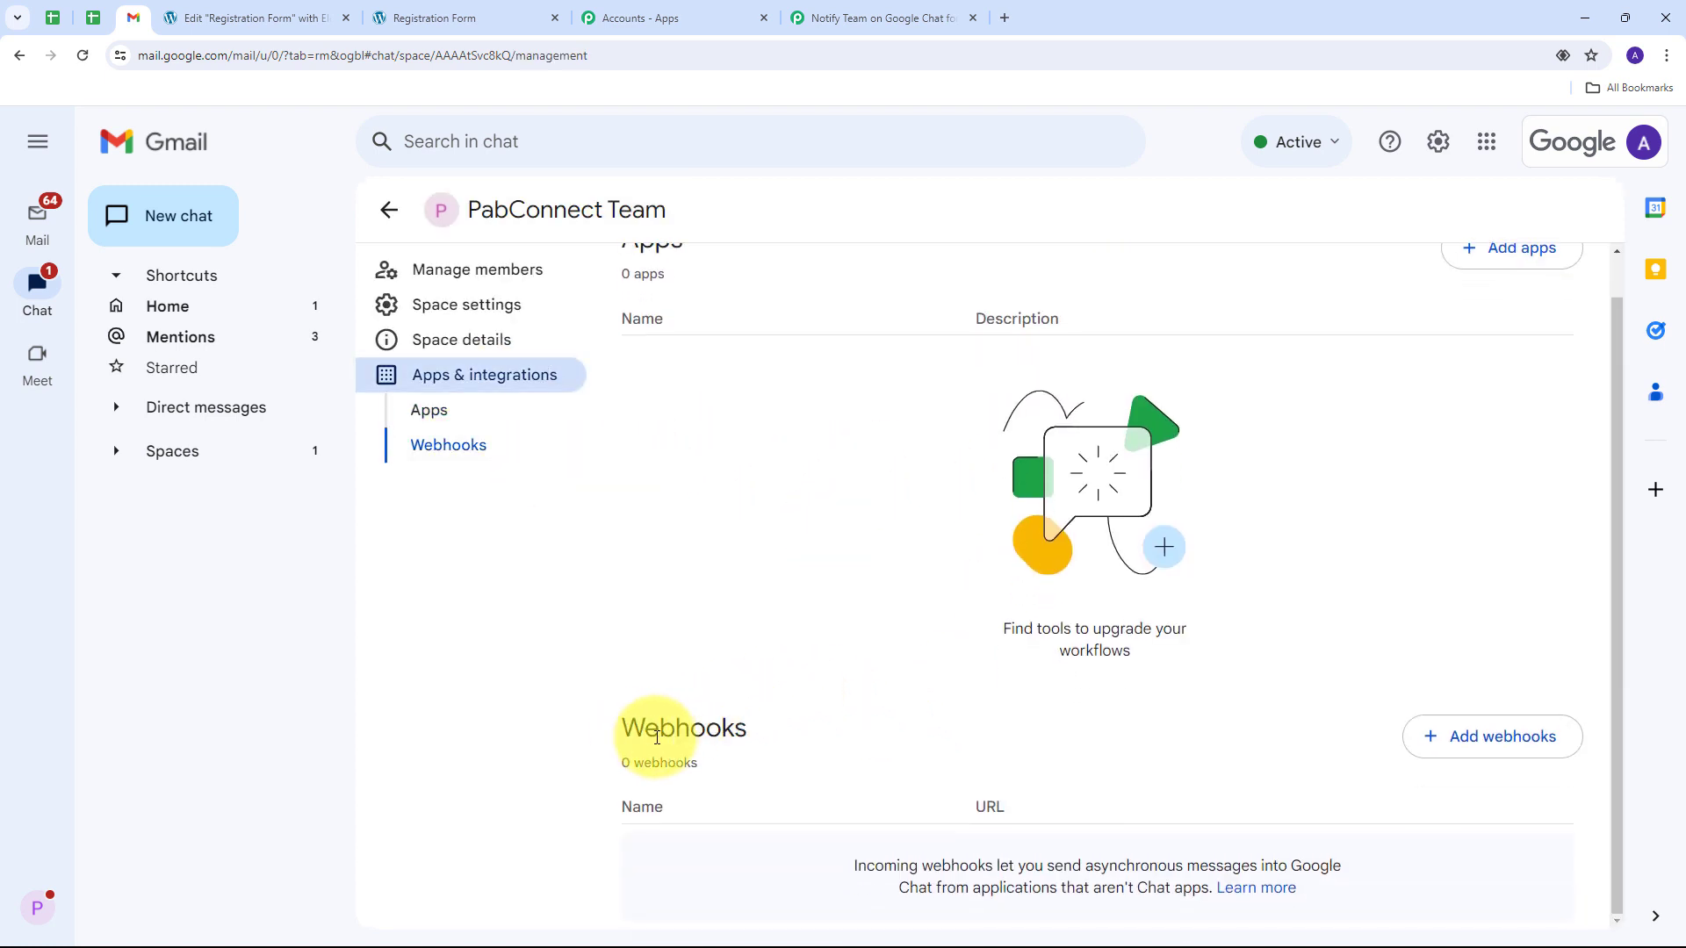
# Step: Add an incoming webhook named 'New Form Submission' and copy its link
pyautogui.click(1459, 745)
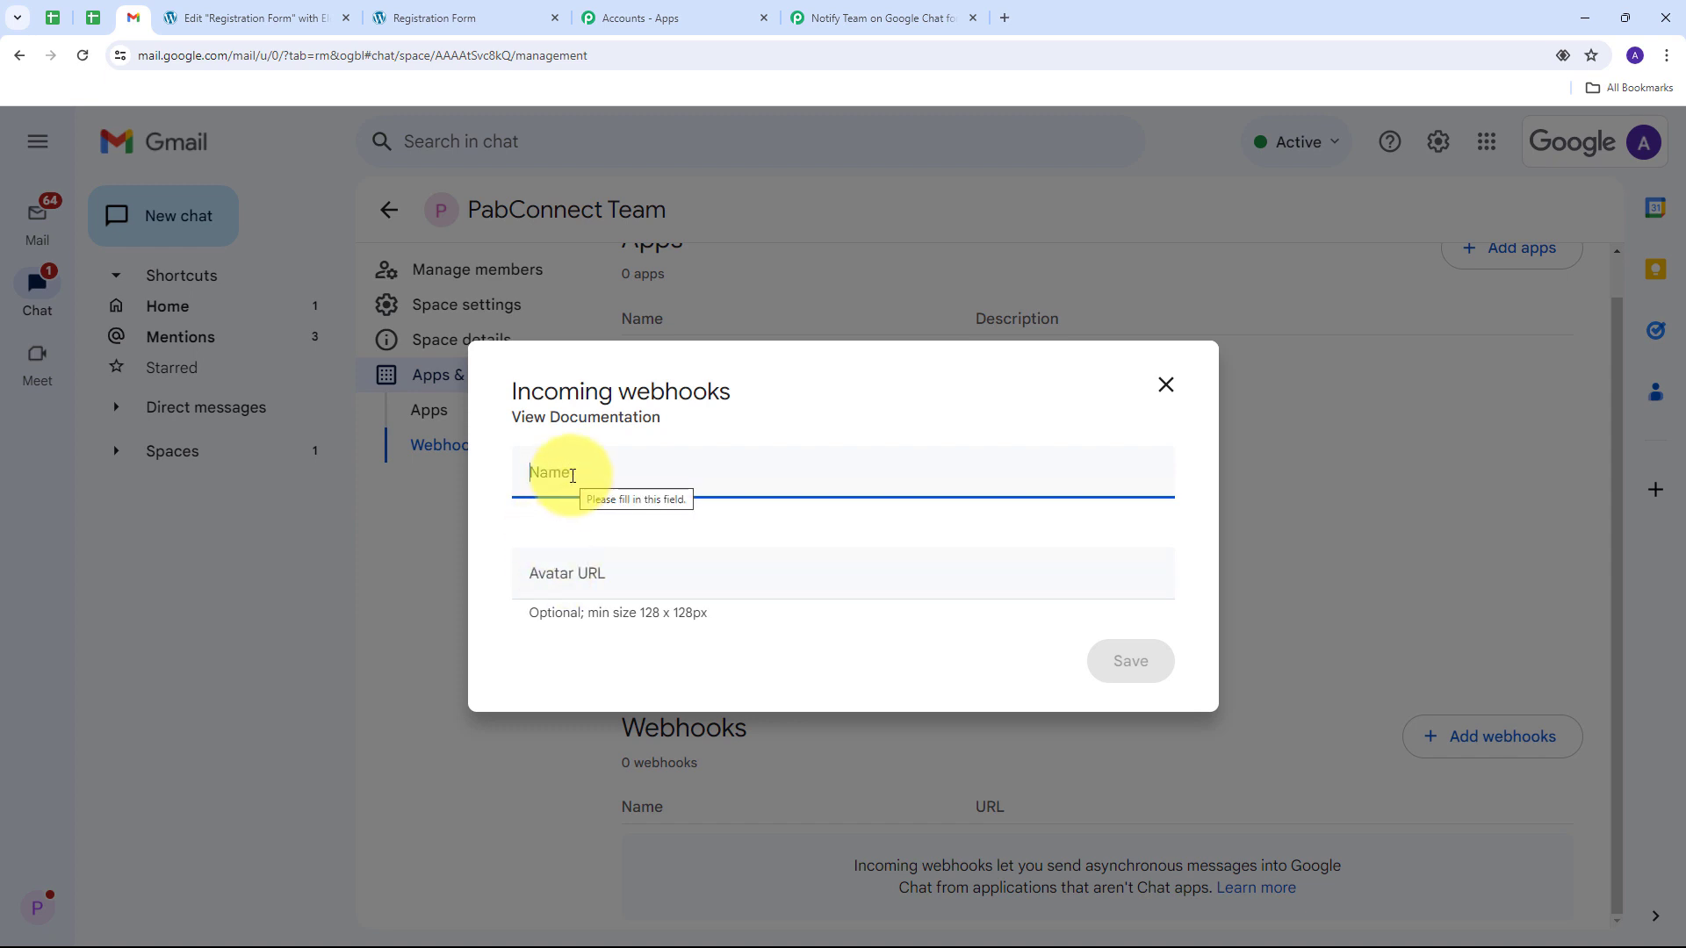
pyautogui.write('N')
pyautogui.write('ew Form Submission')
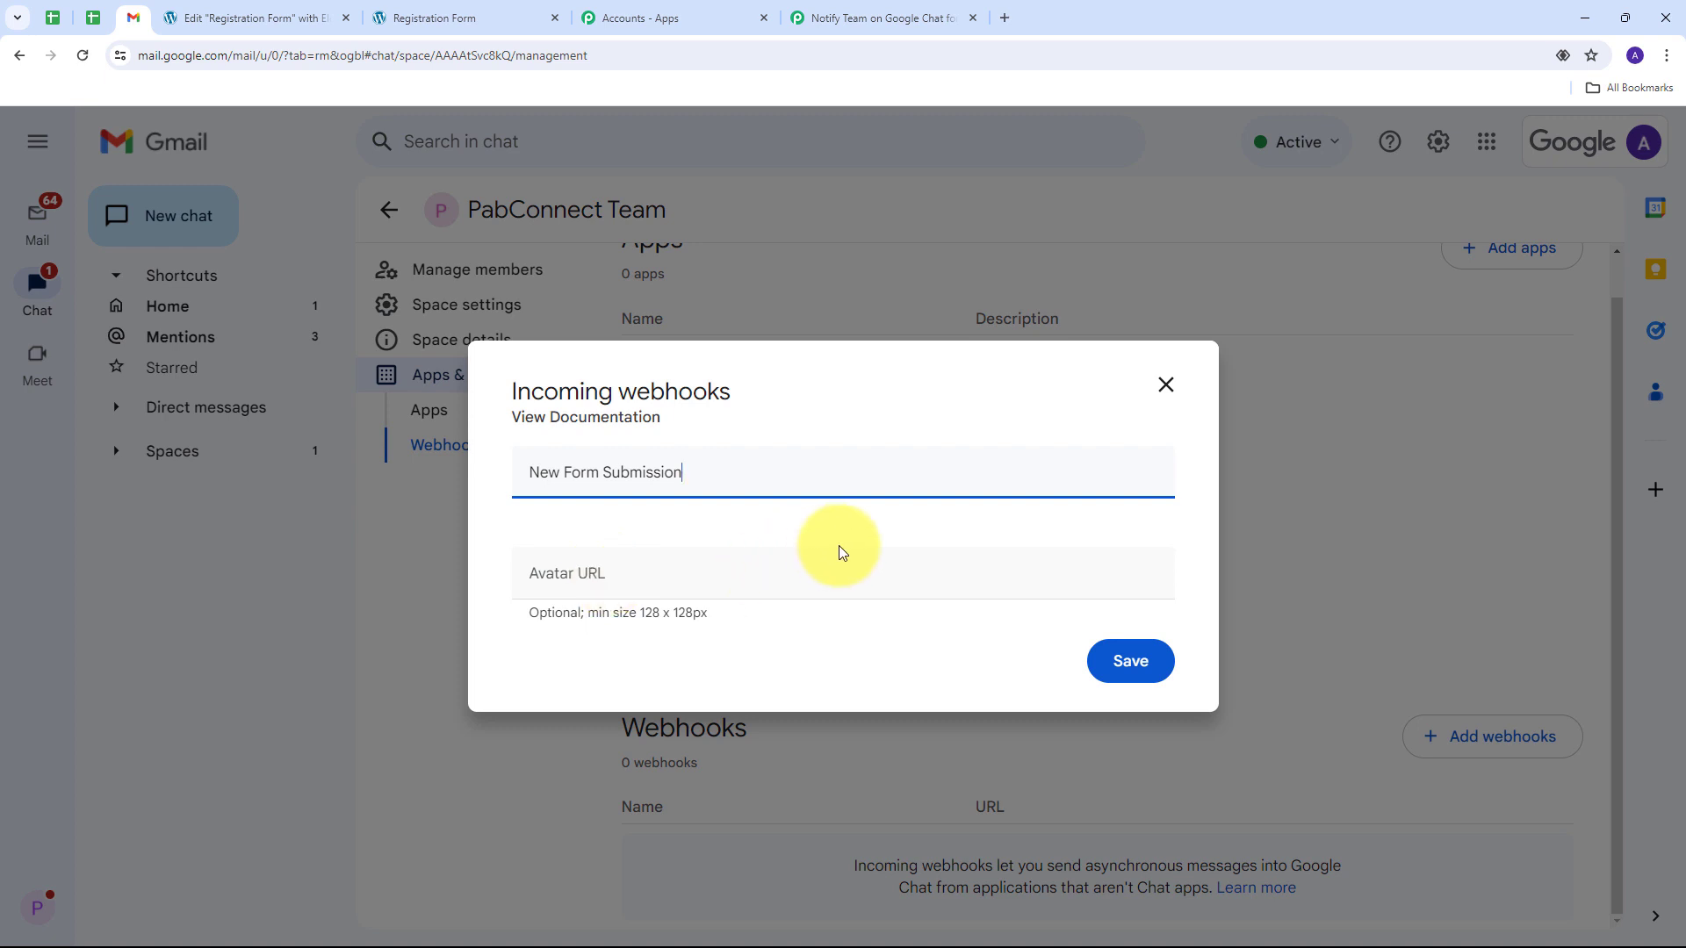
pyautogui.click(1135, 669)
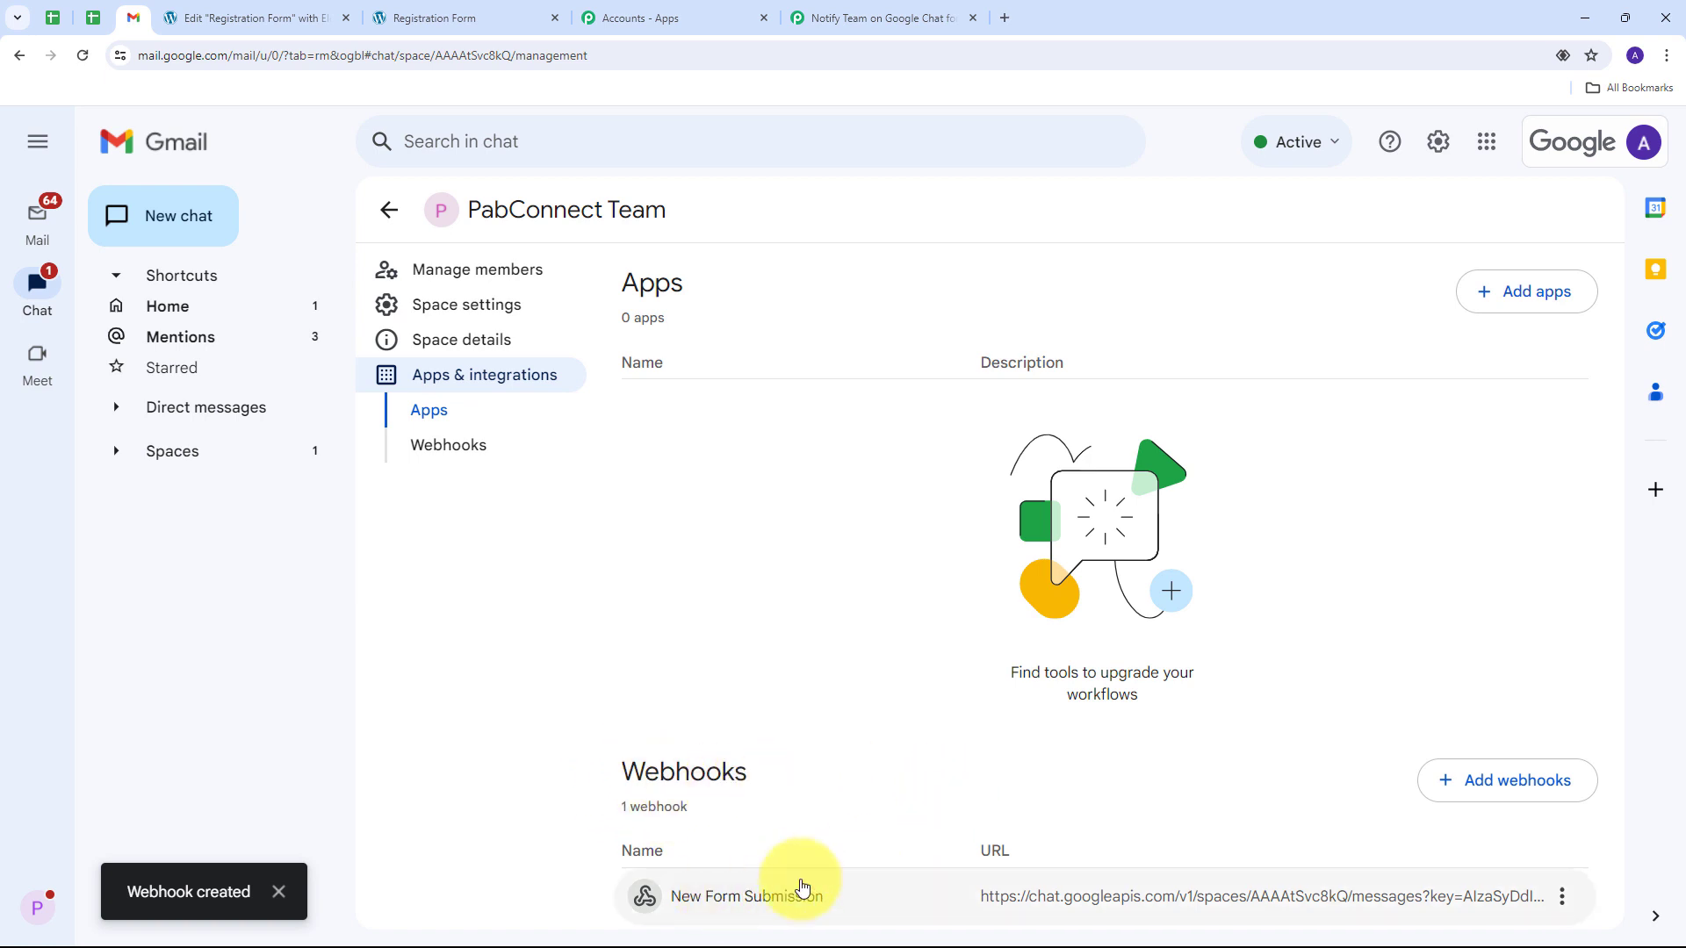
pyautogui.click(1563, 896)
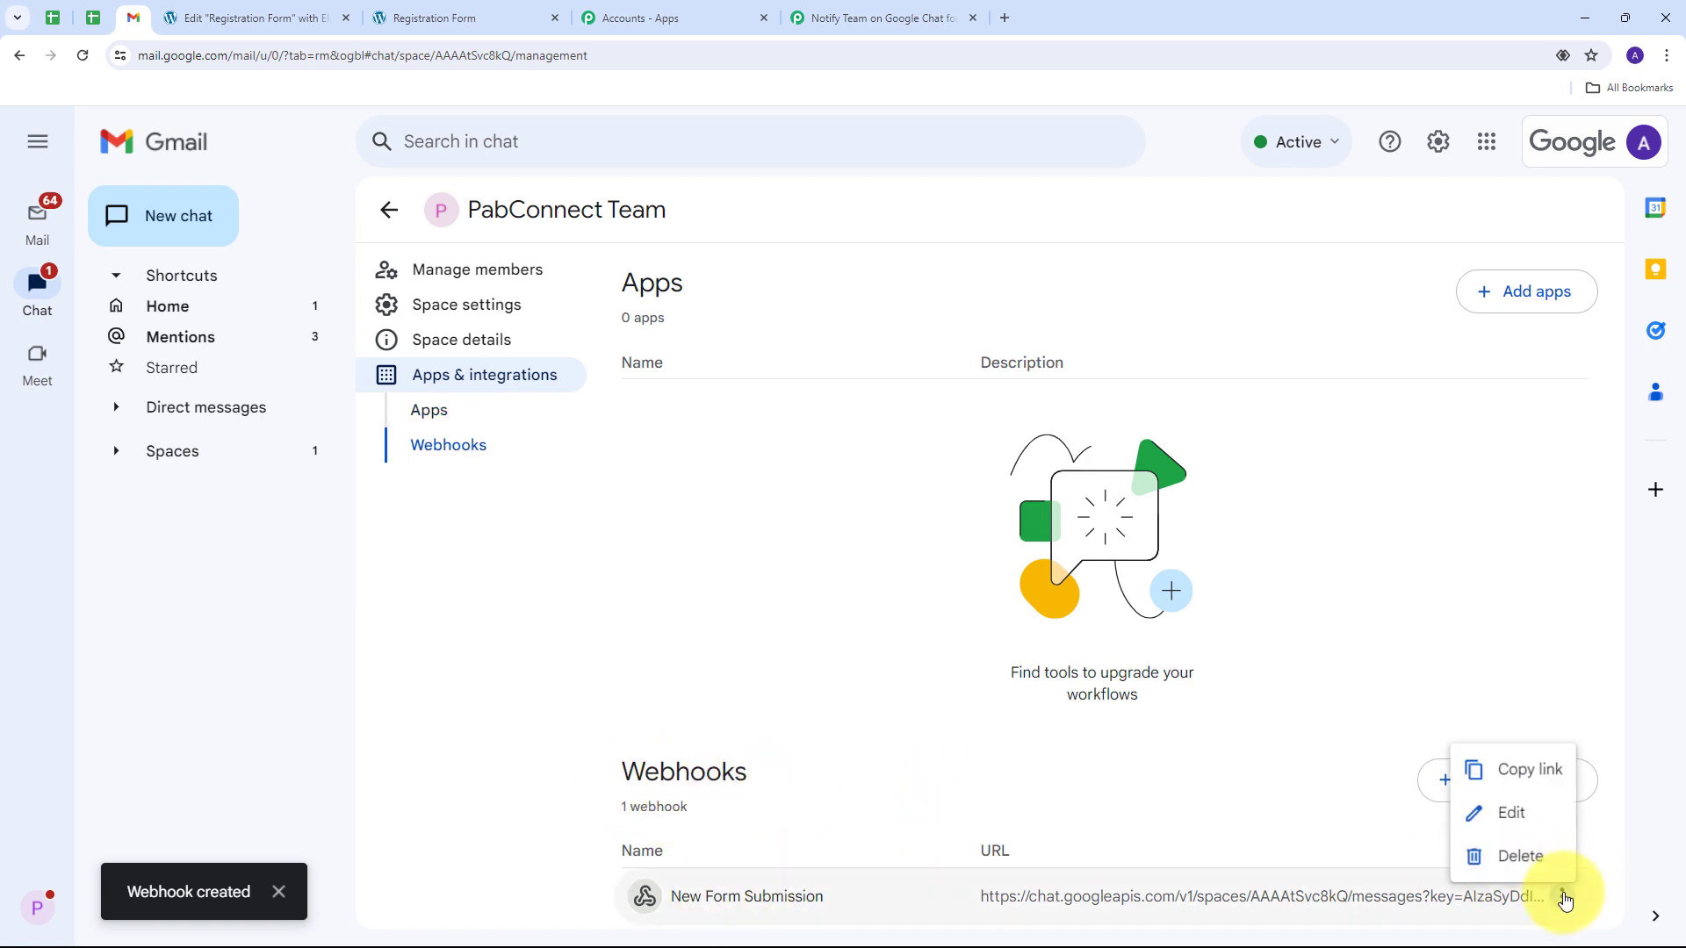
pyautogui.click(1517, 779)
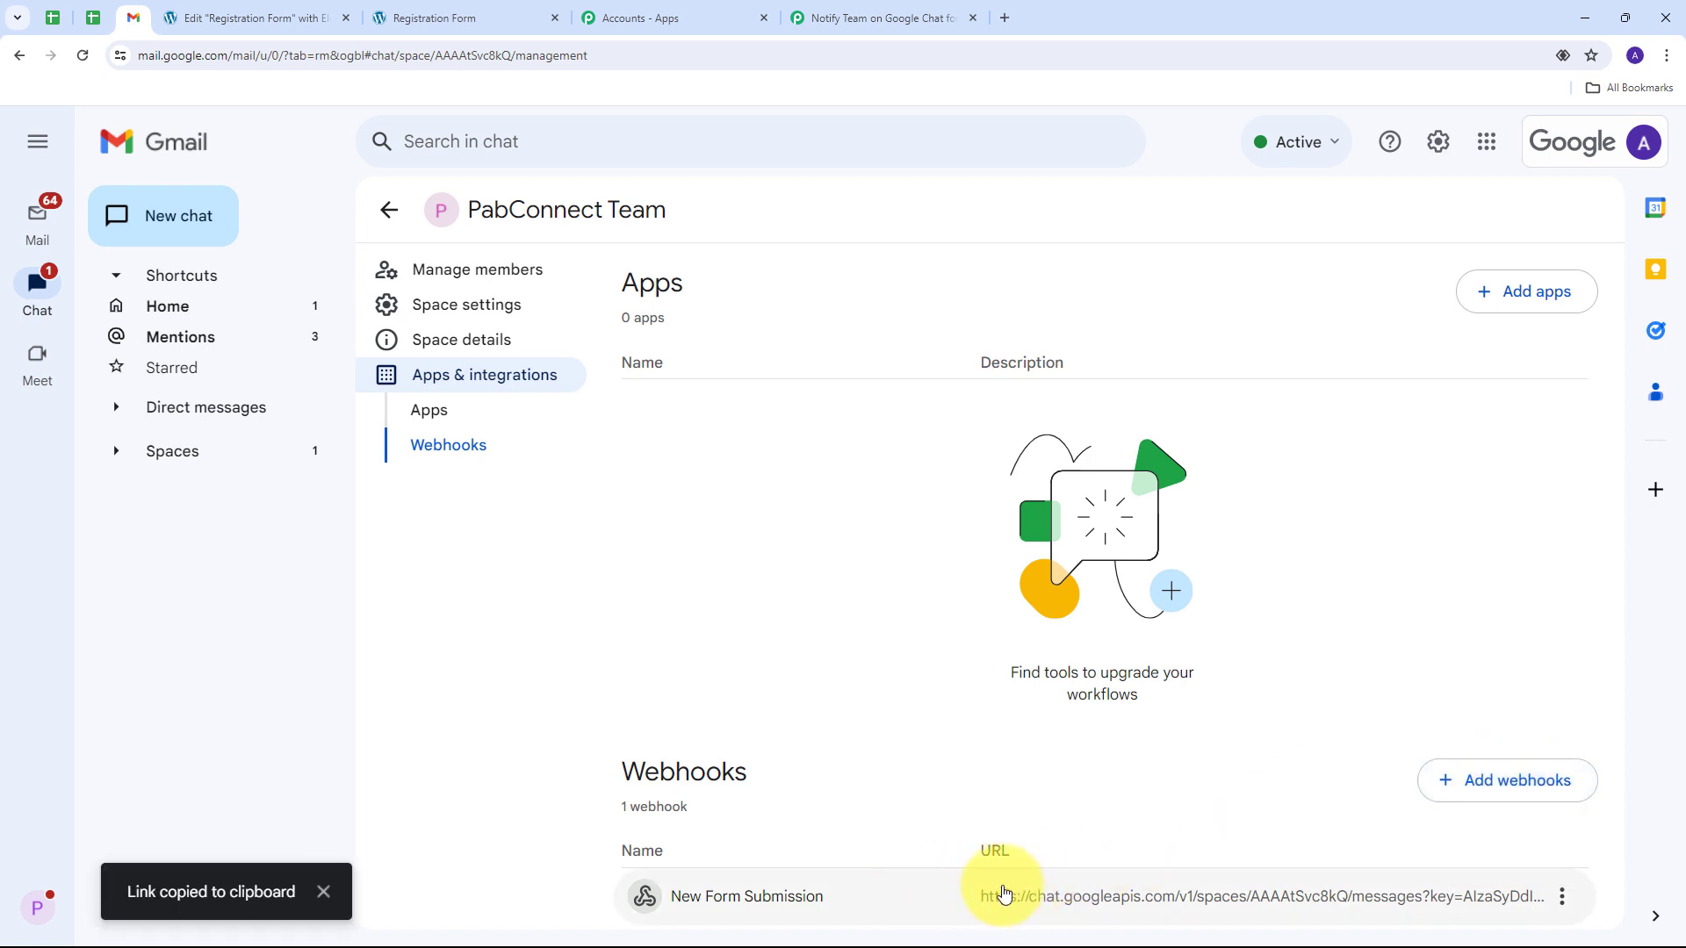
# Step: Paste the copied Google Chat webhook URL into the Chat Webhook URL field
pyautogui.click(878, 18)
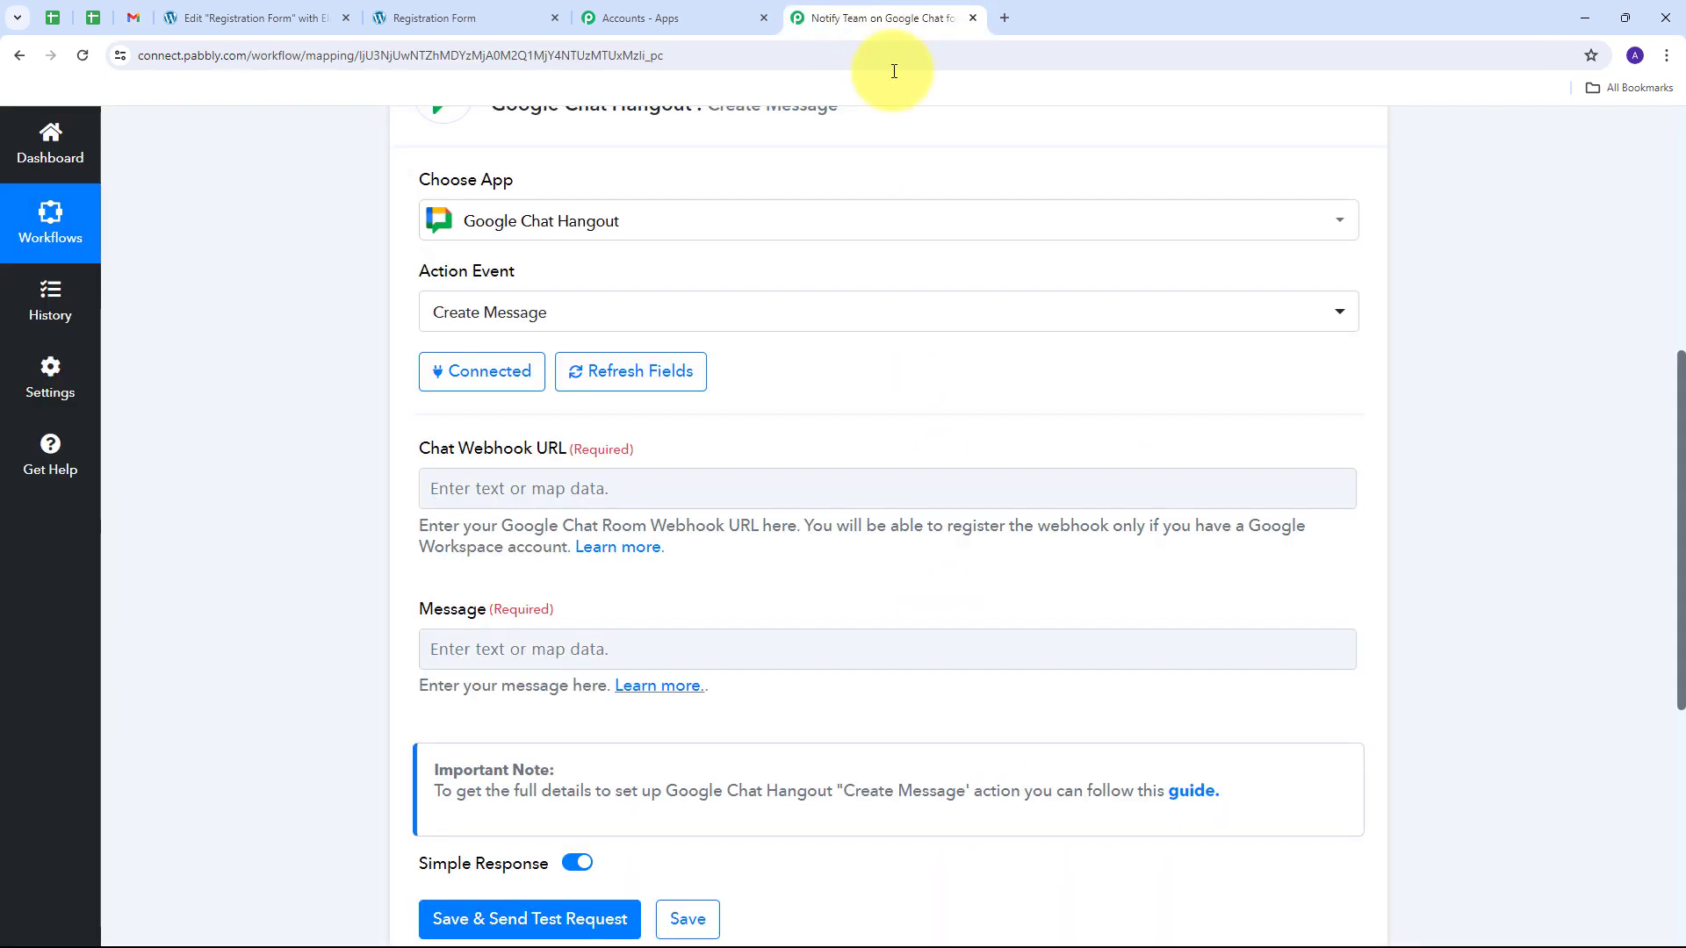
pyautogui.click(485, 490)
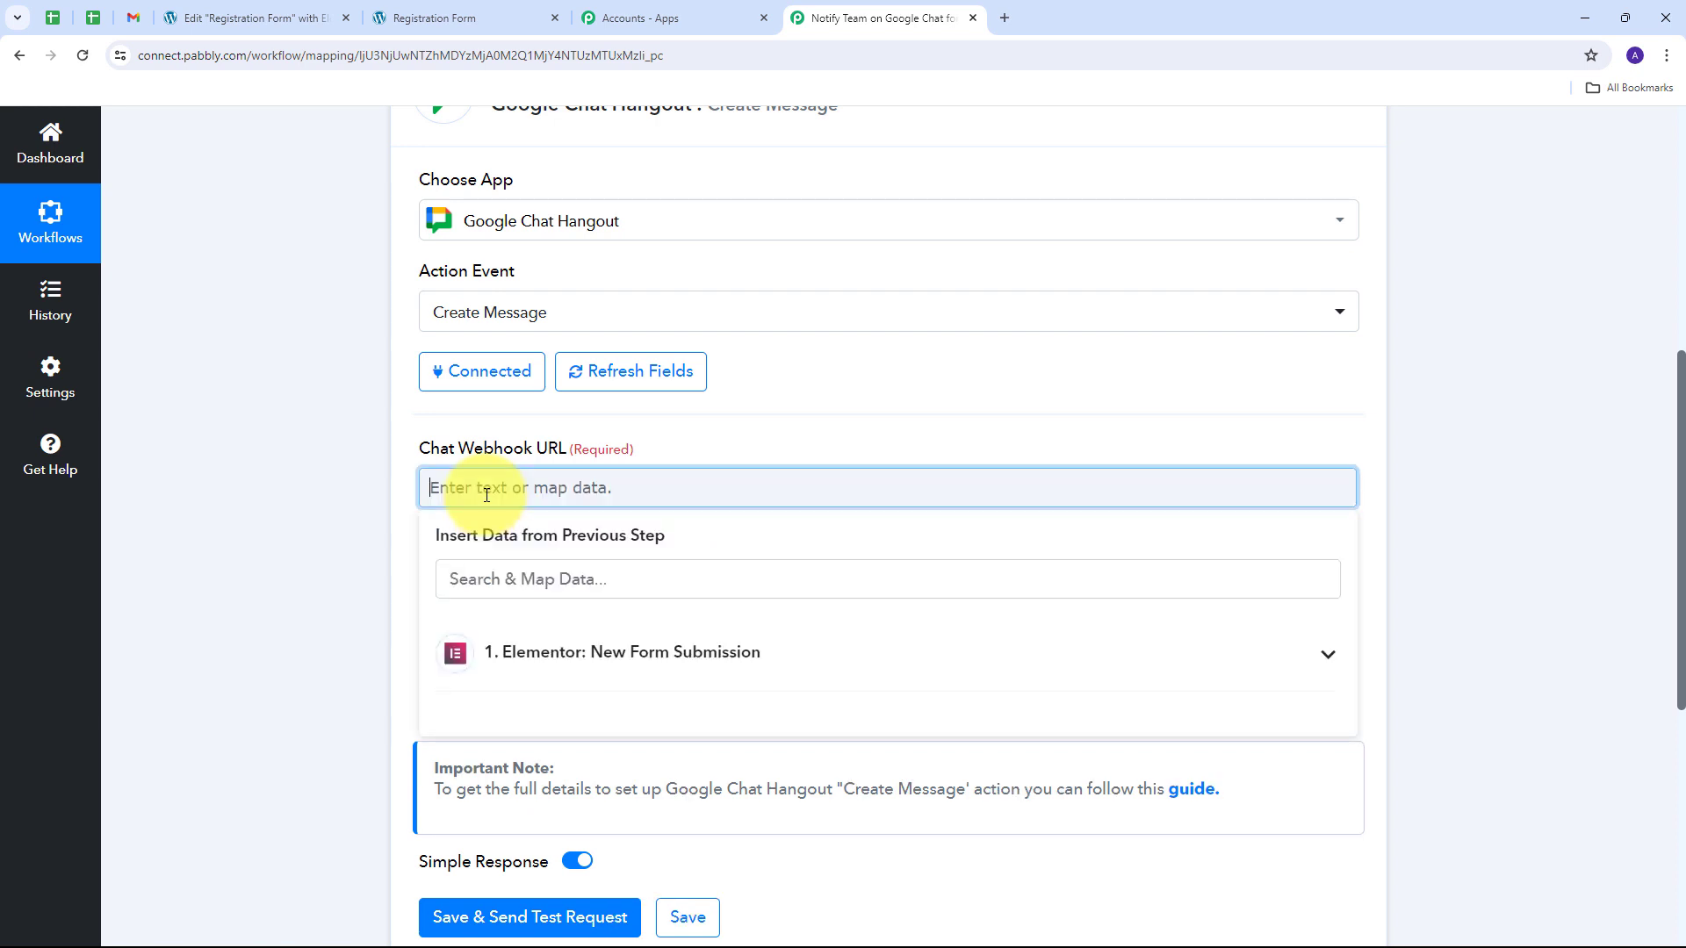
pyautogui.hotkey('ctrl', 'v')
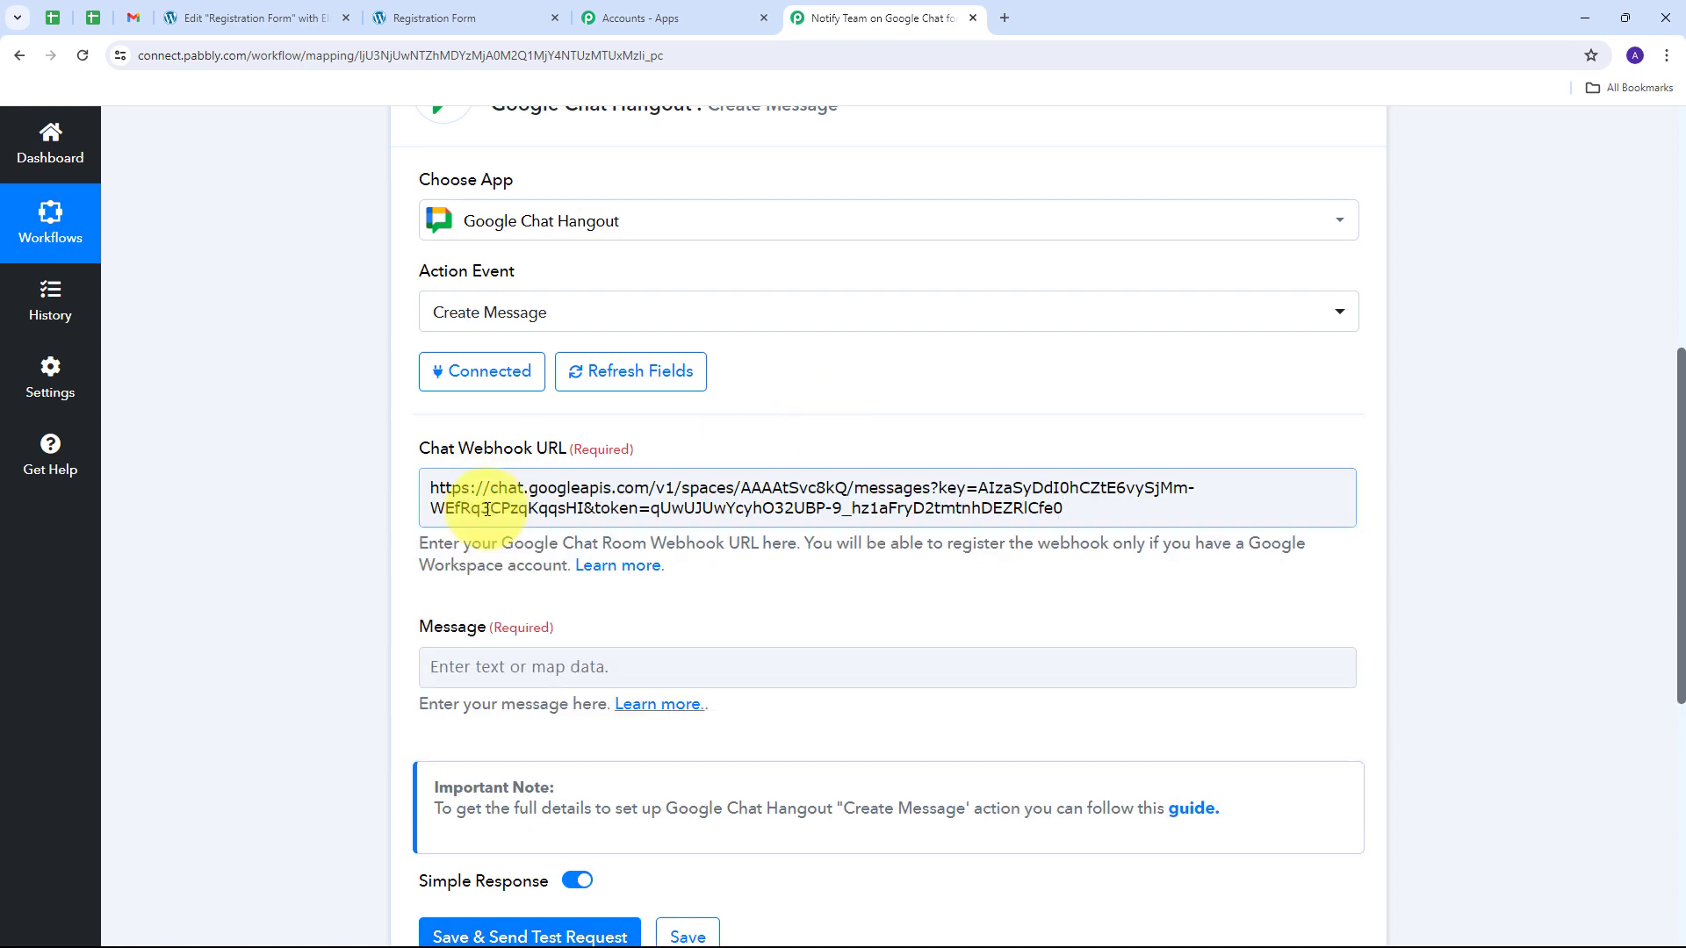
pyautogui.scroll(-2, 439, 501)
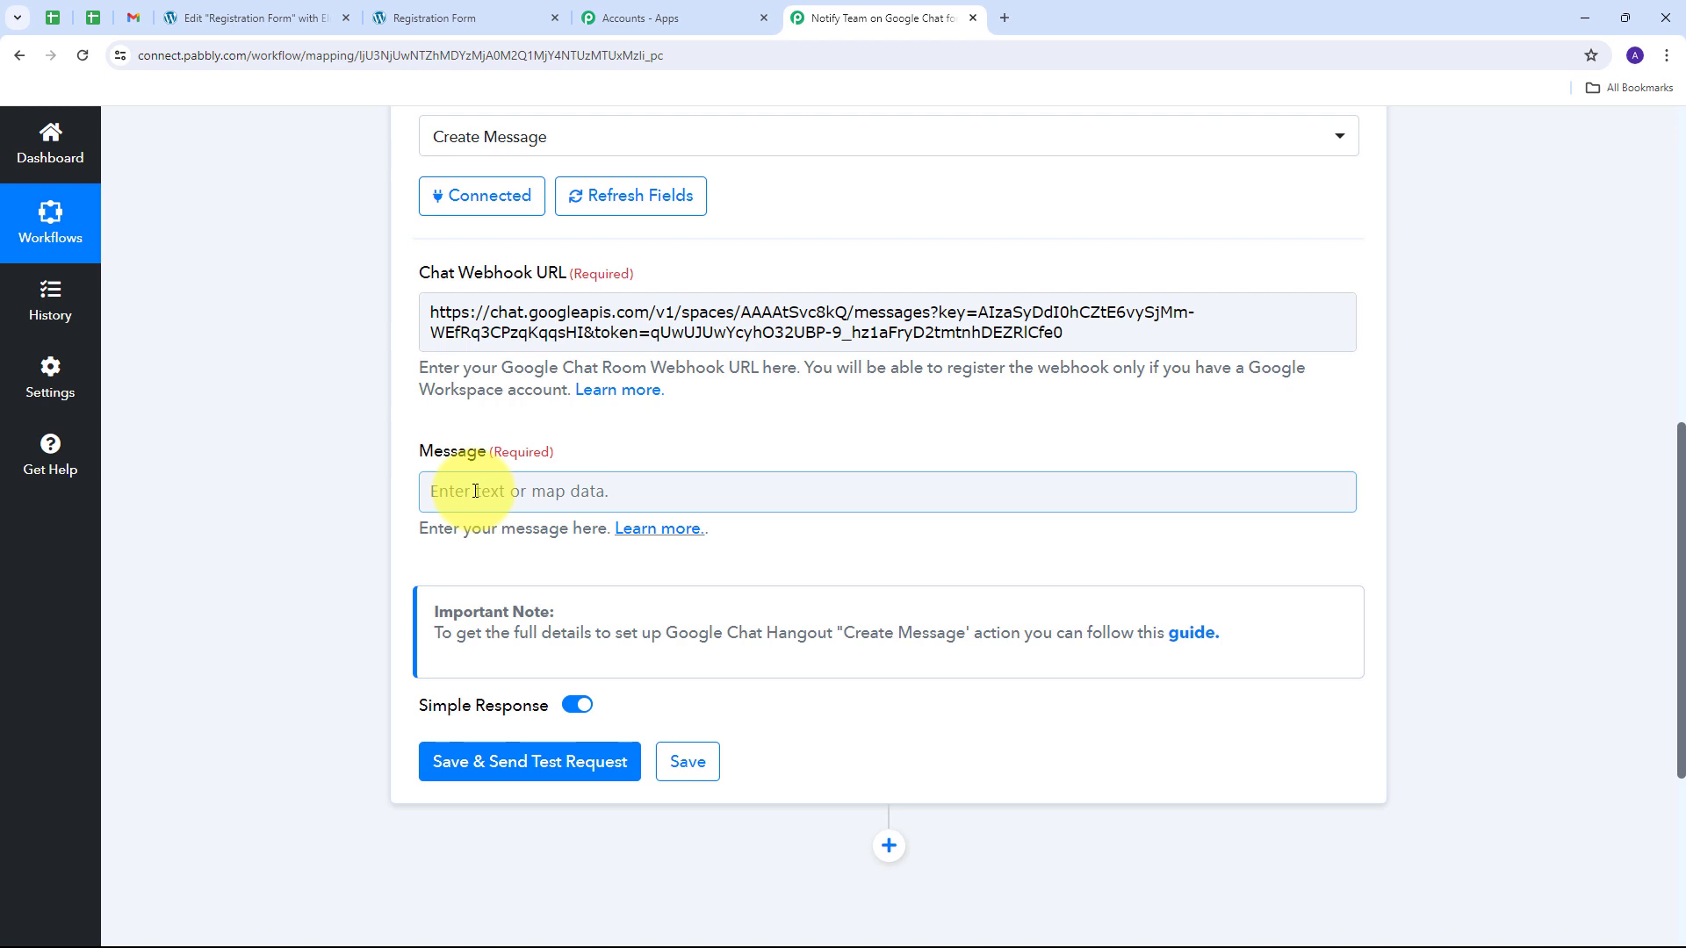
# Step: Paste the Hello Team message and map First Name and Last Name after Name:
pyautogui.click(475, 491)
pyautogui.hotkey('ctrl', 'v')
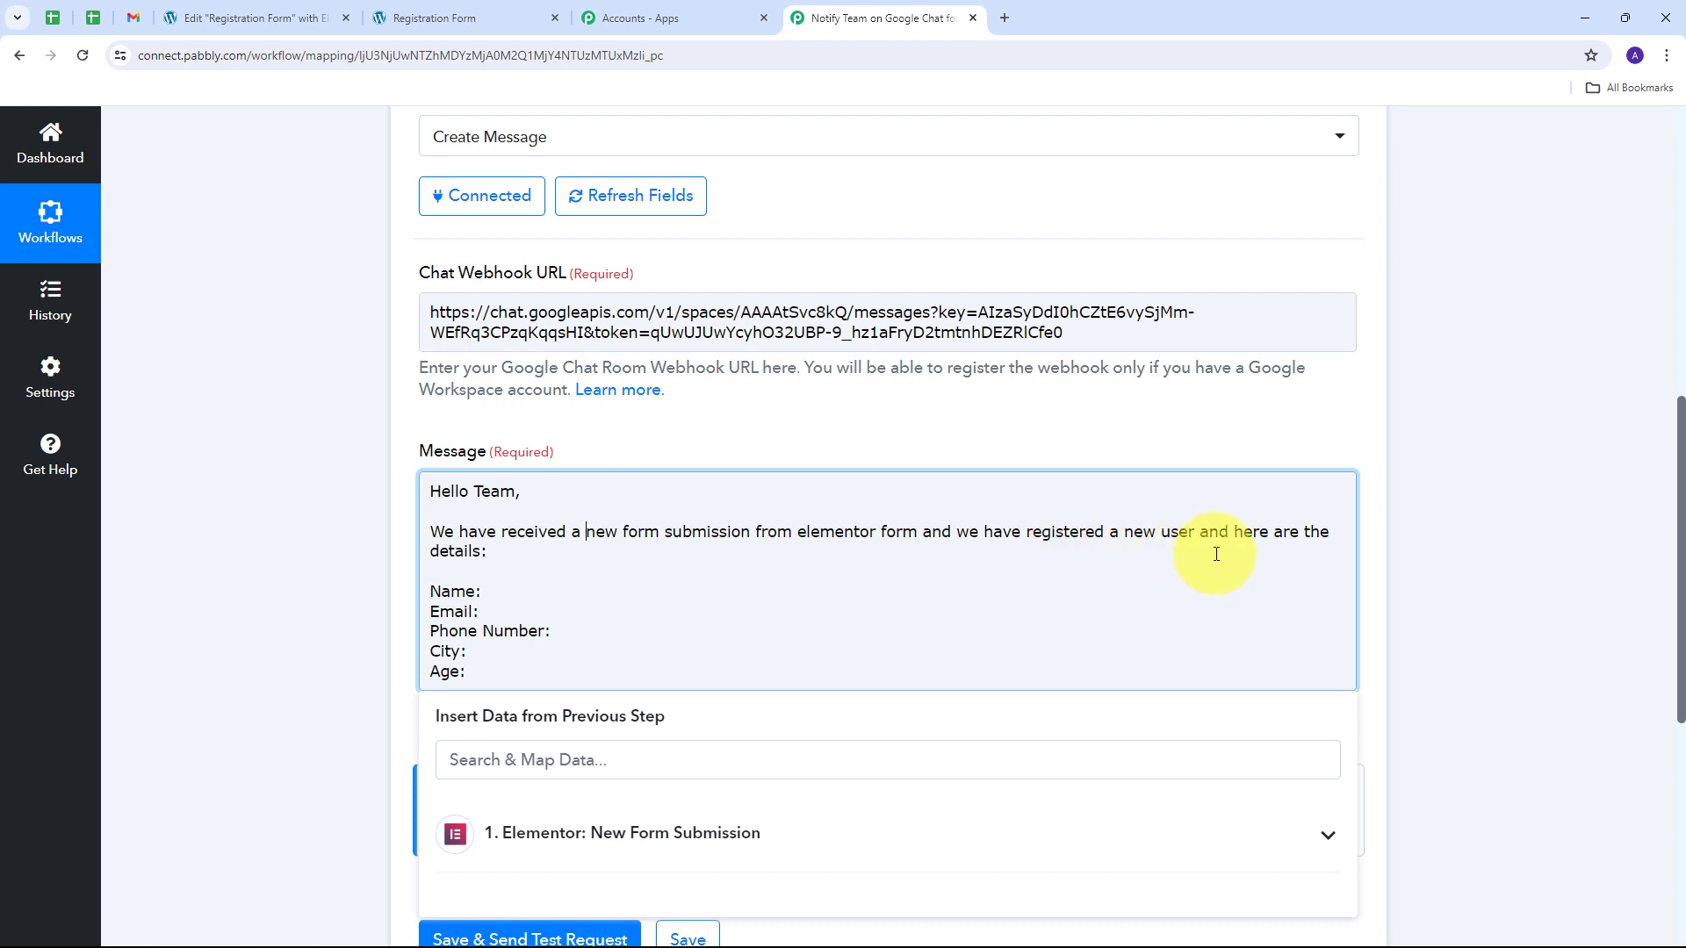
pyautogui.scroll(-1, 539, 501)
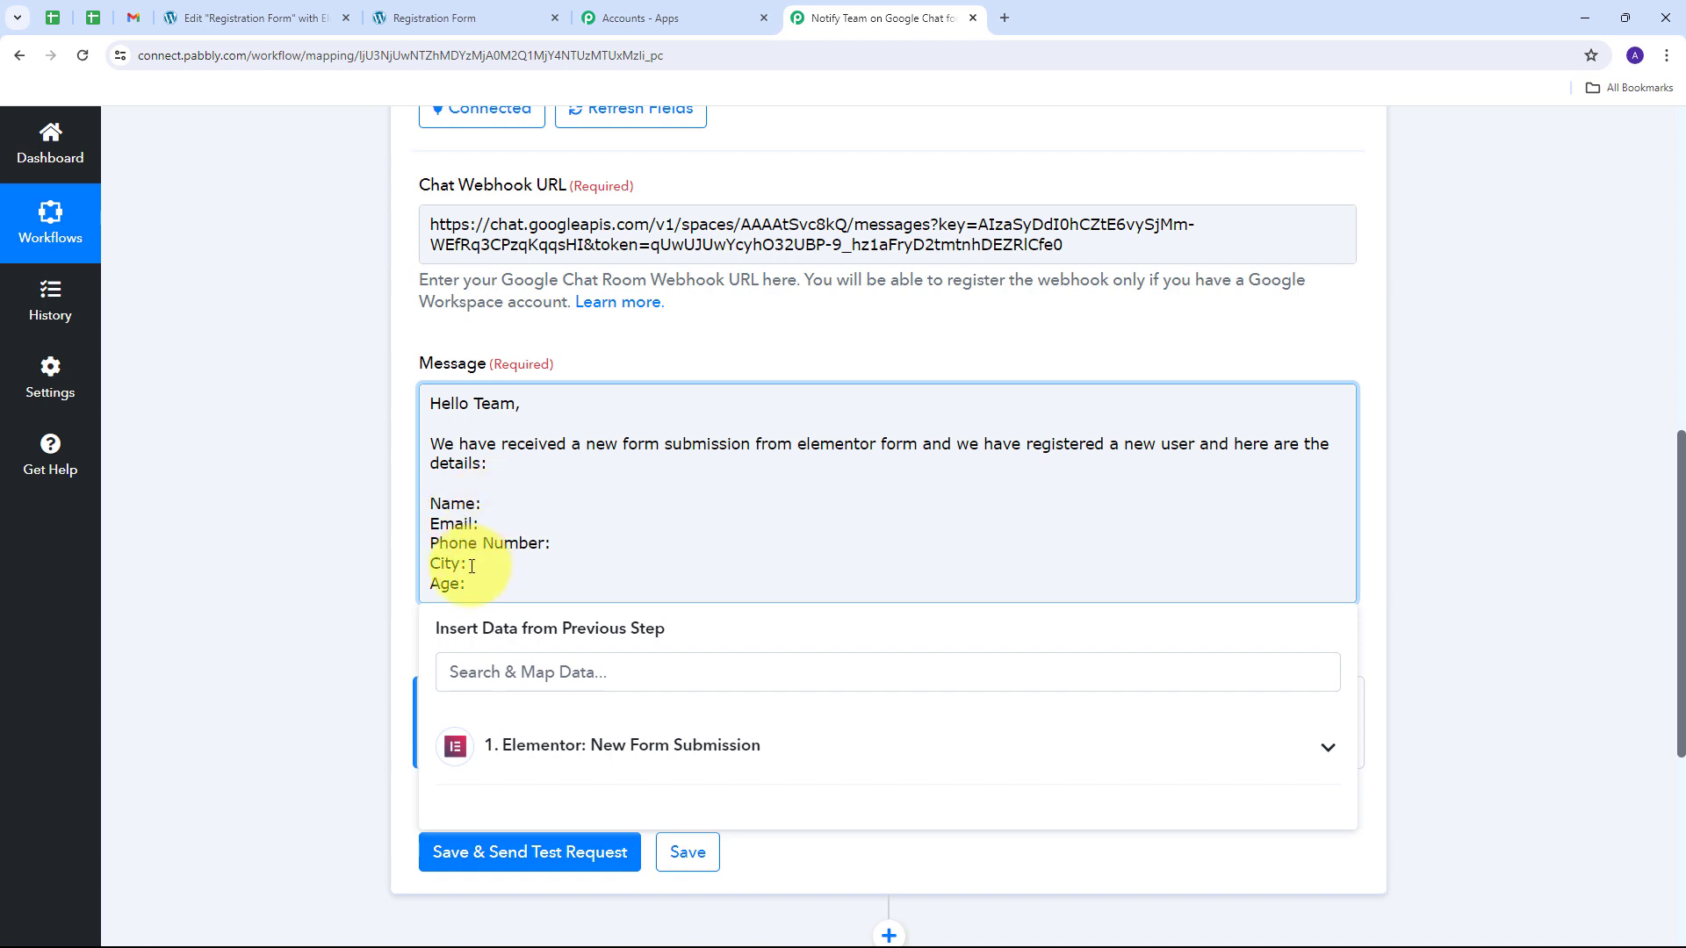
pyautogui.click(507, 508)
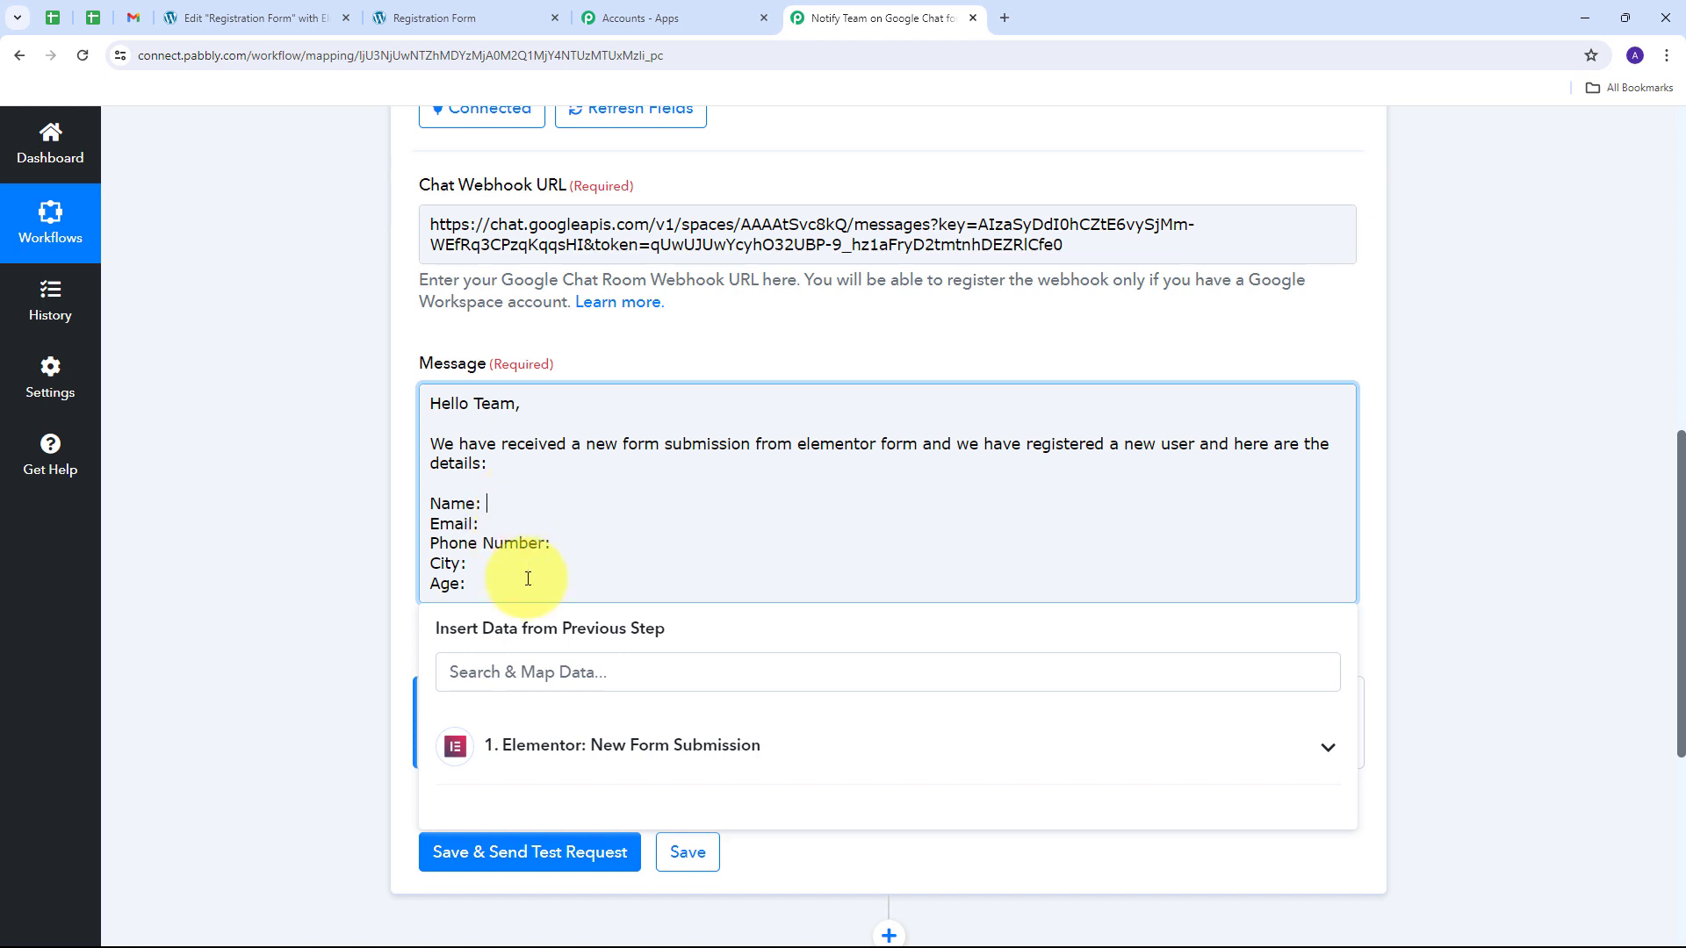
pyautogui.click(963, 747)
pyautogui.scroll(-1, 694, 584)
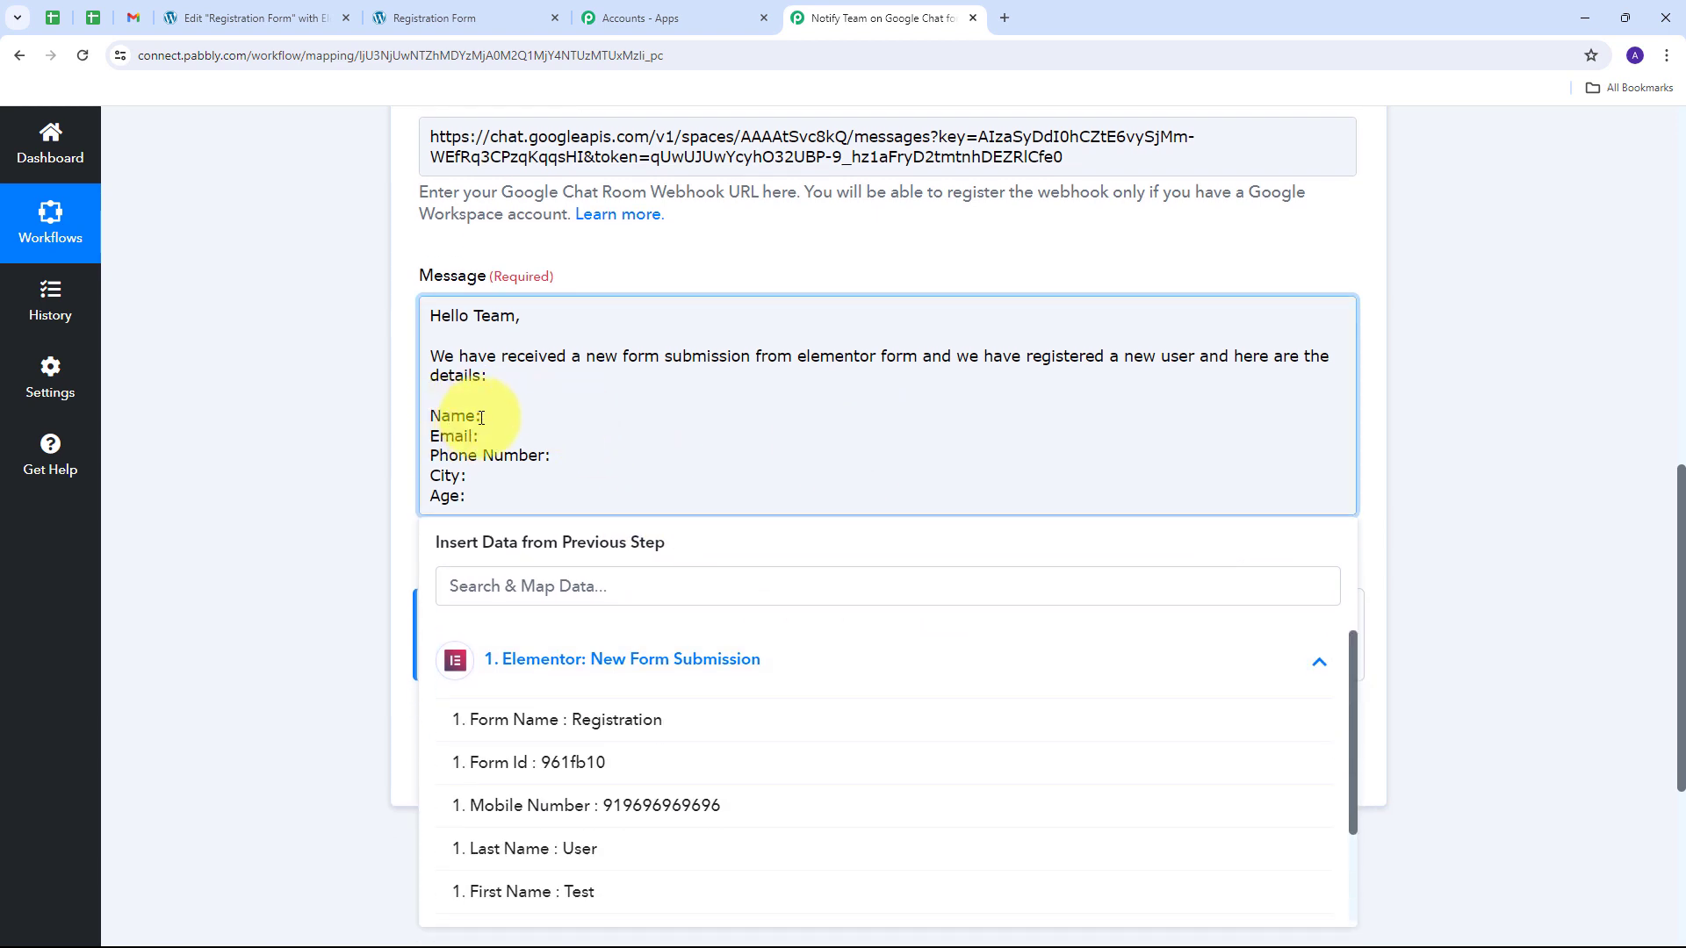
pyautogui.scroll(-2, 628, 606)
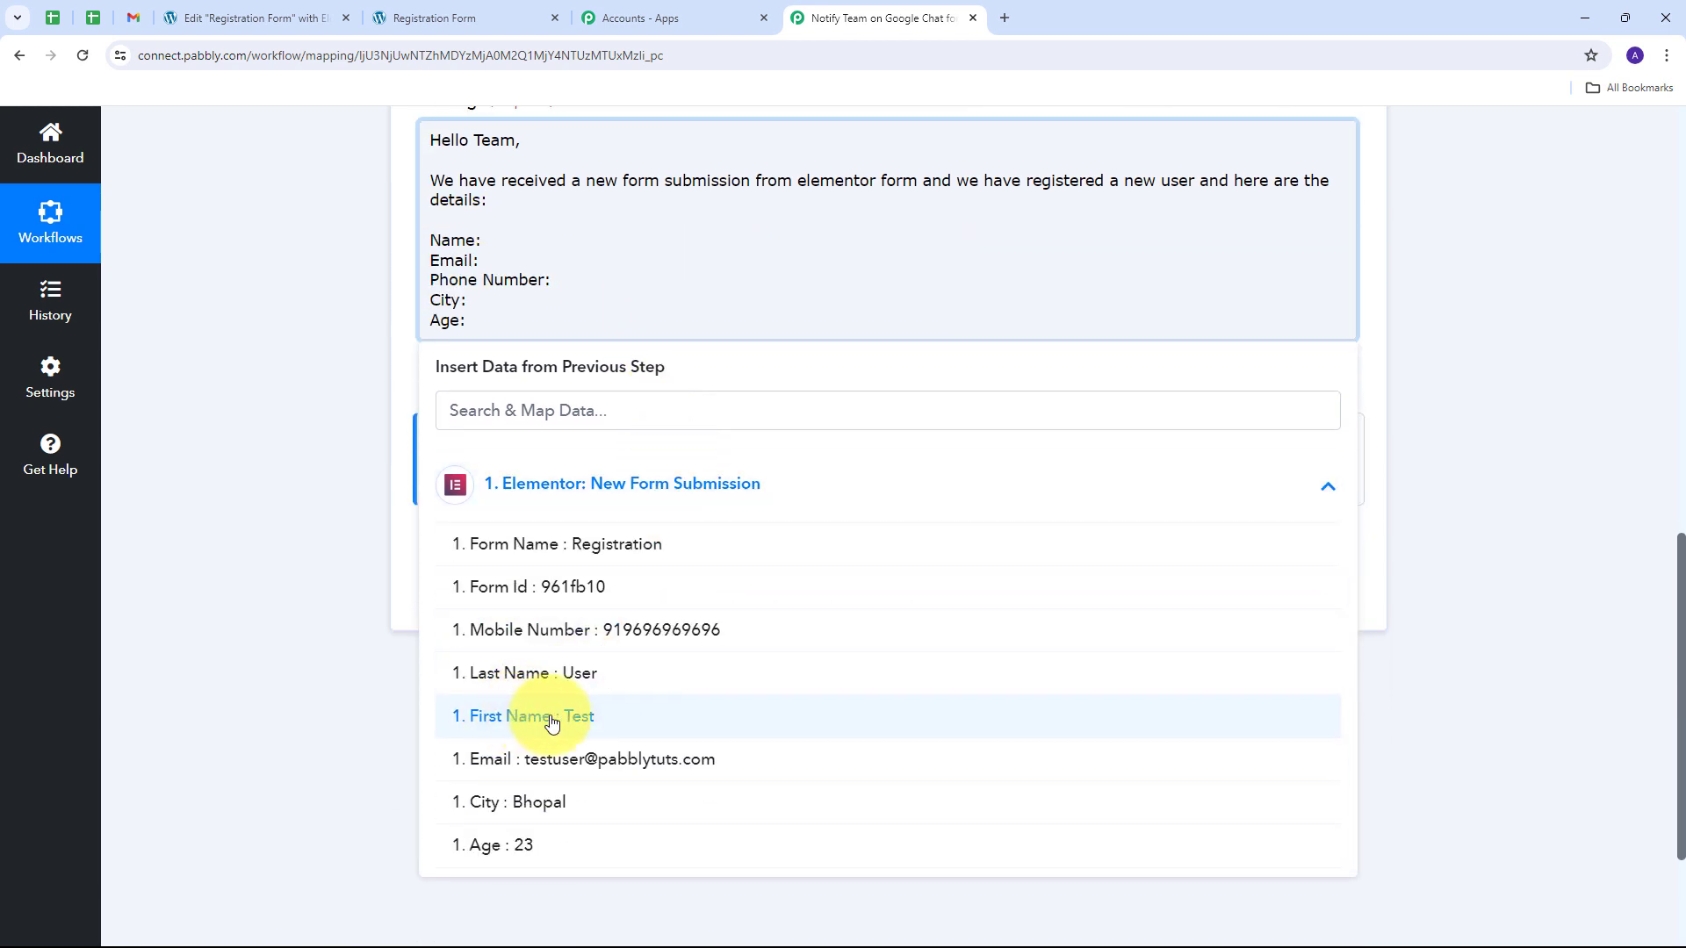
pyautogui.click(586, 722)
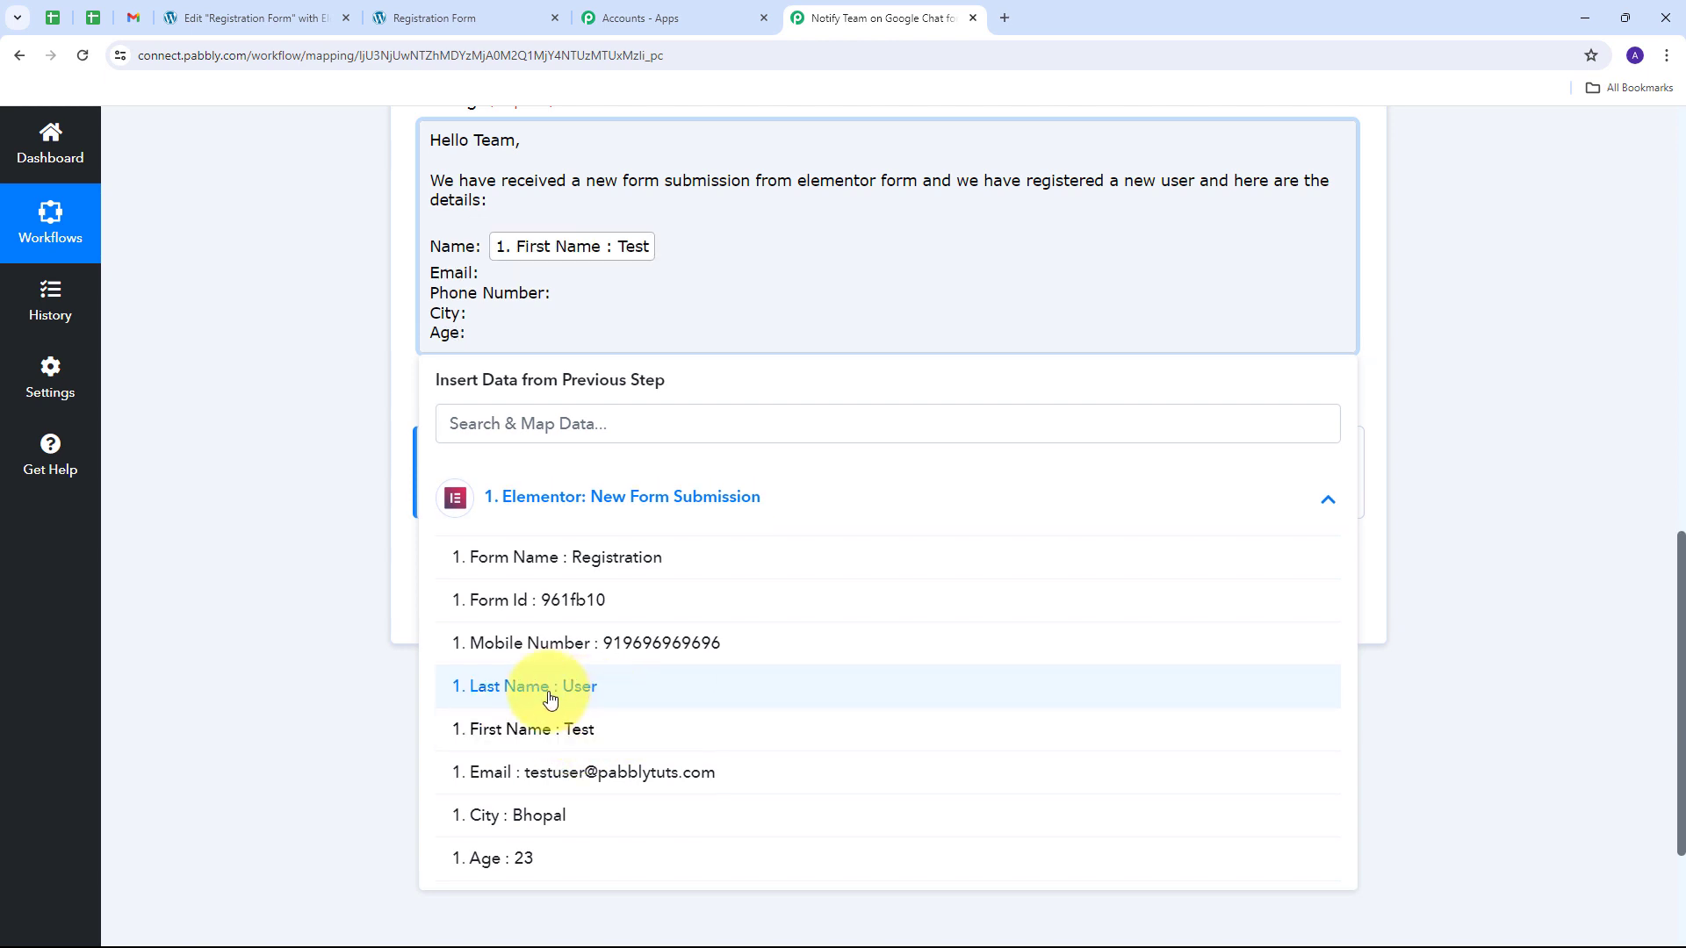
pyautogui.click(596, 701)
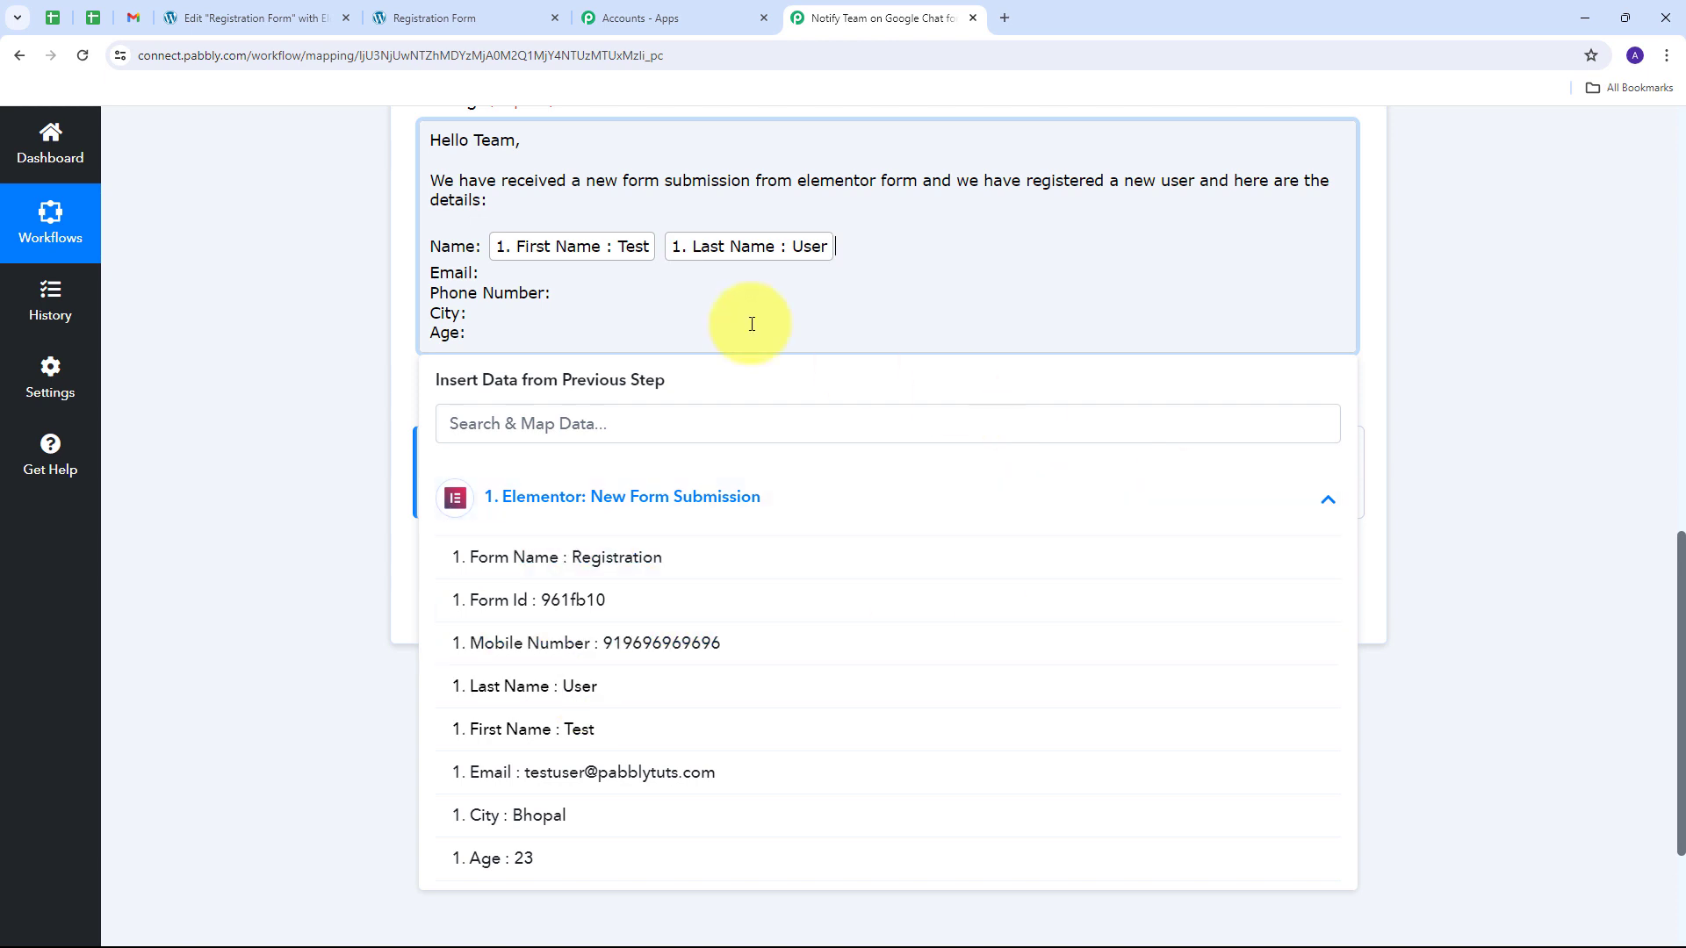
# Step: Map the submitted Email and Mobile Number after Email: and Phone Number:
pyautogui.click(492, 273)
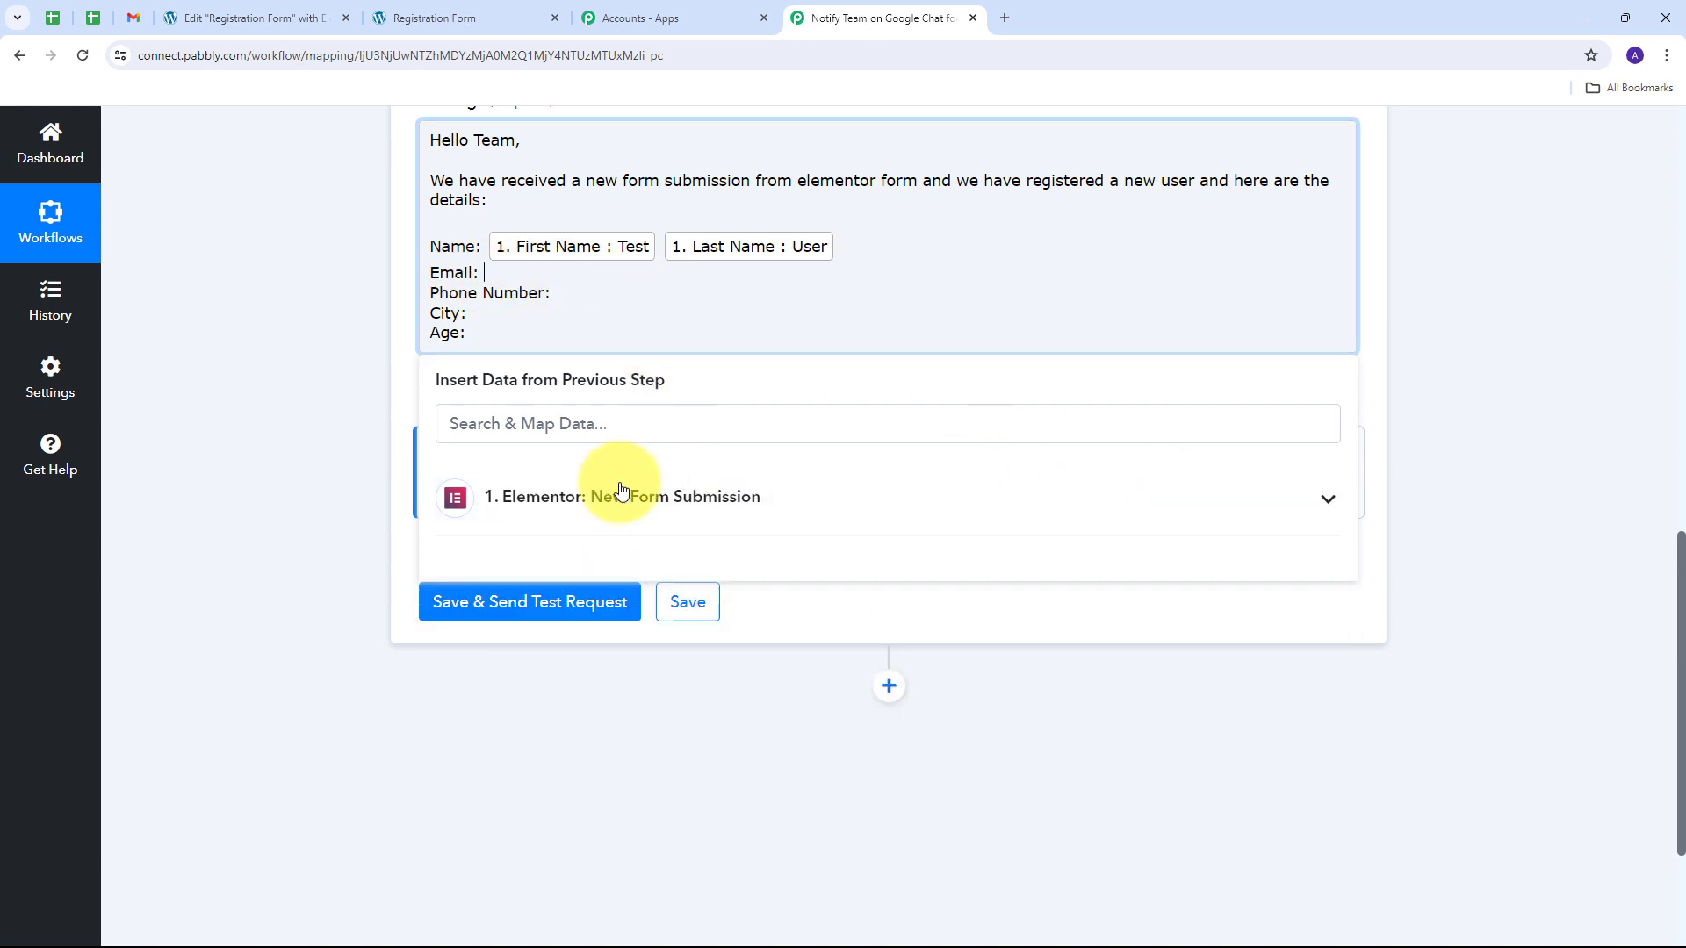
pyautogui.click(830, 499)
pyautogui.scroll(-1, 562, 681)
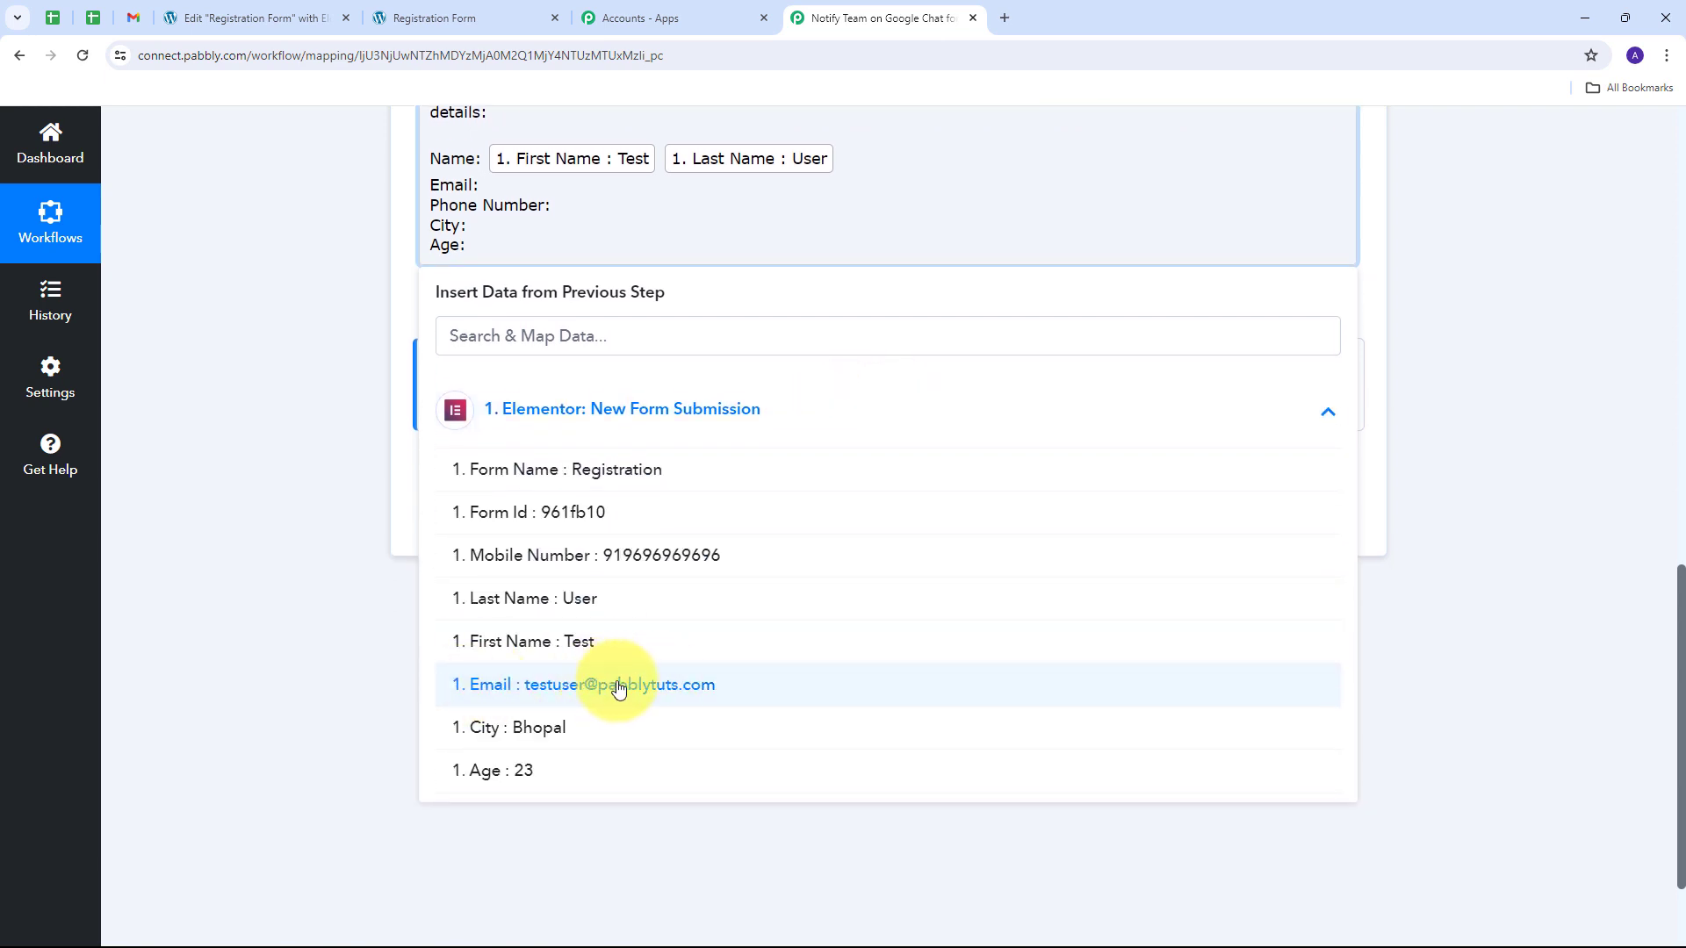
pyautogui.click(648, 690)
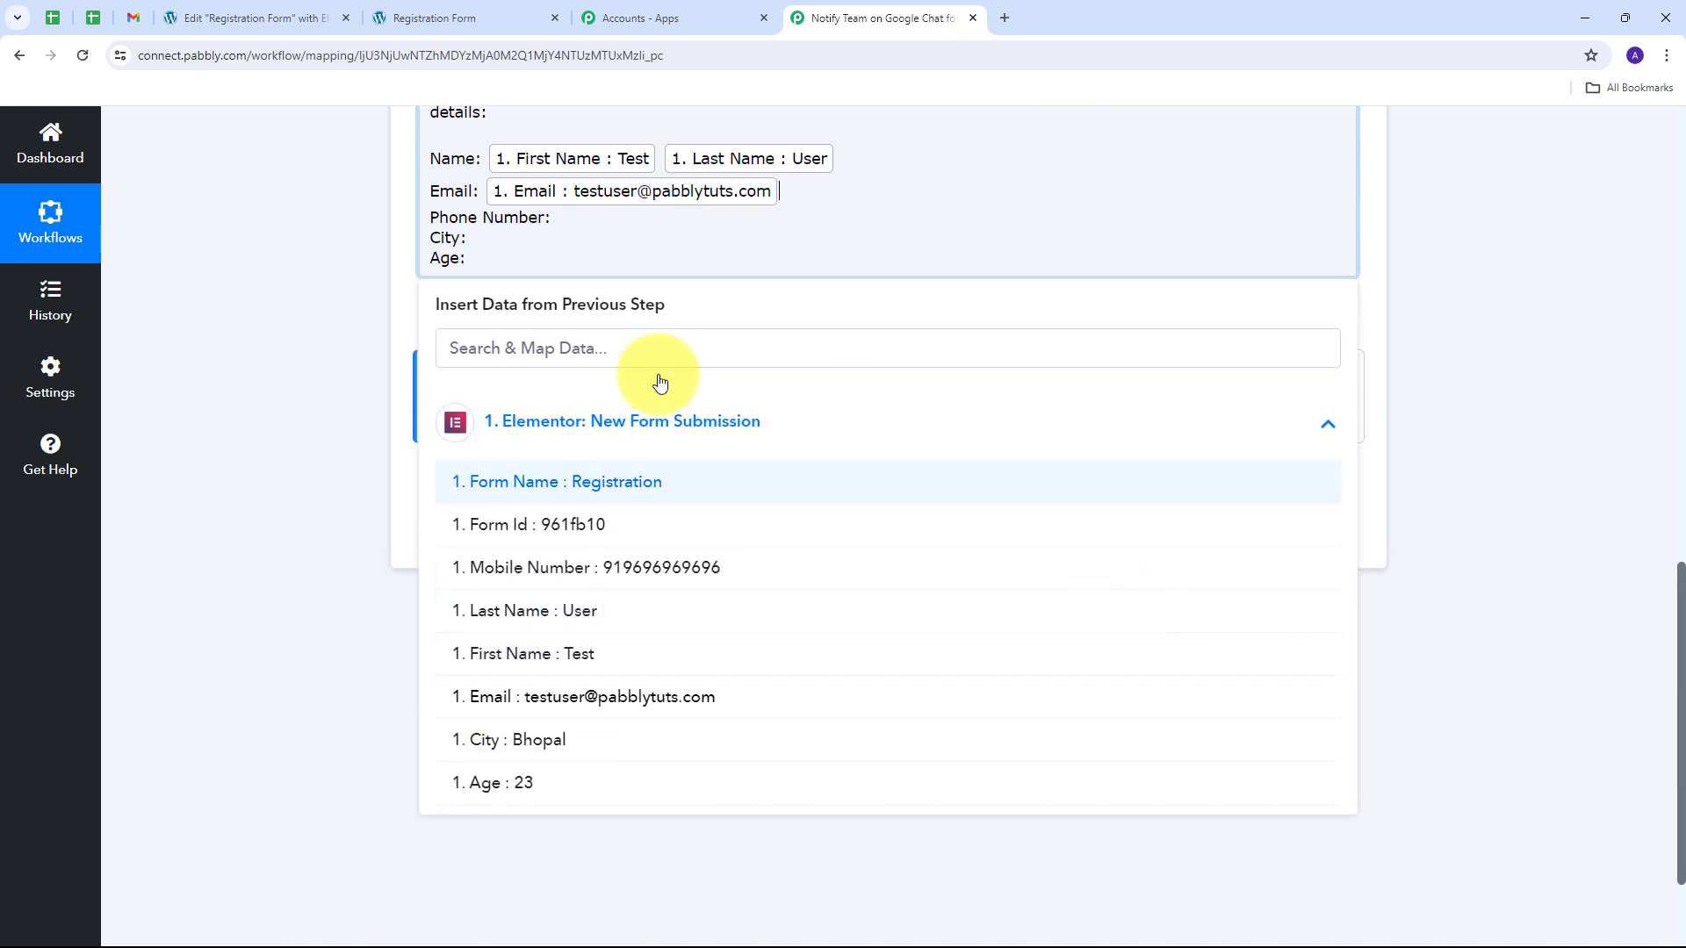
pyautogui.click(559, 219)
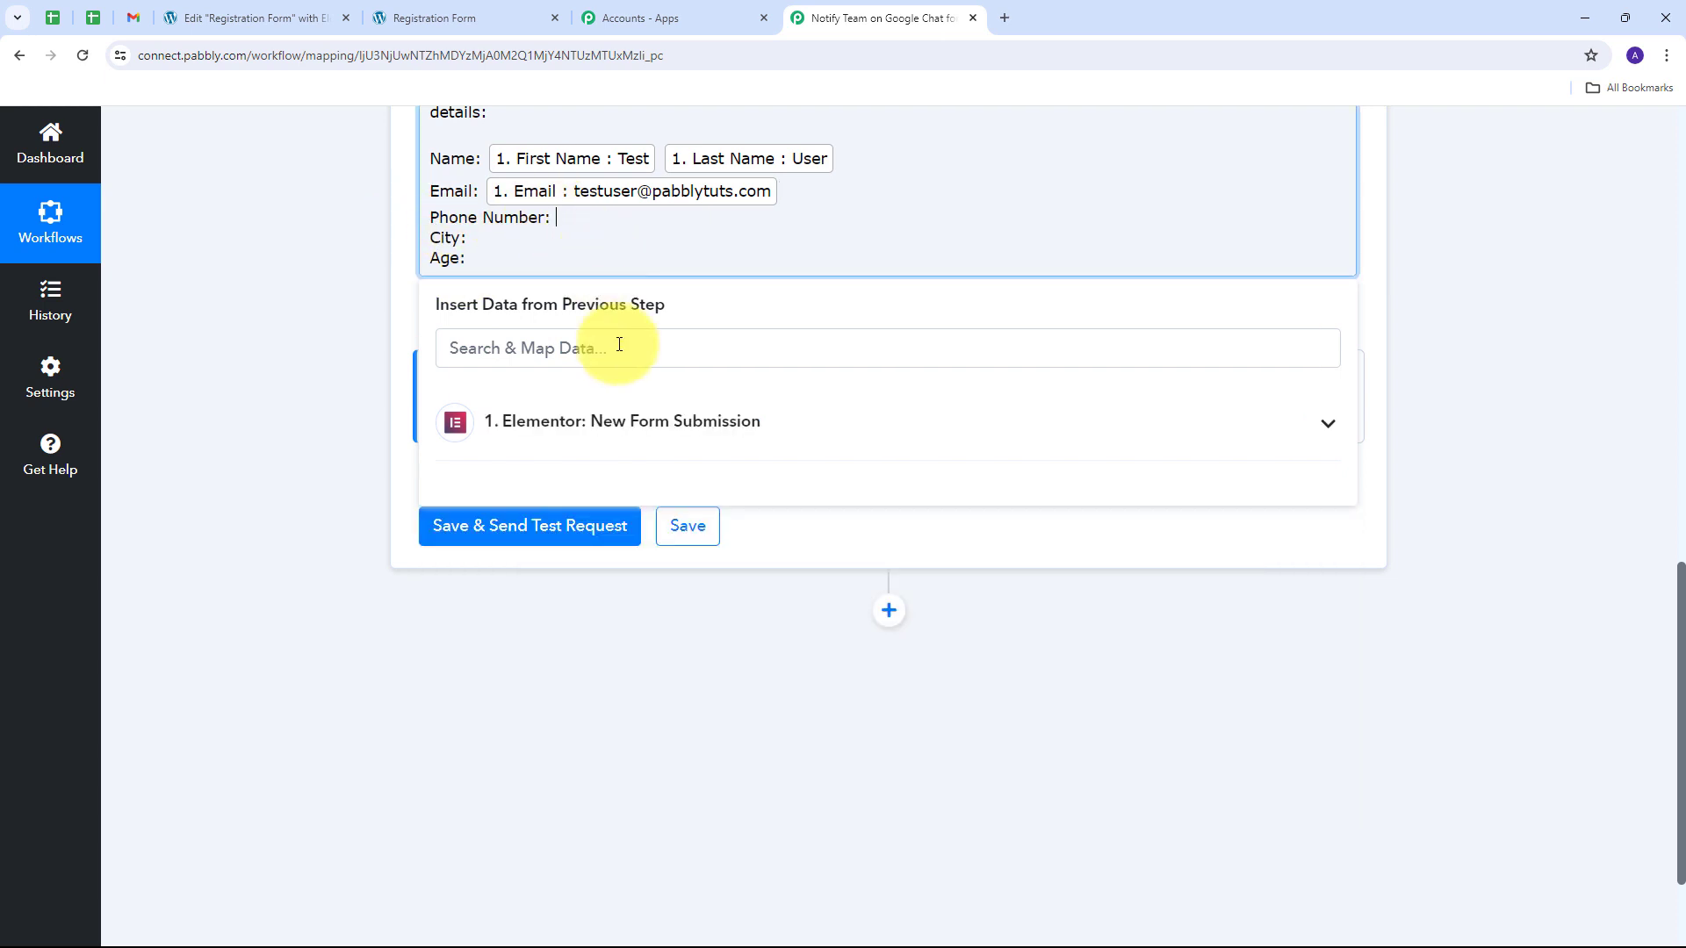
pyautogui.click(602, 422)
pyautogui.click(632, 567)
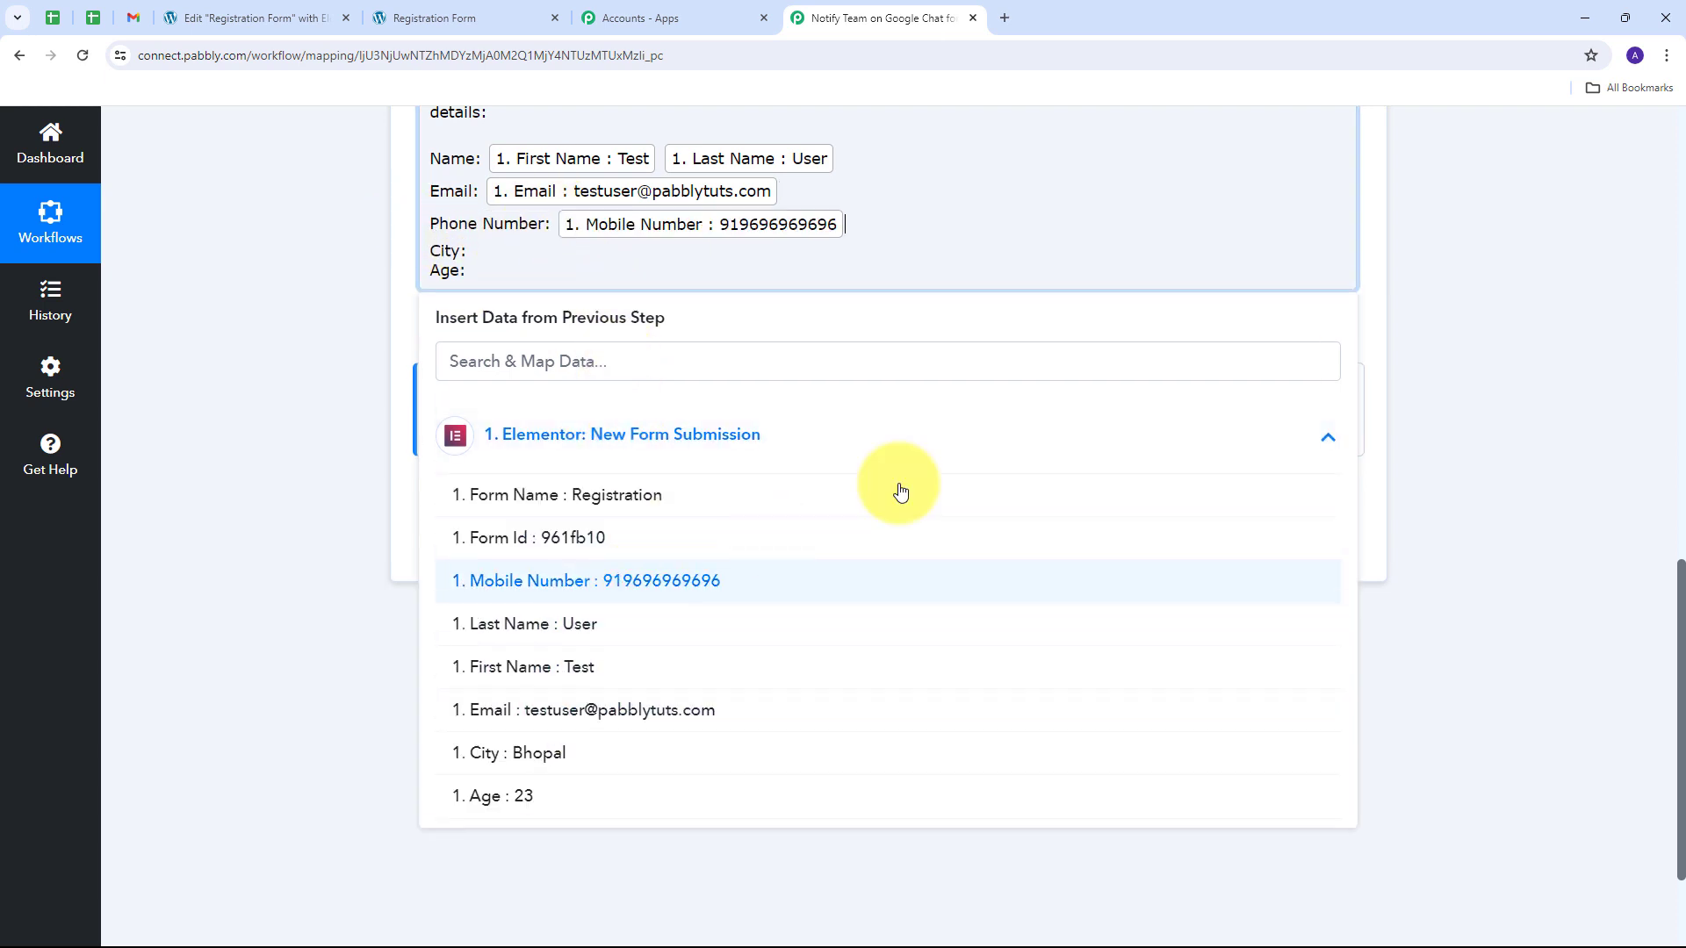
# Step: Map the submitted City and Age after City: and Age:
pyautogui.click(475, 249)
pyautogui.click(603, 437)
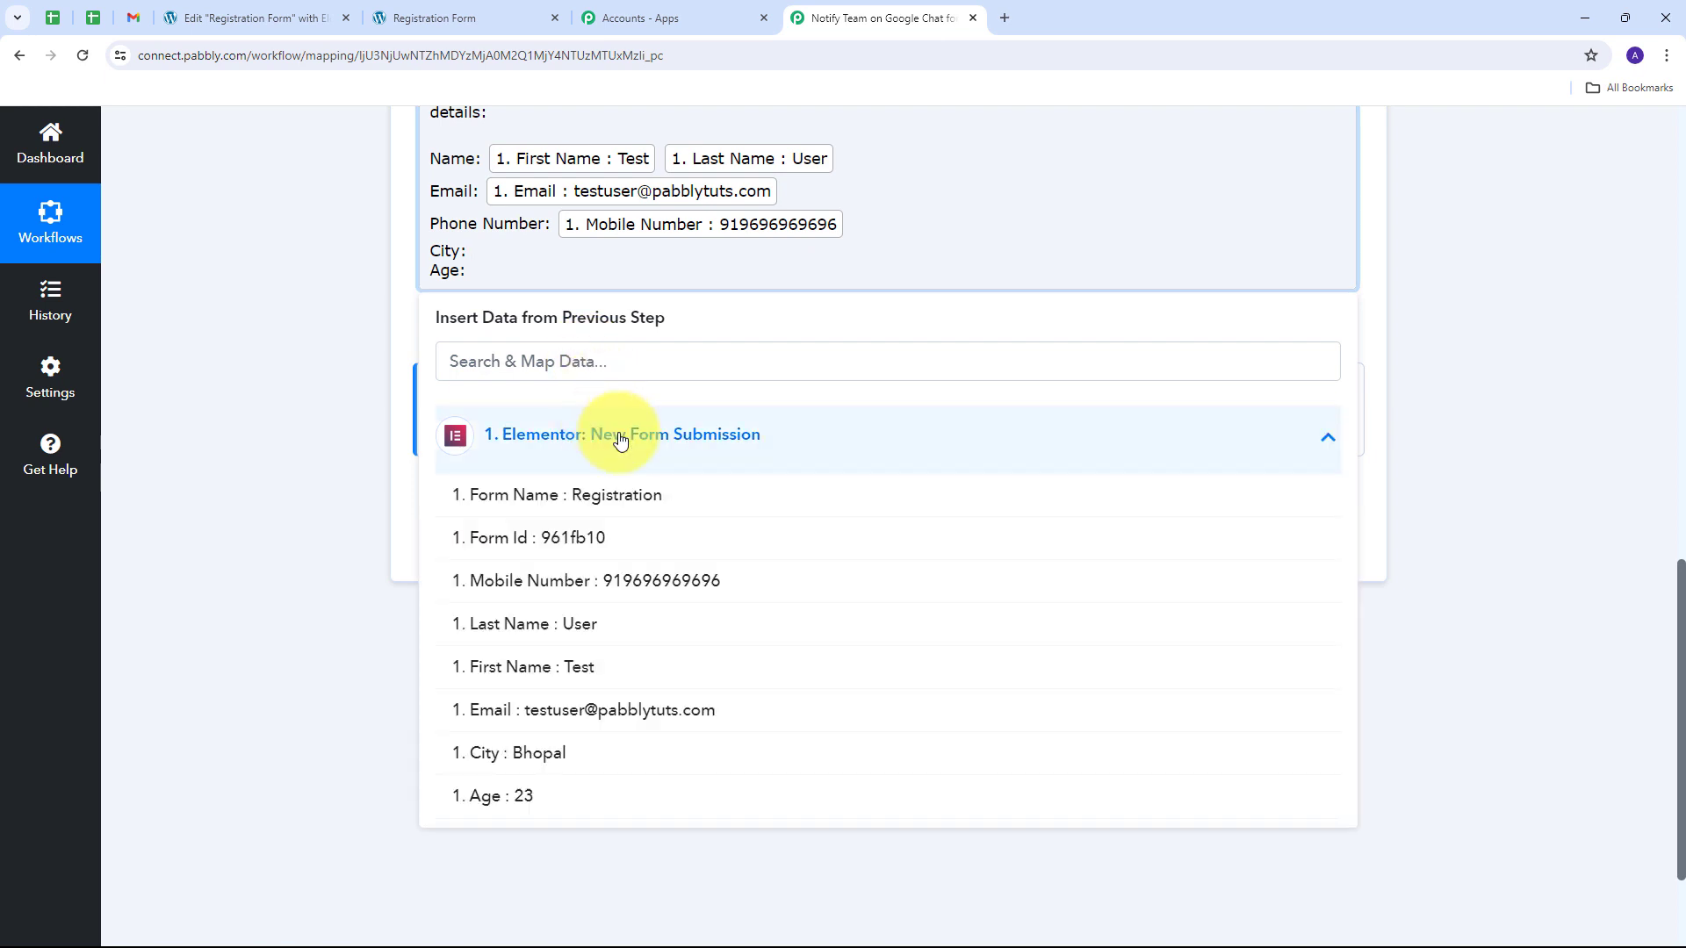
pyautogui.click(525, 757)
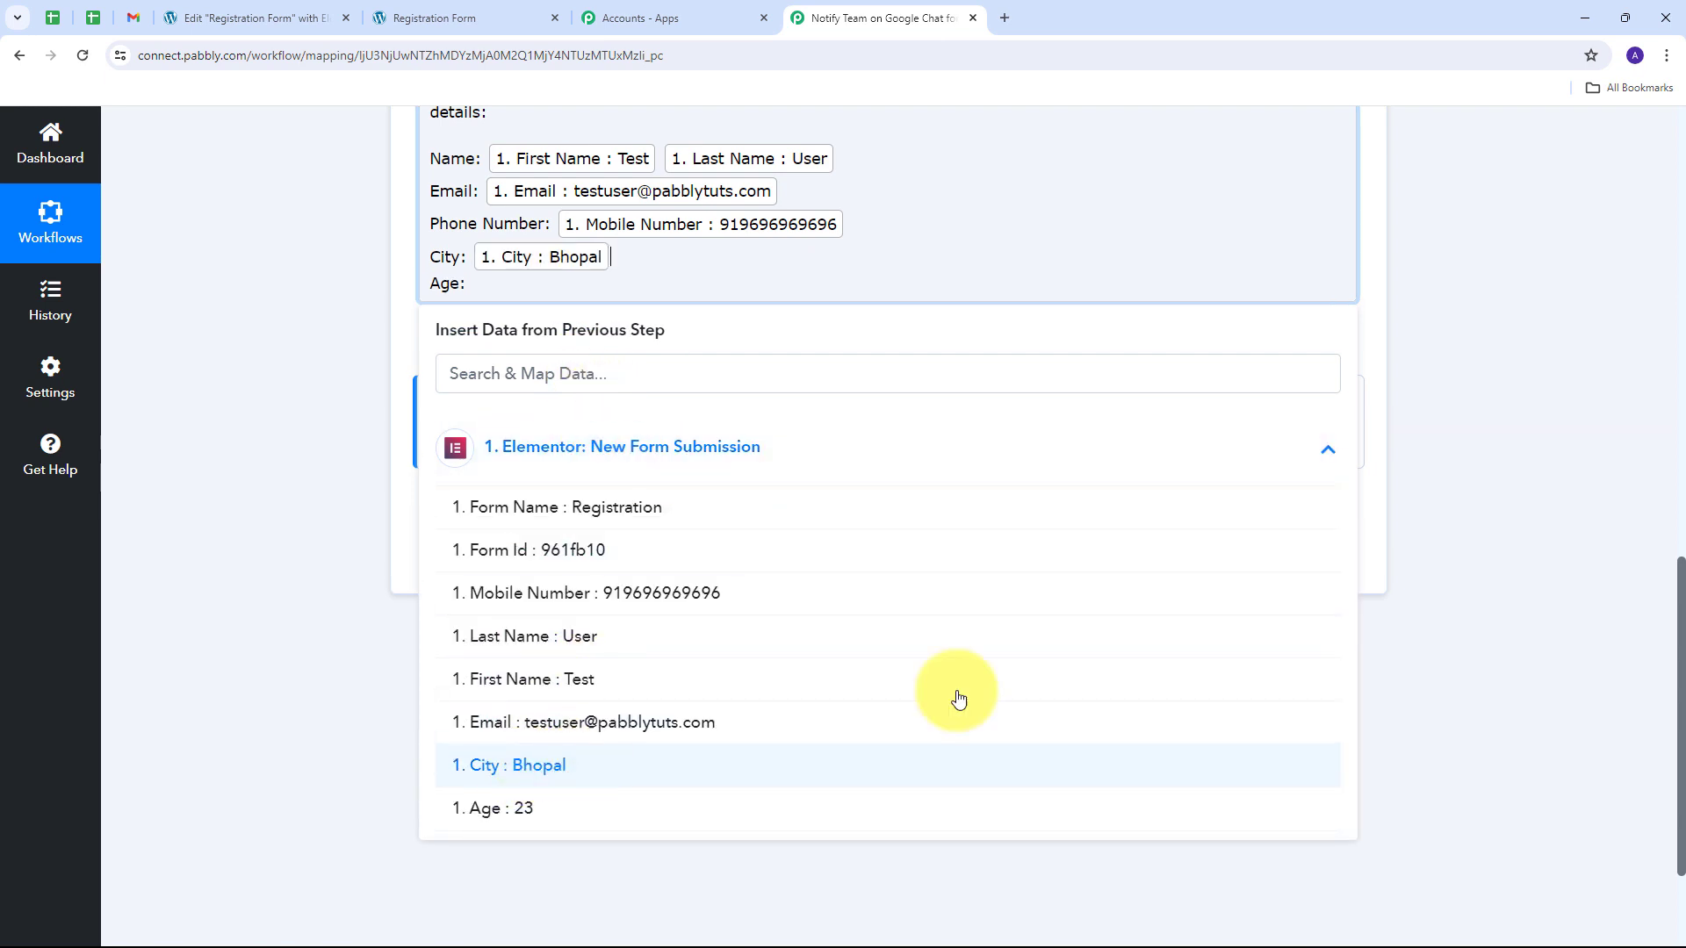
pyautogui.click(470, 281)
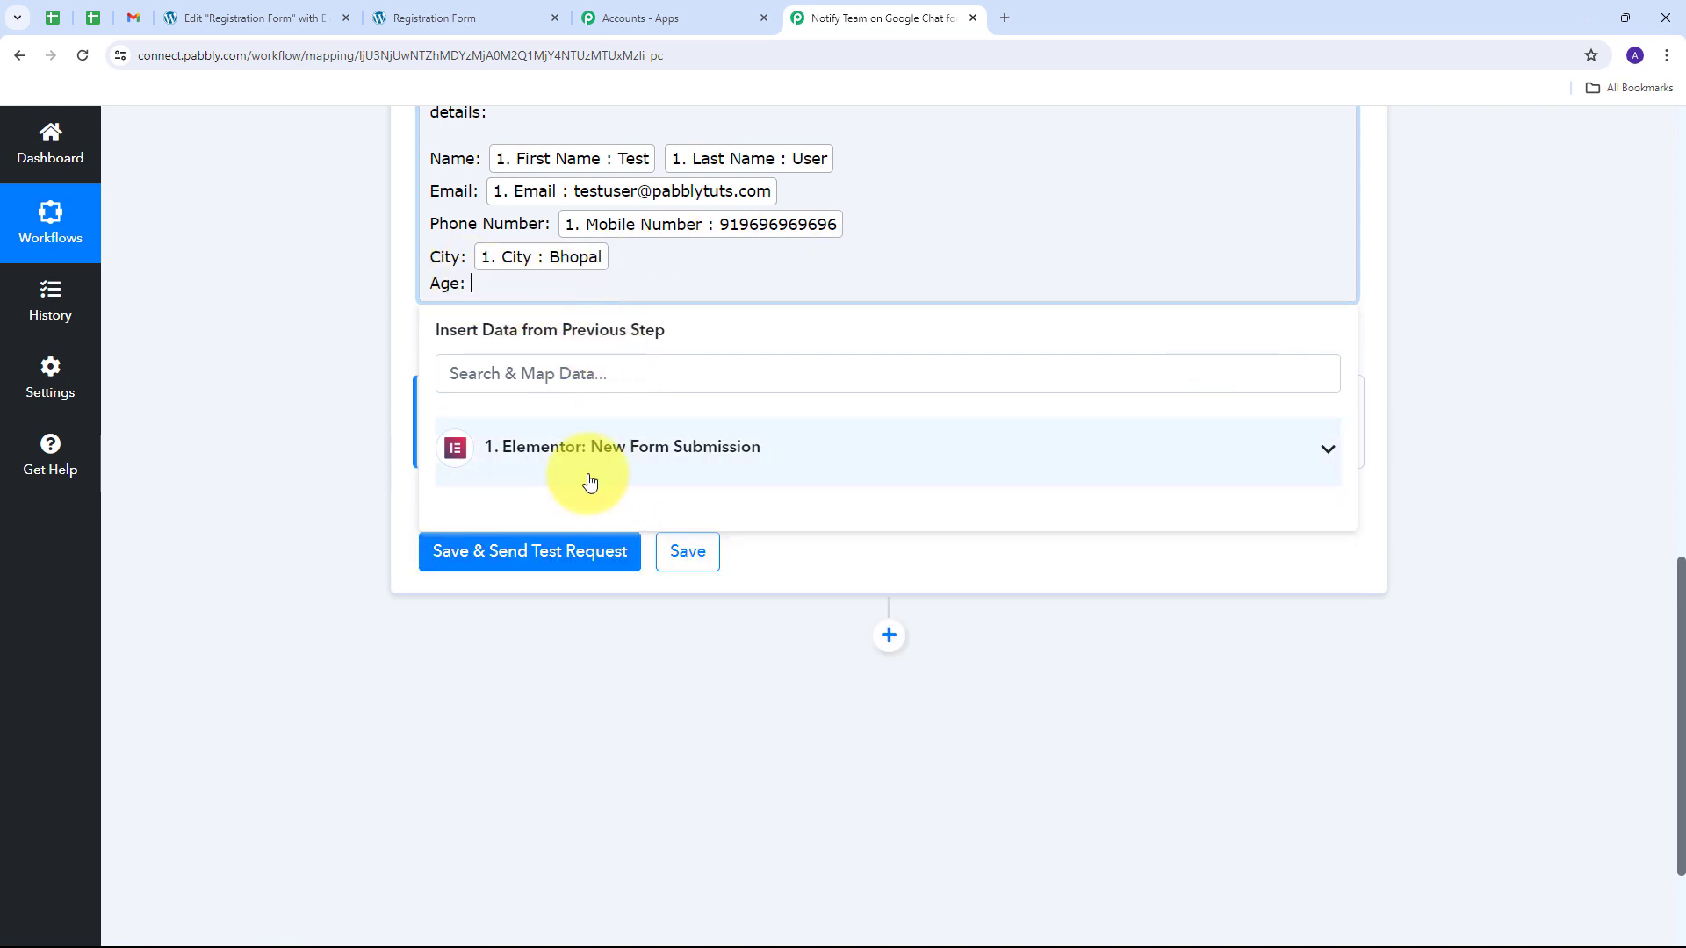
pyautogui.click(586, 474)
pyautogui.click(509, 807)
pyautogui.click(214, 504)
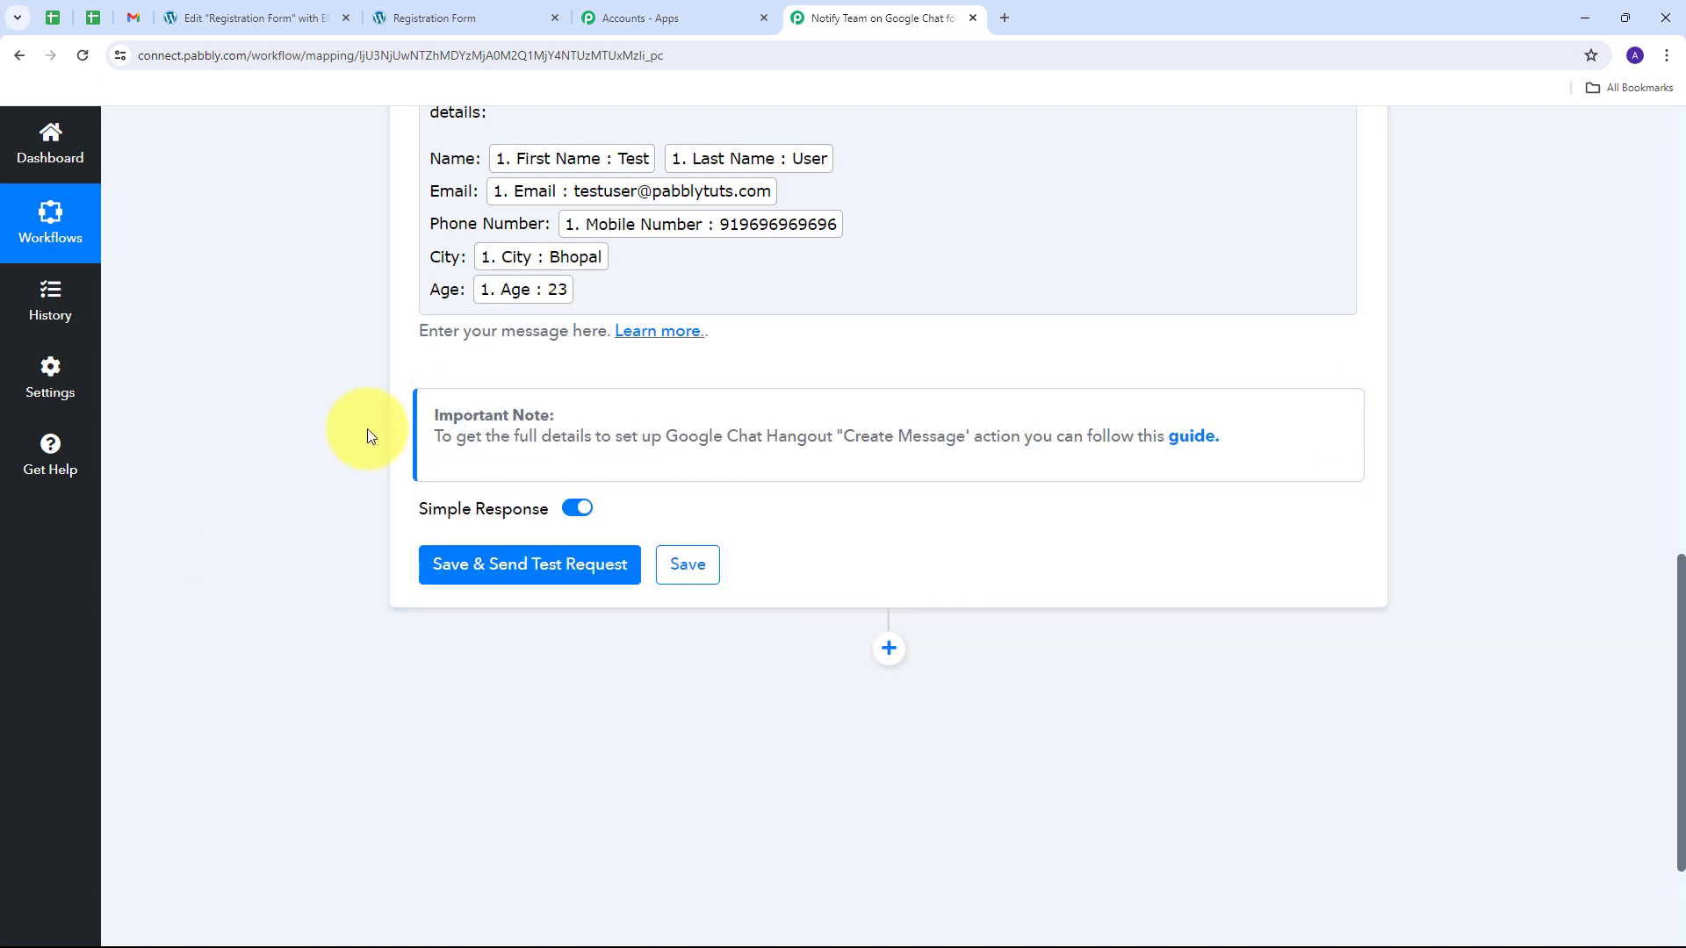
pyautogui.scroll(2, 388, 443)
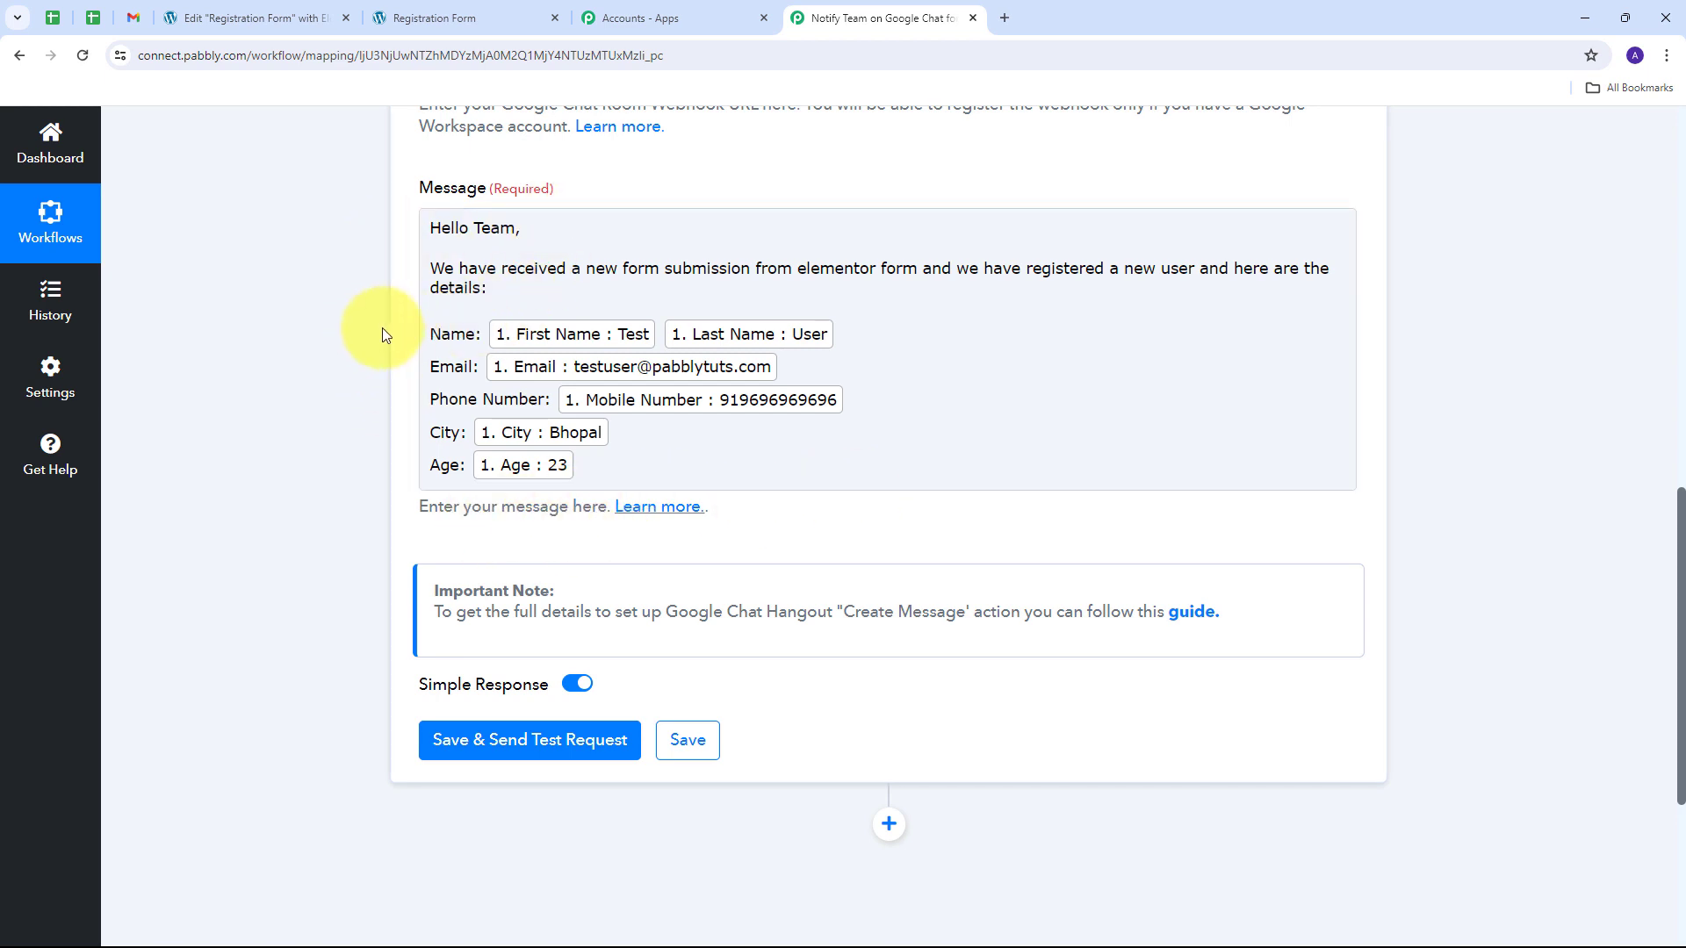
# Step: Save & Send Test Request, then check the Hello Team text in Response Received
pyautogui.scroll(2, 383, 336)
pyautogui.scroll(-5, 382, 329)
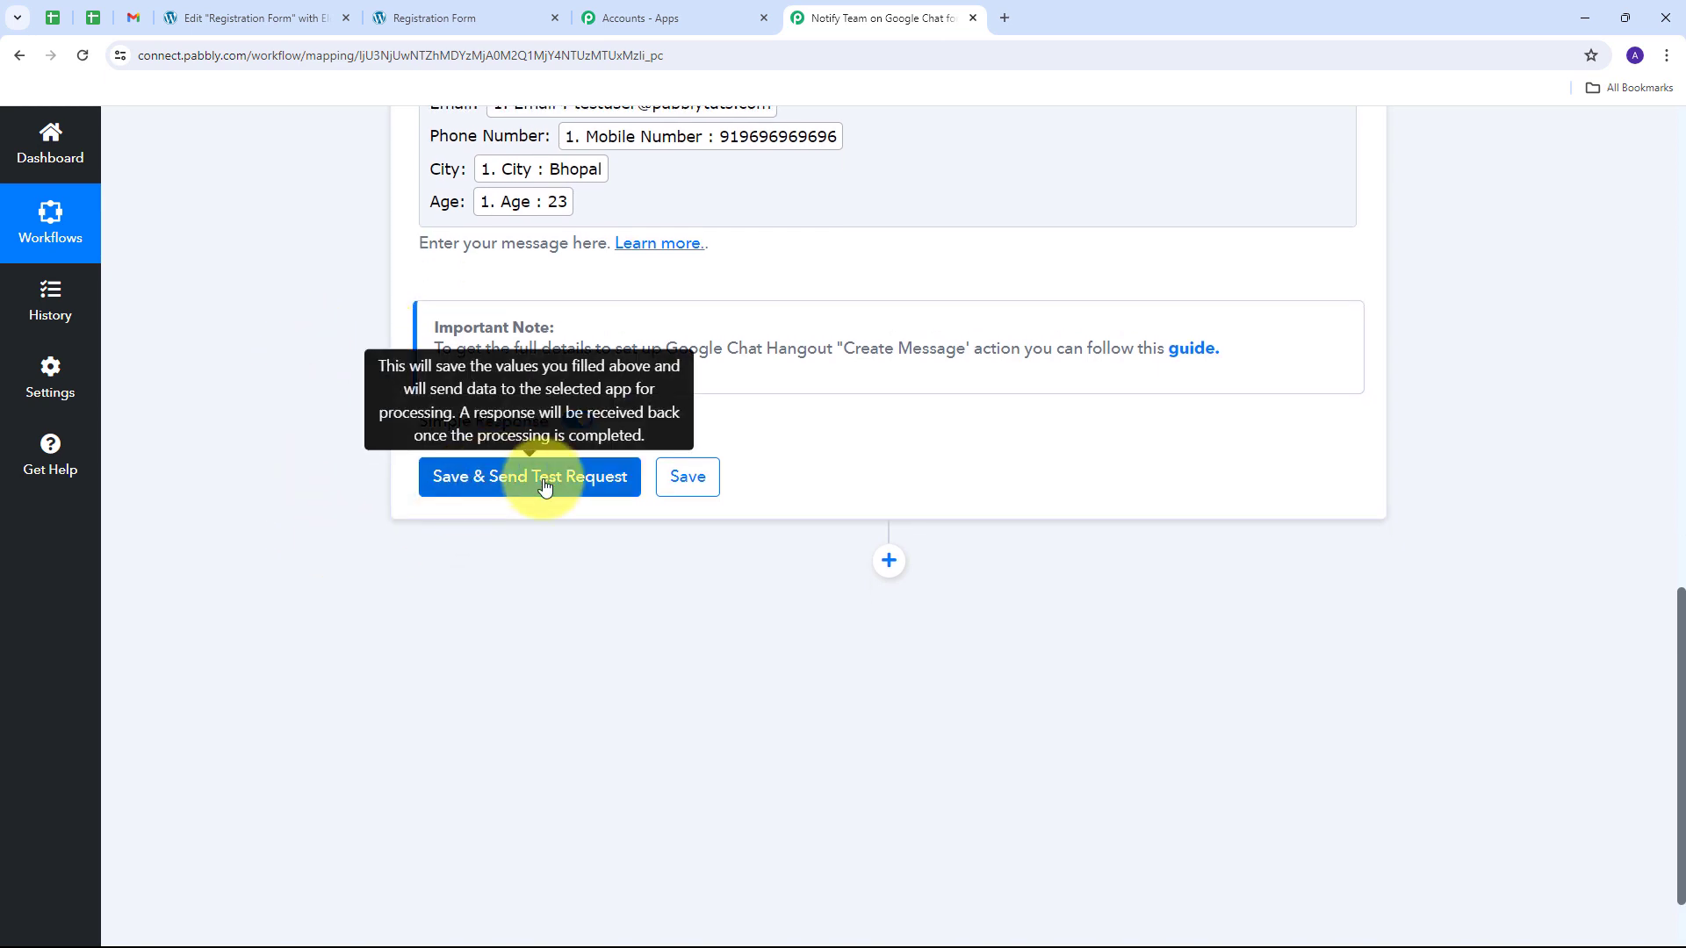
pyautogui.click(545, 483)
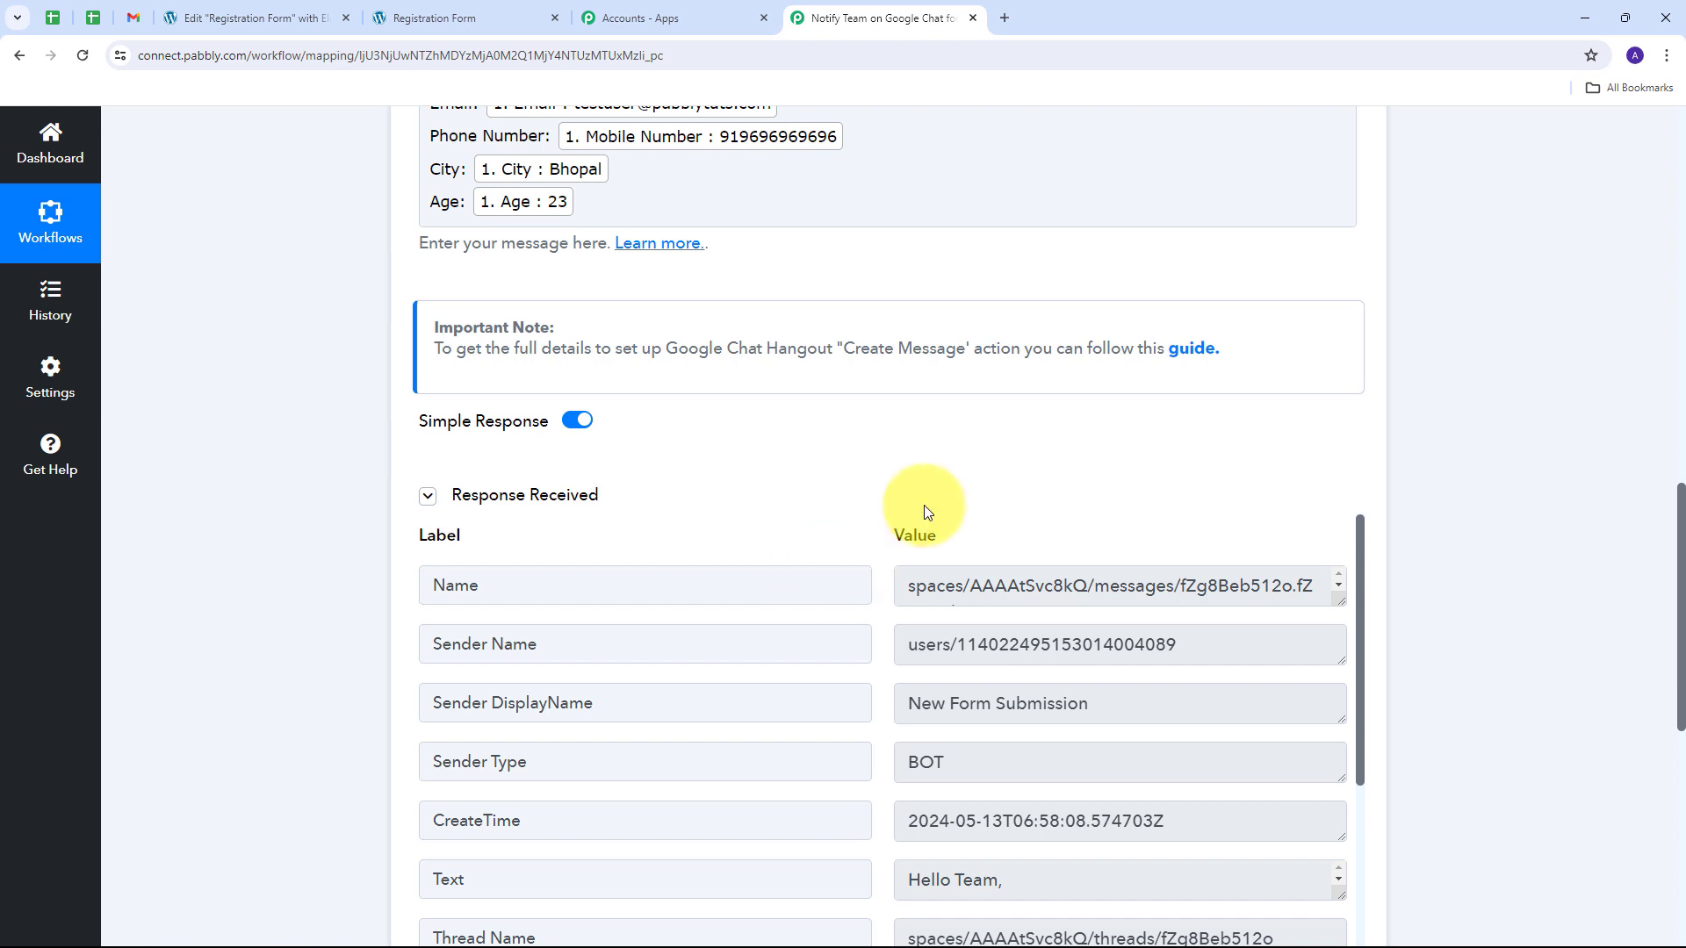
pyautogui.scroll(-2, 928, 512)
pyautogui.scroll(-1, 858, 565)
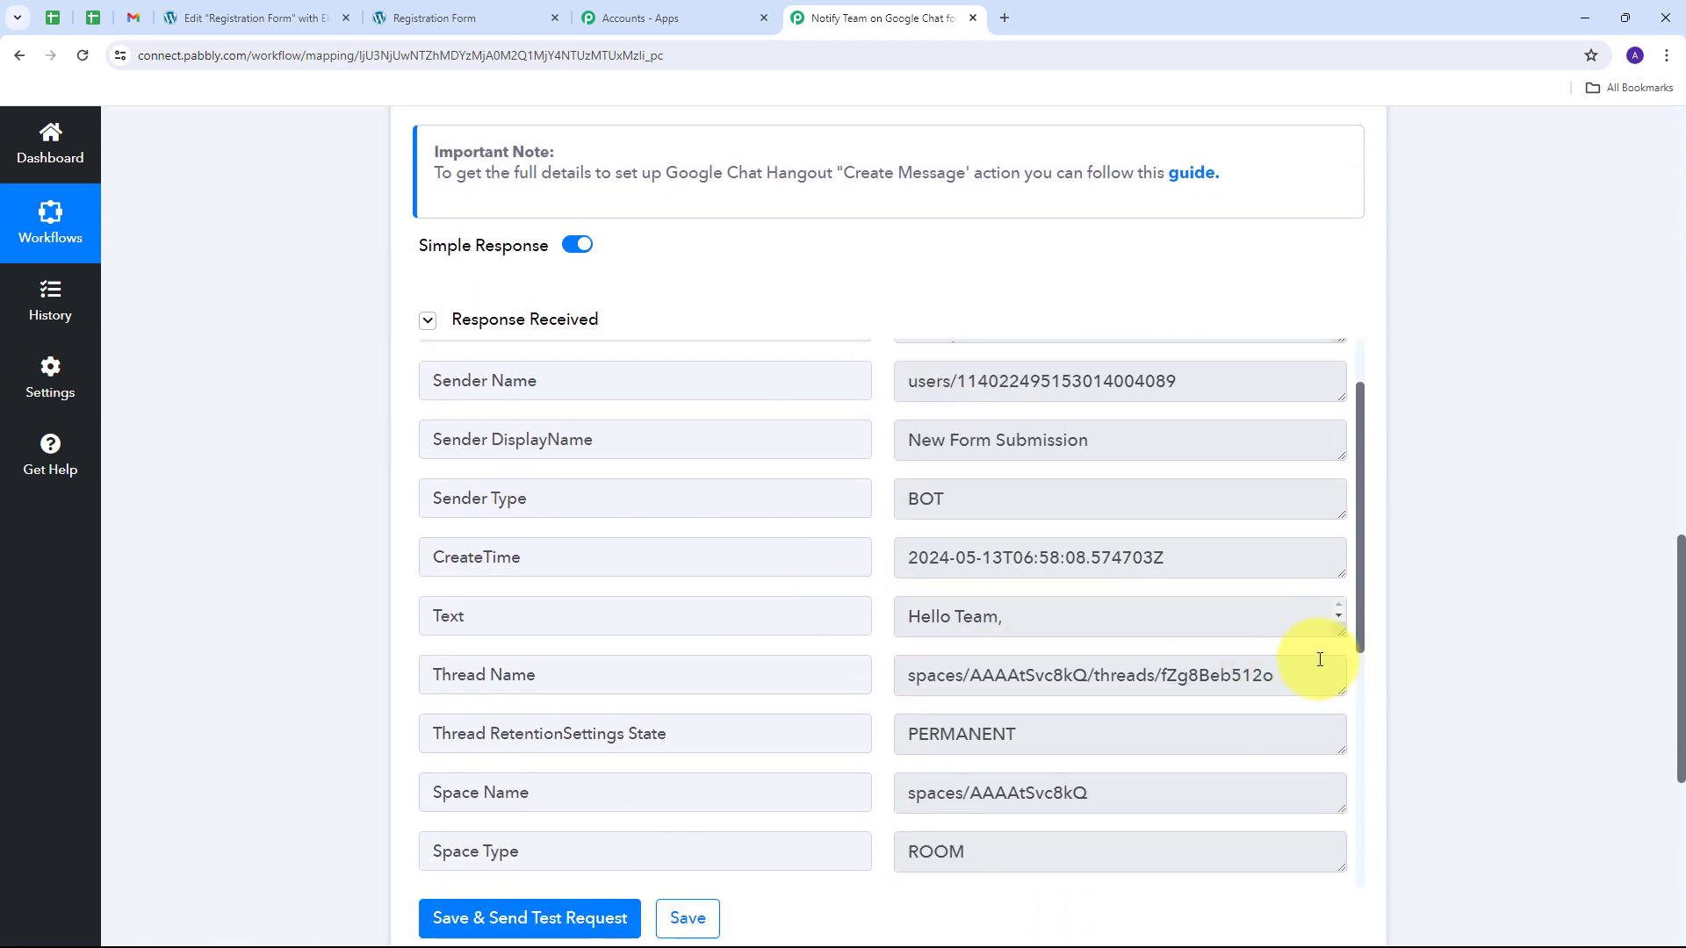
pyautogui.moveTo(1341, 632); pyautogui.dragTo(1341, 823)
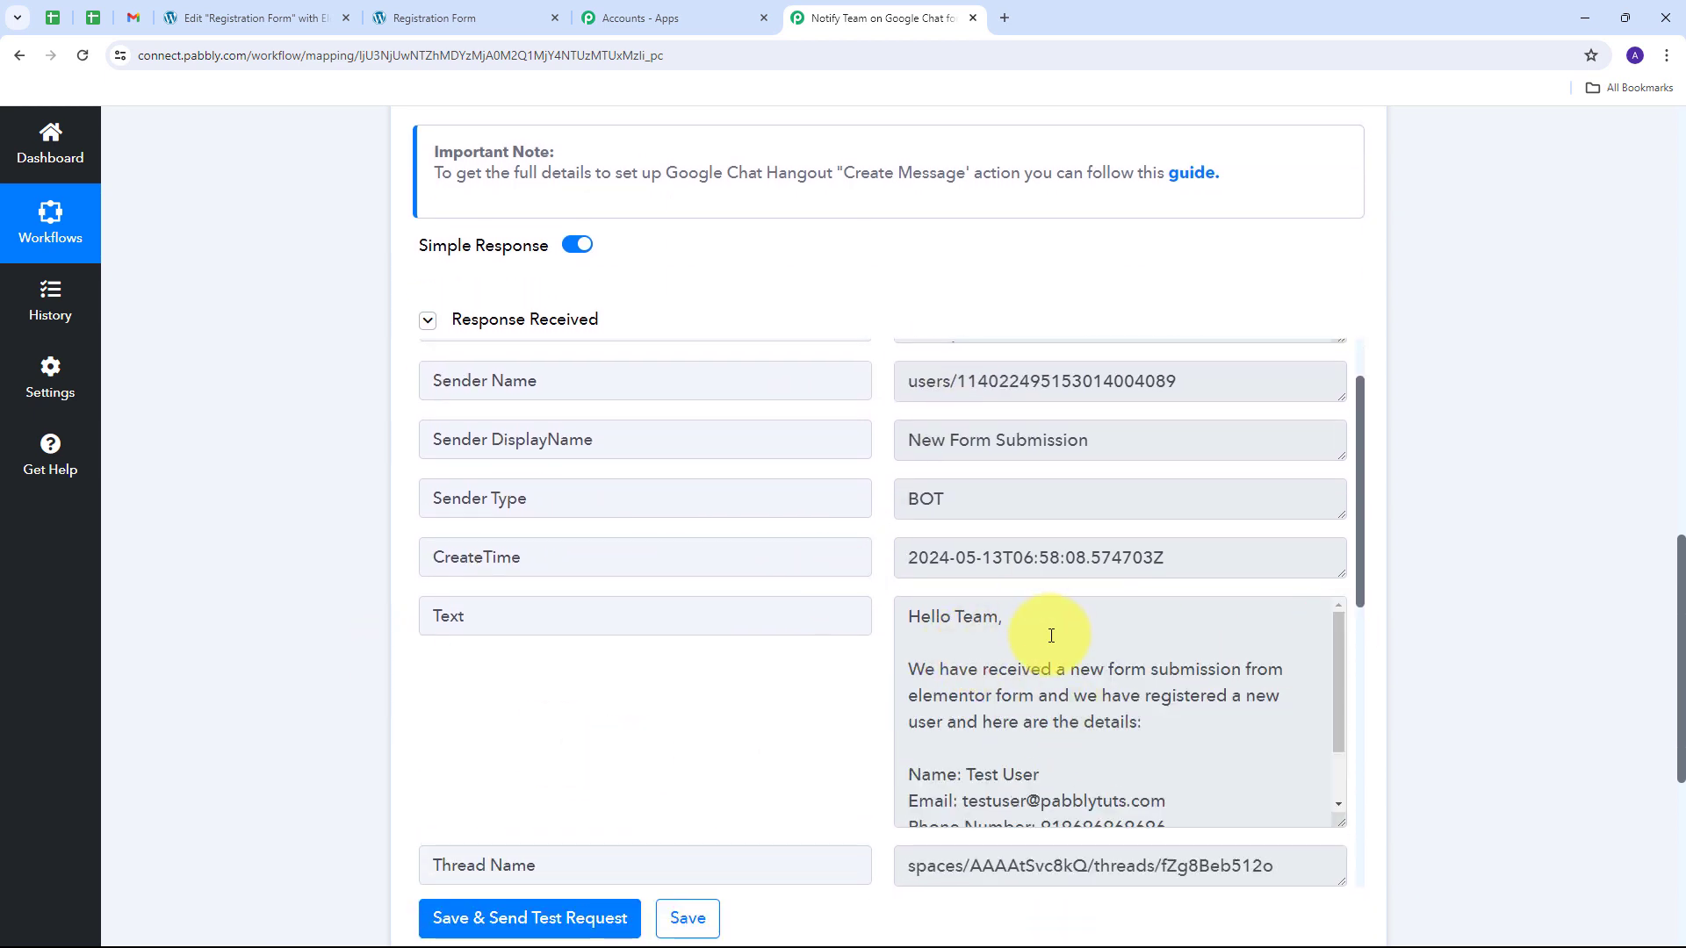
pyautogui.scroll(-1, 1051, 636)
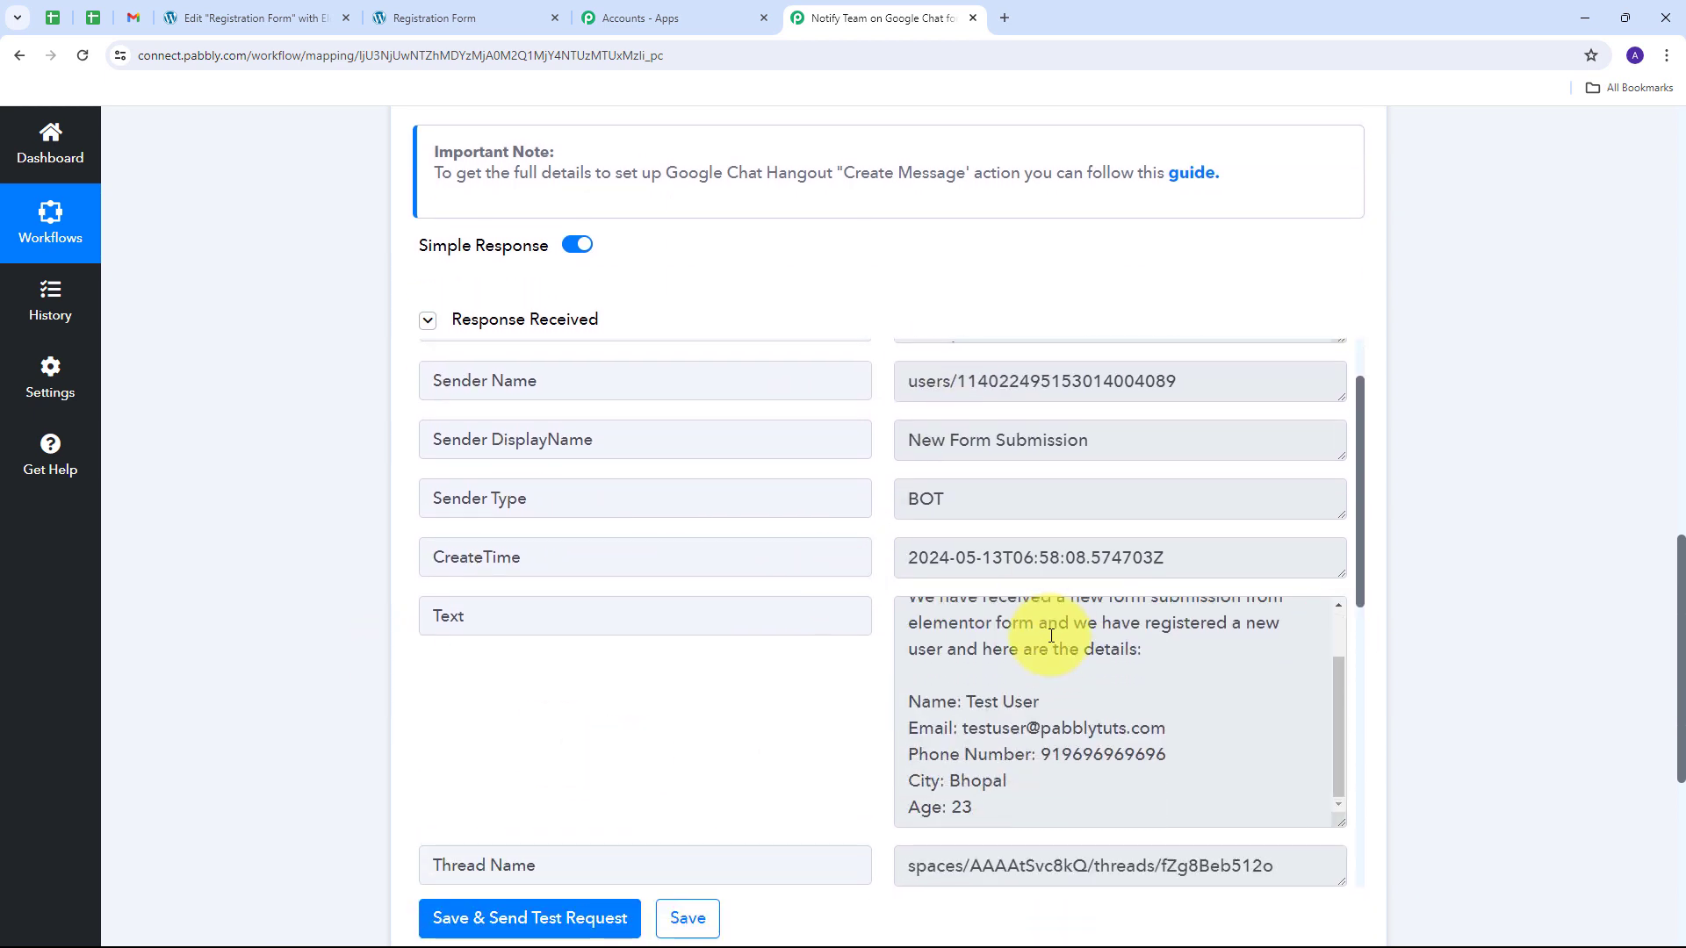
pyautogui.scroll(1, 1051, 636)
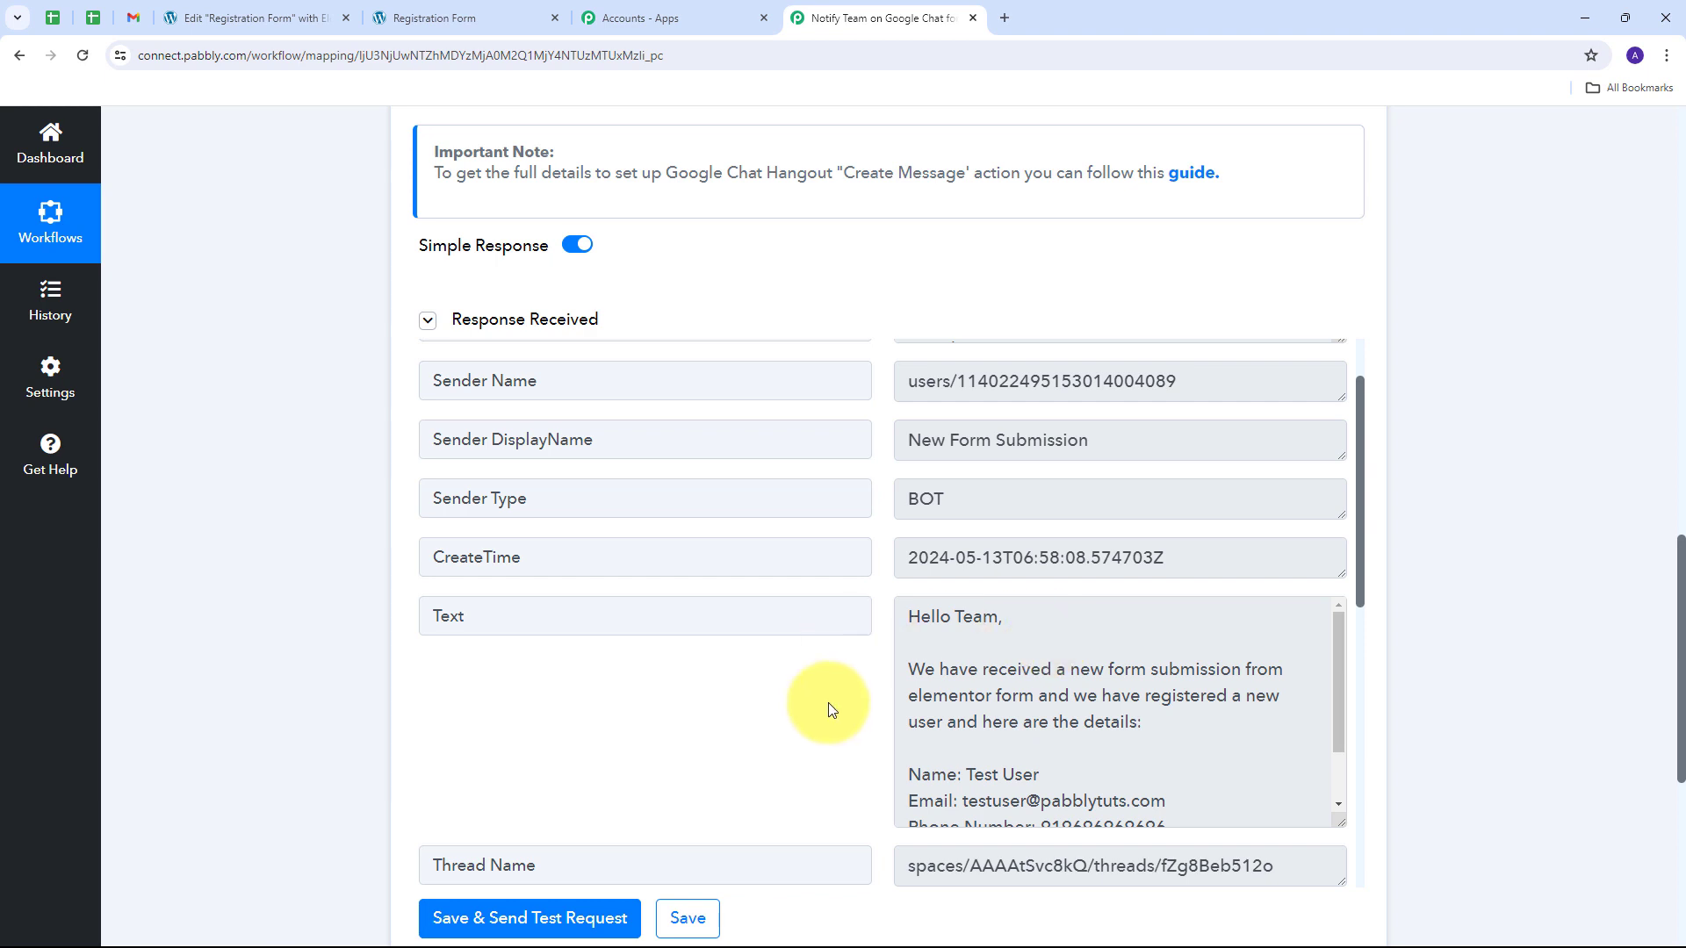
# Step: Review the greeting, name, email, phone, city and age lines in the PabConnect Team webhook message
pyautogui.click(132, 18)
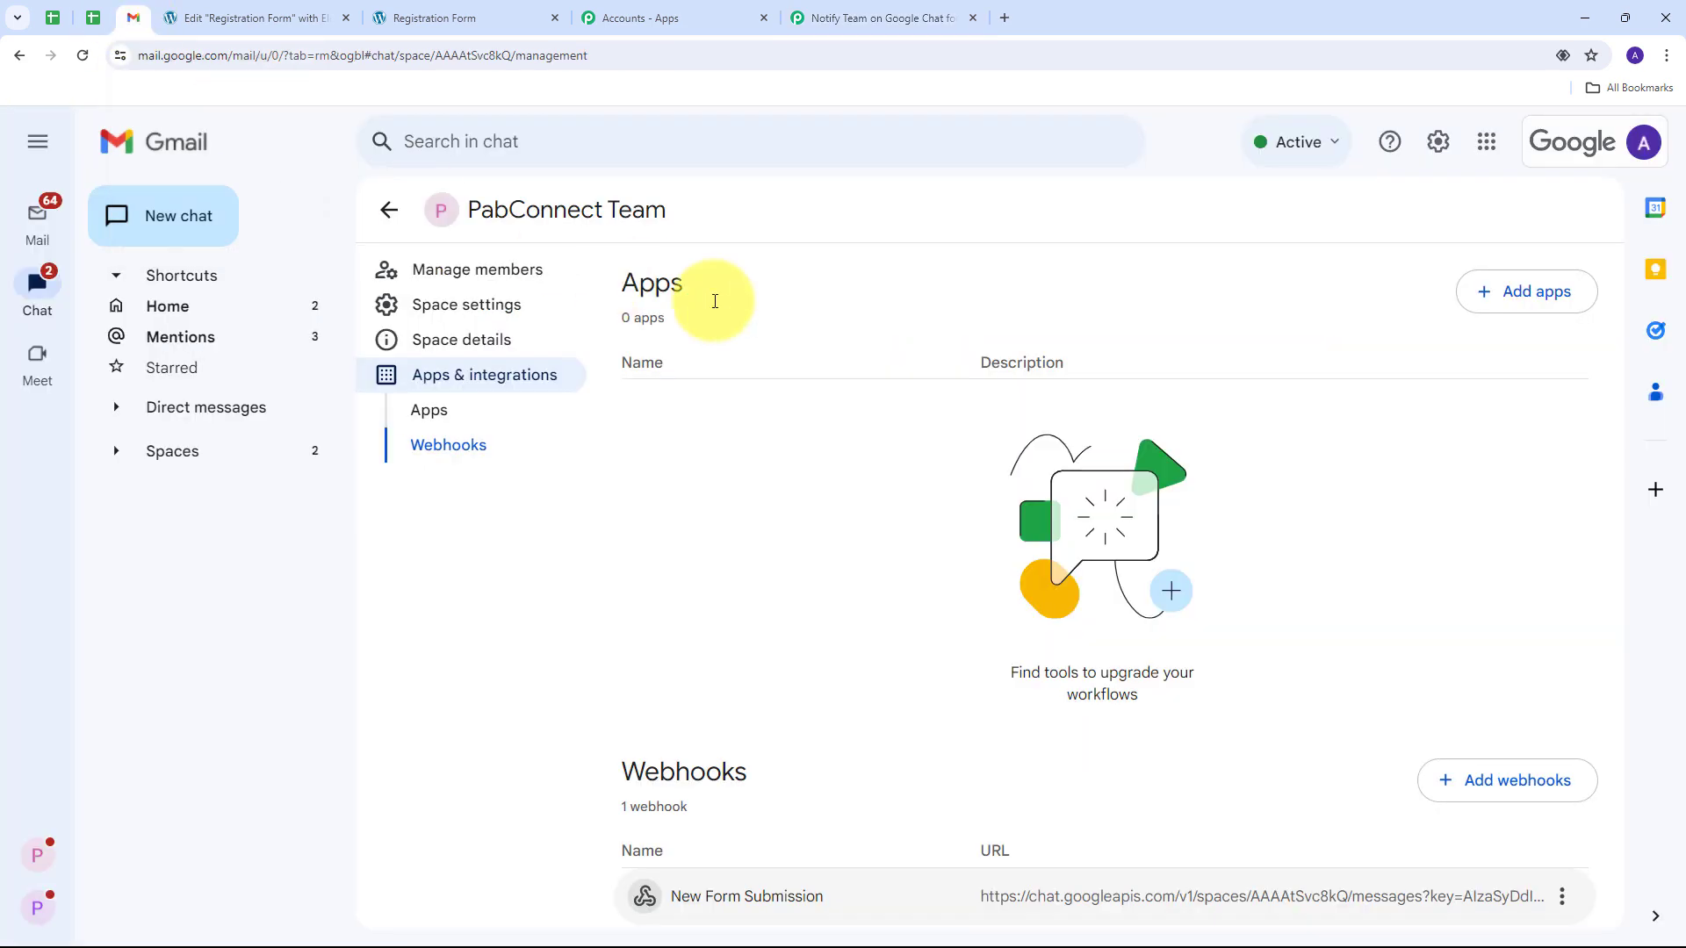
pyautogui.click(390, 209)
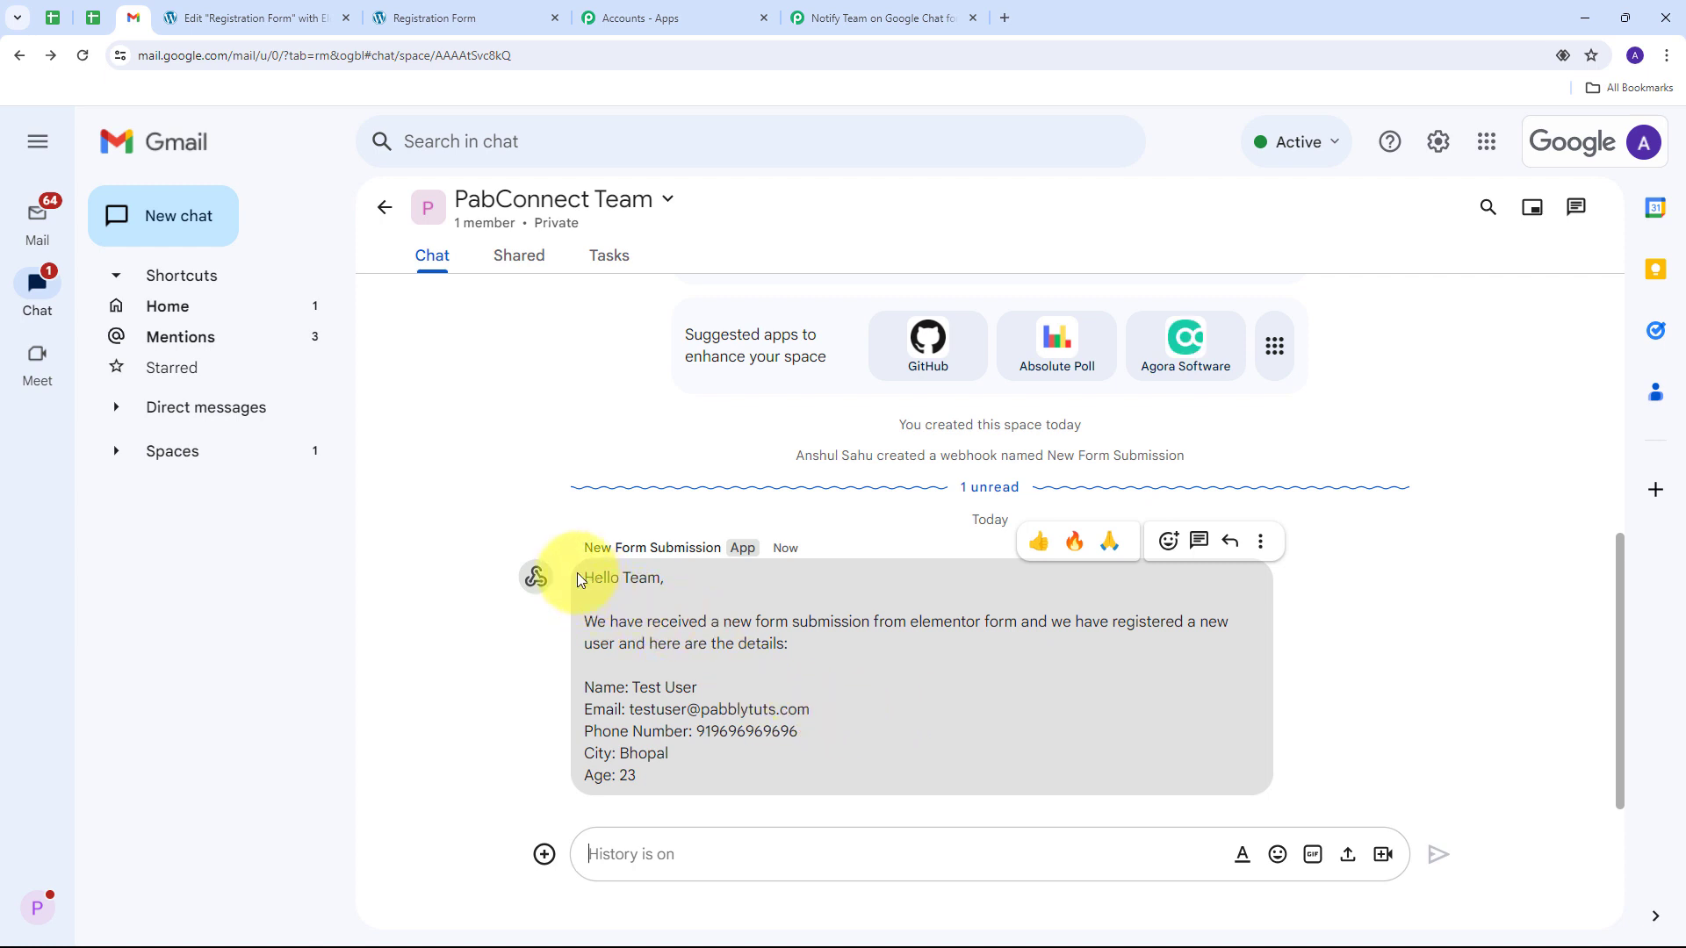
pyautogui.moveTo(583, 573); pyautogui.dragTo(666, 573)
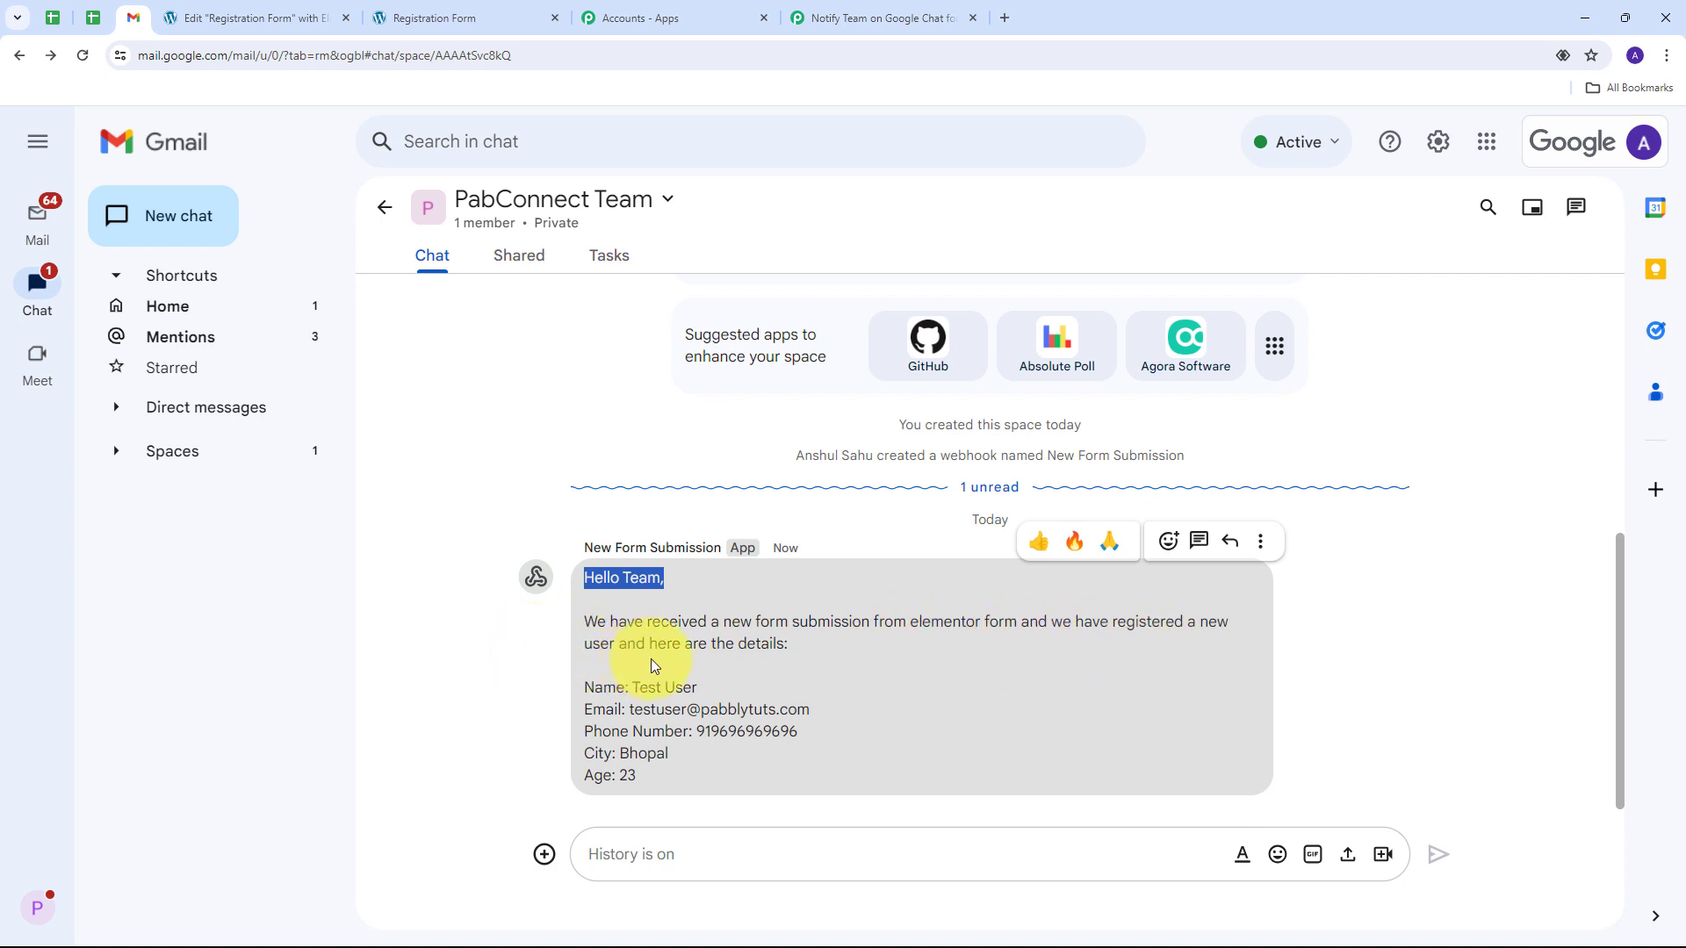
pyautogui.click(635, 687)
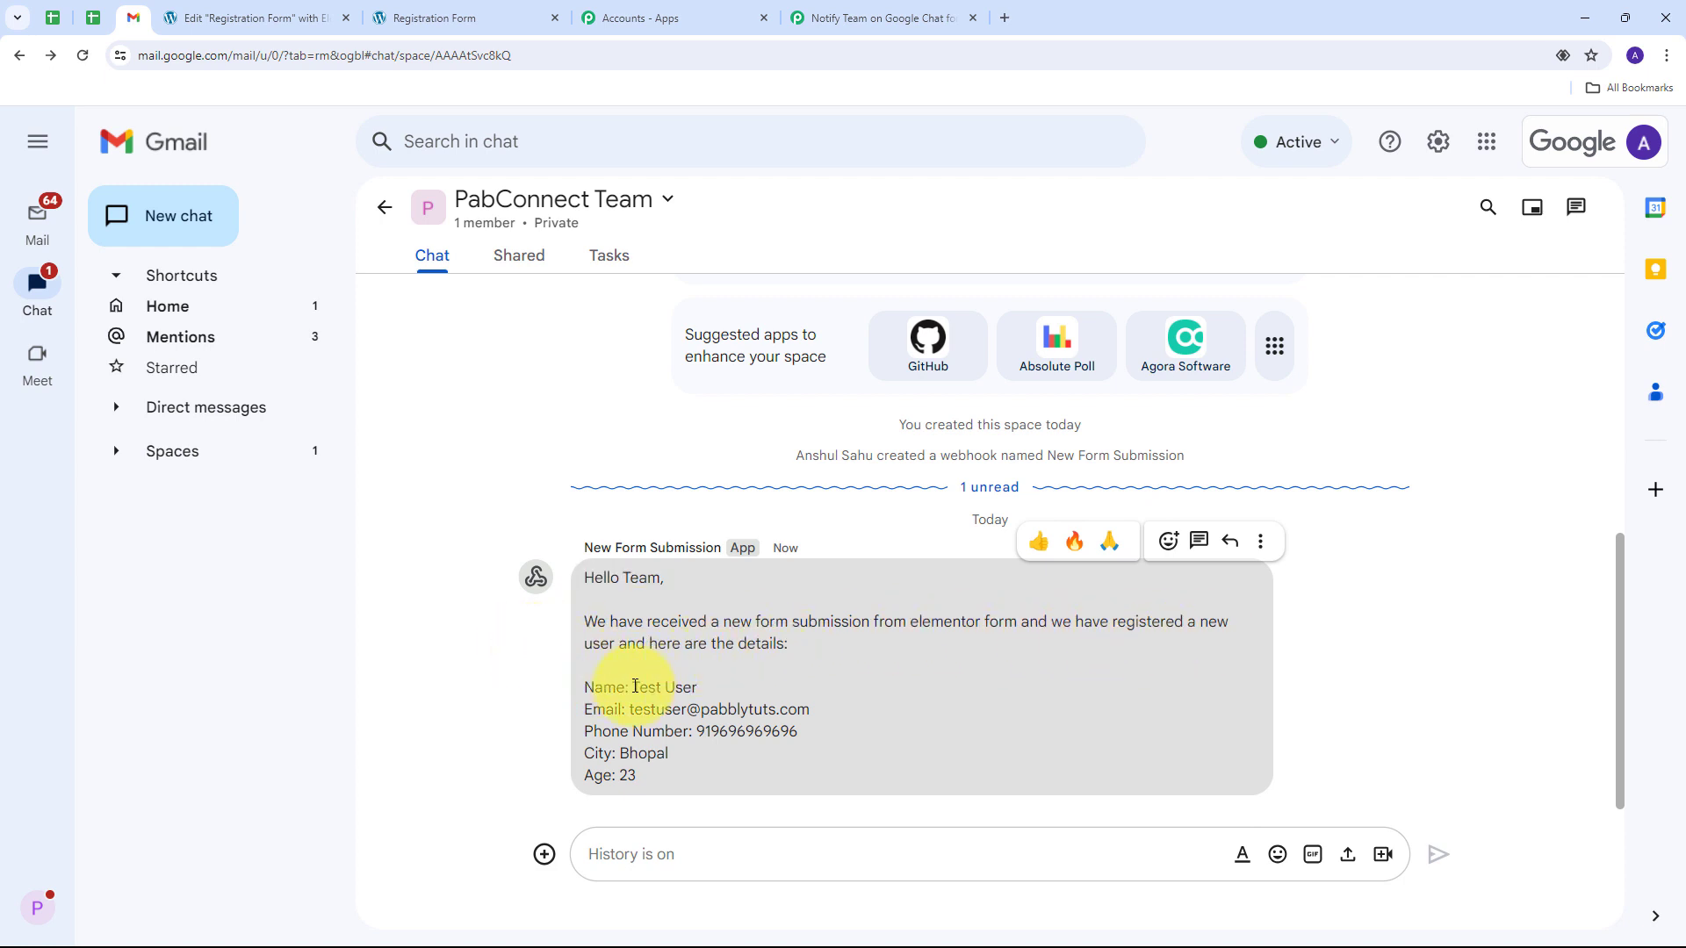
pyautogui.moveTo(635, 687); pyautogui.dragTo(836, 715)
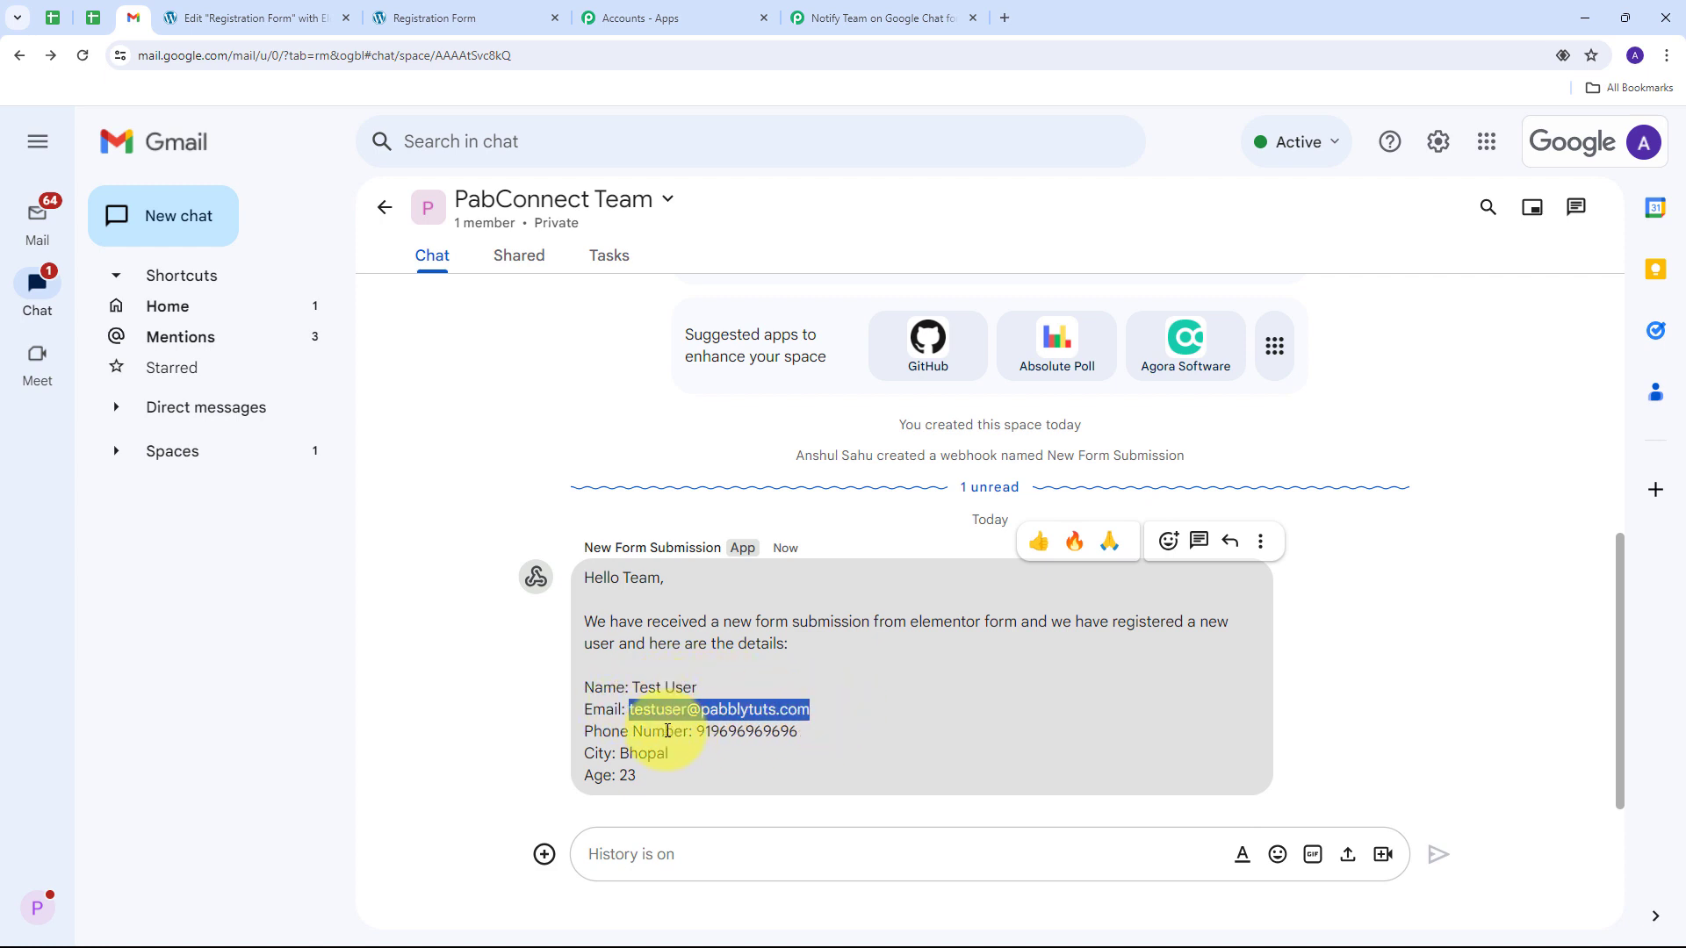
pyautogui.moveTo(698, 730); pyautogui.dragTo(820, 741)
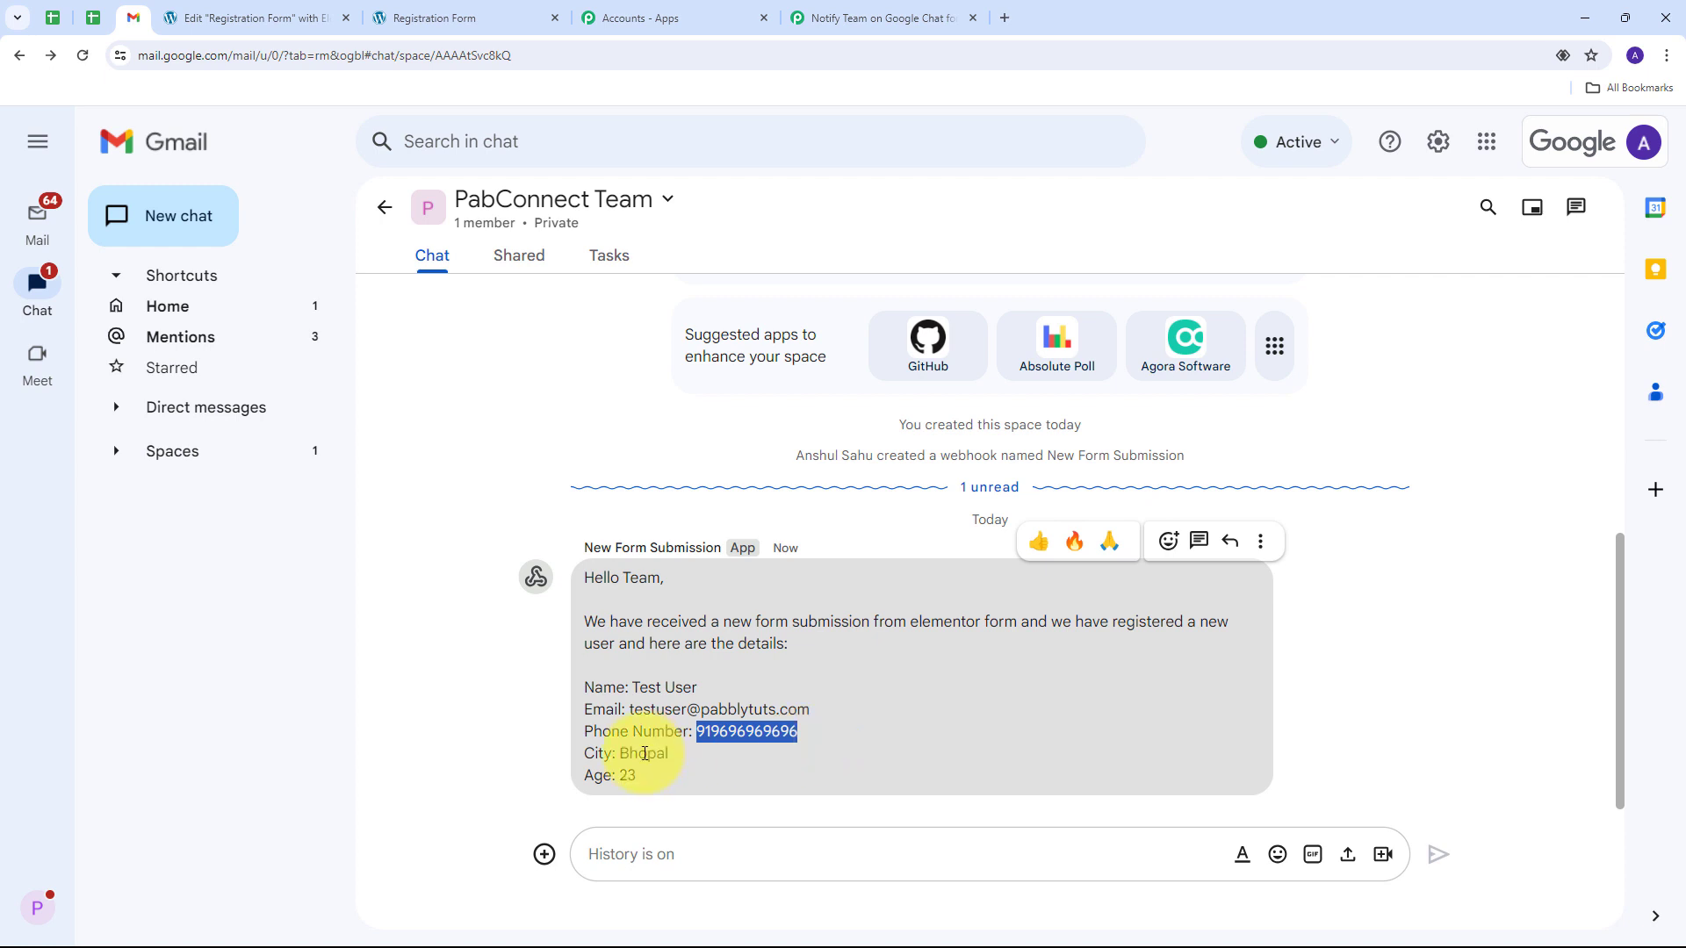
pyautogui.moveTo(619, 753); pyautogui.dragTo(645, 775)
pyautogui.click(632, 497)
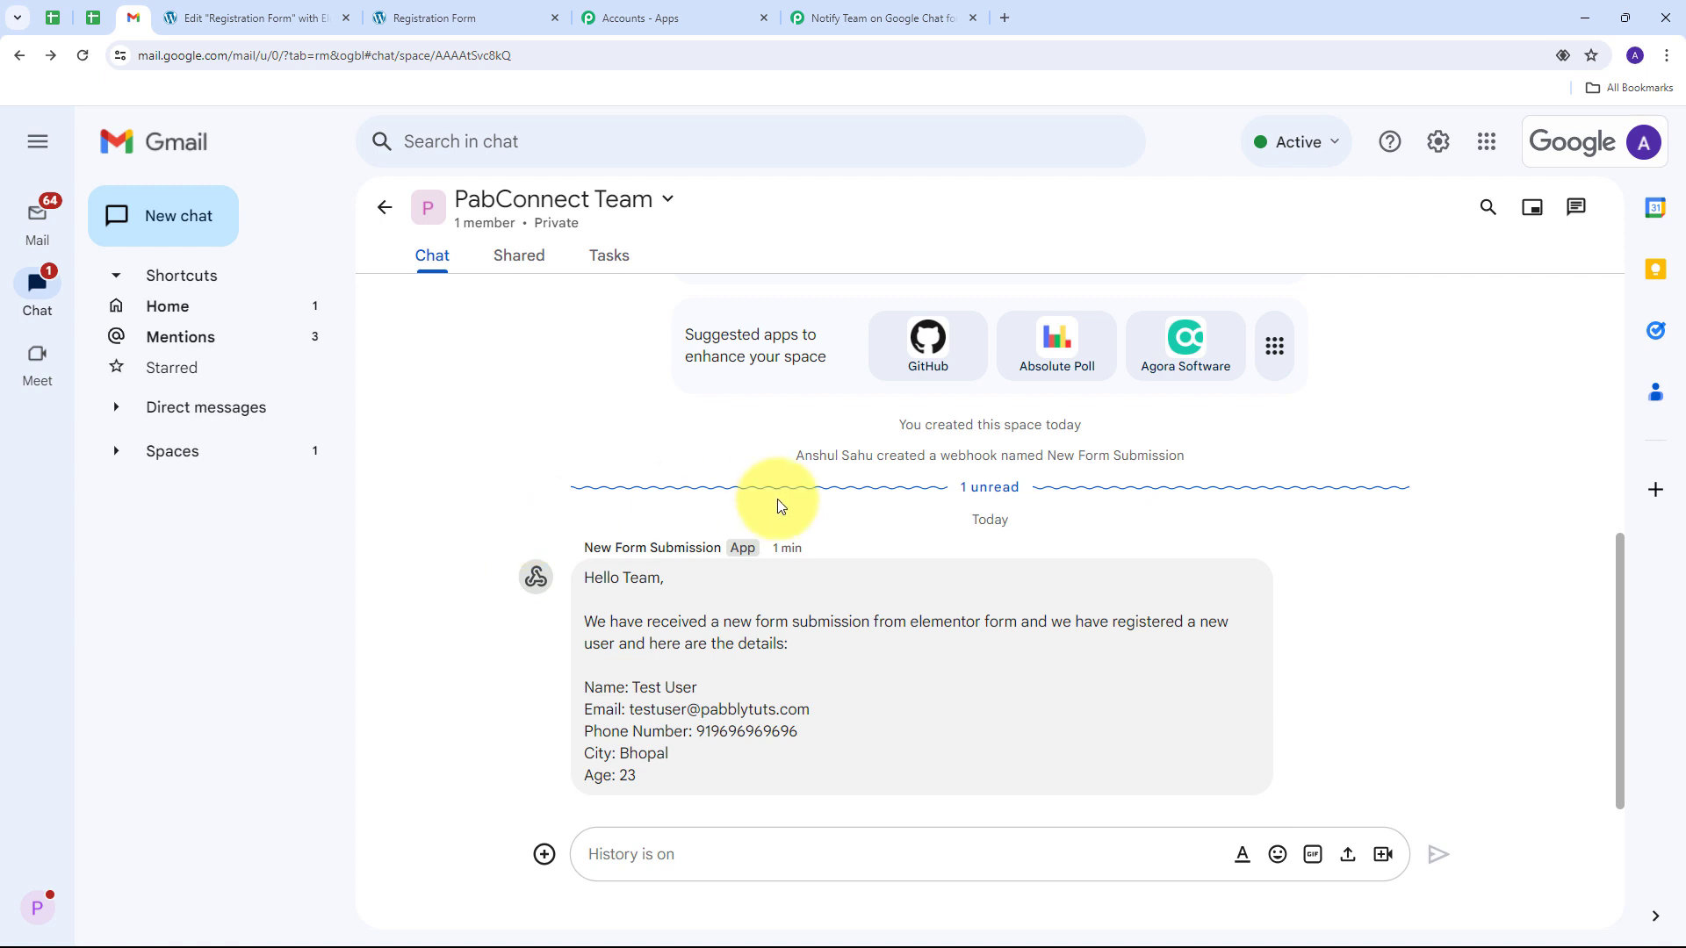
# Step: Enter first name Demo, last name User and the email address on the Registration Form
pyautogui.click(468, 18)
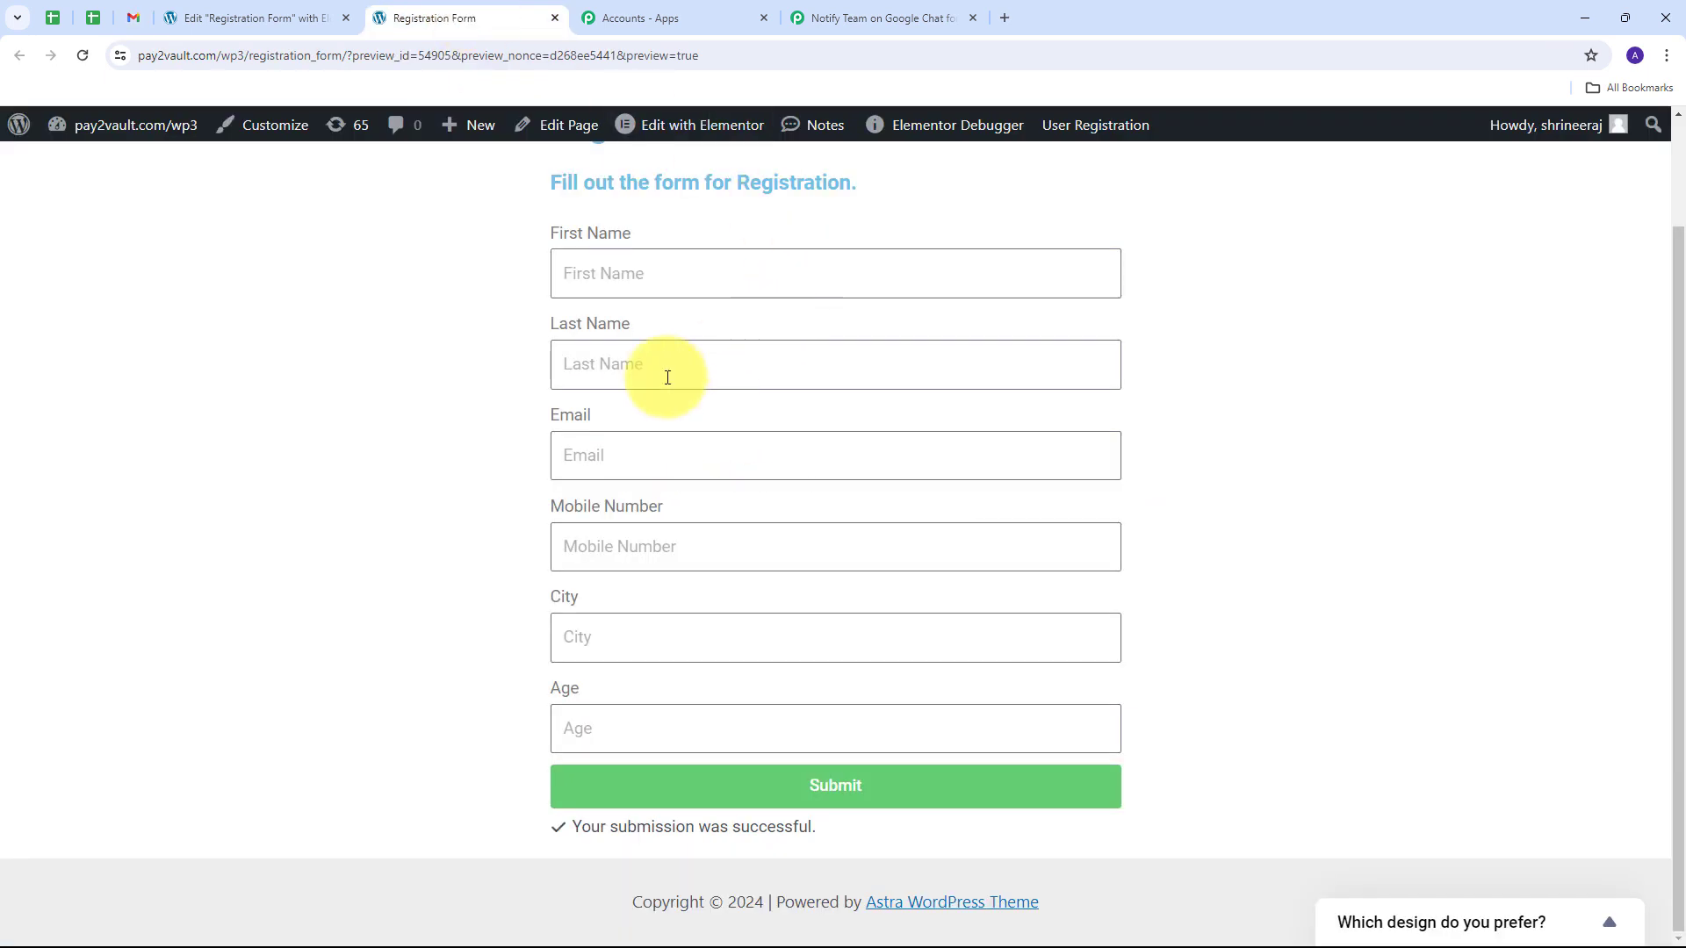
pyautogui.scroll(1, 421, 393)
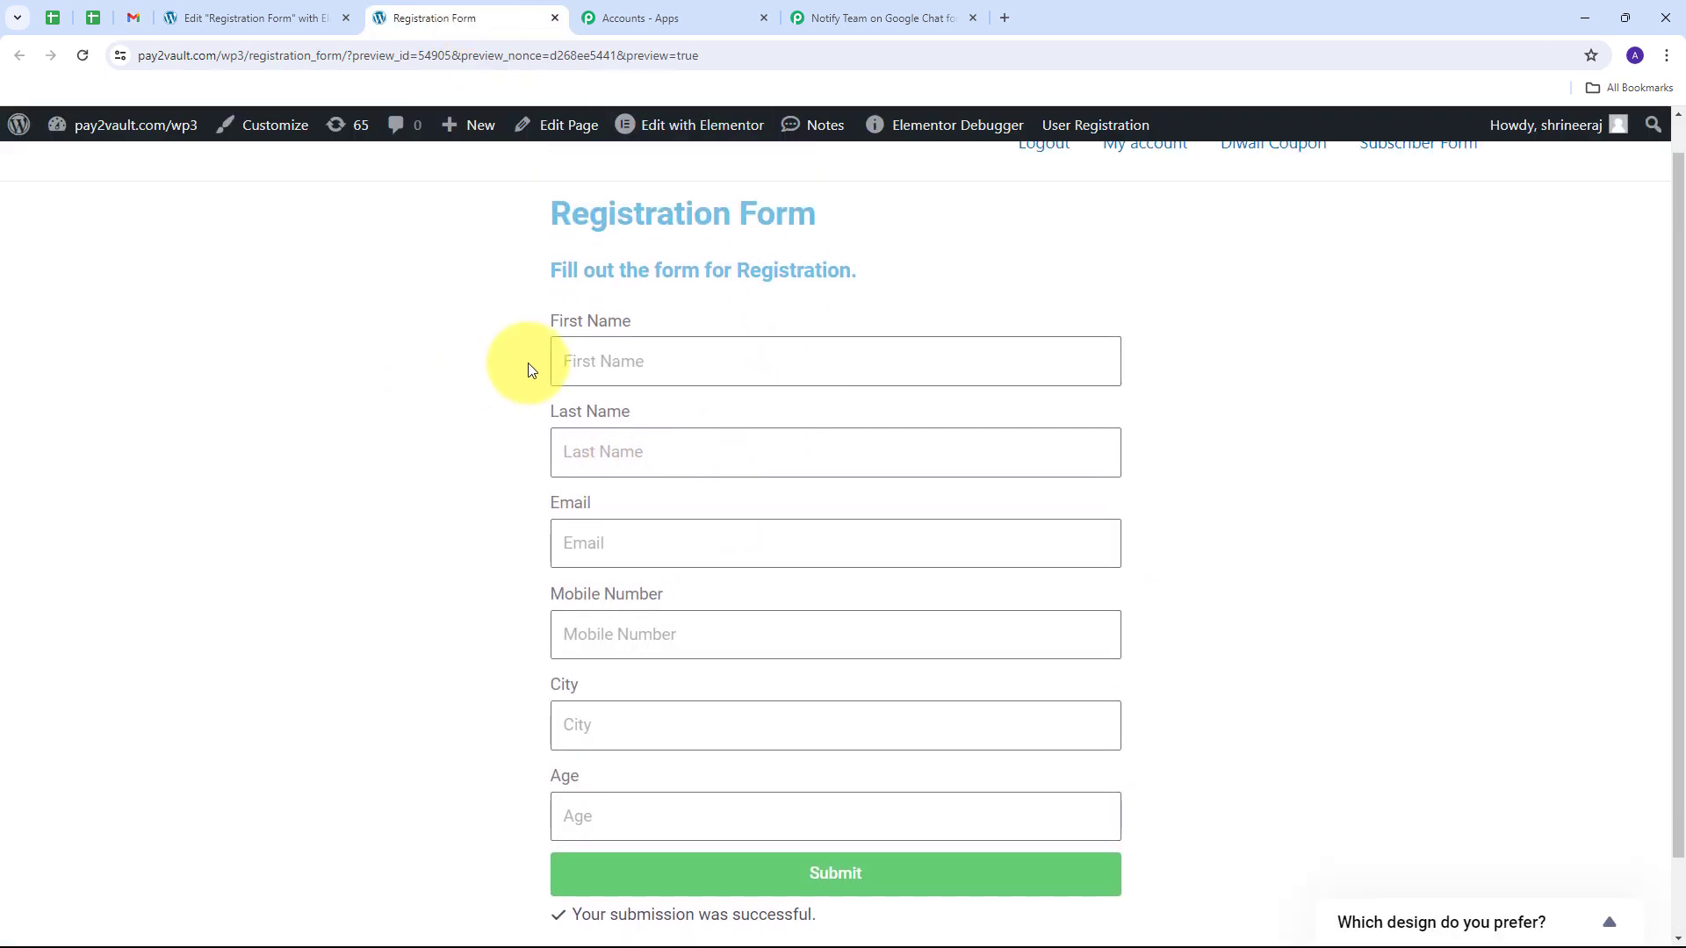
pyautogui.click(651, 358)
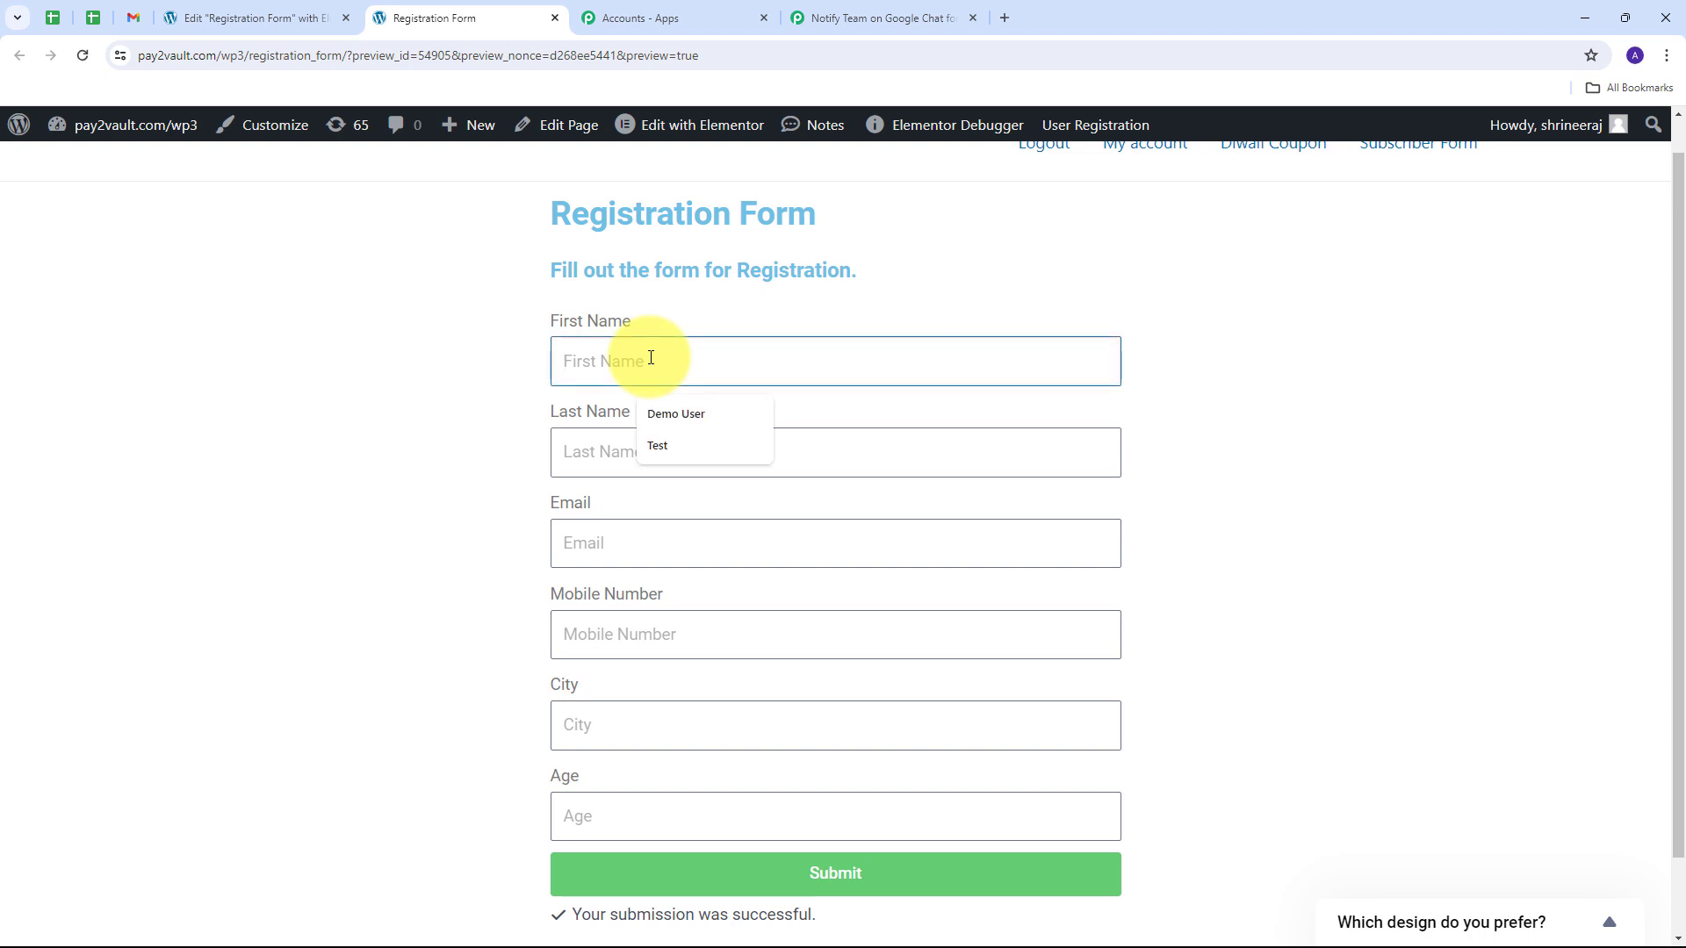
pyautogui.write('Demo')
pyautogui.press('Tab')
pyautogui.write('Use')
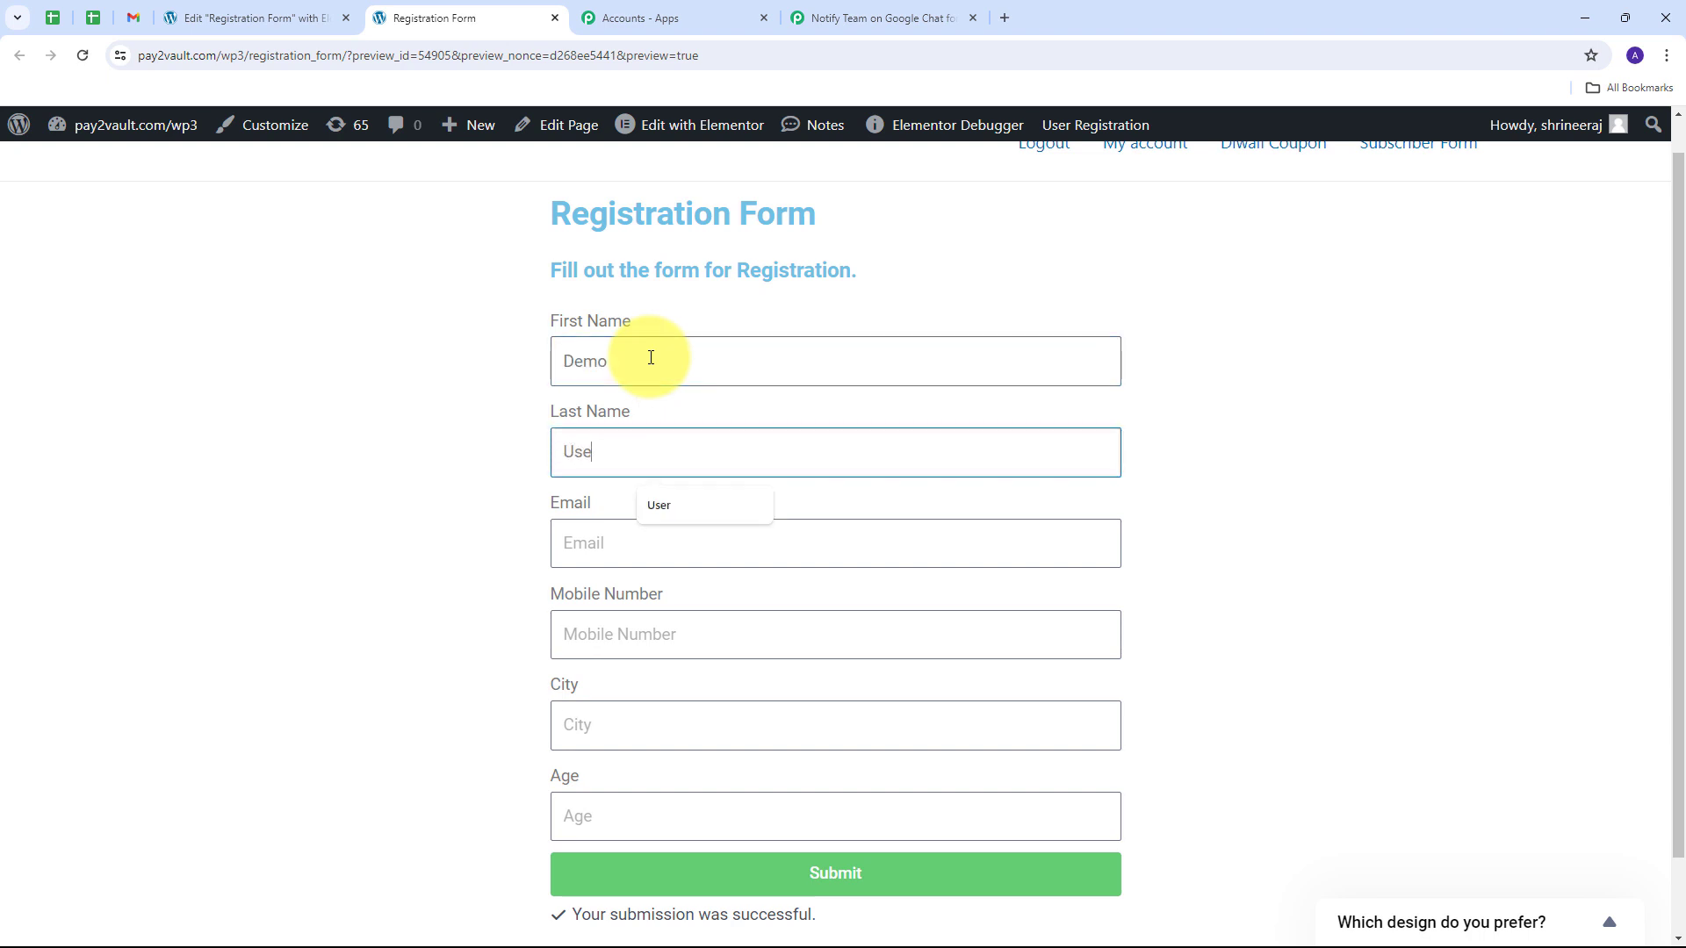
pyautogui.write('r')
pyautogui.press('Tab')
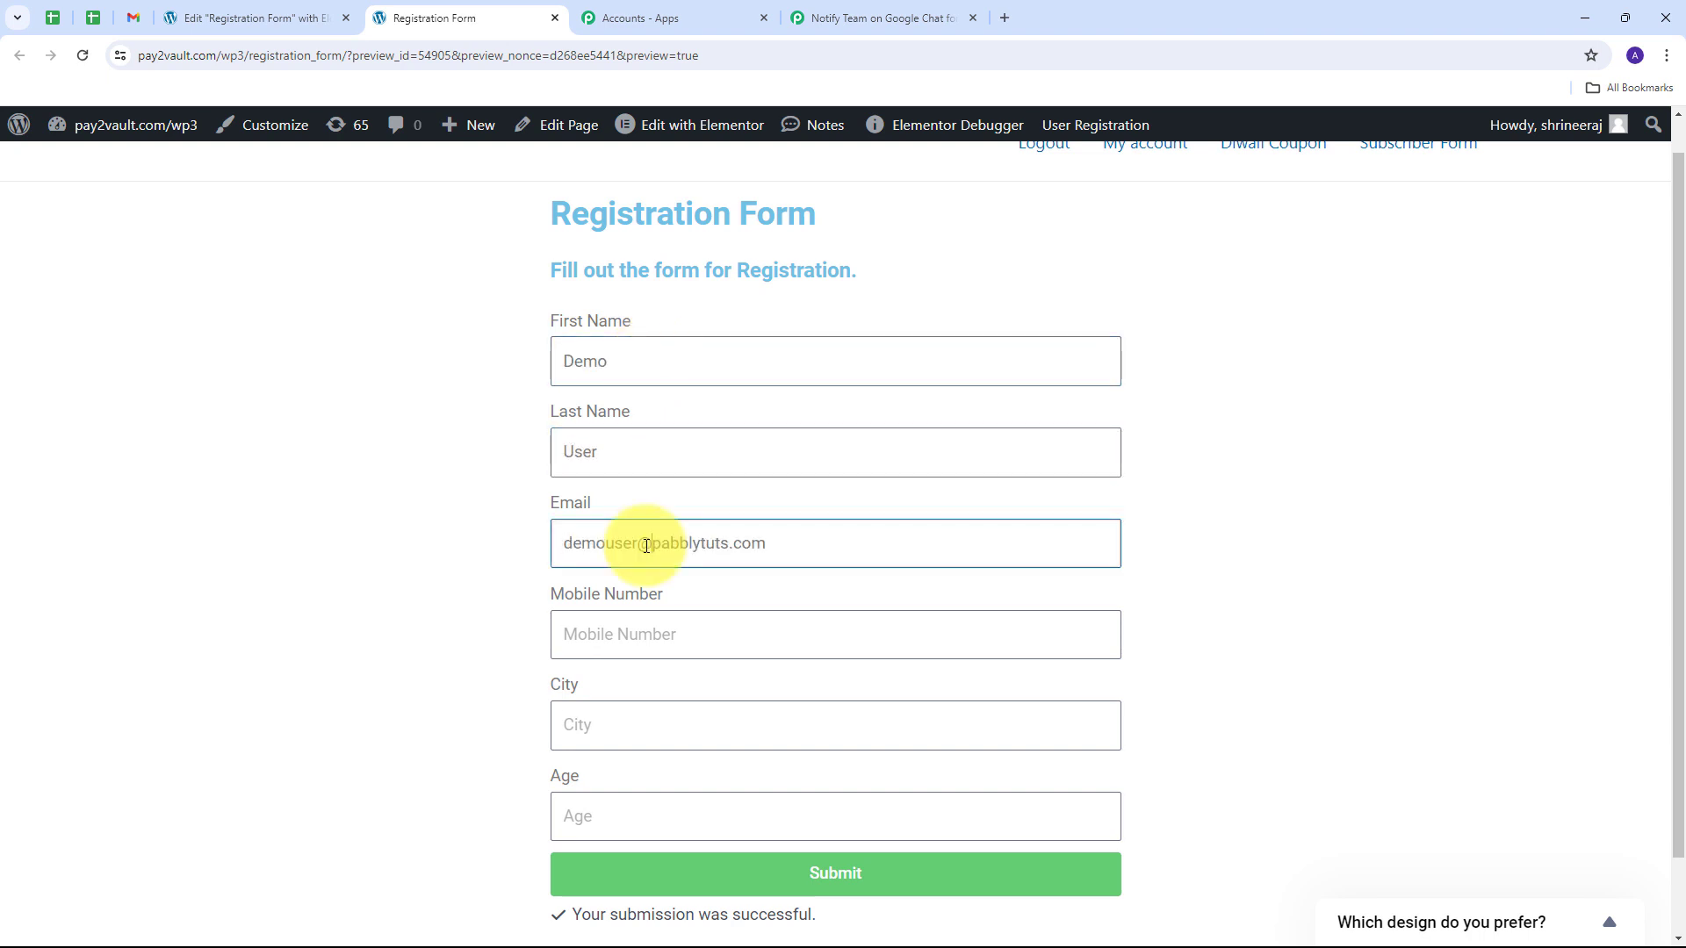
# Step: Enter the mobile number, city Indore and age 22, then submit the form
pyautogui.click(674, 640)
pyautogui.write('919898989898')
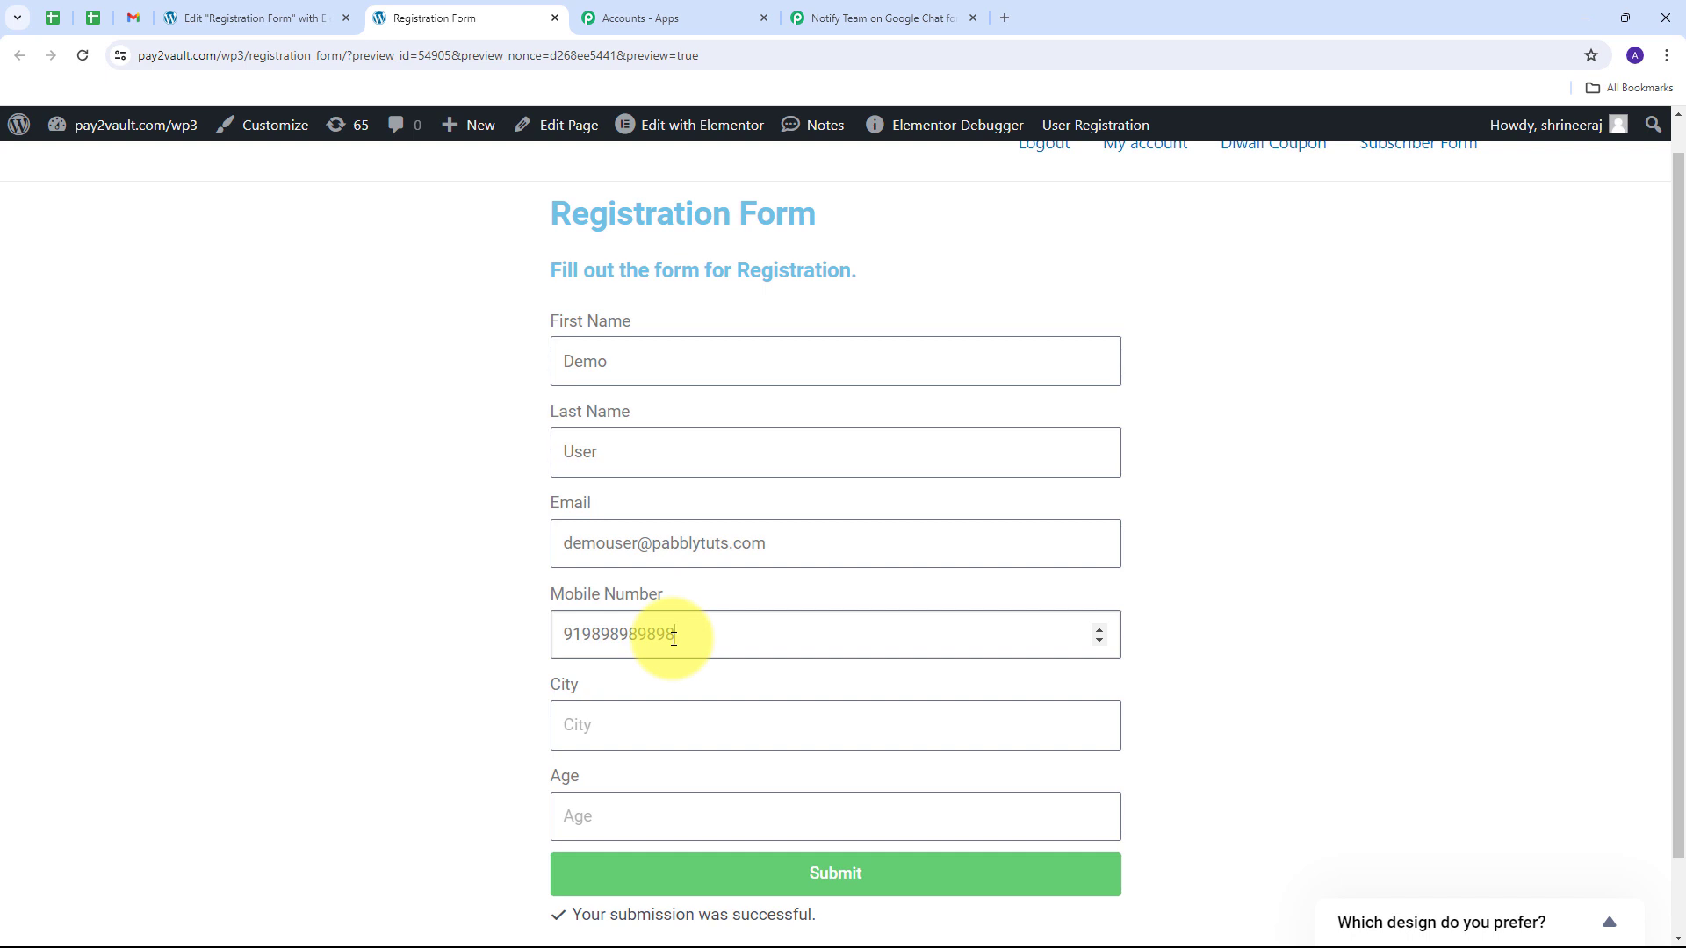
pyautogui.press('Tab')
pyautogui.write('Indore')
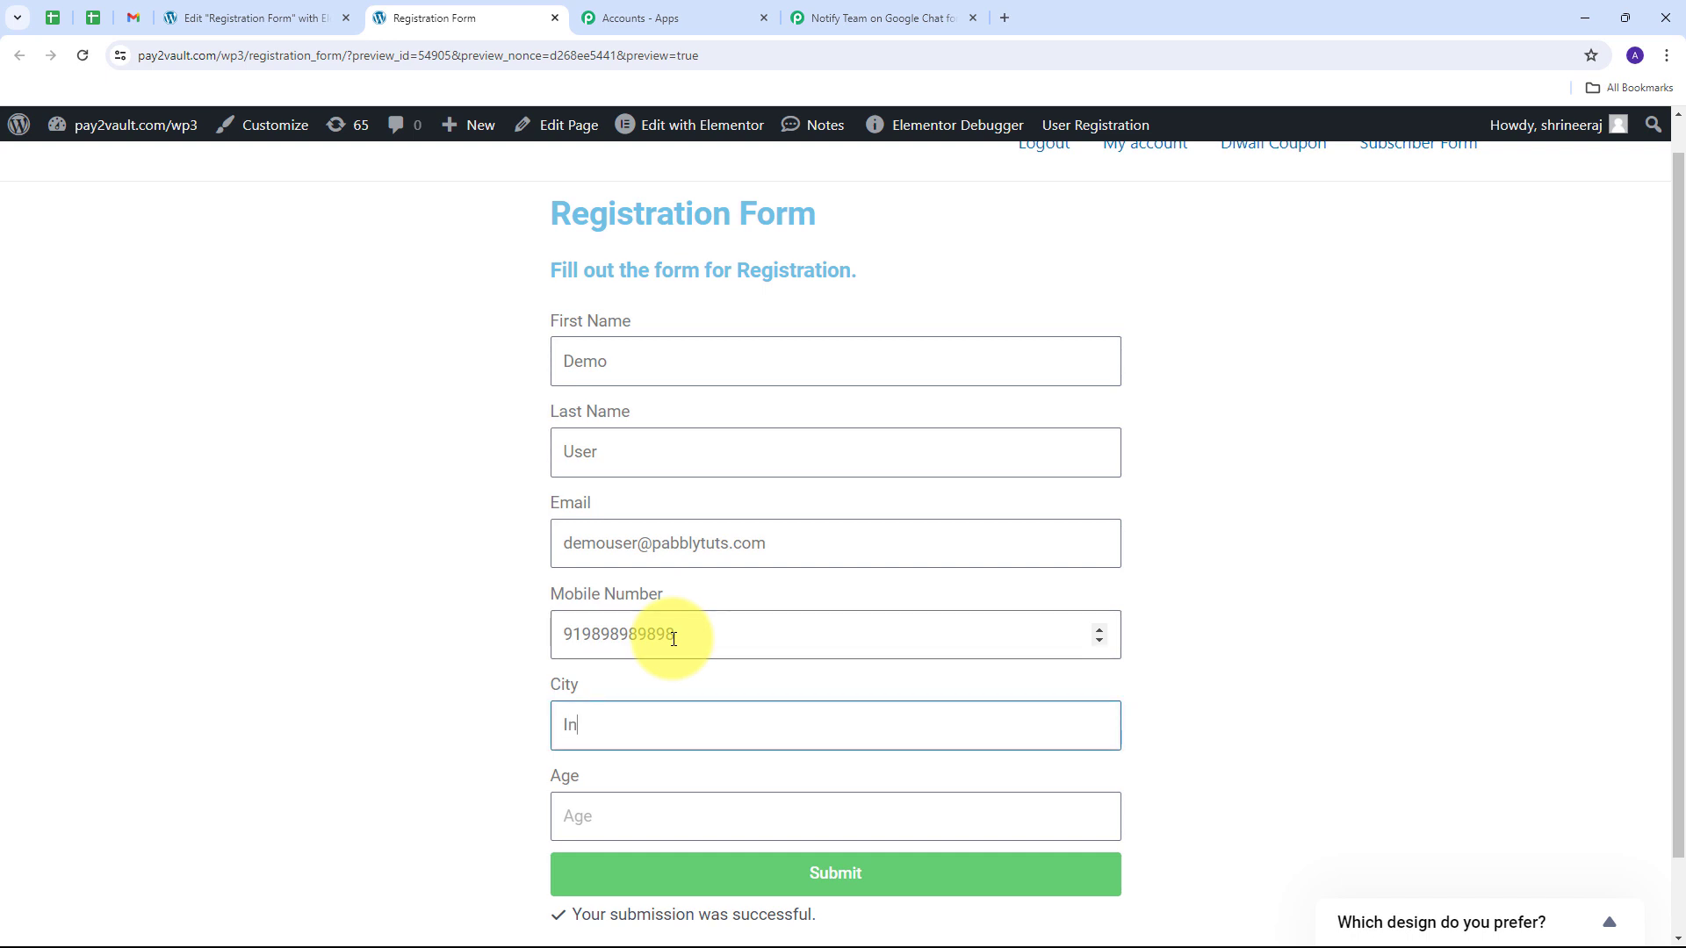
pyautogui.press('Tab')
pyautogui.write('22')
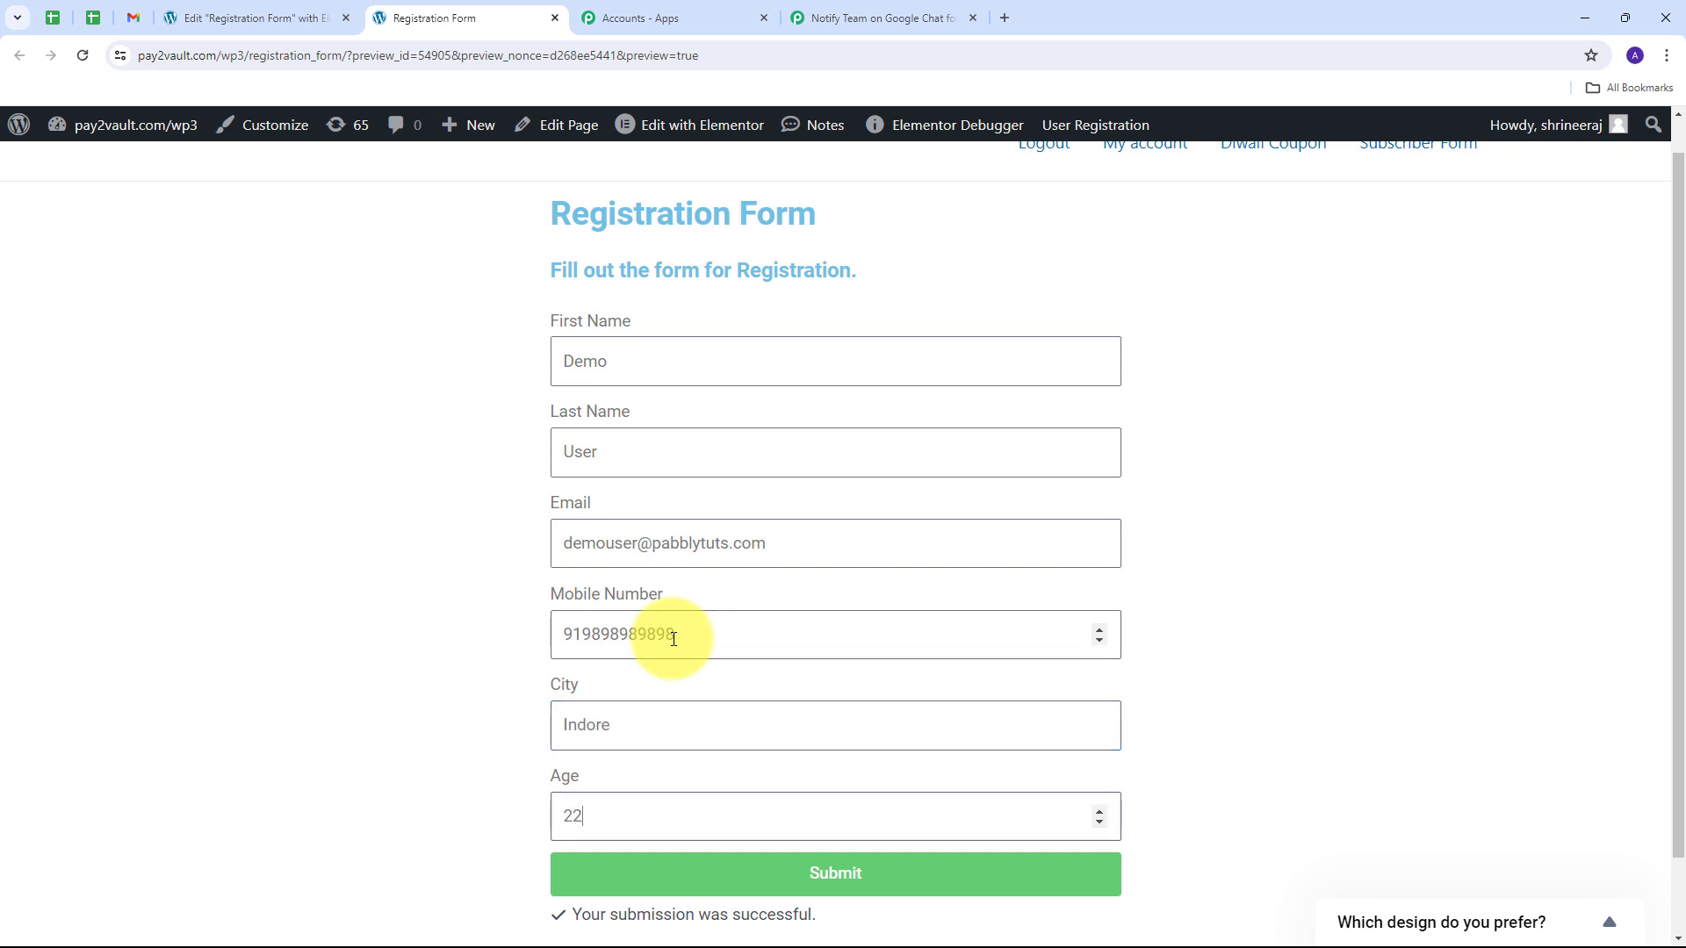
pyautogui.click(859, 878)
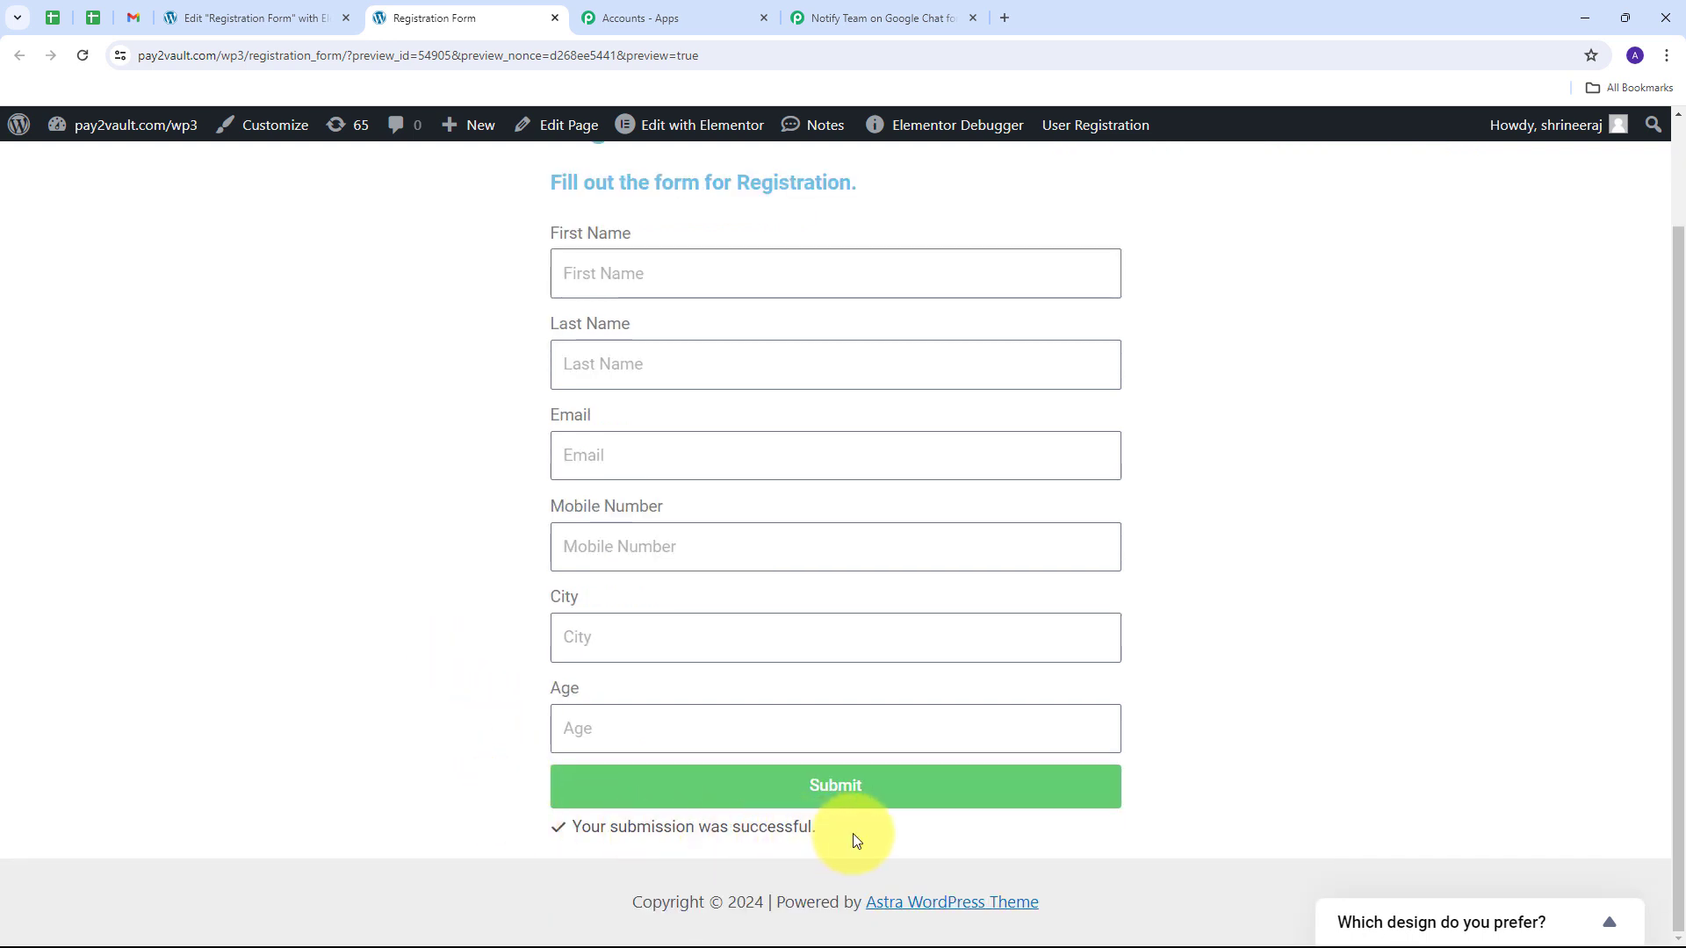
pyautogui.scroll(1, 408, 645)
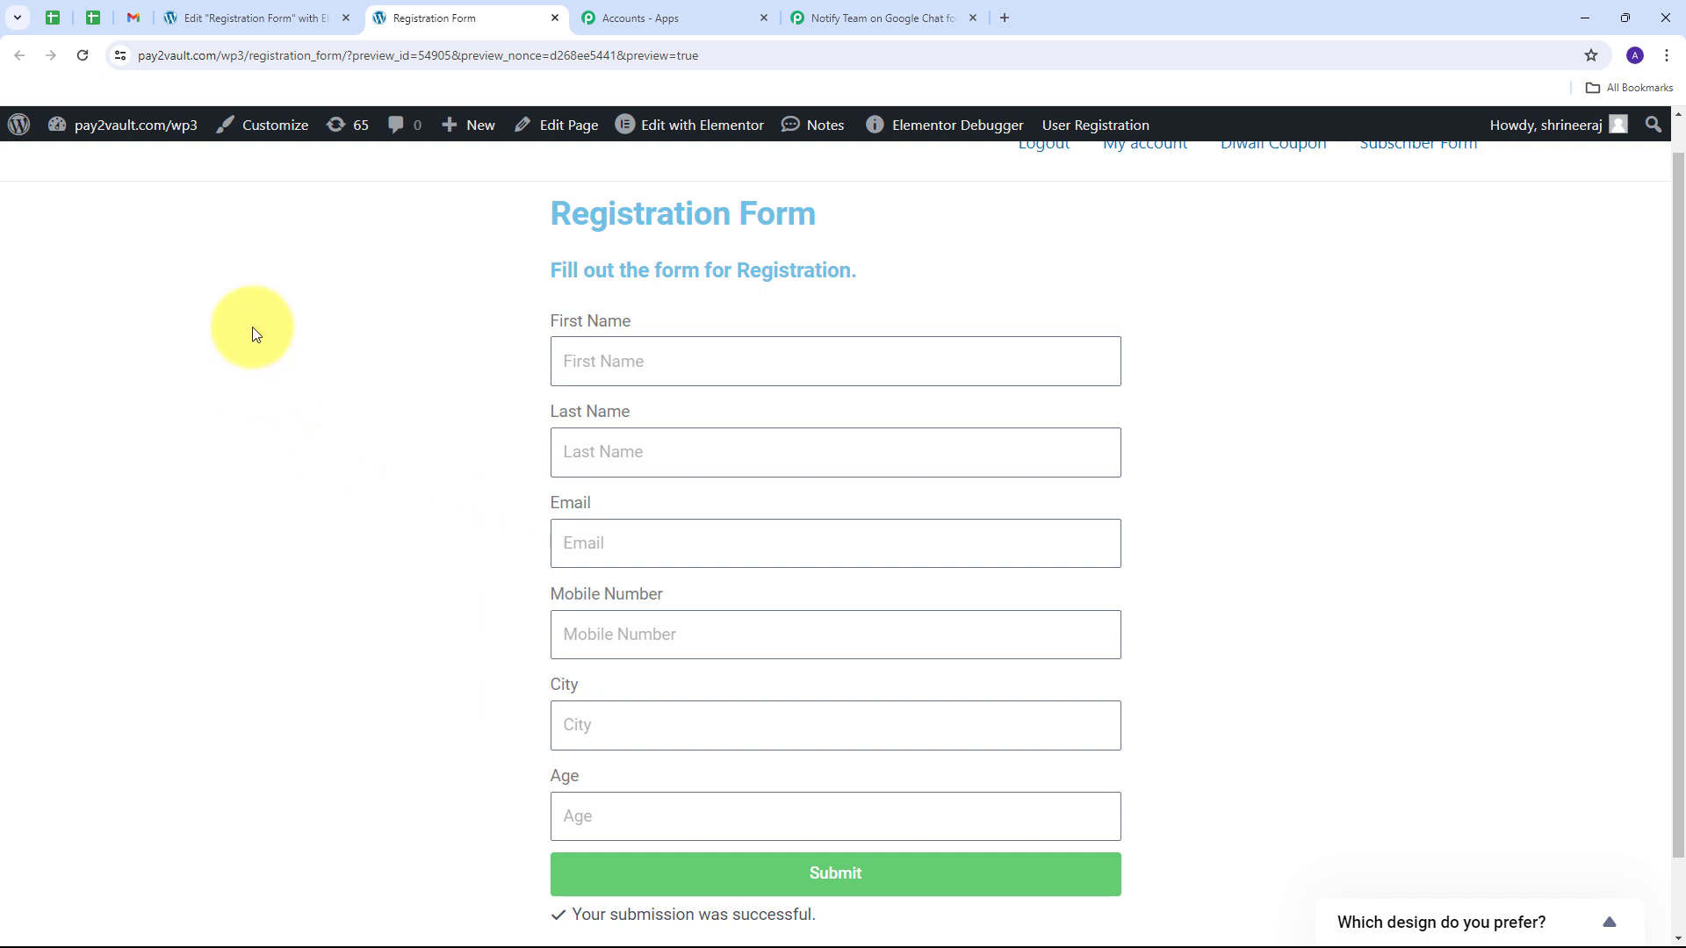
pyautogui.click(134, 17)
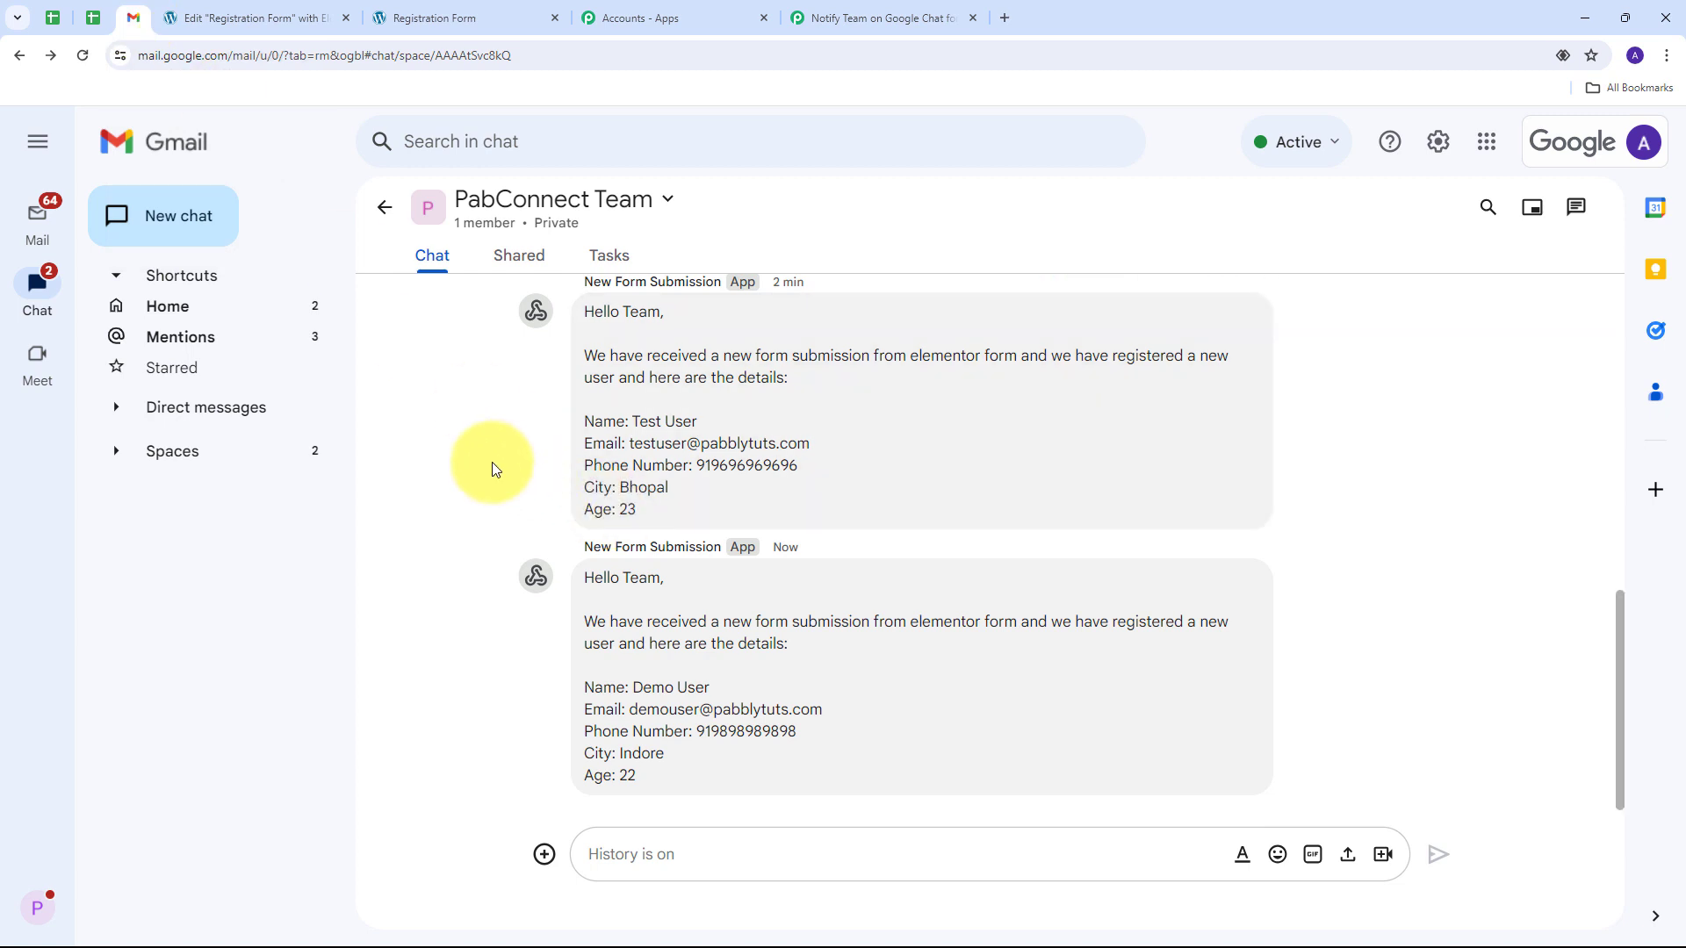
# Step: Review the new message's Demo User name, phone number, city Indore and age lines
pyautogui.moveTo(715, 651)
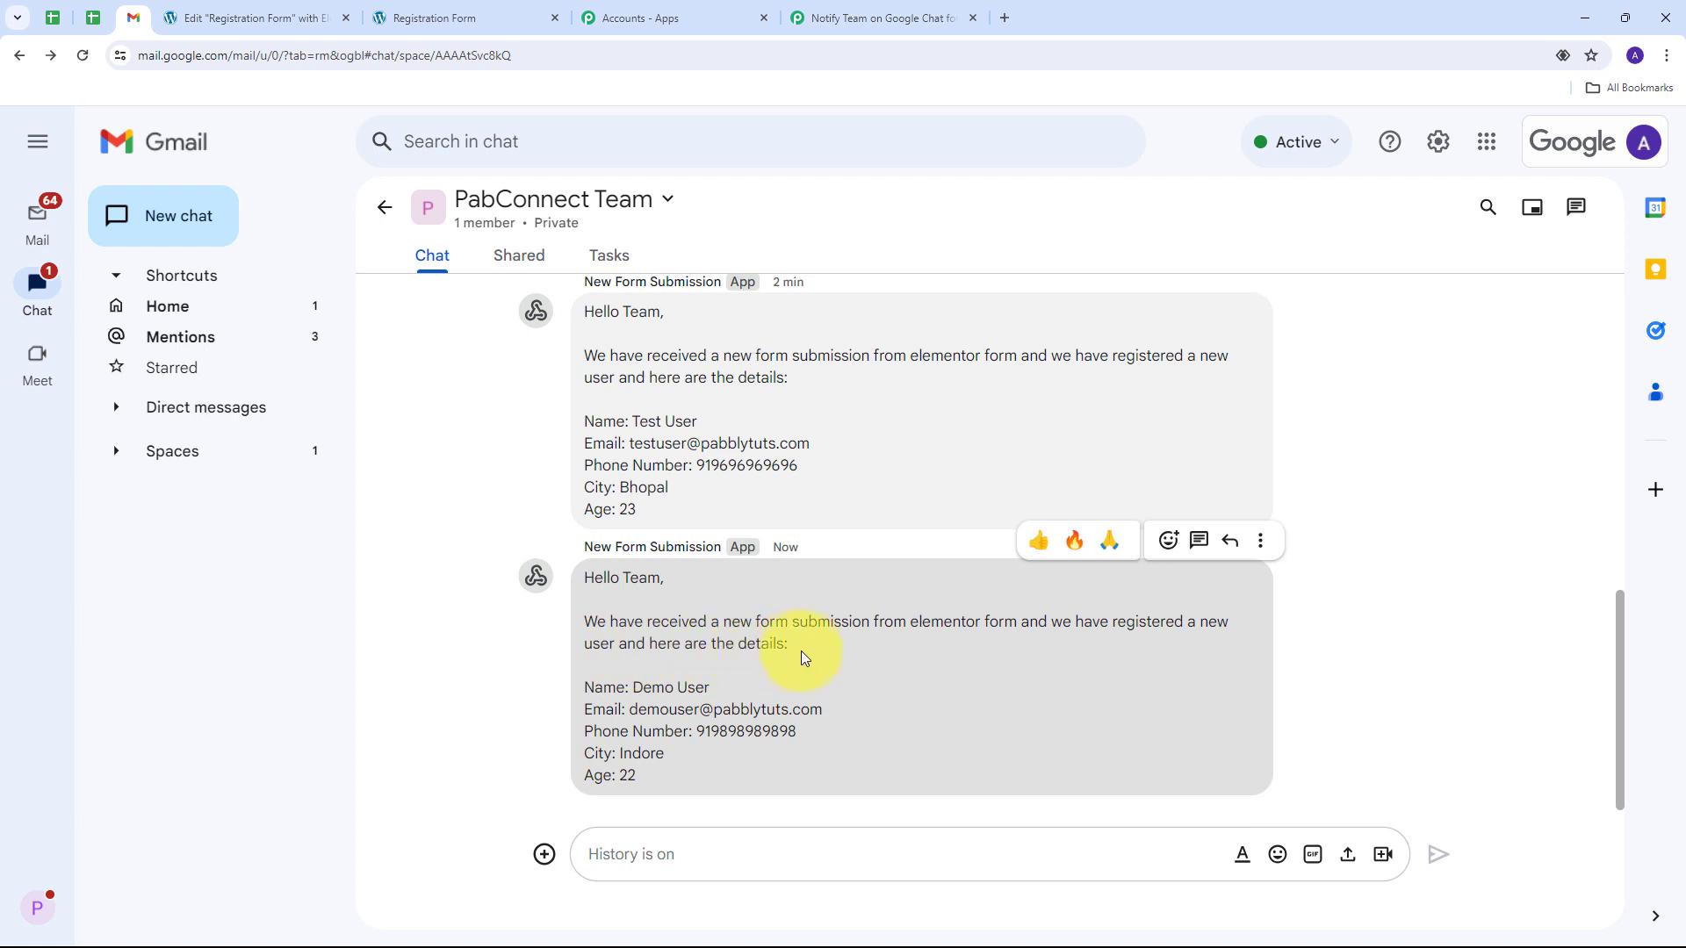
pyautogui.moveTo(630, 684); pyautogui.dragTo(831, 713)
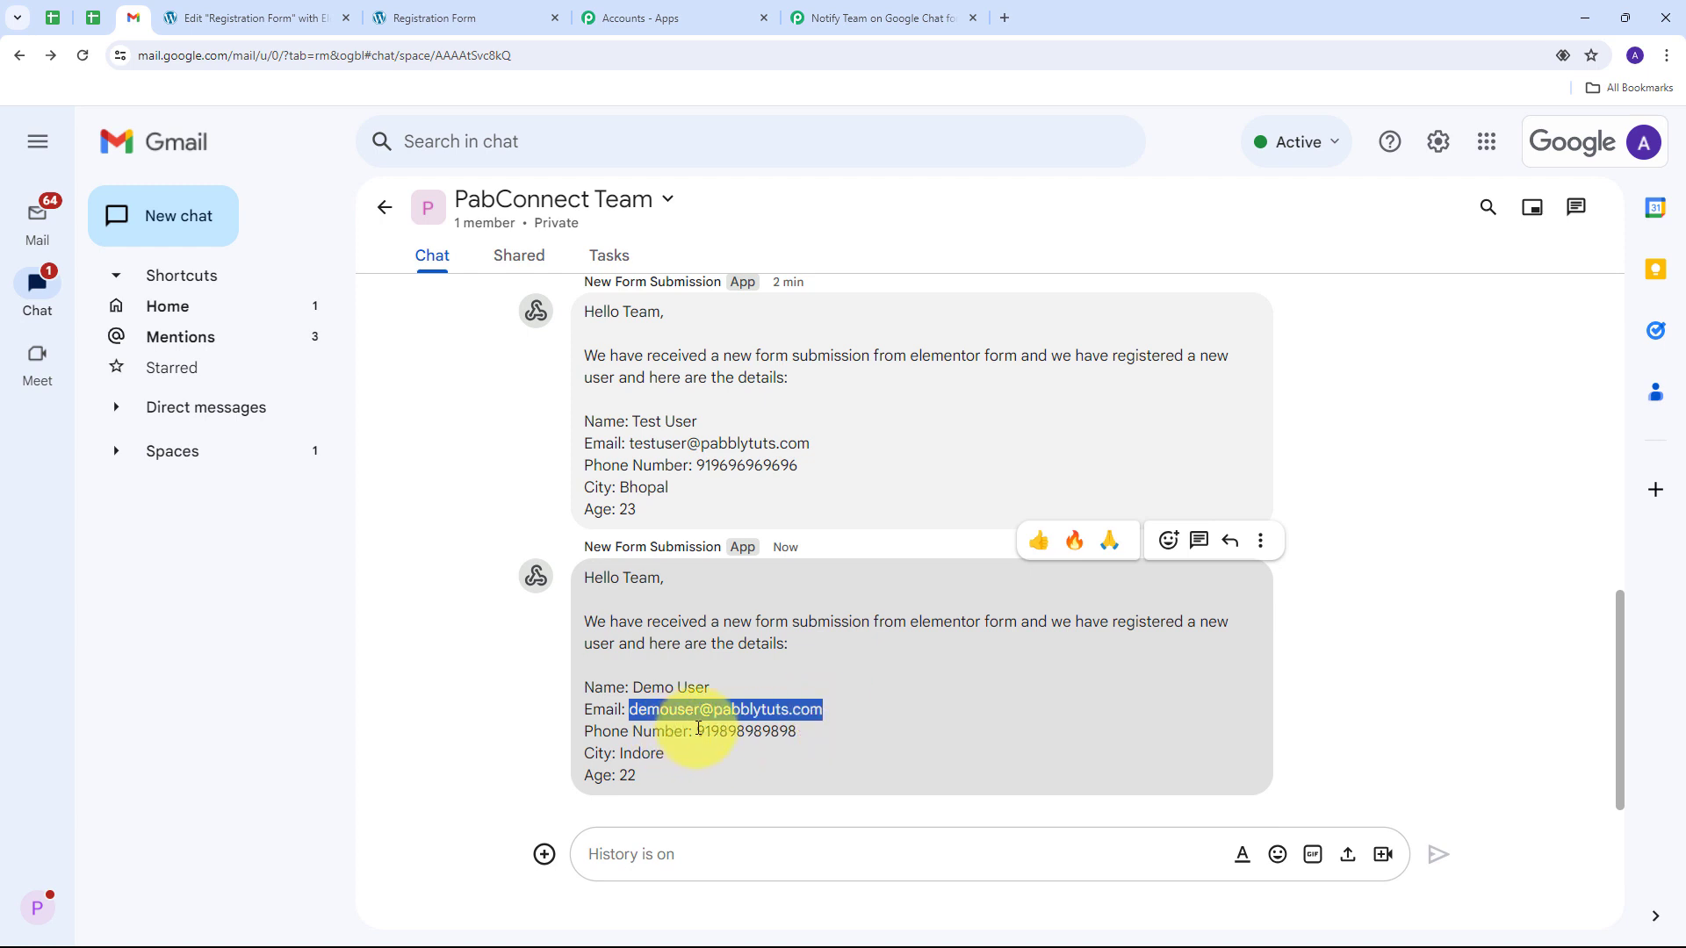
pyautogui.moveTo(697, 731); pyautogui.dragTo(851, 725)
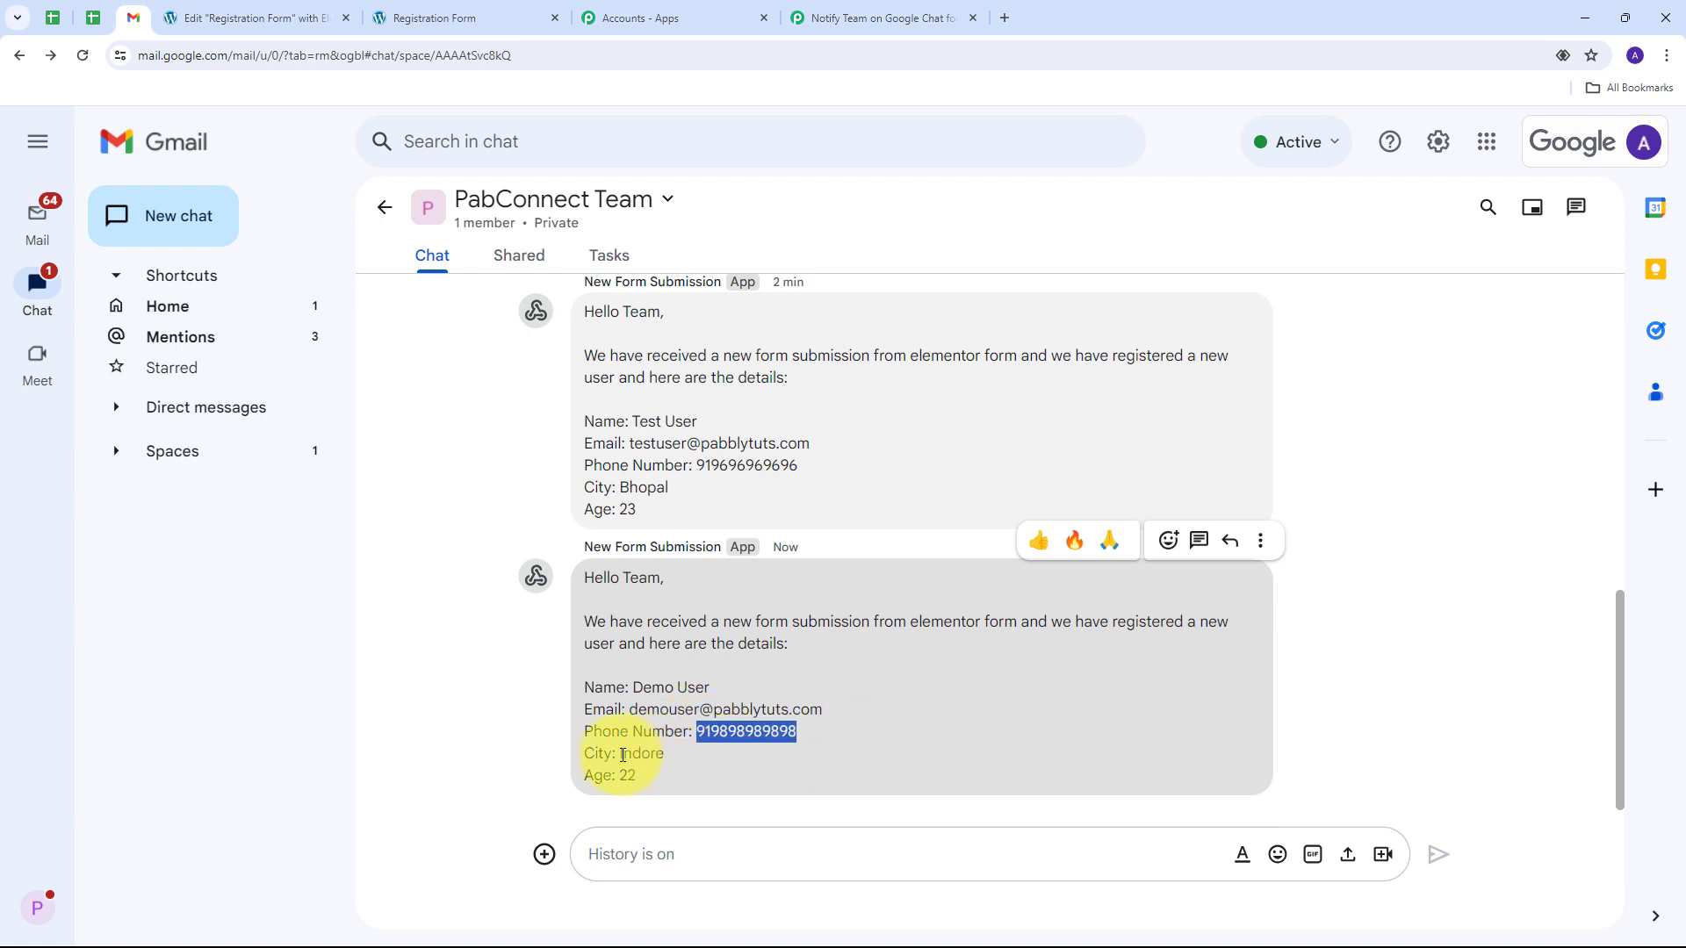
pyautogui.moveTo(619, 754); pyautogui.dragTo(646, 775)
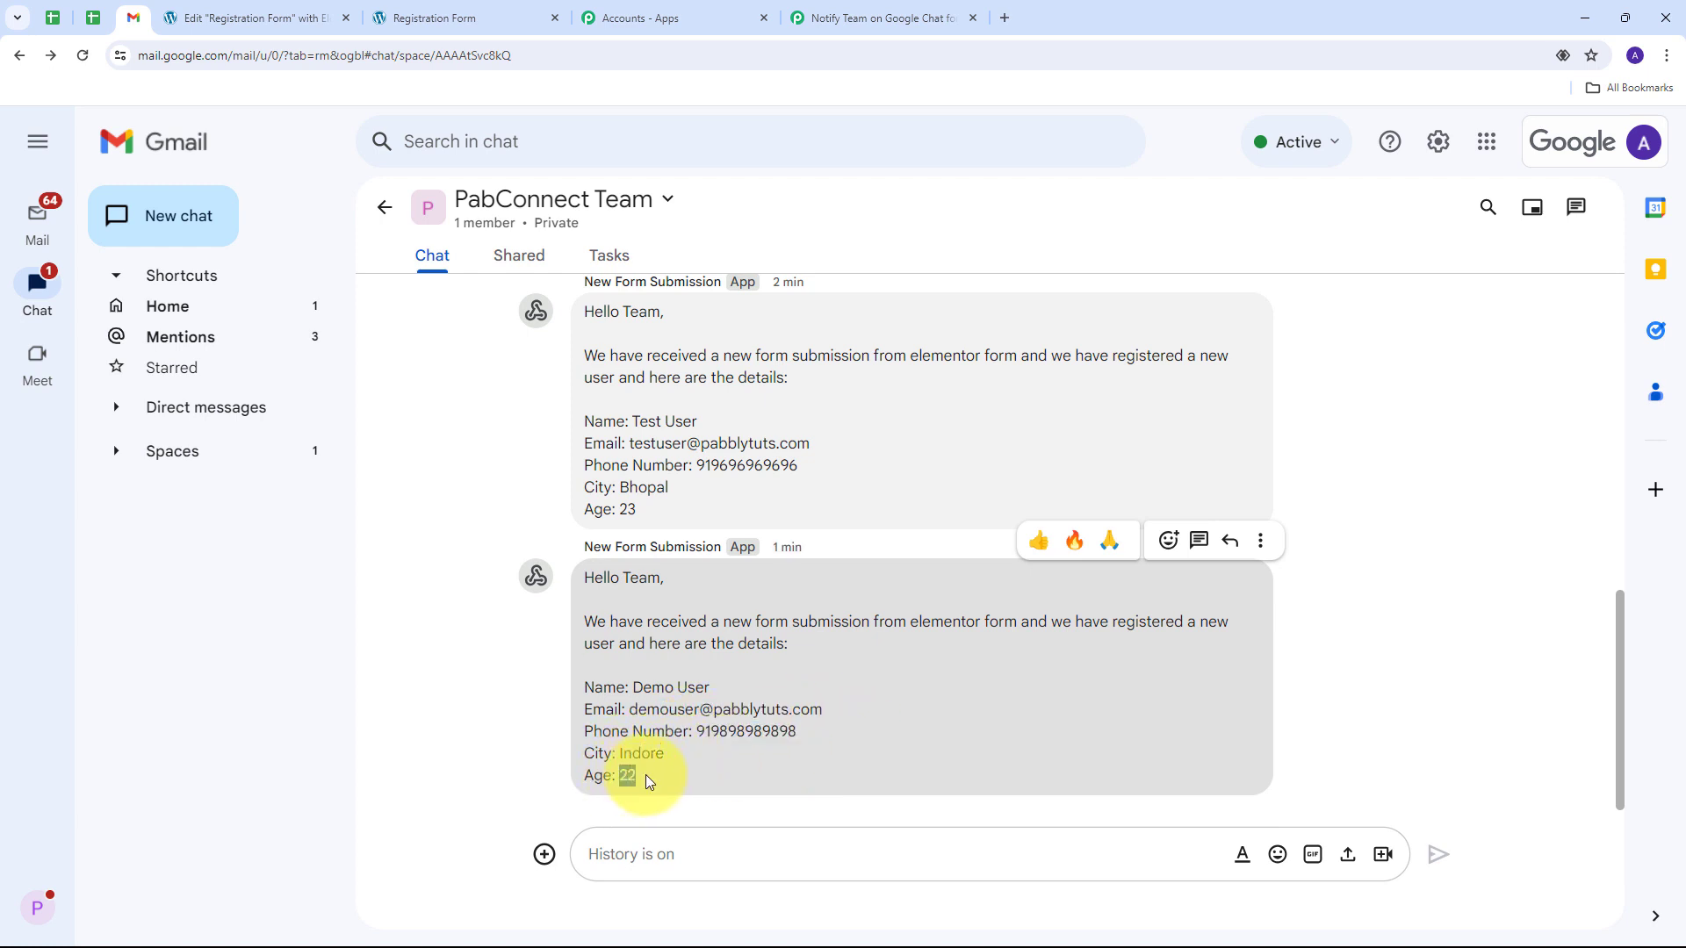
pyautogui.click(483, 694)
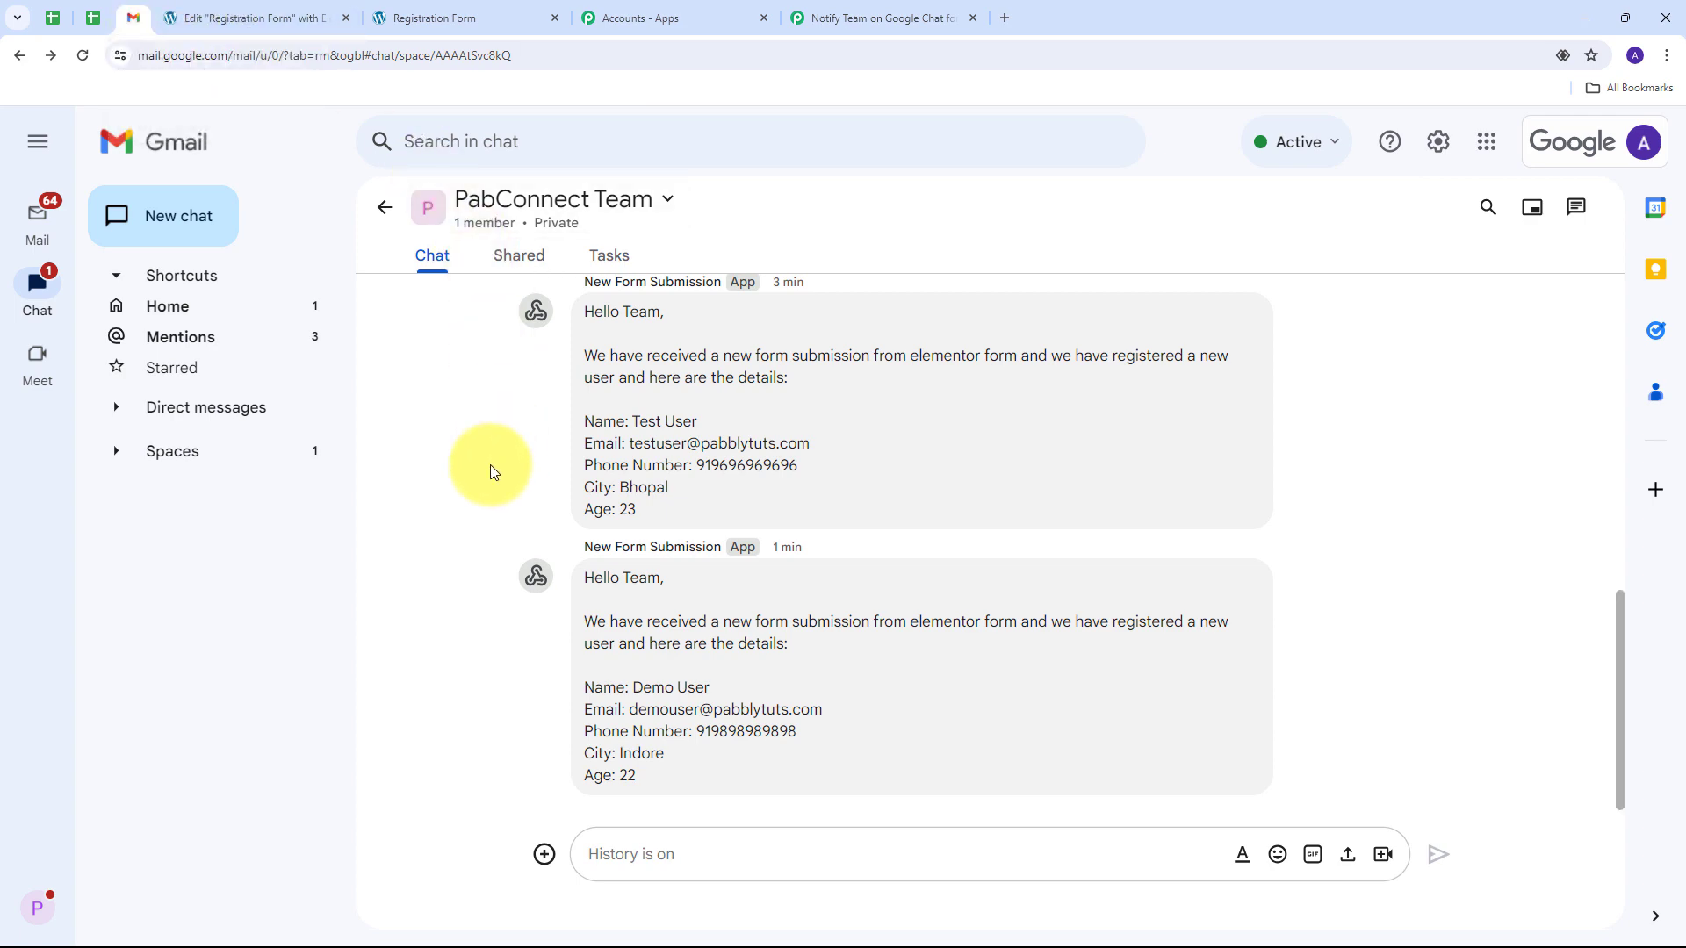
pyautogui.click(824, 17)
# Step: Collapse the Google Chat Hangout action step in the workflow
pyautogui.click(1344, 636)
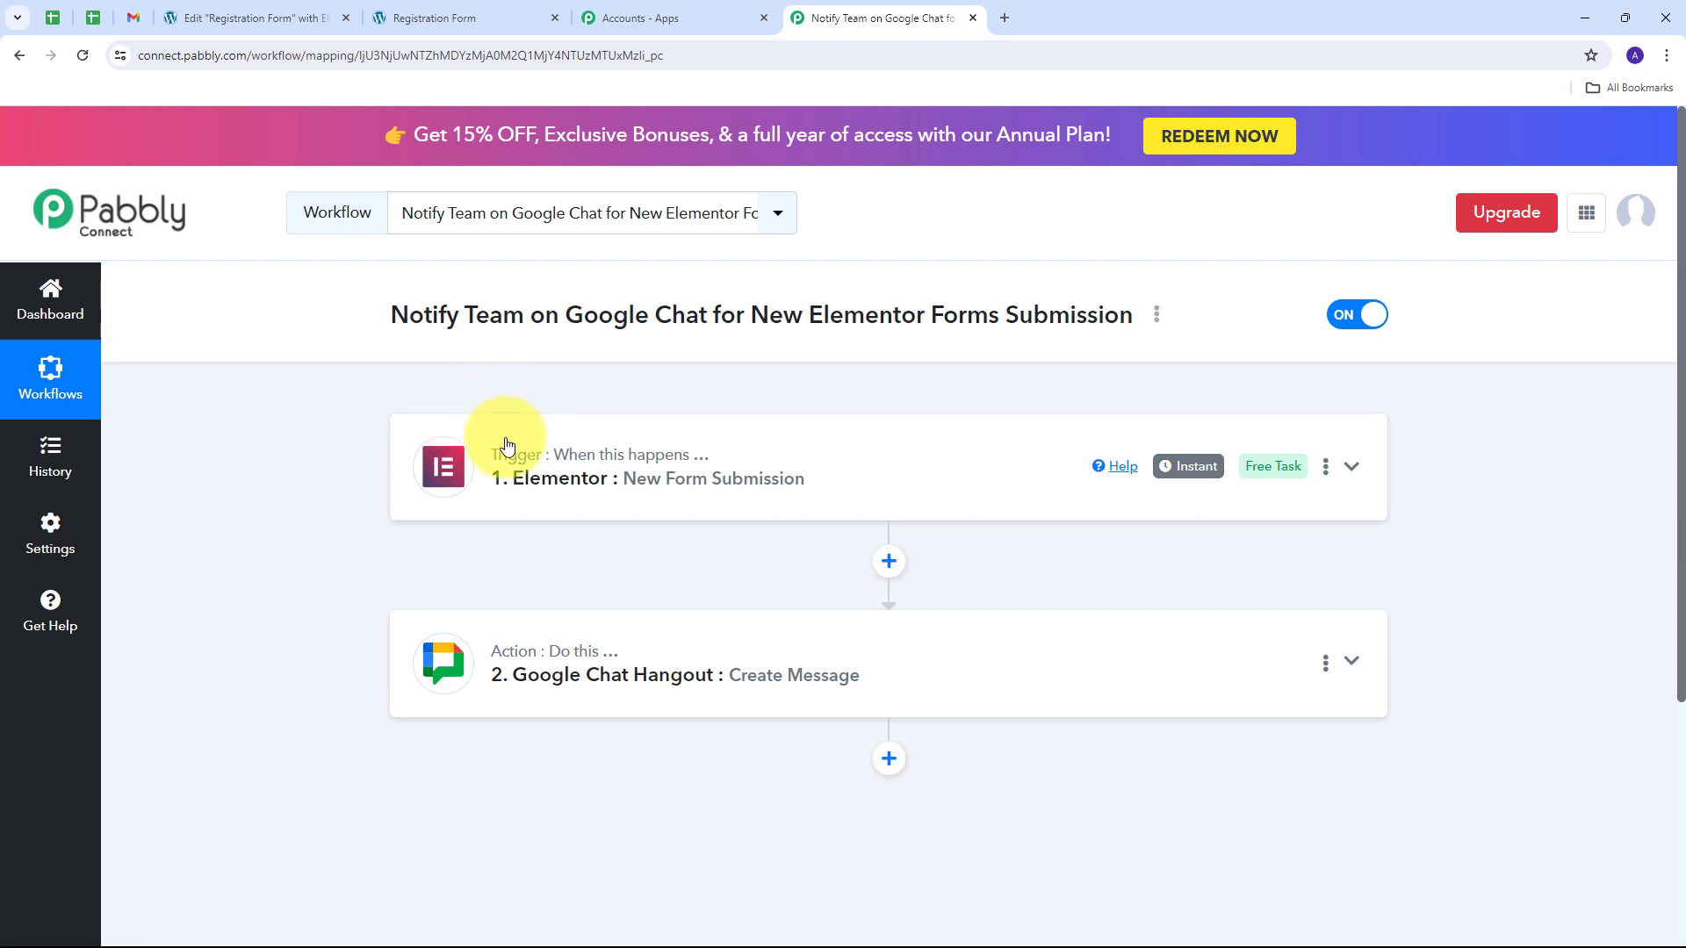
pyautogui.moveTo(499, 482)
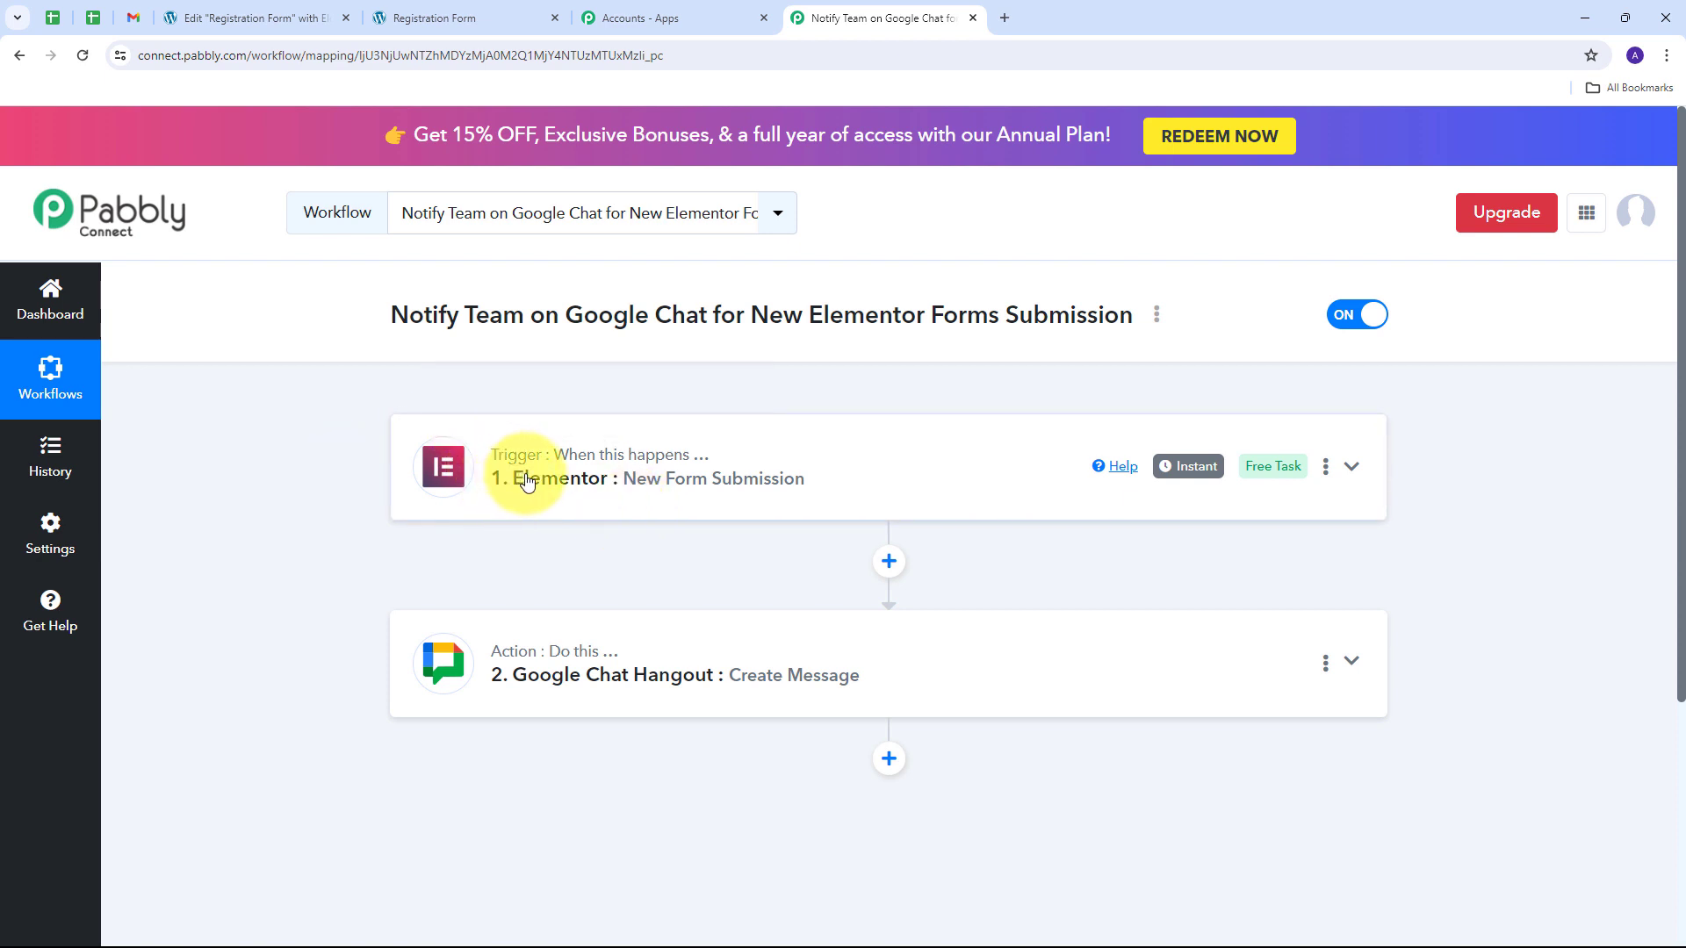